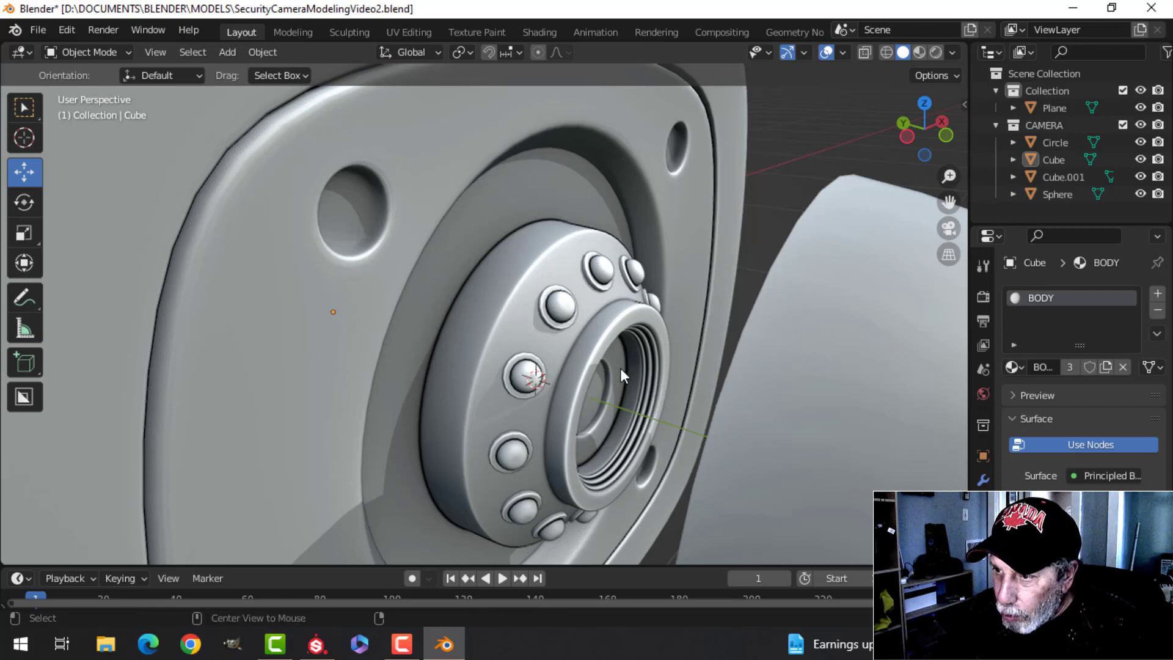
# - Inspect the security camera model and its lens glass plane in the viewport
pyautogui.moveTo(628, 375); pyautogui.dragTo(565, 344, button='middle')
pyautogui.click(566, 391)
pyautogui.press('KP_Divide')
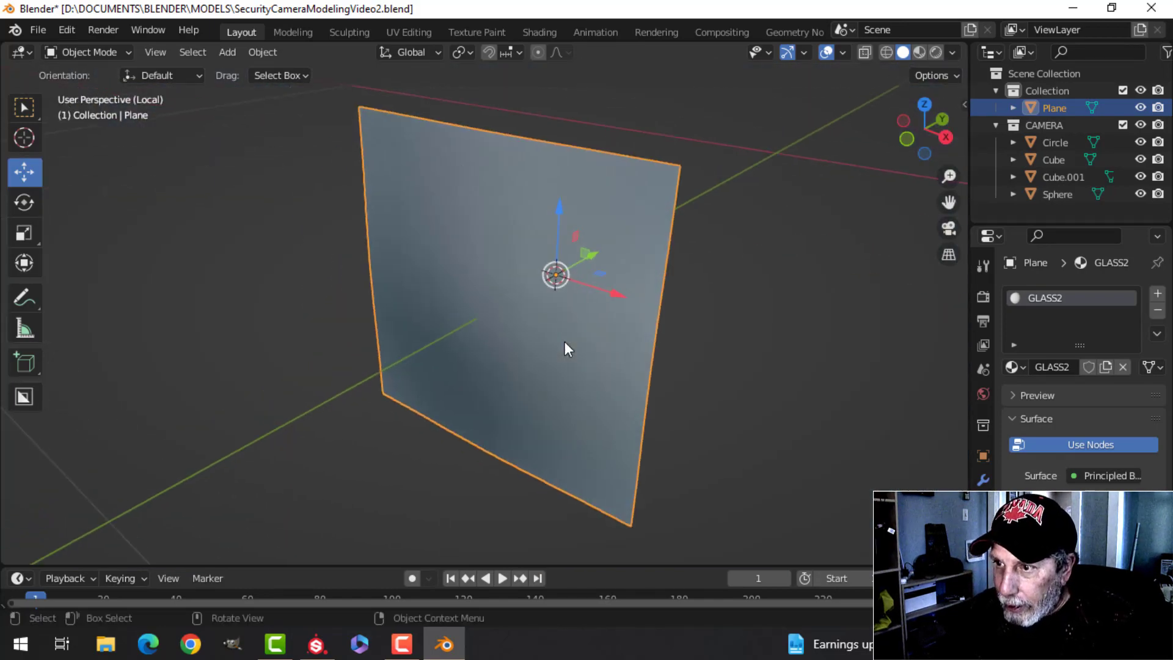
pyautogui.press('Tab')
pyautogui.press('Tab')
pyautogui.press('KP_Divide')
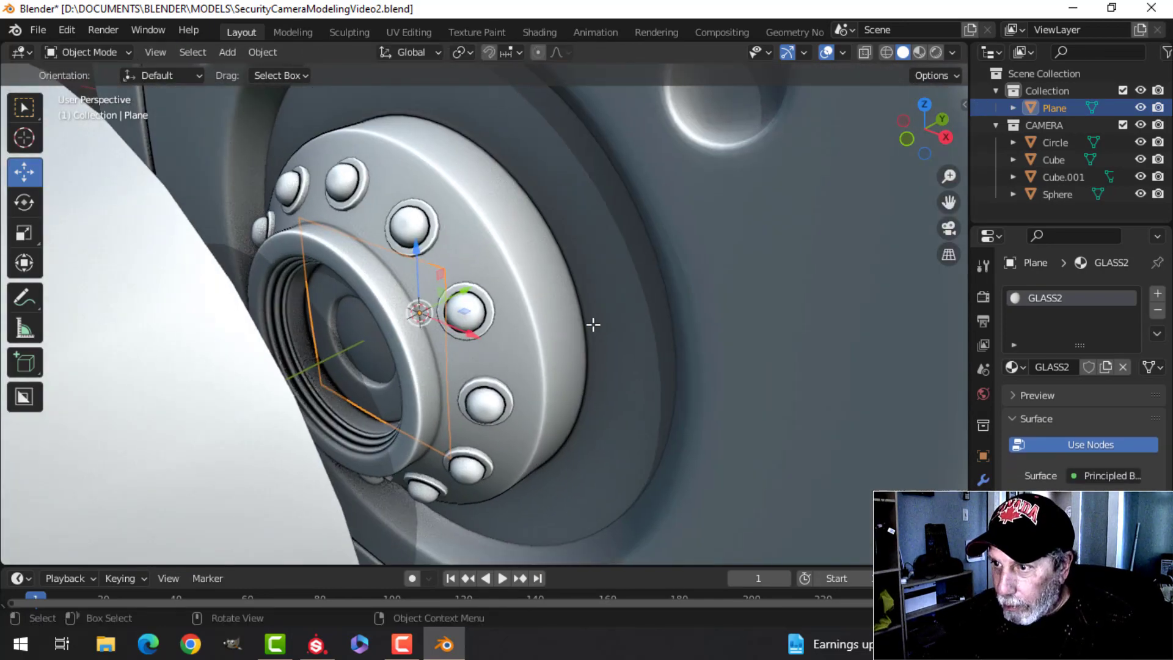
pyautogui.moveTo(593, 324); pyautogui.dragTo(492, 339, button='middle')
pyautogui.hotkey('alt', 'a')
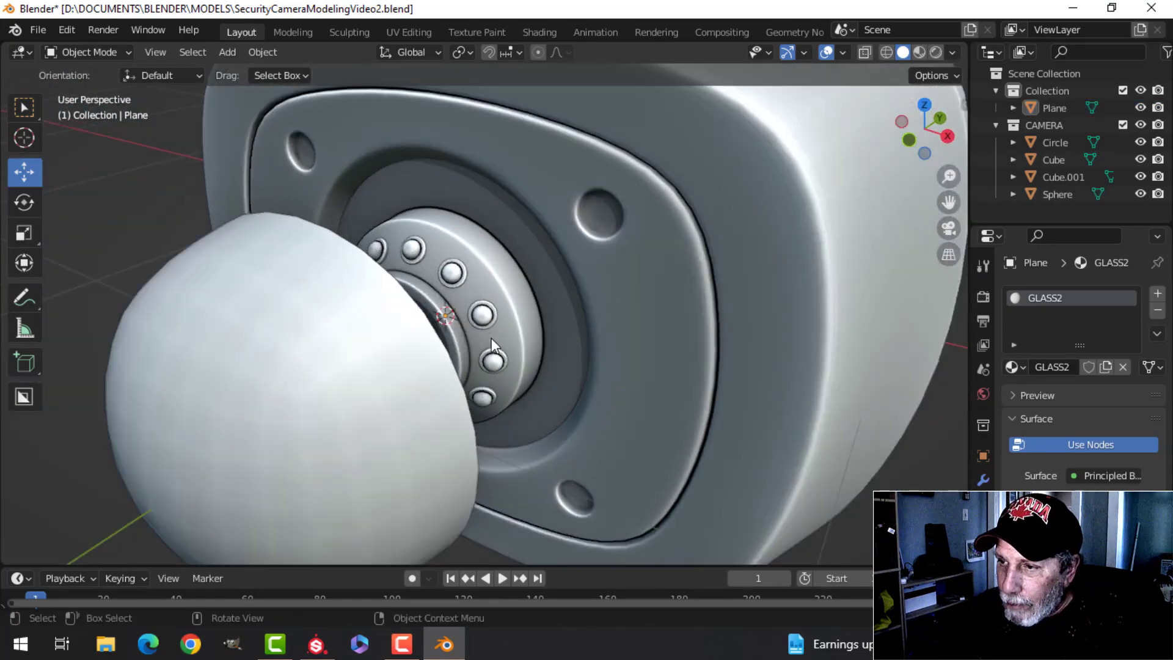
pyautogui.scroll(1, 491, 339)
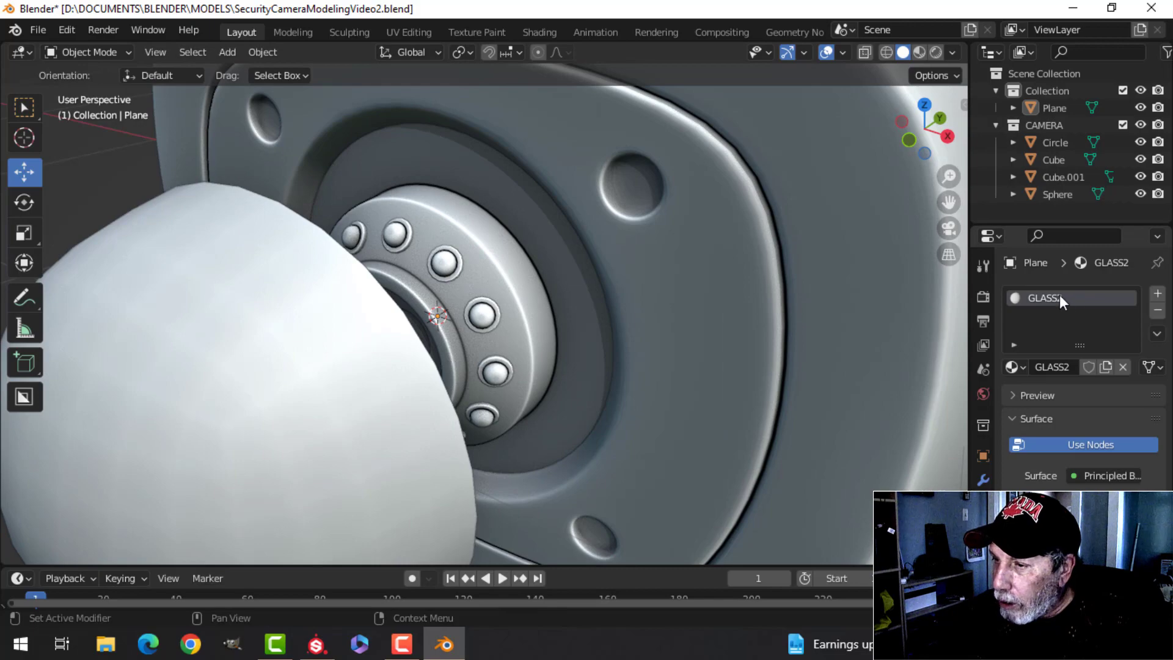
pyautogui.scroll(-1, 671, 341)
pyautogui.moveTo(670, 341); pyautogui.dragTo(589, 330, button='middle')
pyautogui.scroll(-5, 620, 349)
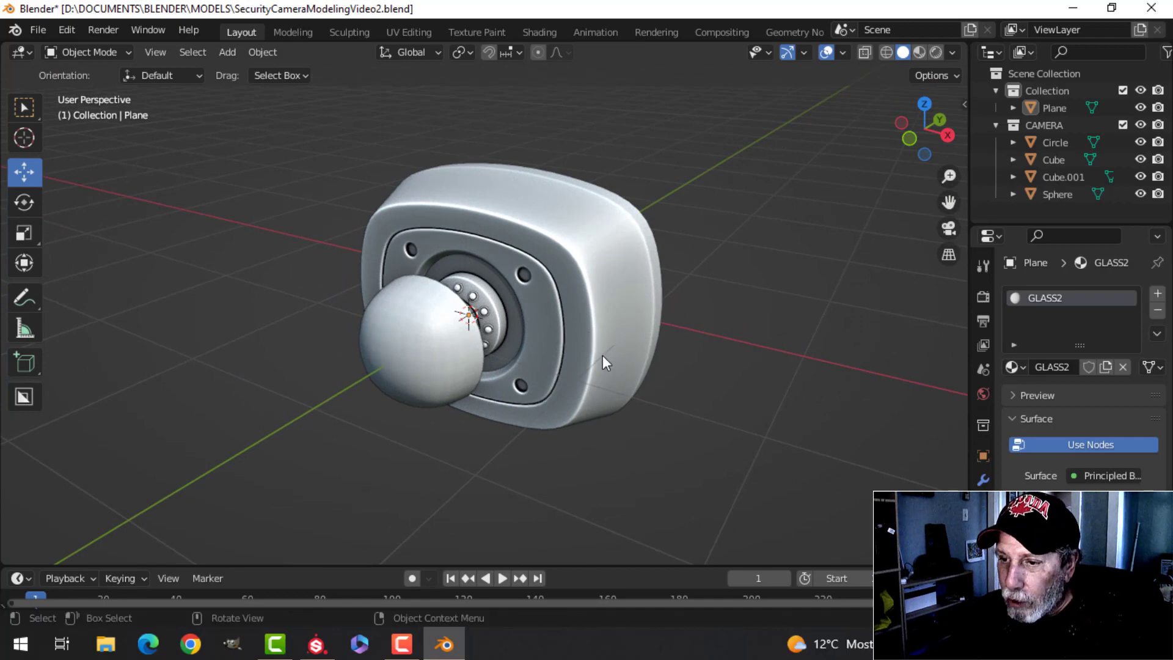
# - Switch to Substance Painter and start a new project with the UV Tile workflow enabled
pyautogui.hotkey('alt', 'Tab')
pyautogui.click(17, 29)
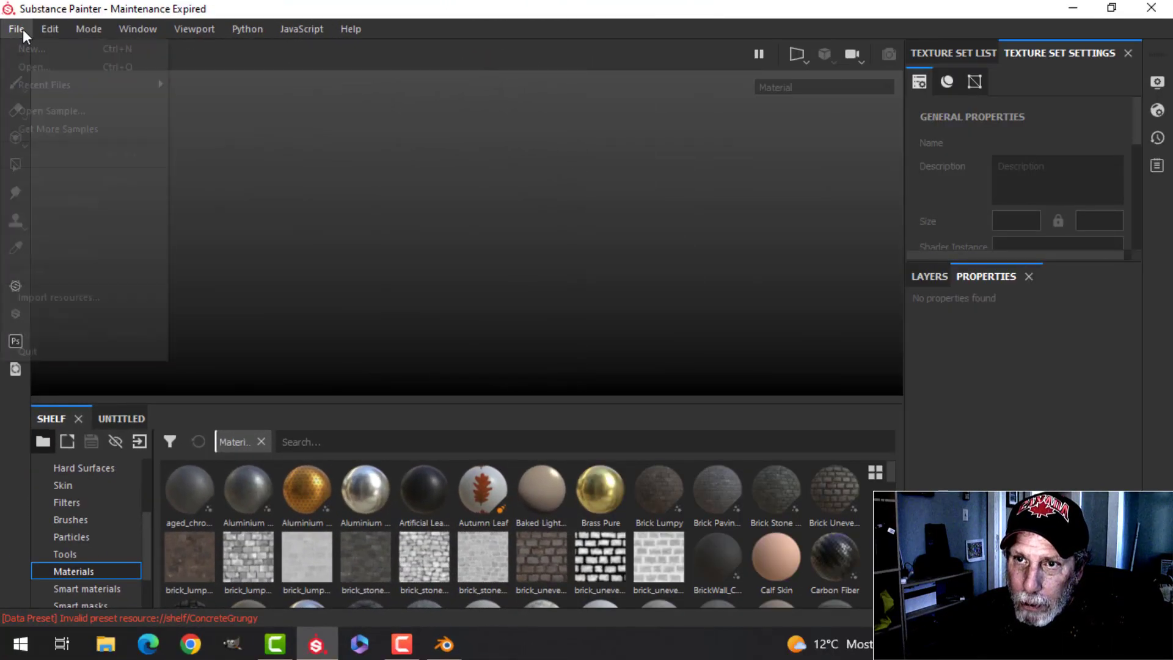
pyautogui.click(35, 51)
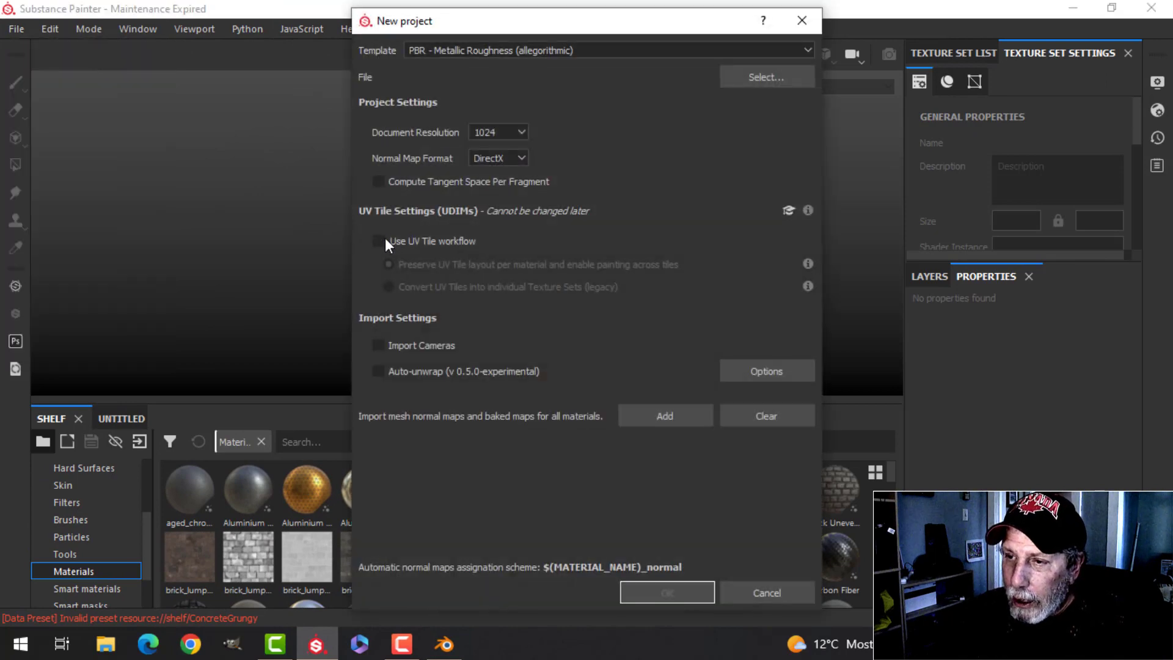
pyautogui.click(383, 240)
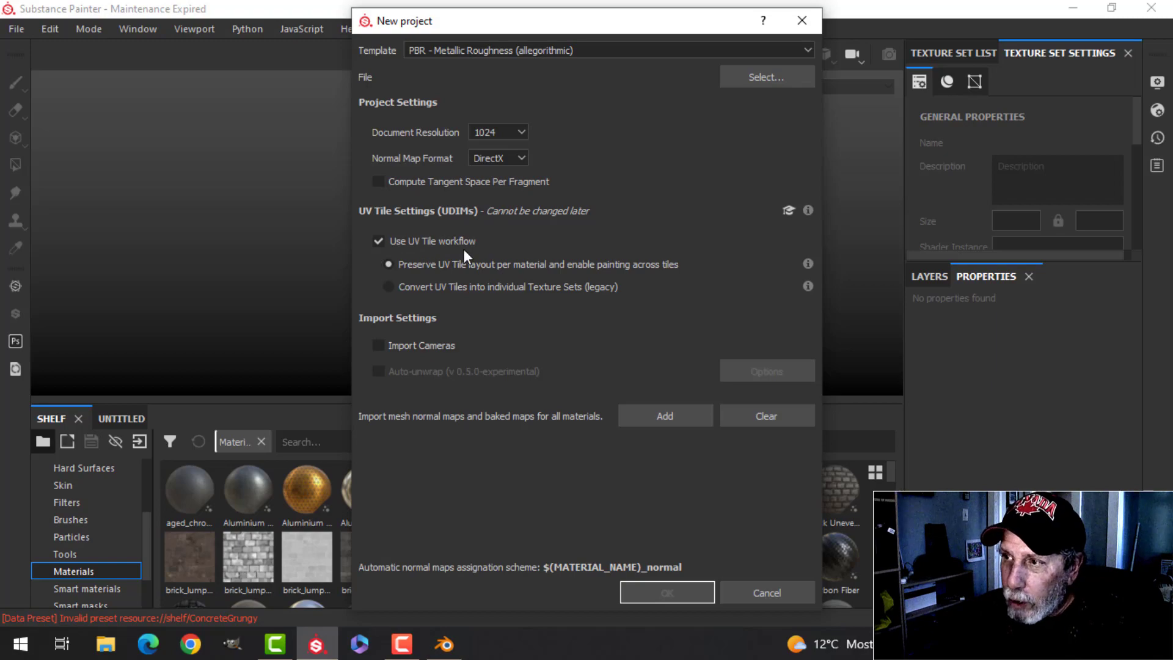
# - Choose SecurityCameraTexturingVideo.fbx from the EXPORT folder as the project mesh and create the project
pyautogui.click(766, 77)
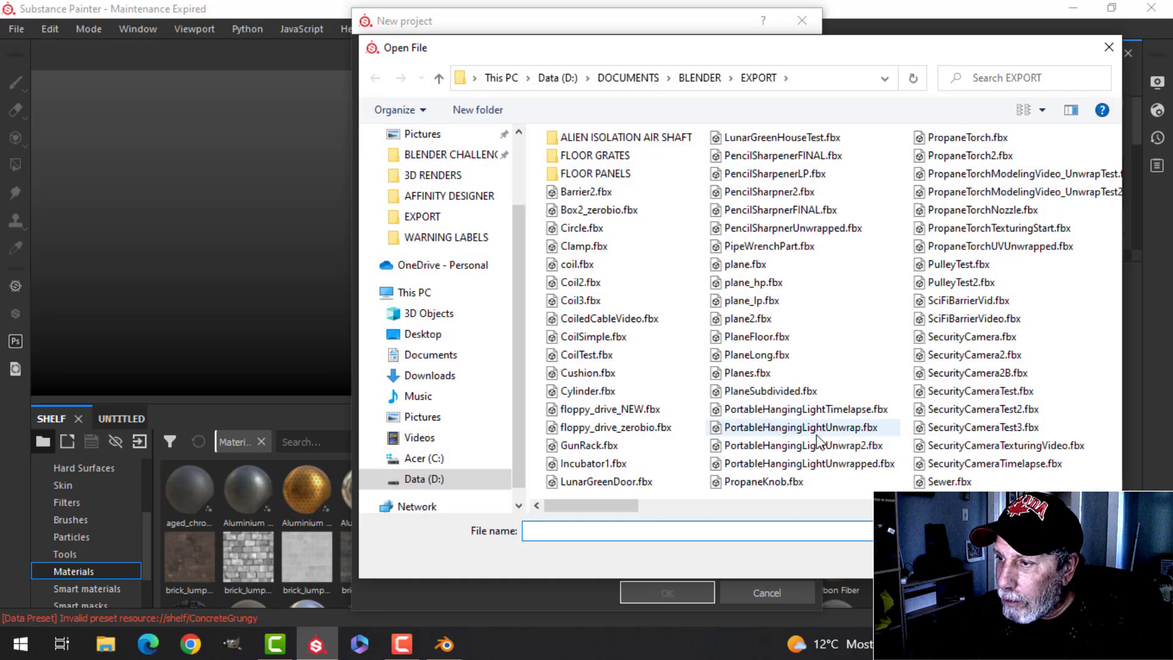
pyautogui.click(1030, 445)
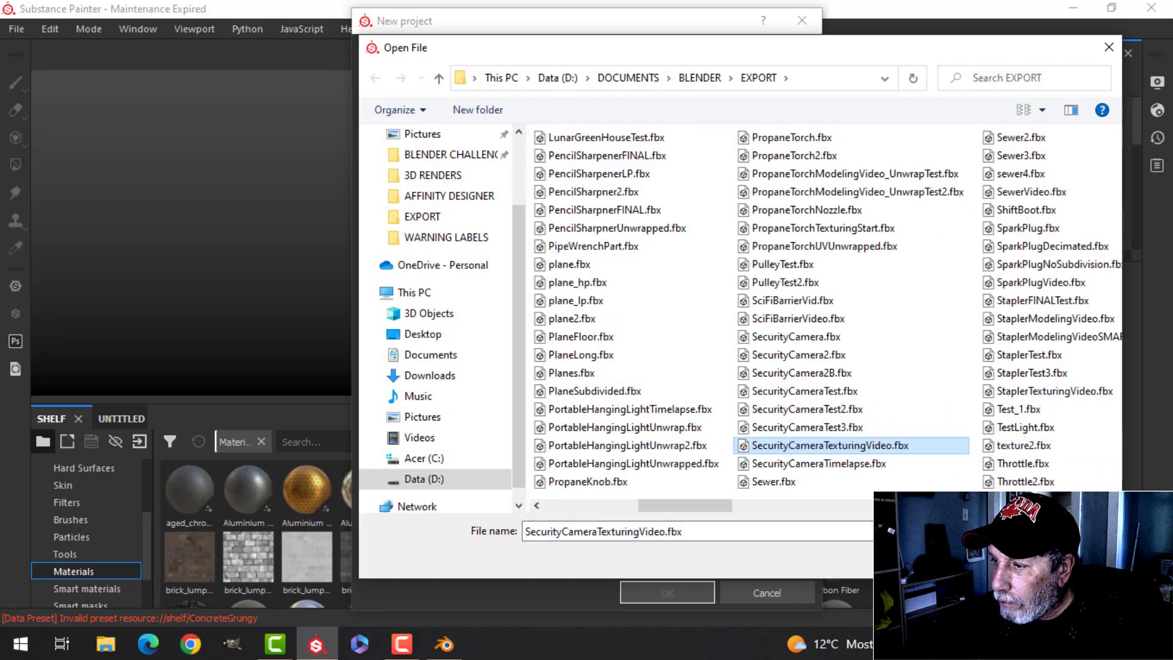
pyautogui.click(995, 558)
pyautogui.click(672, 585)
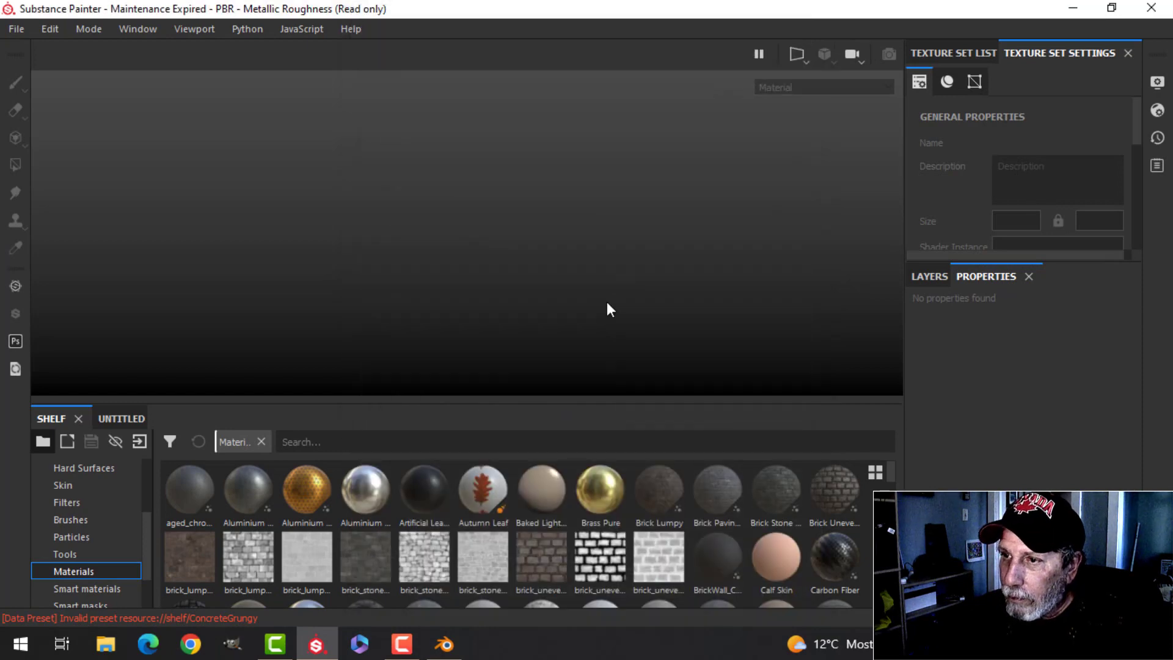
# - Examine the texture sets and their UV tiles in the texture set list
pyautogui.moveTo(623, 267)
pyautogui.keyDown('alt'); pyautogui.mouseDown()
pyautogui.moveTo(405, 244)
pyautogui.moveTo(437, 253)
pyautogui.mouseUp(); pyautogui.keyUp('alt')
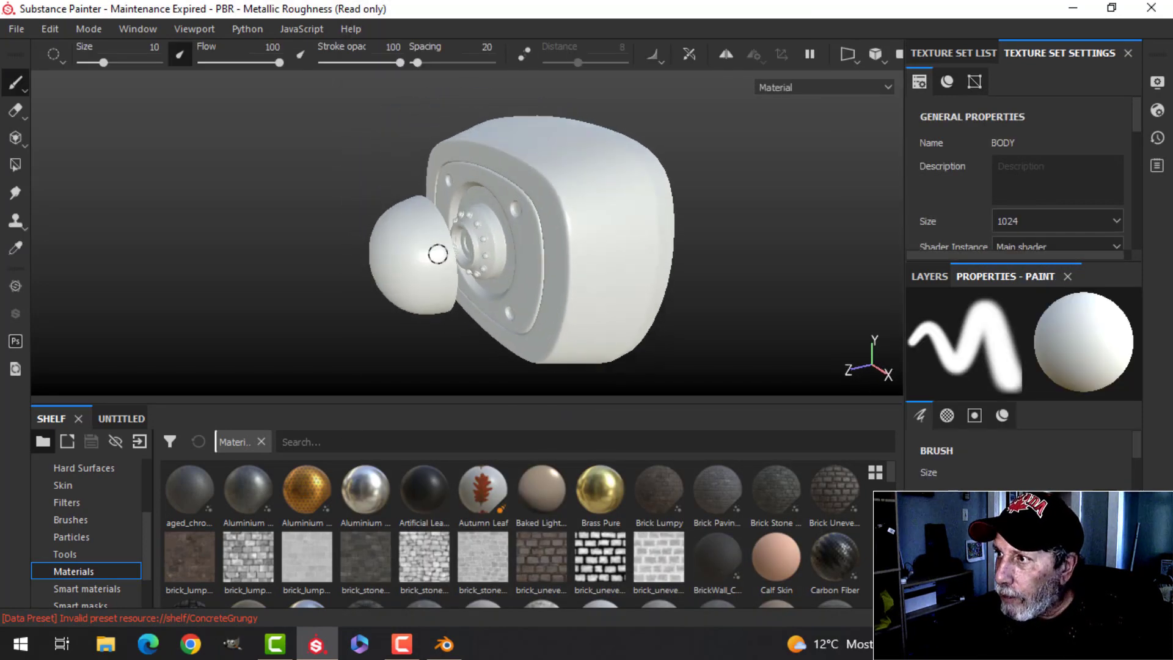
pyautogui.click(950, 56)
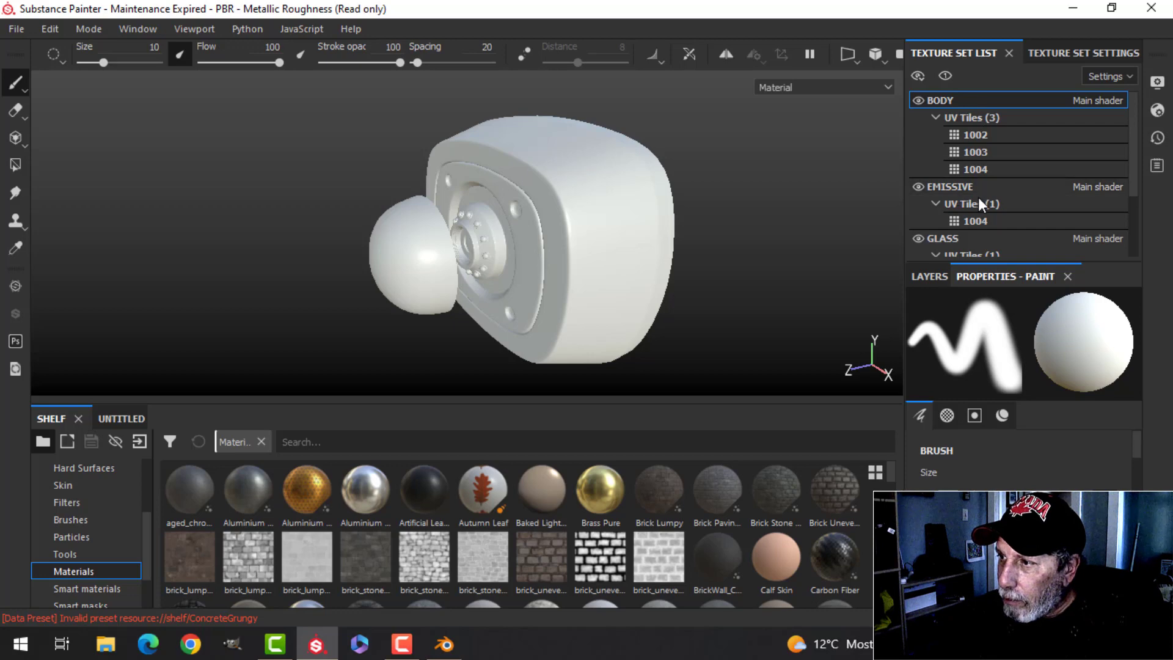
pyautogui.scroll(-1, 978, 197)
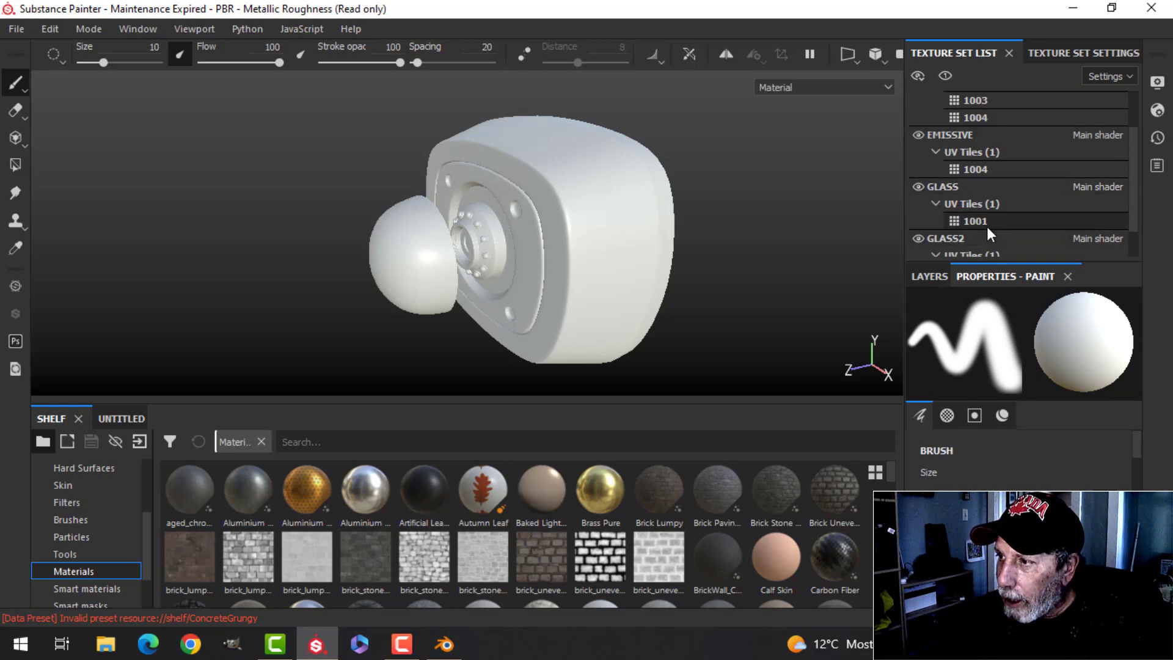
# - Bake the mesh maps at 2048 output size with the ID map excluded
pyautogui.click(1075, 53)
pyautogui.moveTo(1134, 118); pyautogui.dragTo(1134, 200)
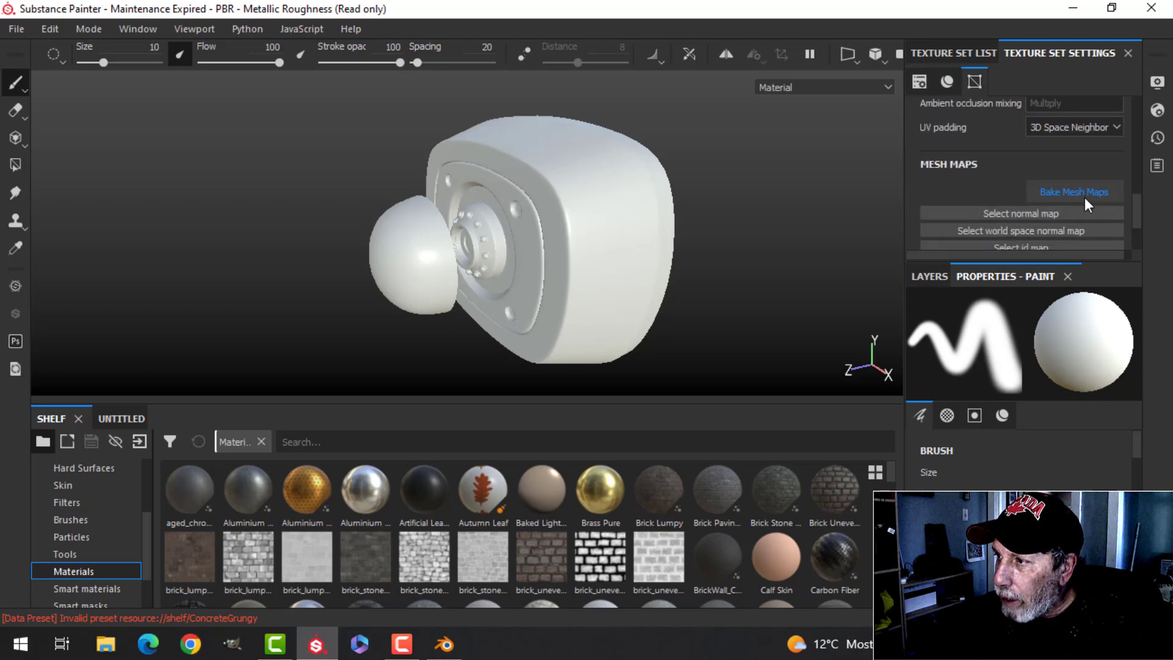
pyautogui.click(1081, 193)
pyautogui.click(596, 82)
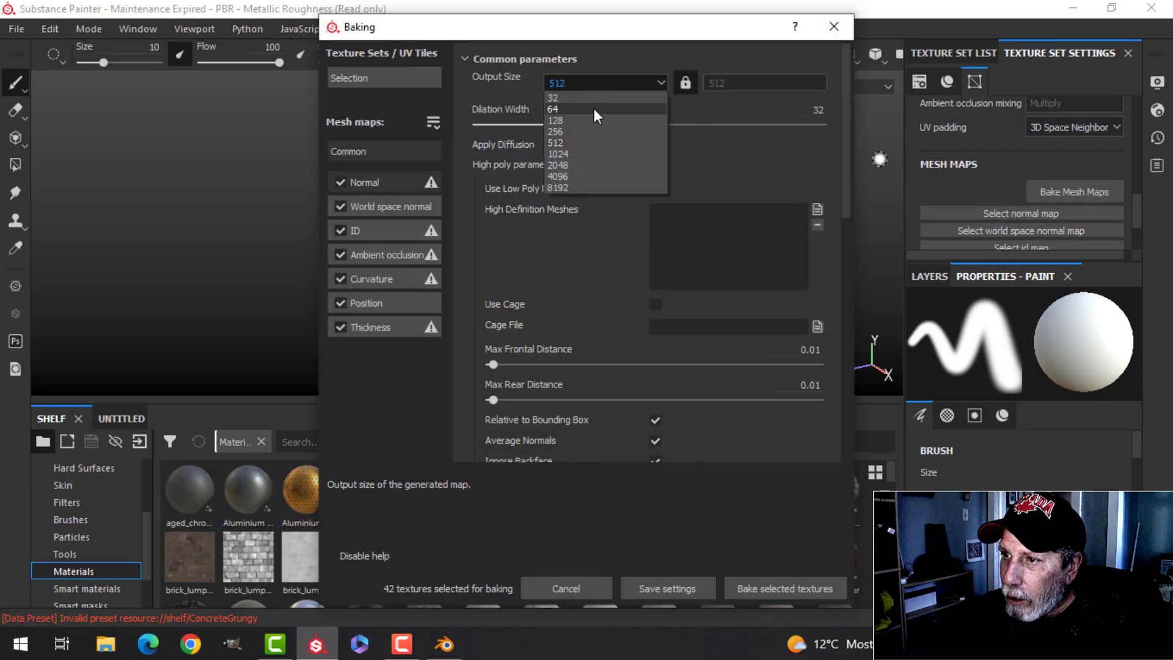
pyautogui.click(571, 163)
pyautogui.click(340, 231)
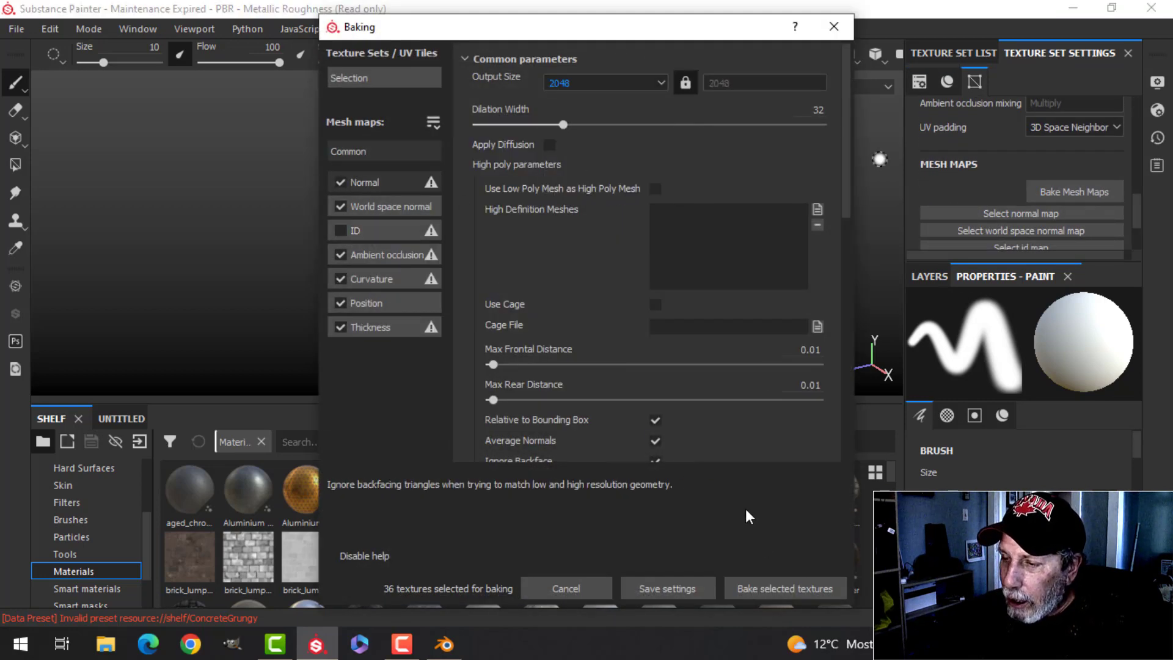
pyautogui.click(766, 585)
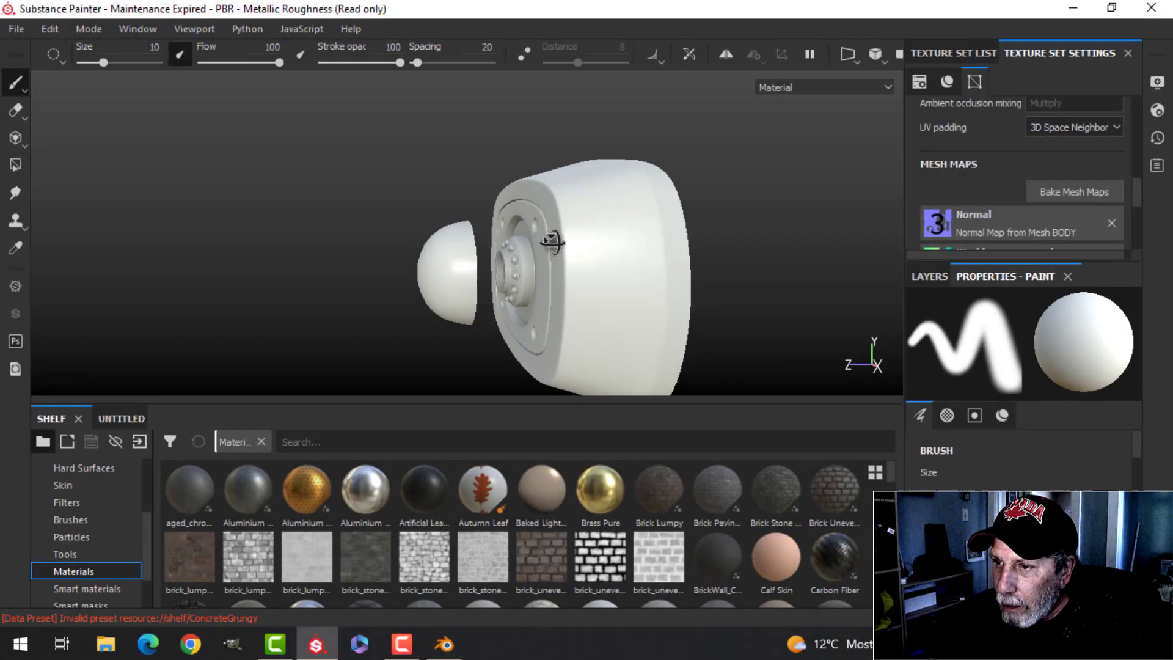
# - Delete the default Layer 1 from the BODY texture set's layer stack
pyautogui.moveTo(551, 242)
pyautogui.keyDown('alt'); pyautogui.mouseDown()
pyautogui.moveTo(638, 275)
pyautogui.moveTo(547, 293)
pyautogui.moveTo(608, 279)
pyautogui.moveTo(529, 314)
pyautogui.moveTo(523, 293)
pyautogui.moveTo(568, 293)
pyautogui.mouseUp(); pyautogui.keyUp('alt')
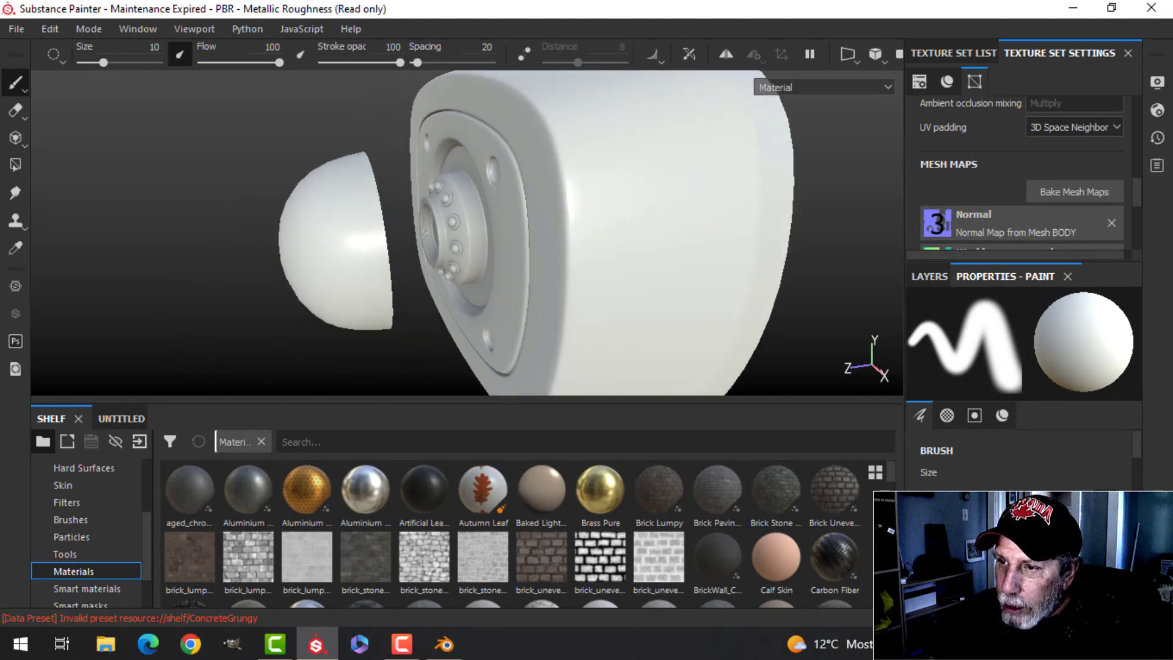
pyautogui.moveTo(344, 241)
pyautogui.keyDown('alt'); pyautogui.mouseDown()
pyautogui.moveTo(446, 293)
pyautogui.moveTo(518, 309)
pyautogui.moveTo(516, 328)
pyautogui.moveTo(486, 264)
pyautogui.mouseUp(); pyautogui.keyUp('alt')
pyautogui.keyDown('alt'); pyautogui.moveTo(507, 302); pyautogui.dragTo(511, 262); pyautogui.keyUp('alt')
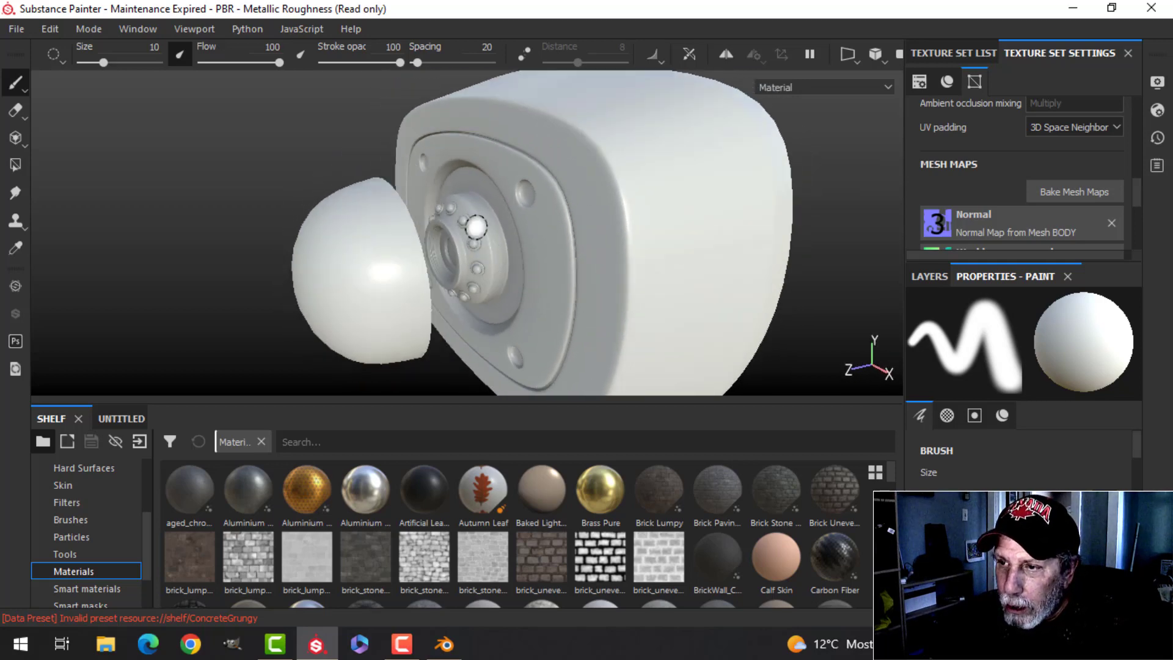
pyautogui.keyDown('alt'); pyautogui.moveTo(608, 284); pyautogui.dragTo(574, 265); pyautogui.keyUp('alt')
pyautogui.click(959, 53)
pyautogui.scroll(2, 986, 168)
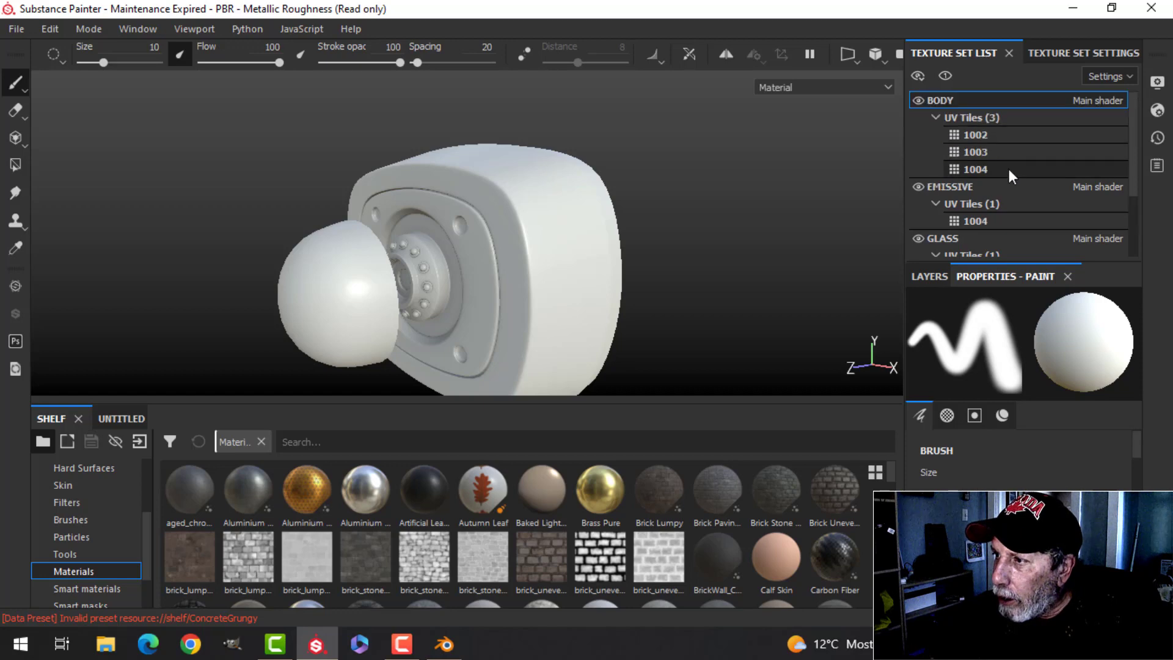
pyautogui.click(929, 276)
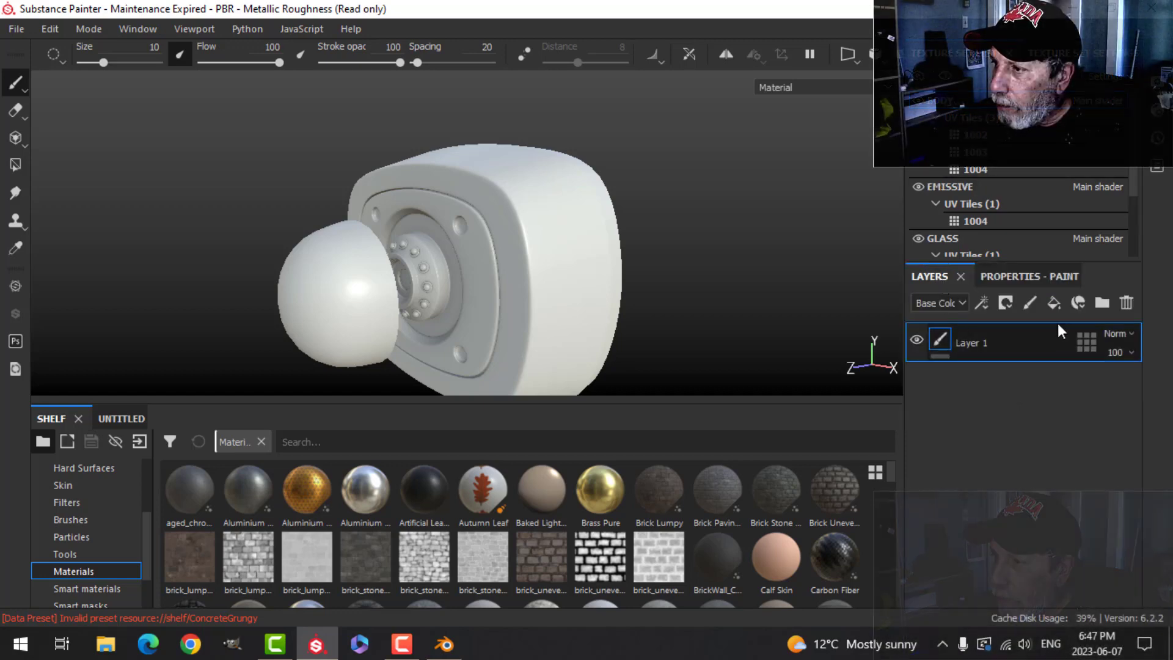
pyautogui.click(1126, 303)
# - Search the smart materials for "pl" and add PlanIncubatorWhite to the layer stack, expanding its folder
pyautogui.click(109, 589)
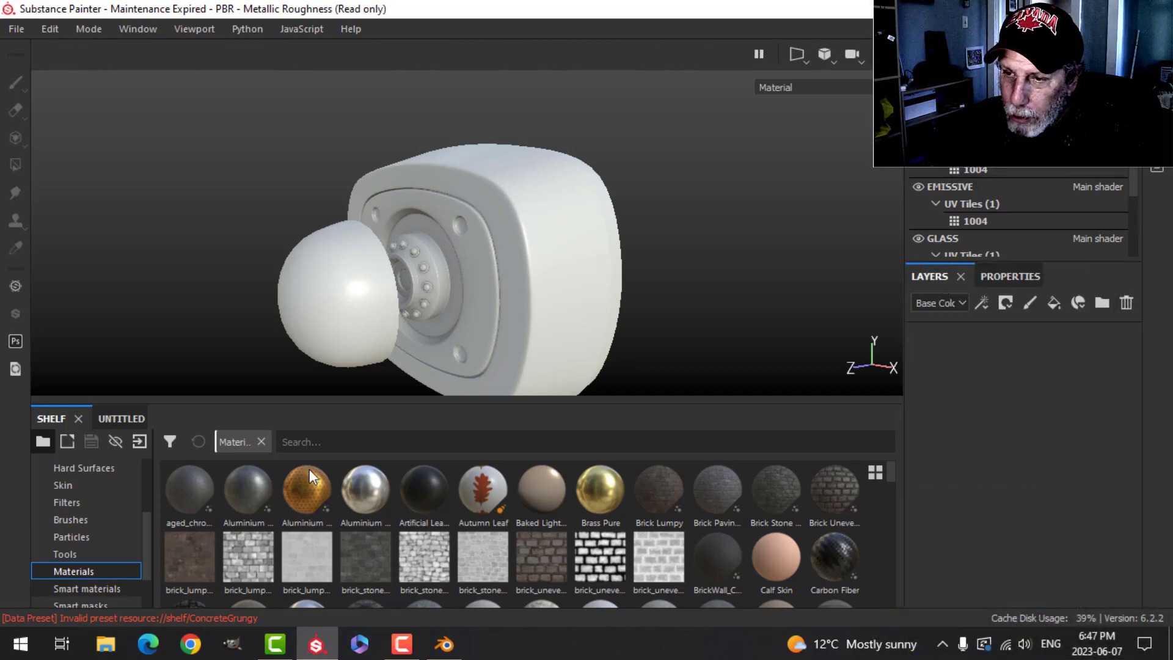
pyautogui.click(329, 441)
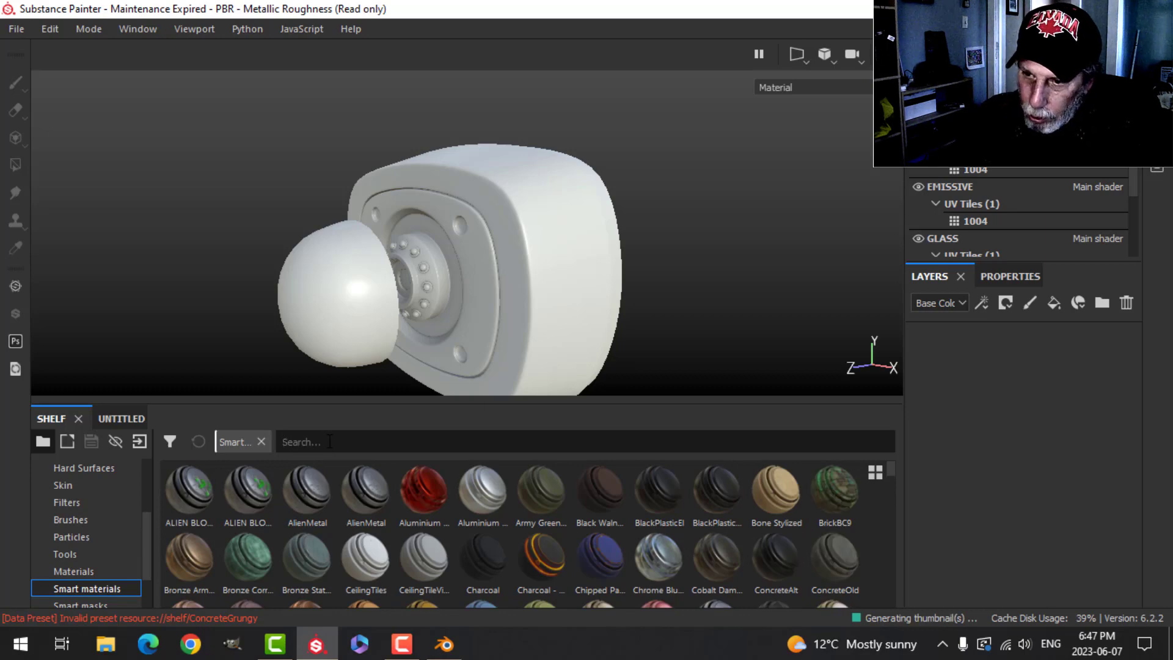
pyautogui.write('pl')
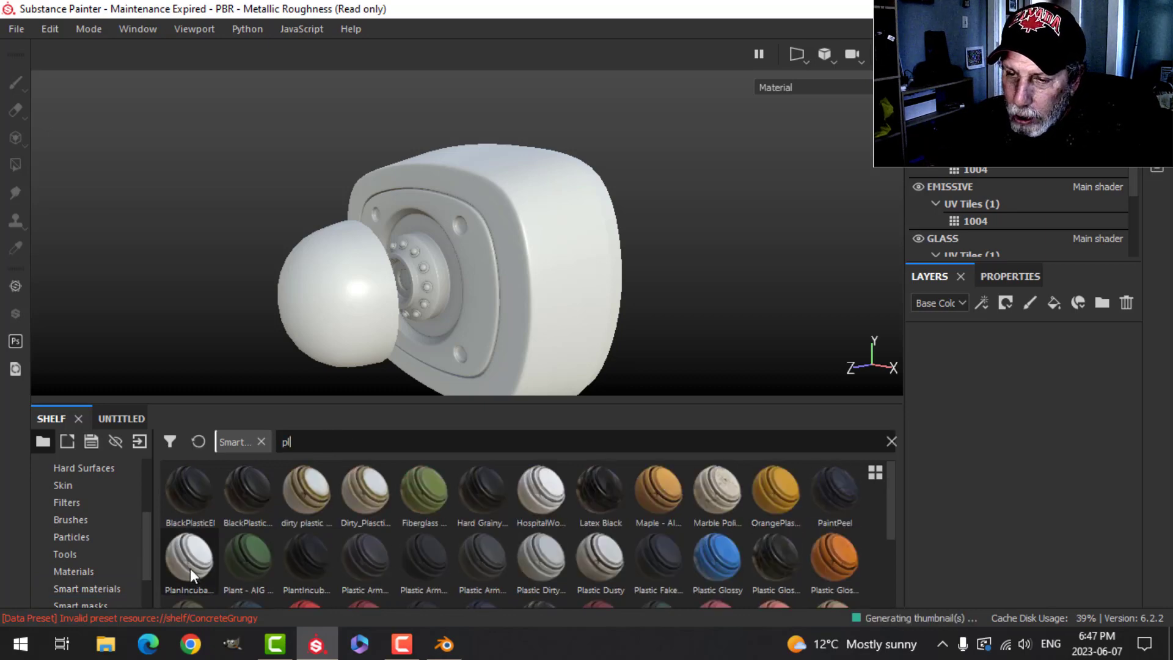
pyautogui.moveTo(191, 573)
pyautogui.moveTo(191, 573); pyautogui.dragTo(939, 351)
pyautogui.click(936, 342)
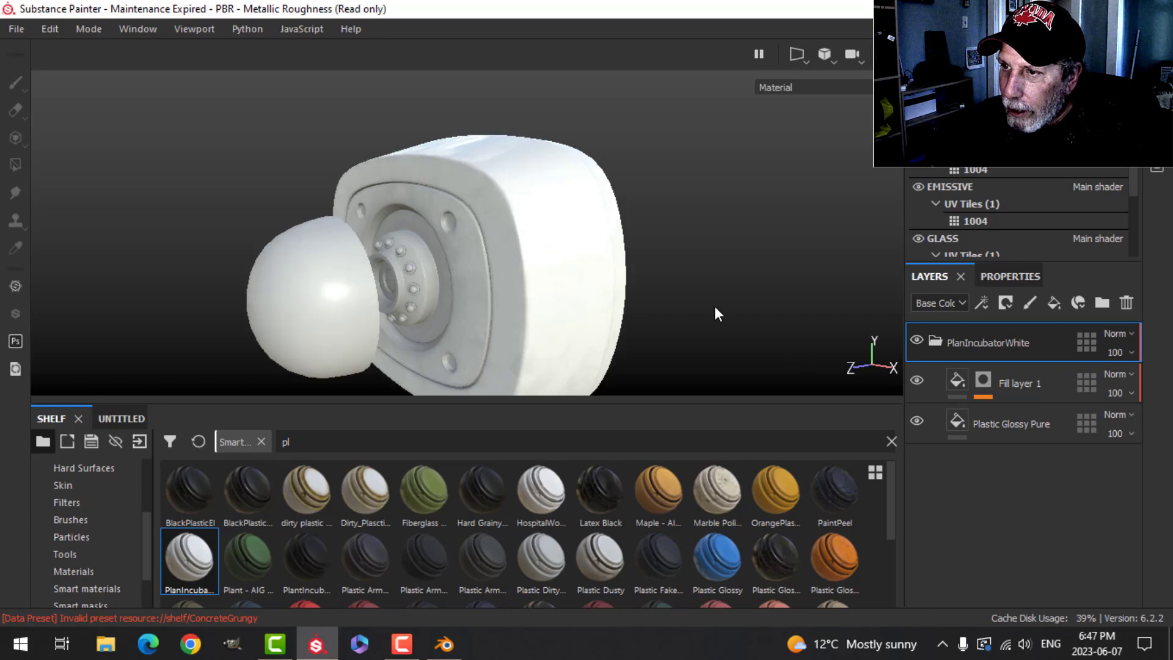
# - Orbit around the model to review the PlanIncubatorWhite material and collapse its folder
pyautogui.keyDown('alt'); pyautogui.moveTo(686, 264); pyautogui.dragTo(647, 274); pyautogui.keyUp('alt')
pyautogui.scroll(3, 664, 278)
pyautogui.scroll(-3, 636, 308)
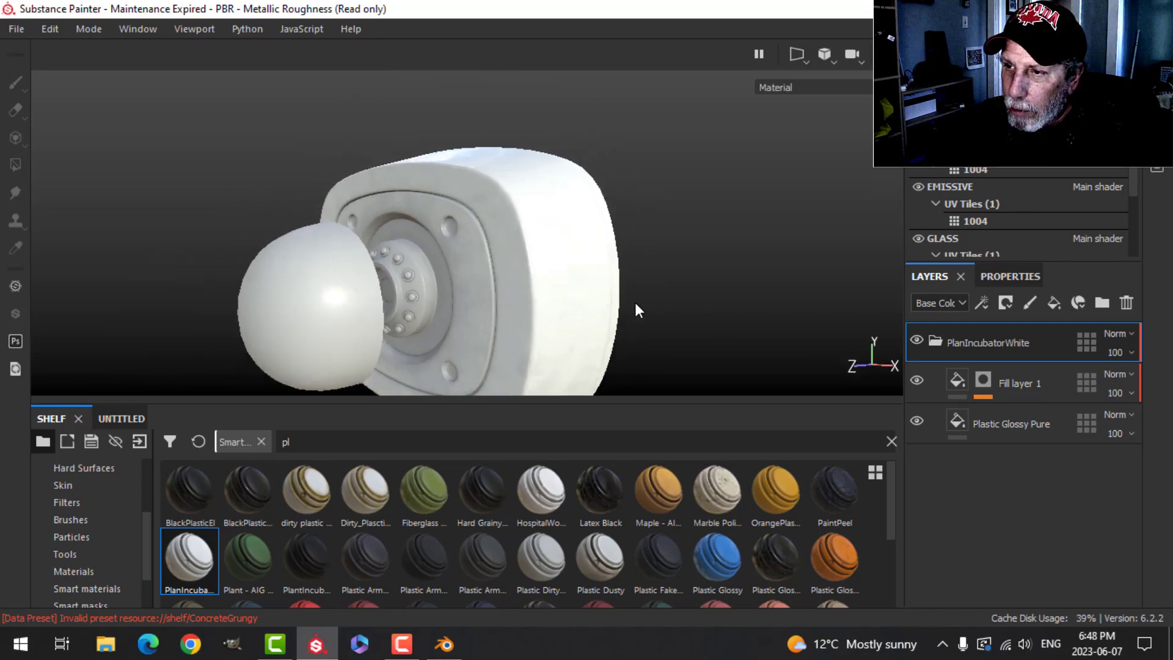
pyautogui.keyDown('alt'); pyautogui.moveTo(636, 309); pyautogui.dragTo(627, 271, button='middle'); pyautogui.keyUp('alt')
pyautogui.click(940, 344)
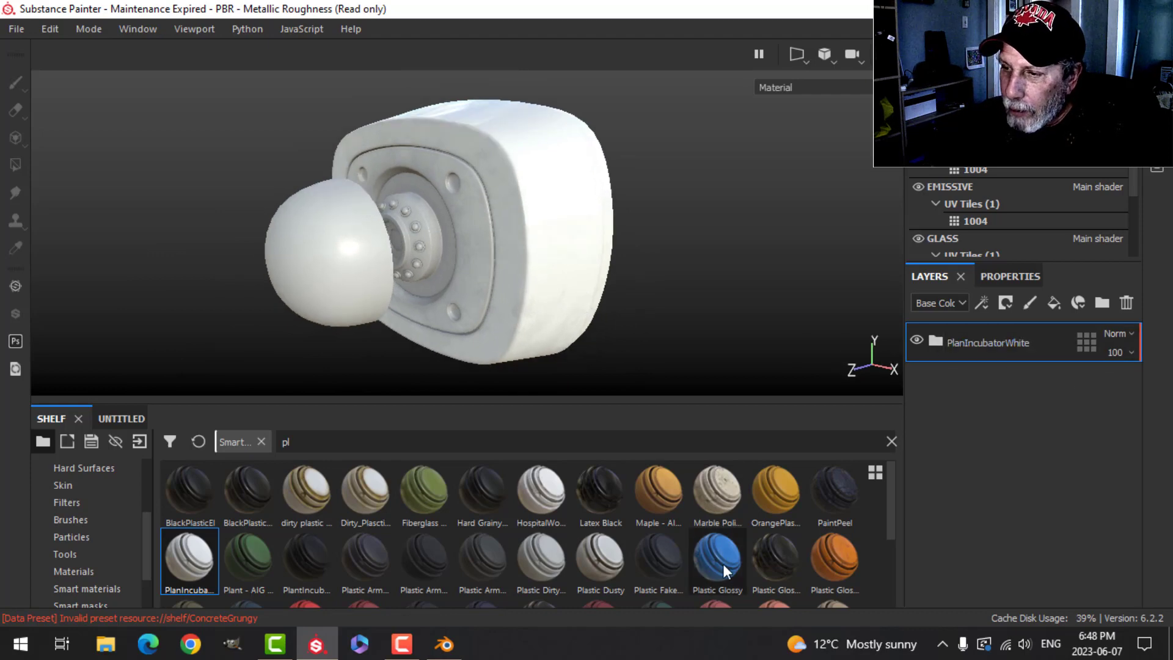
# - Search the materials for "pl" and add Plastic Matte Pure above the smart material
pyautogui.click(74, 573)
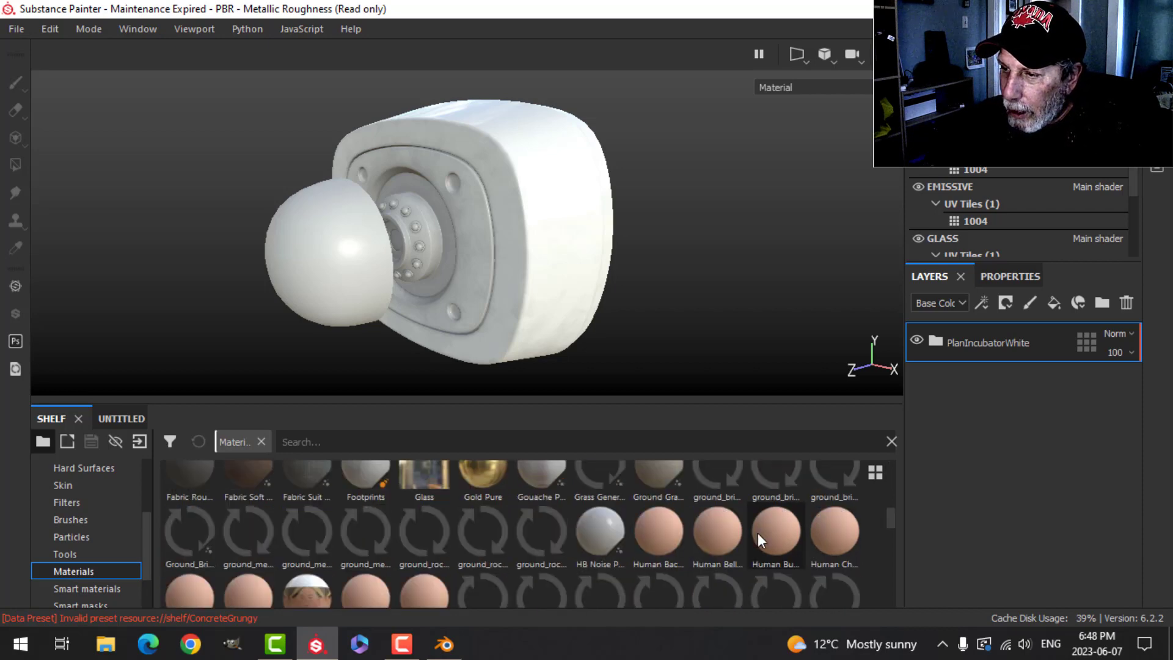
pyautogui.write('pl')
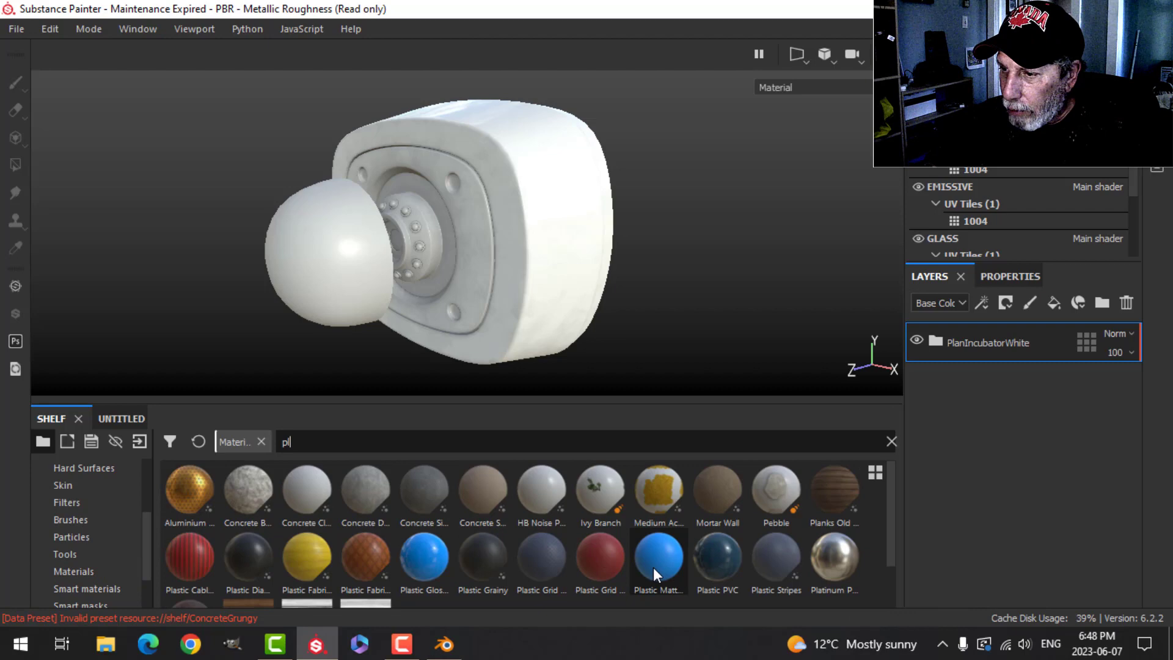
pyautogui.moveTo(658, 571); pyautogui.dragTo(1014, 324)
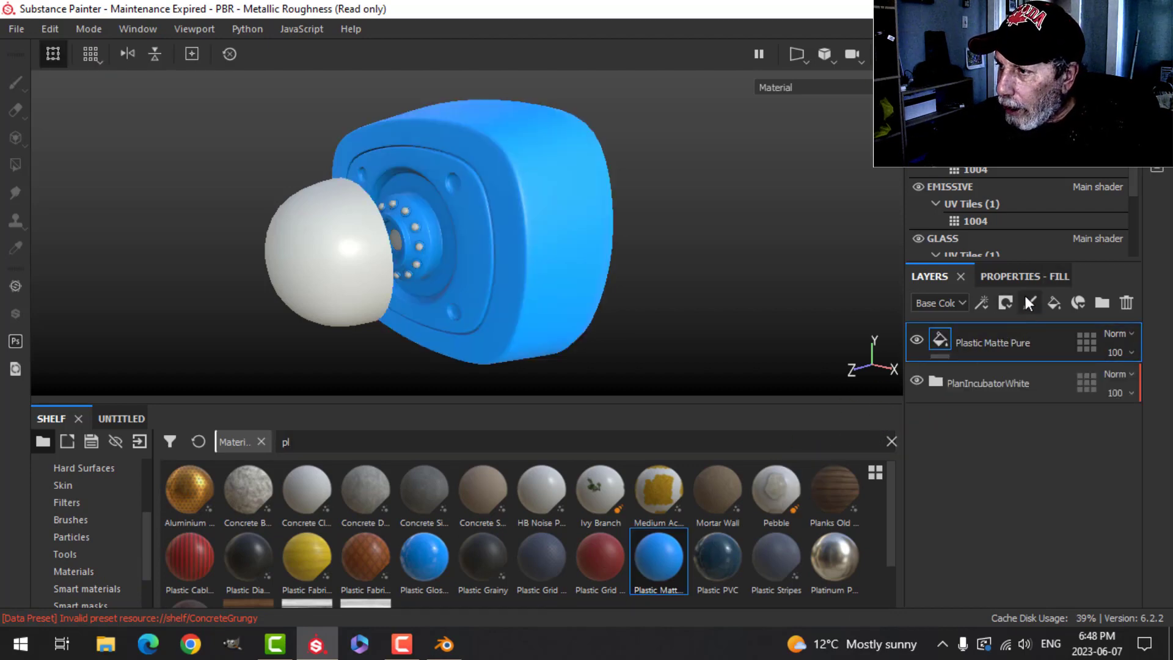
# - Set the Plastic Matte Pure fill's base color to near black and lower its roughness
pyautogui.click(1014, 276)
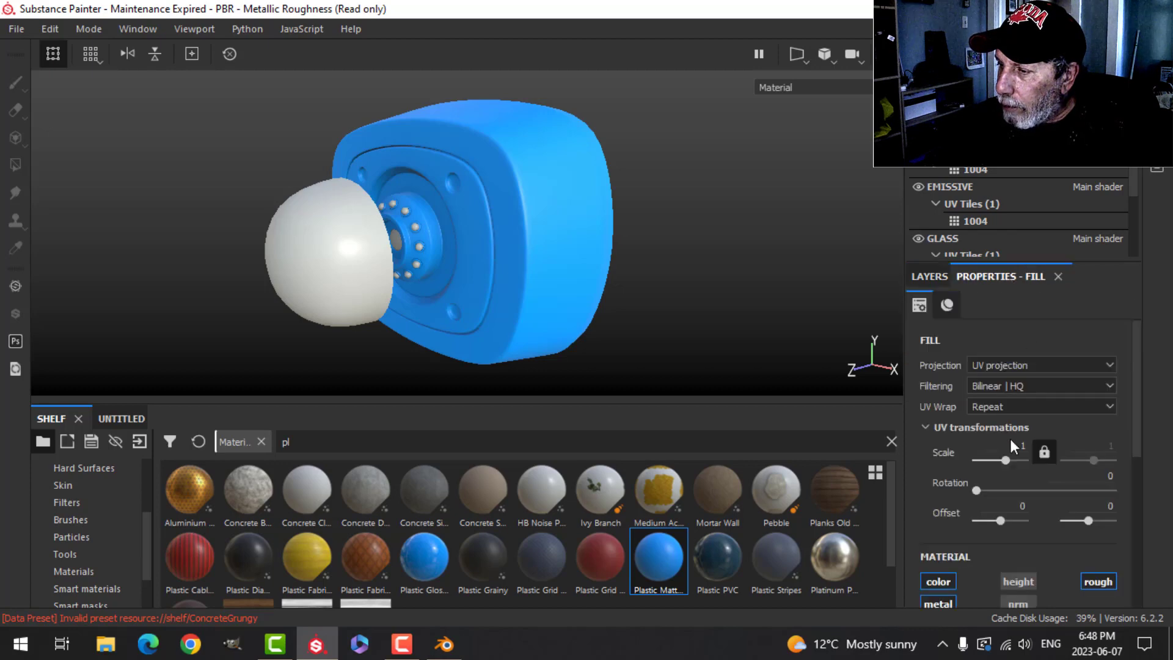
pyautogui.scroll(-3, 998, 482)
pyautogui.scroll(-1, 978, 513)
pyautogui.click(938, 501)
pyautogui.scroll(-2, 999, 520)
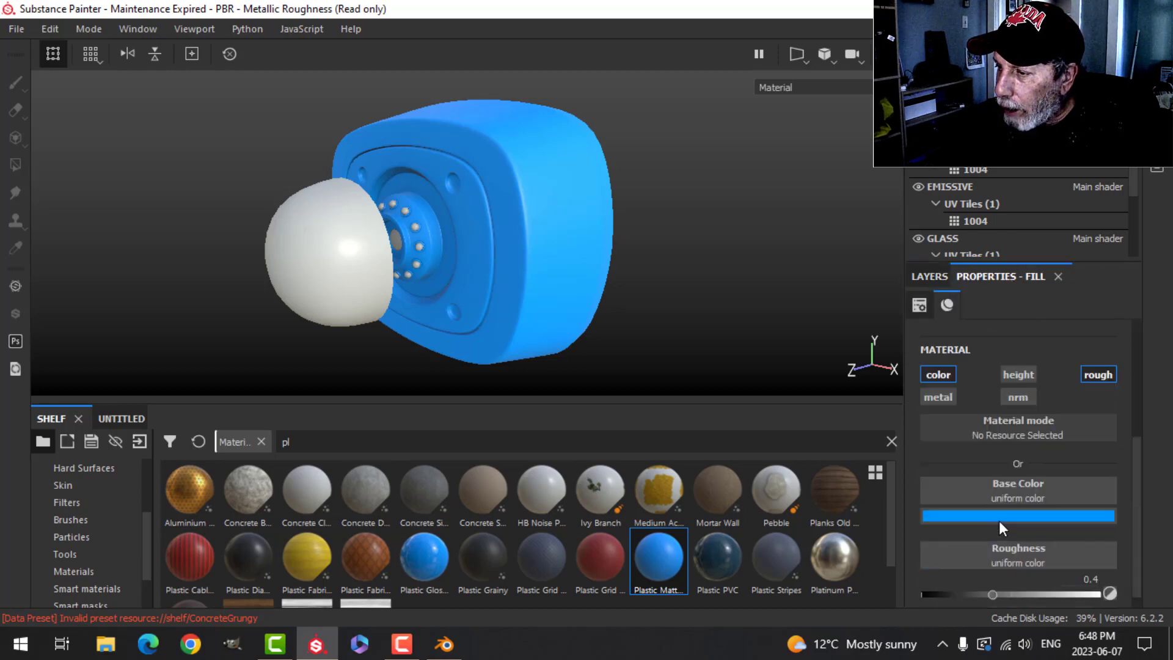
pyautogui.click(986, 500)
pyautogui.click(939, 438)
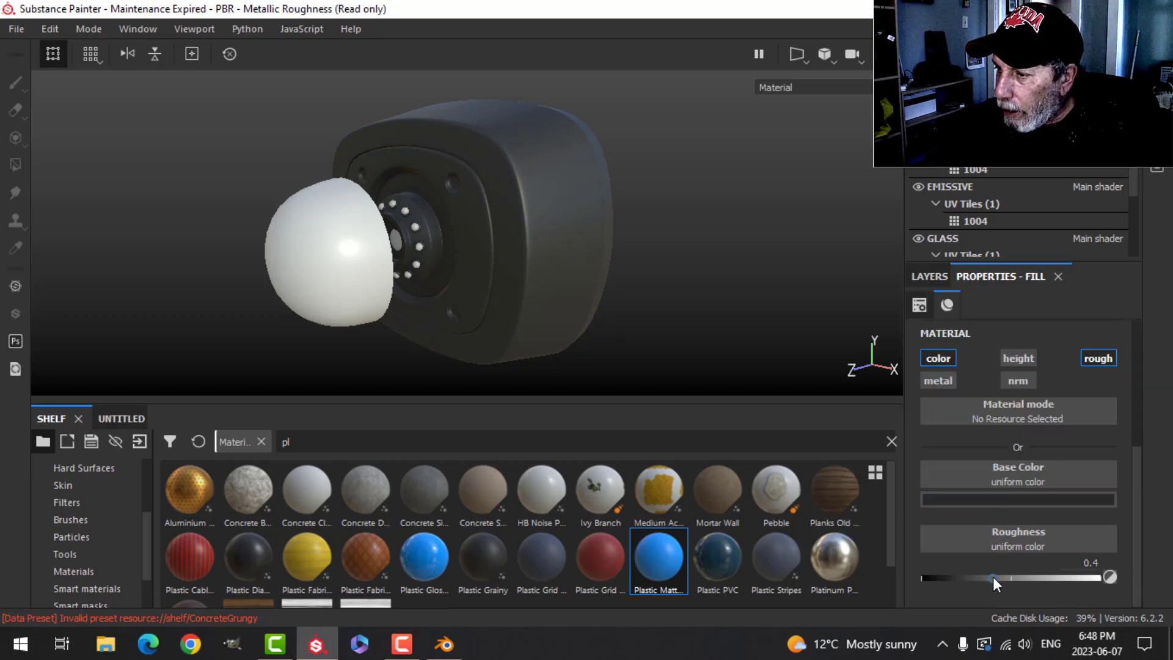
pyautogui.moveTo(992, 577); pyautogui.dragTo(959, 576)
pyautogui.click(941, 276)
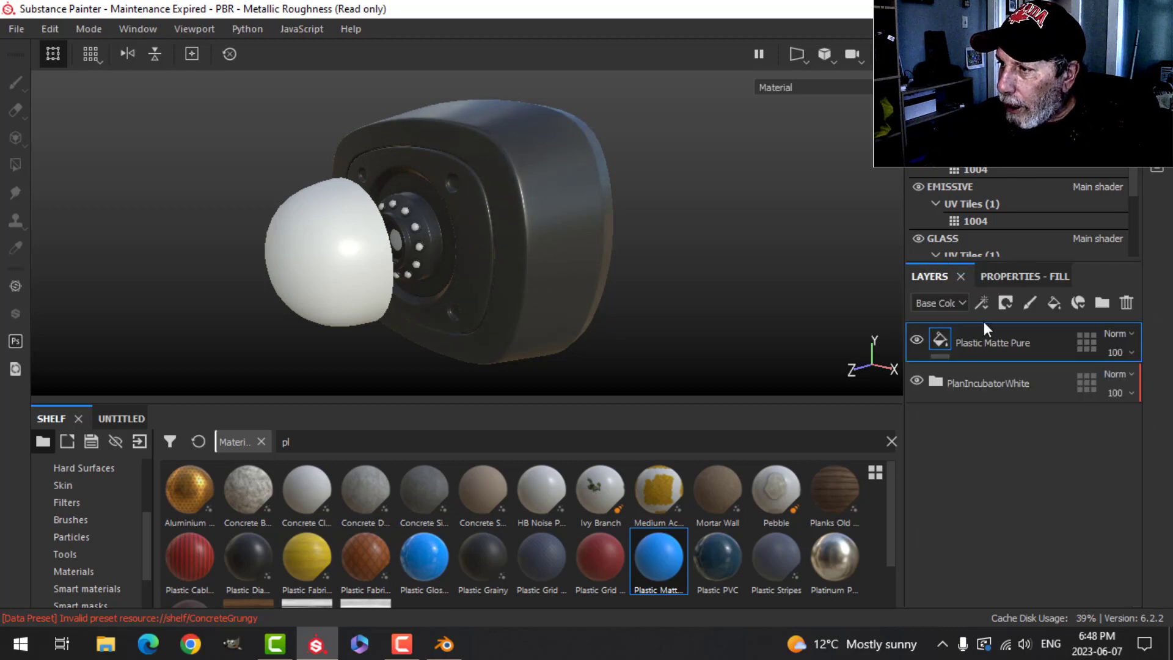
# - Add a black mask to the Plastic Matte Pure layer and pick the Polygon Fill tool in mesh fill mode
pyautogui.click(1004, 303)
pyautogui.click(1013, 340)
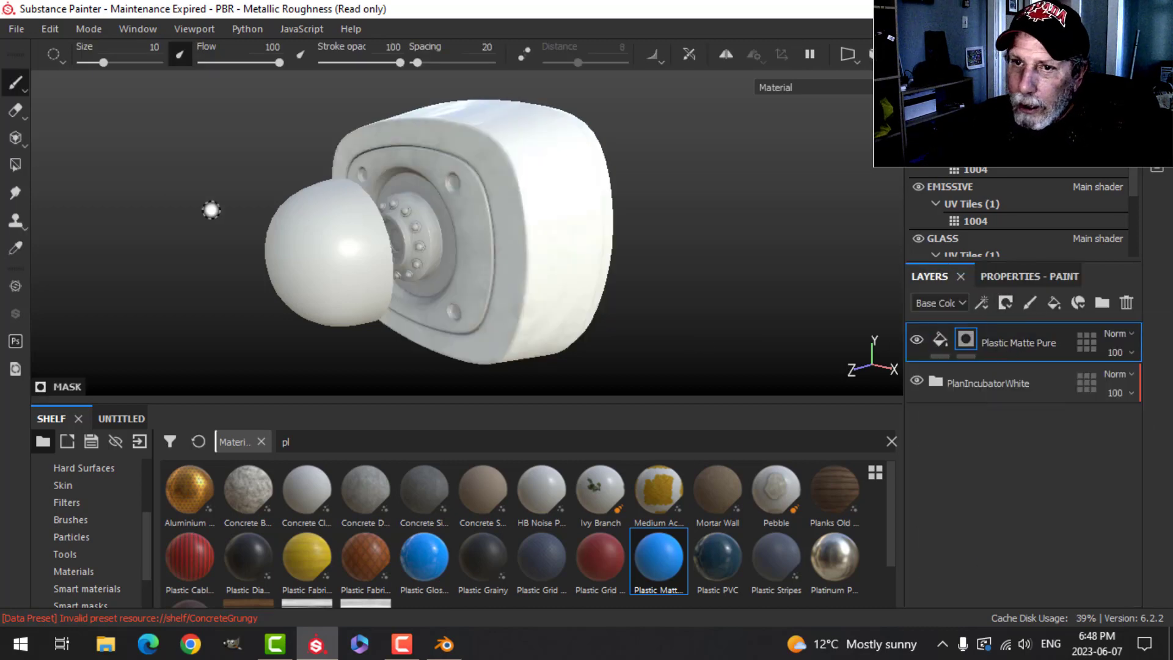
pyautogui.click(15, 165)
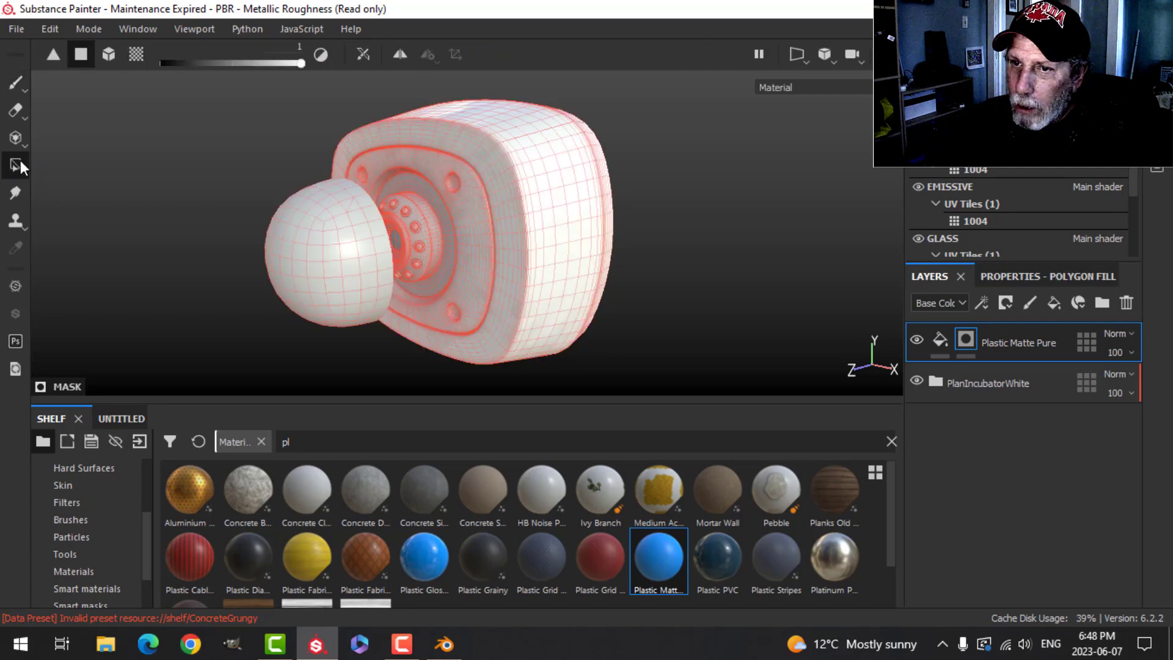
pyautogui.click(997, 271)
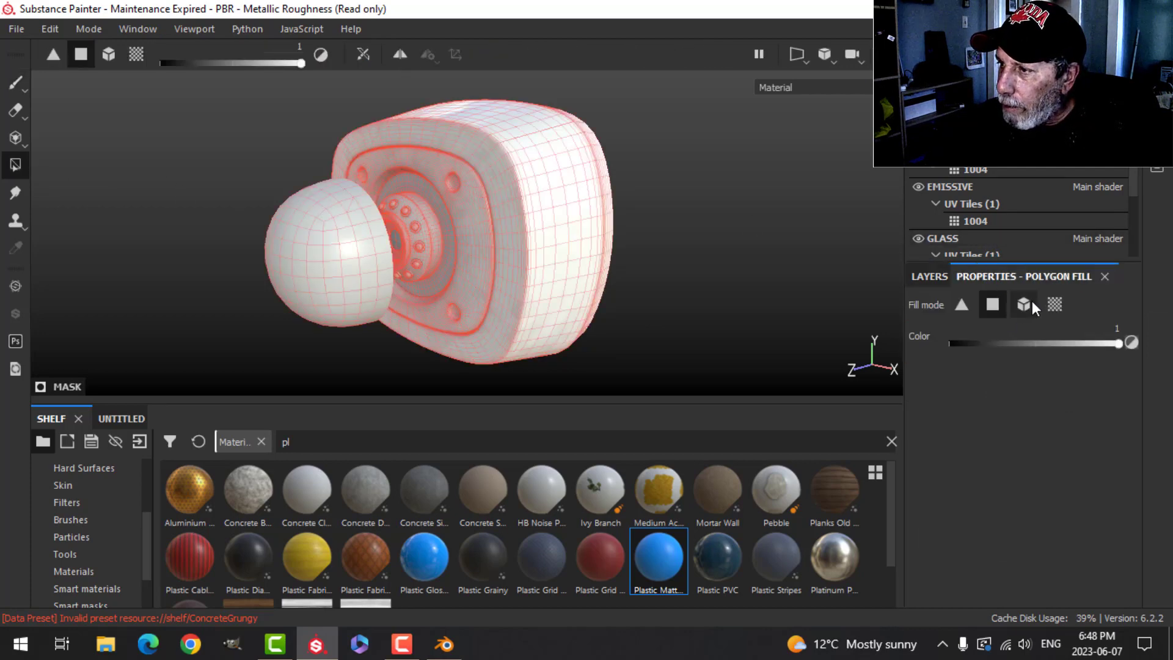
pyautogui.click(1024, 304)
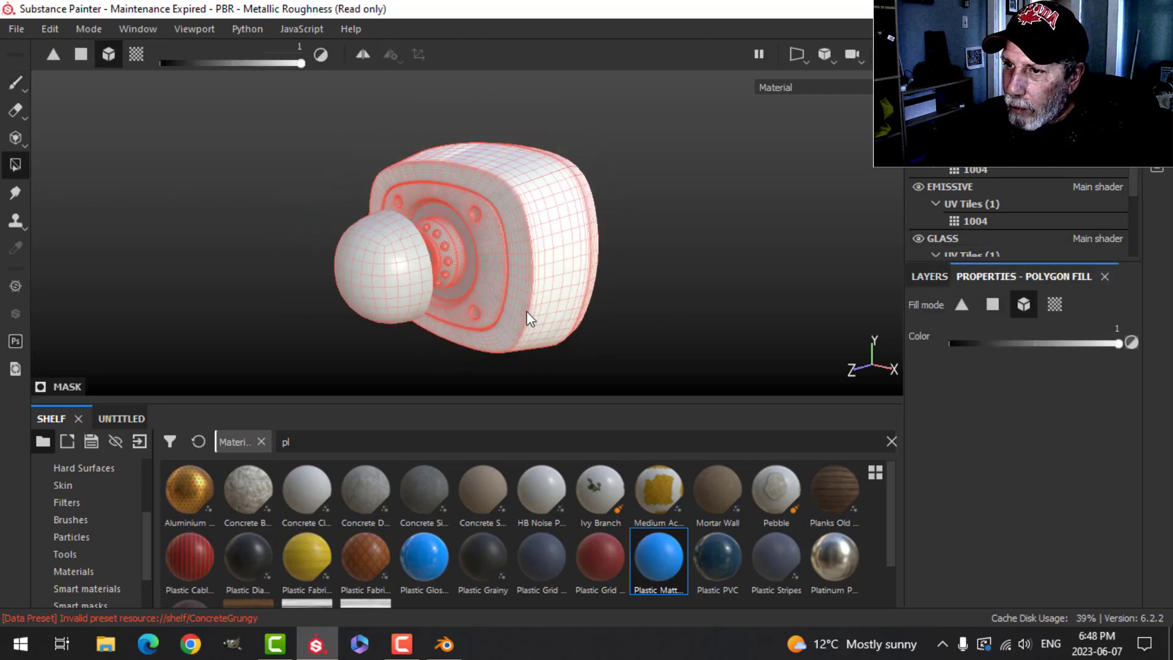
# - Inspect the lens barrel and its bolts closely from several angles
pyautogui.scroll(2, 479, 297)
pyautogui.scroll(2, 465, 263)
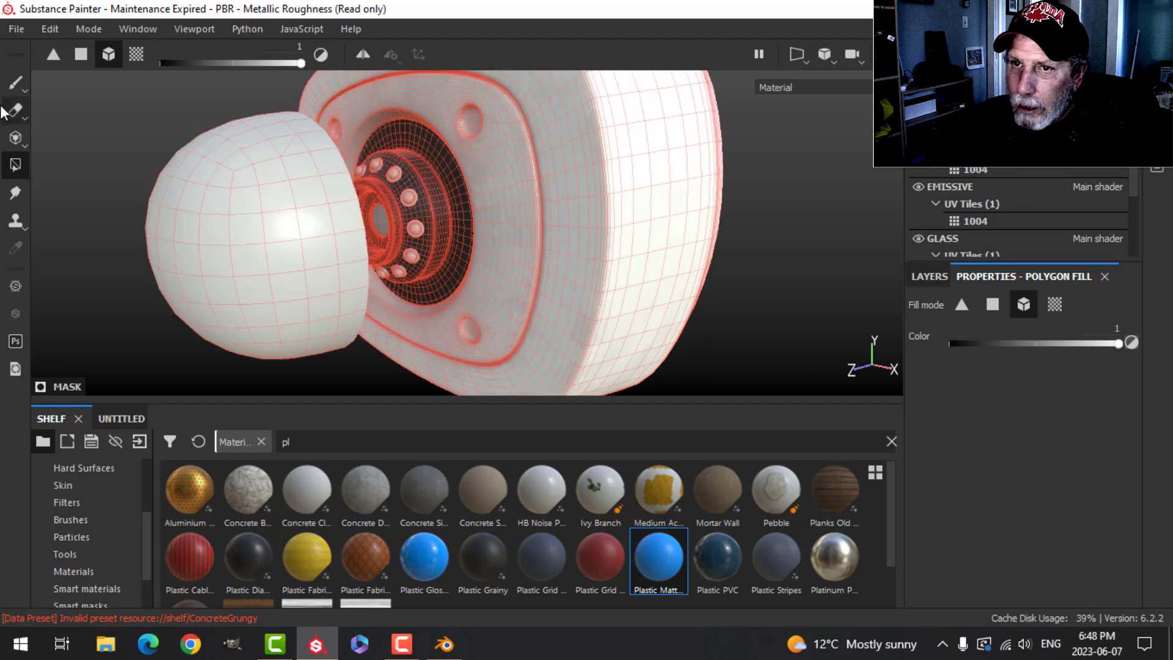
pyautogui.click(16, 85)
pyautogui.scroll(4, 496, 275)
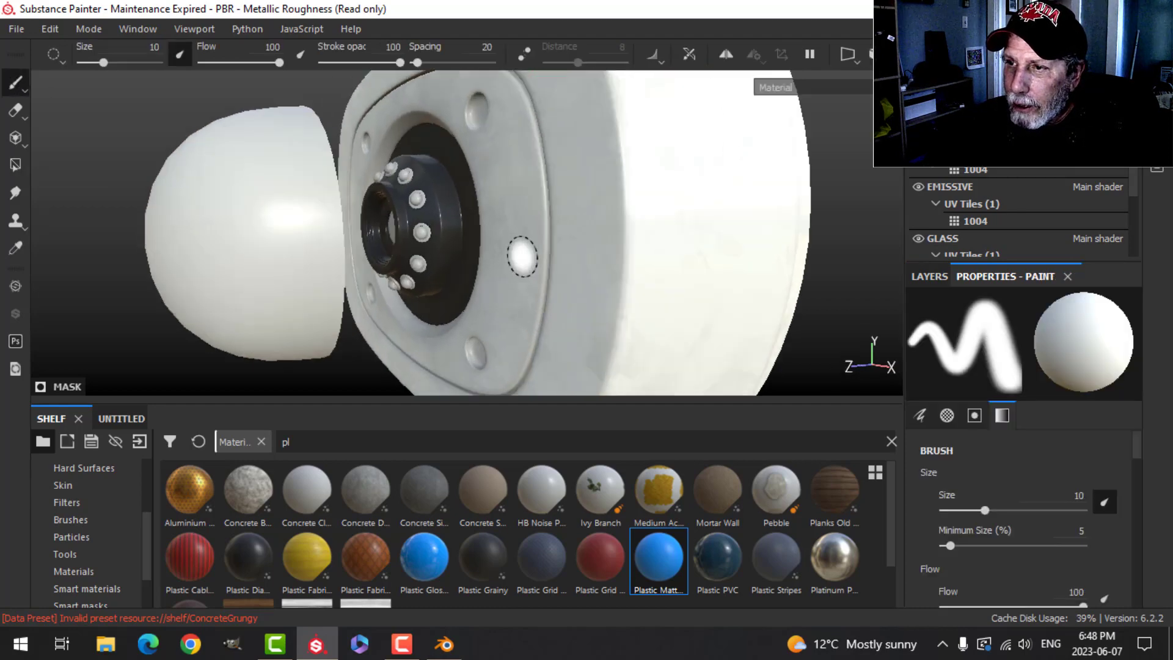
pyautogui.moveTo(496, 275)
pyautogui.keyDown('alt'); pyautogui.mouseDown()
pyautogui.moveTo(557, 270)
pyautogui.moveTo(515, 270)
pyautogui.mouseUp(); pyautogui.keyUp('alt')
pyautogui.keyDown('alt'); pyautogui.moveTo(371, 263); pyautogui.dragTo(516, 304); pyautogui.keyUp('alt')
pyautogui.scroll(2, 405, 288)
pyautogui.scroll(-2, 401, 285)
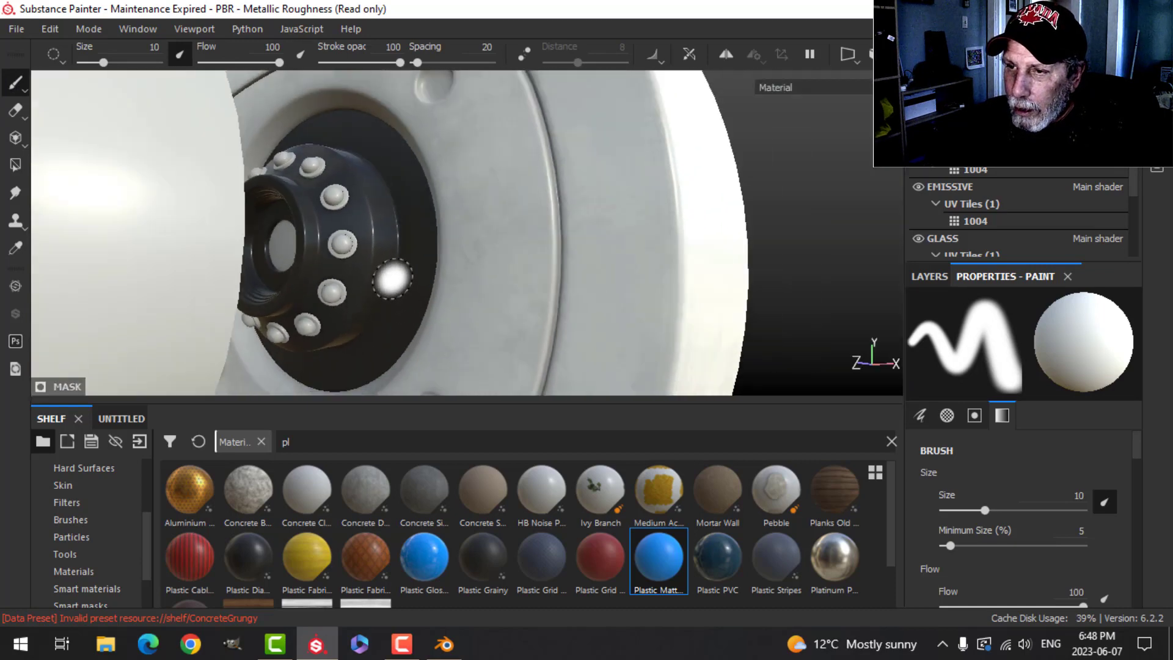
pyautogui.moveTo(391, 280)
pyautogui.keyDown('alt'); pyautogui.mouseDown()
pyautogui.moveTo(555, 257)
pyautogui.moveTo(472, 259)
pyautogui.moveTo(452, 226)
pyautogui.mouseUp(); pyautogui.keyUp('alt')
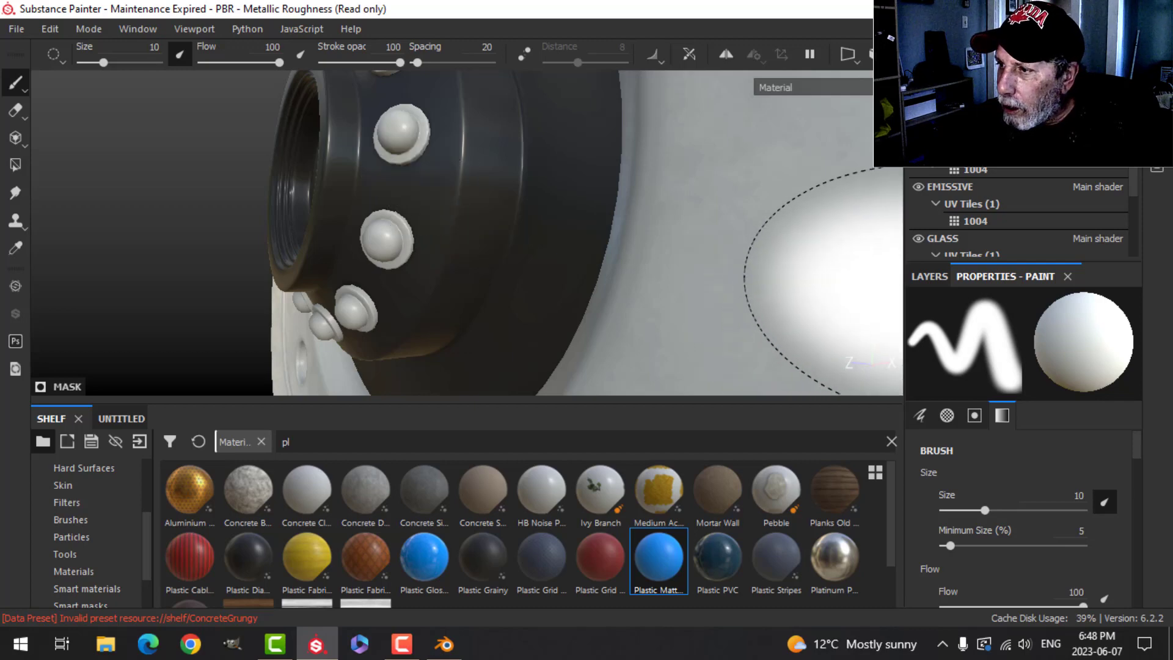
pyautogui.click(930, 276)
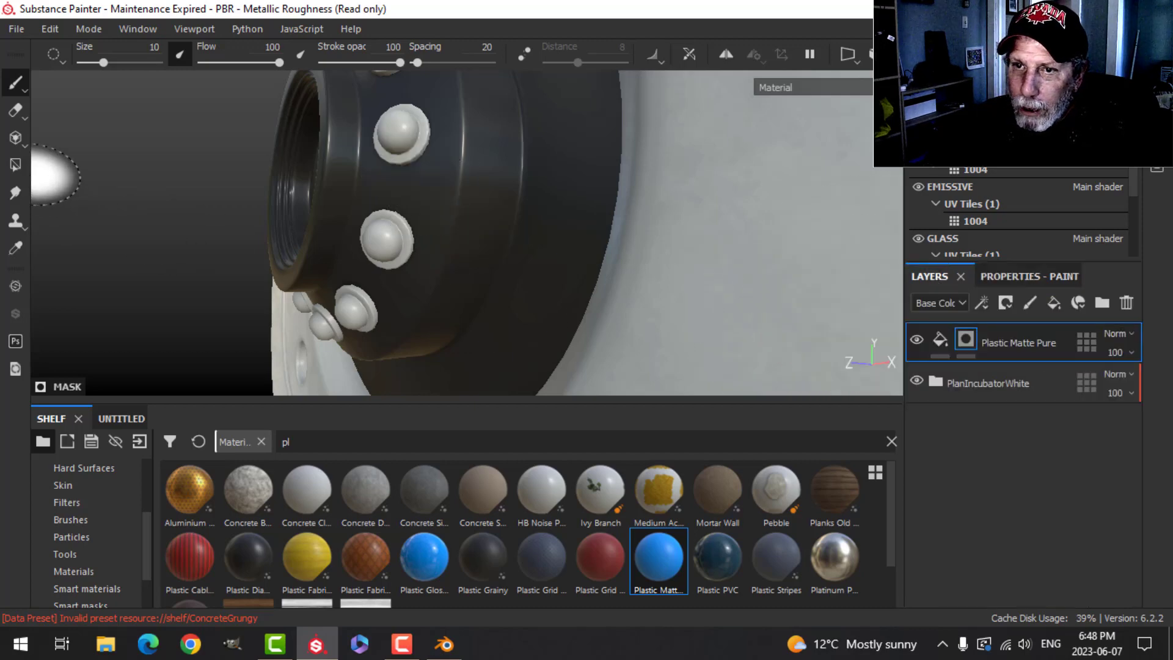
# - Polygon-fill the lens barrel mesh pieces around the bolts into the Plastic Matte Pure mask
pyautogui.click(14, 166)
pyautogui.scroll(5, 397, 281)
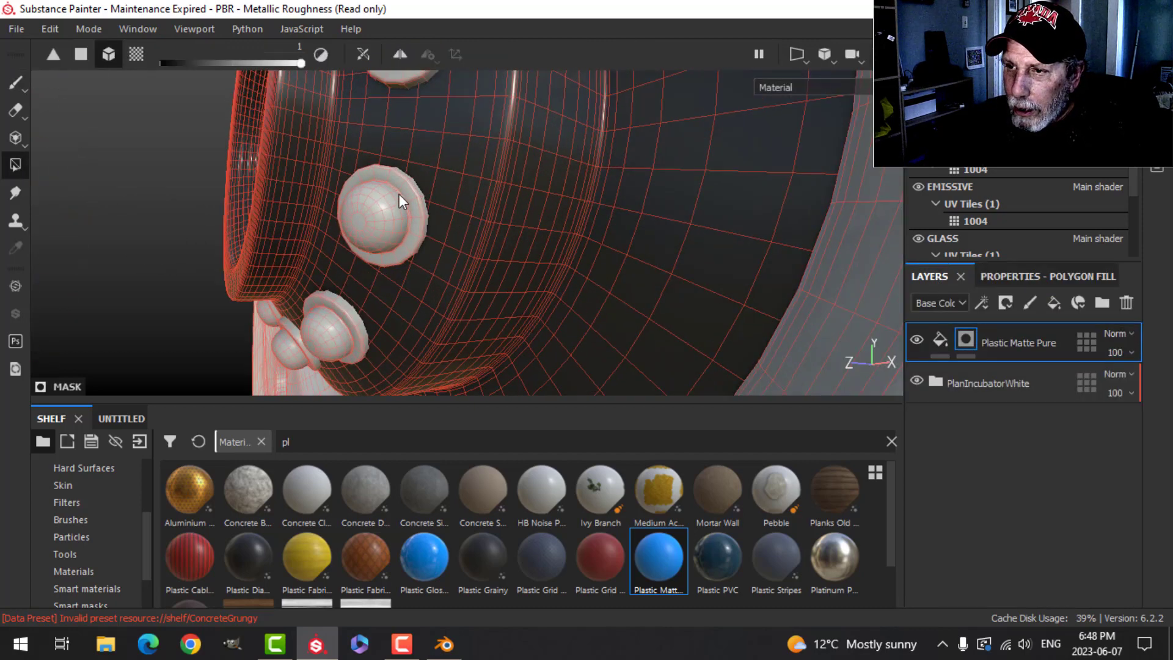
pyautogui.click(406, 191)
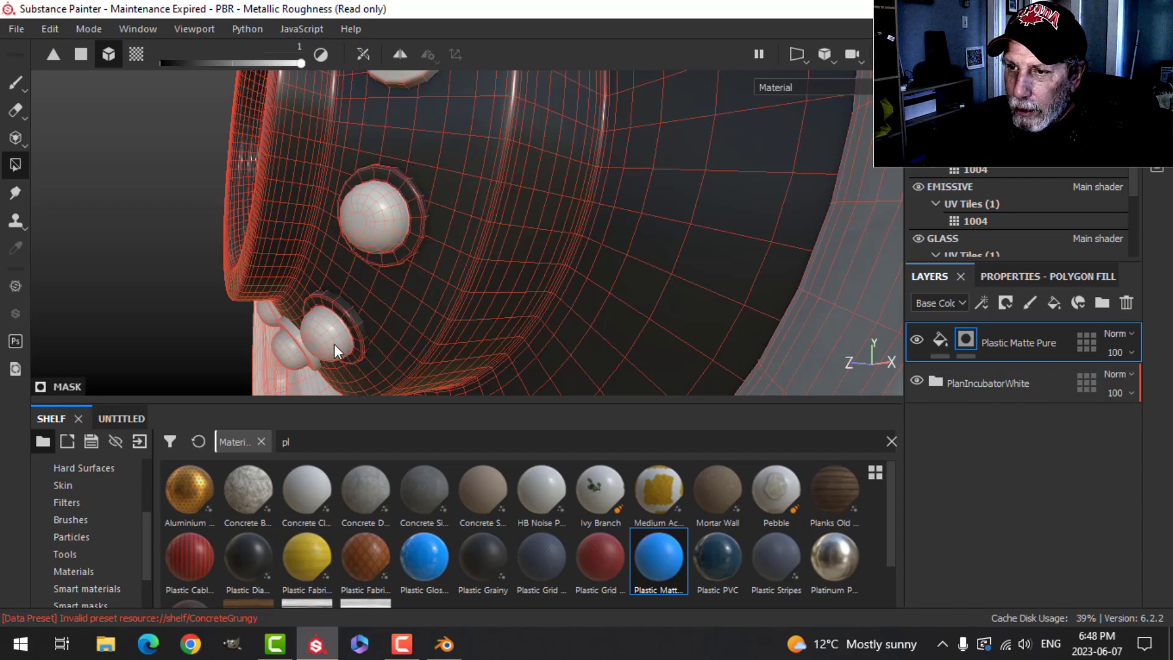
pyautogui.keyDown('alt'); pyautogui.moveTo(408, 174); pyautogui.dragTo(452, 188); pyautogui.keyUp('alt')
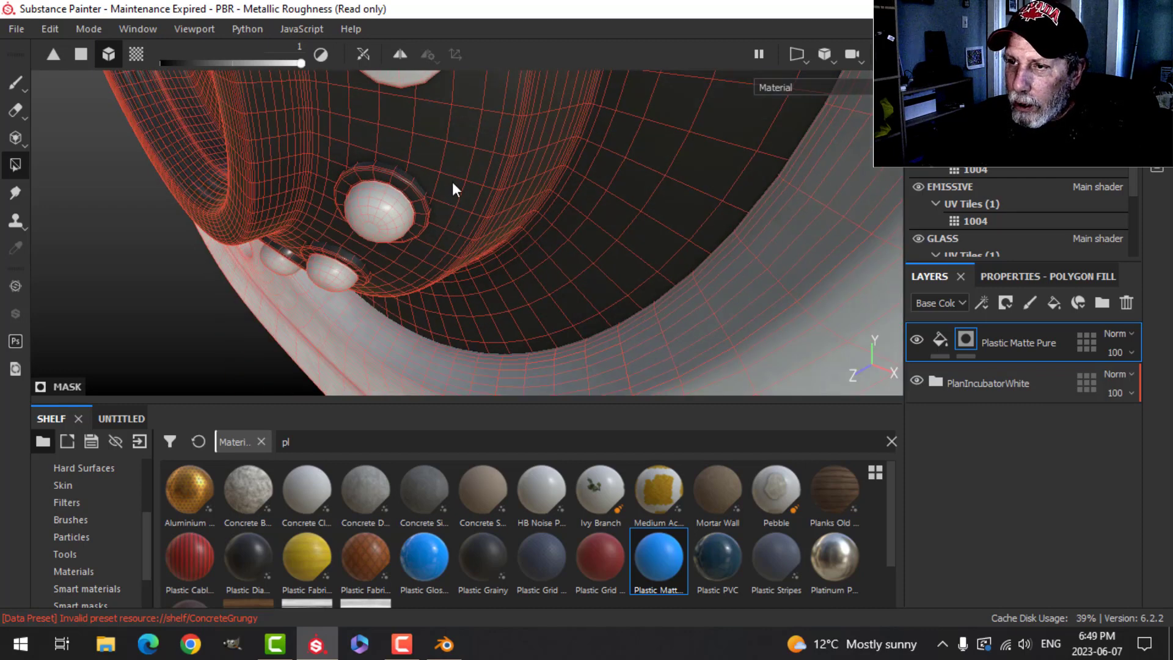
pyautogui.keyDown('alt'); pyautogui.moveTo(455, 186); pyautogui.dragTo(481, 293, button='middle'); pyautogui.keyUp('alt')
pyautogui.click(468, 169)
pyautogui.scroll(-2, 494, 223)
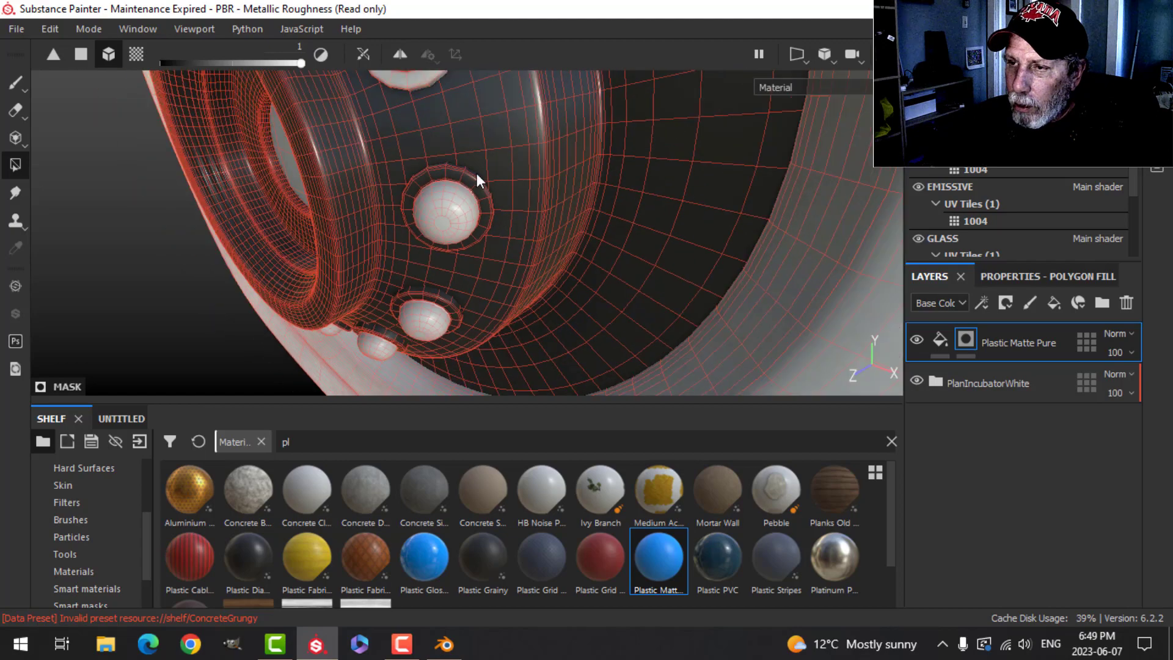
pyautogui.keyDown('alt'); pyautogui.moveTo(476, 174); pyautogui.dragTo(511, 237, button='middle'); pyautogui.keyUp('alt')
pyautogui.click(504, 192)
pyautogui.keyDown('alt'); pyautogui.moveTo(495, 177); pyautogui.dragTo(516, 287); pyautogui.keyUp('alt')
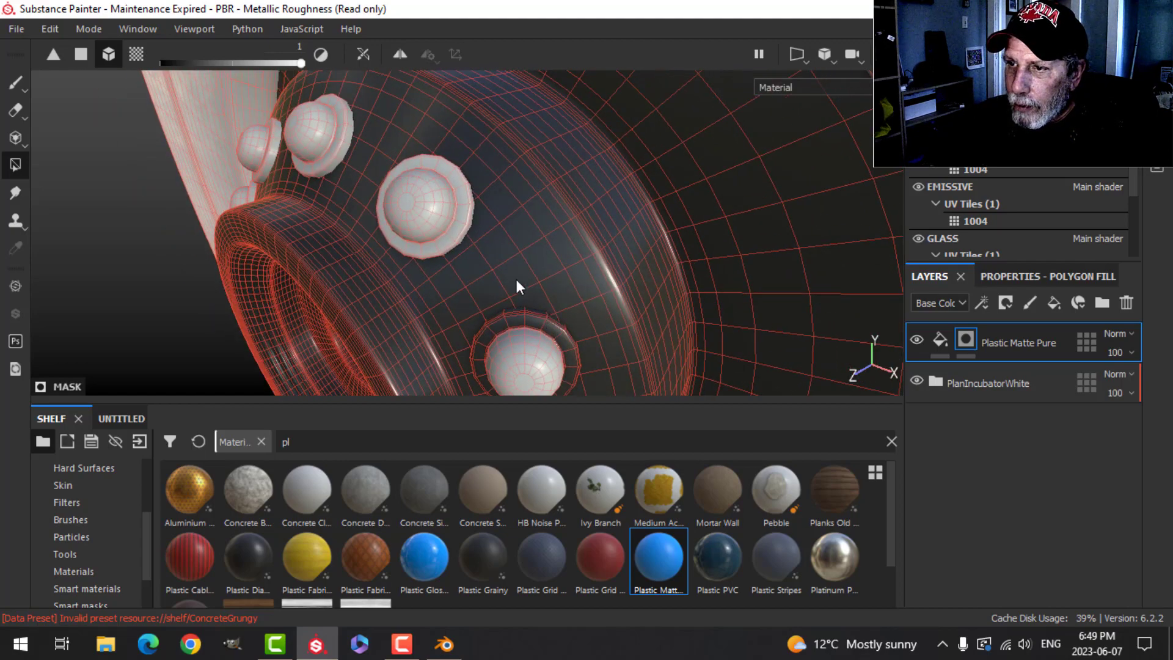
pyautogui.click(463, 227)
pyautogui.click(347, 120)
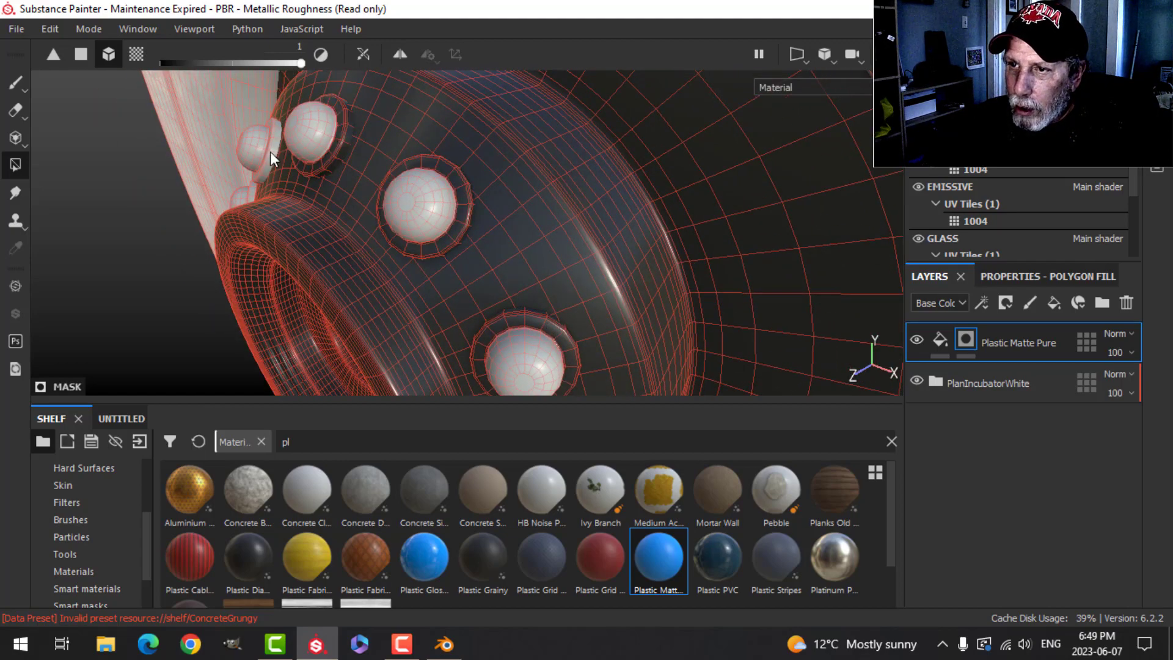
pyautogui.keyDown('alt'); pyautogui.moveTo(291, 239); pyautogui.dragTo(368, 261); pyautogui.keyUp('alt')
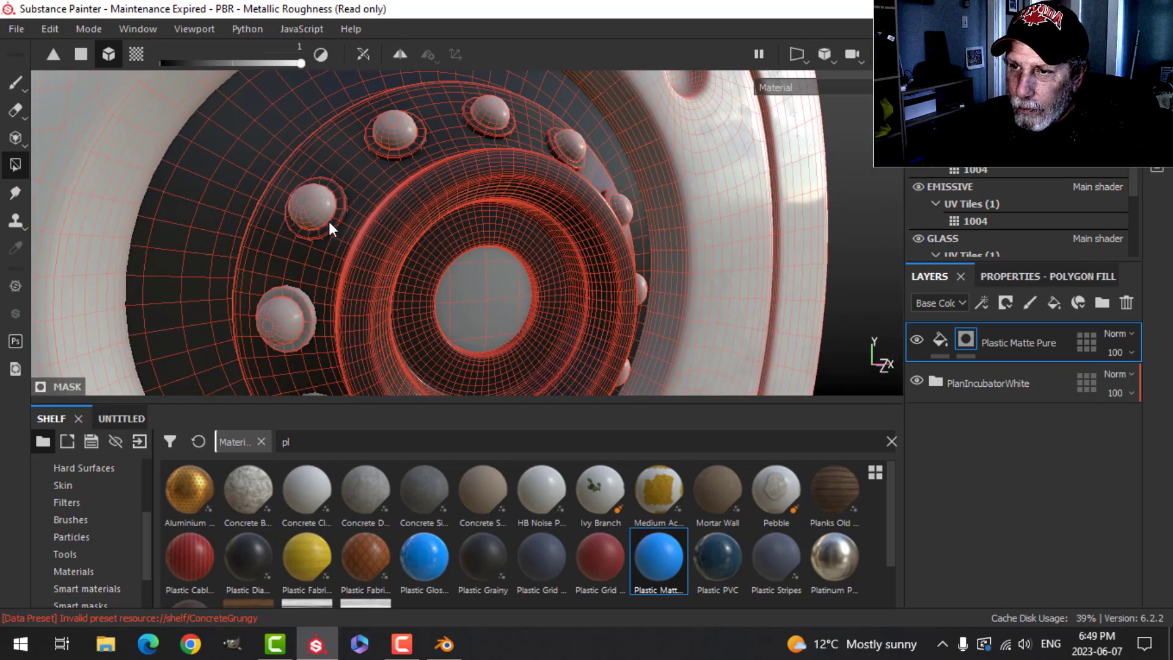
pyautogui.keyDown('alt'); pyautogui.moveTo(314, 318); pyautogui.dragTo(333, 246); pyautogui.keyUp('alt')
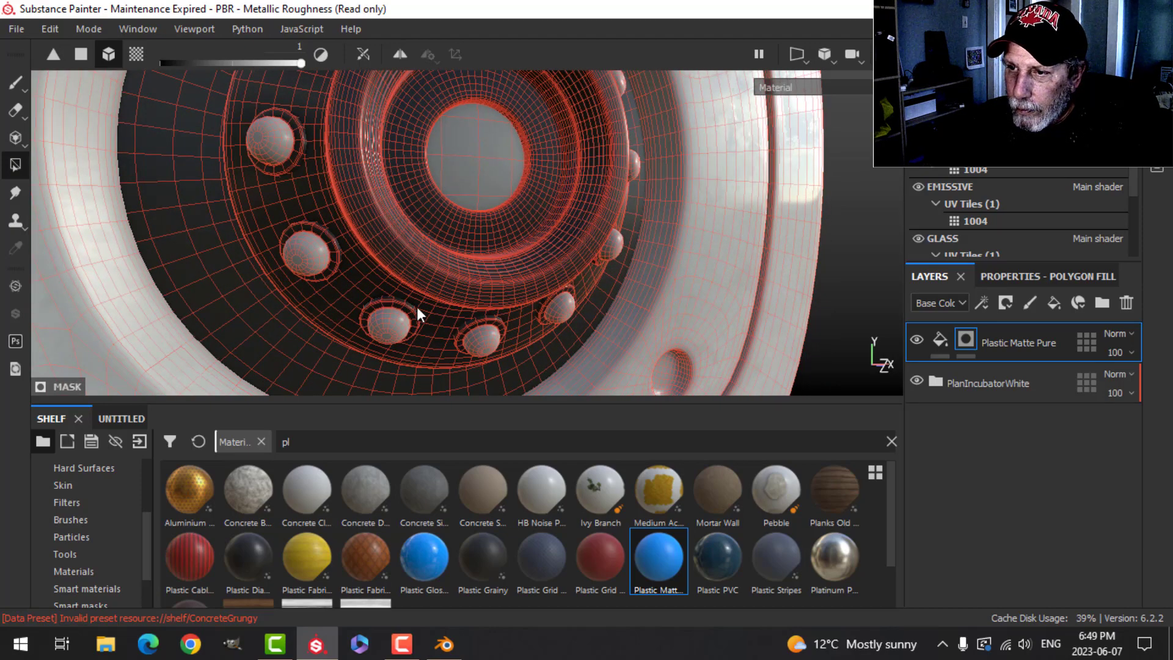
pyautogui.keyDown('alt'); pyautogui.moveTo(578, 327); pyautogui.dragTo(116, 107); pyautogui.keyUp('alt')
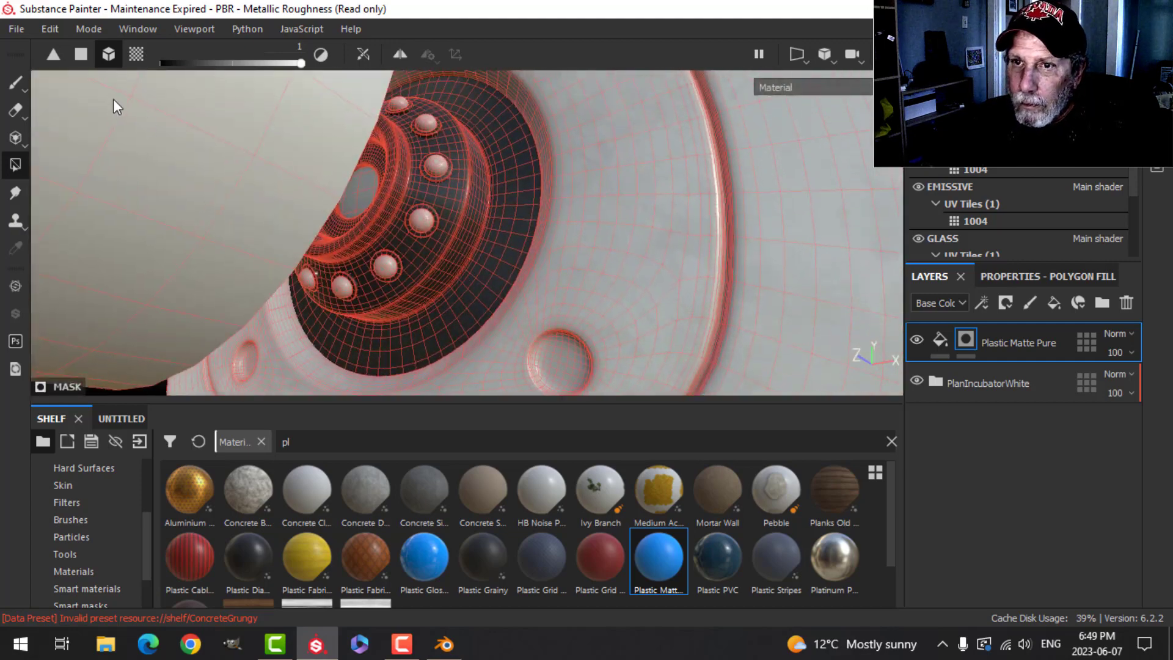
# - Orbit and zoom around the camera body to review the masked black plastic
pyautogui.click(16, 85)
pyautogui.moveTo(535, 197)
pyautogui.keyDown('alt'); pyautogui.mouseDown()
pyautogui.moveTo(491, 238)
pyautogui.moveTo(500, 273)
pyautogui.mouseUp(); pyautogui.keyUp('alt')
pyautogui.scroll(-4, 500, 272)
pyautogui.keyDown('alt'); pyautogui.moveTo(574, 214); pyautogui.dragTo(576, 224, button='middle'); pyautogui.keyUp('alt')
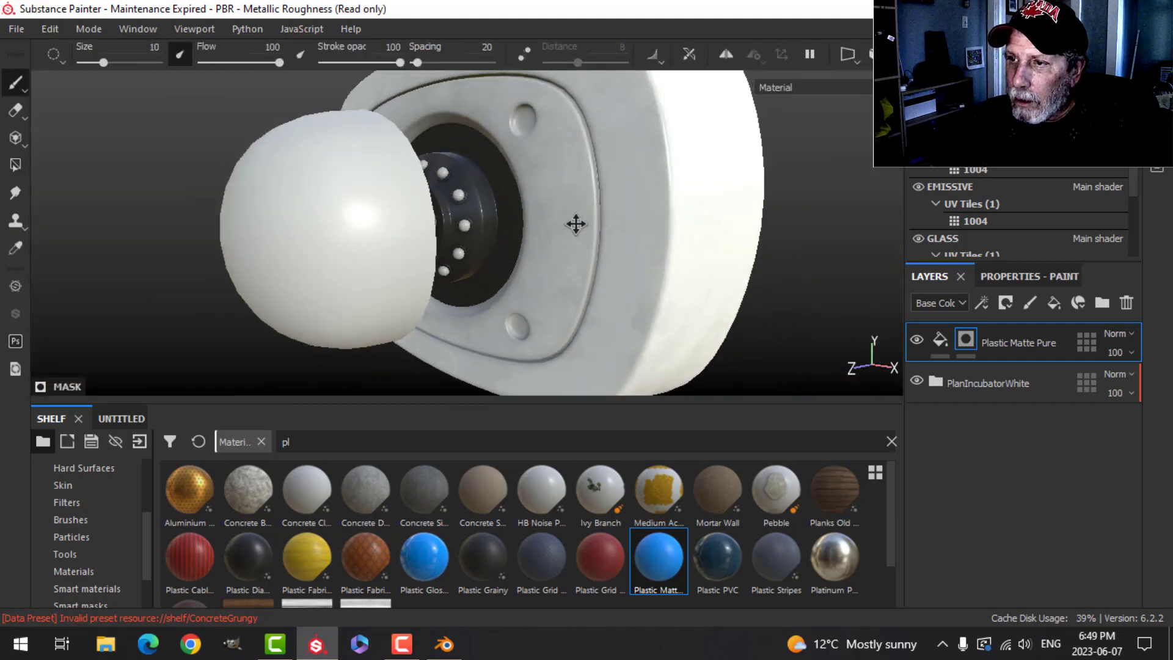
pyautogui.keyDown('alt'); pyautogui.moveTo(576, 224); pyautogui.dragTo(558, 257); pyautogui.keyUp('alt')
pyautogui.scroll(-3, 588, 238)
pyautogui.keyDown('alt'); pyautogui.moveTo(589, 238); pyautogui.dragTo(568, 266, button='middle'); pyautogui.keyUp('alt')
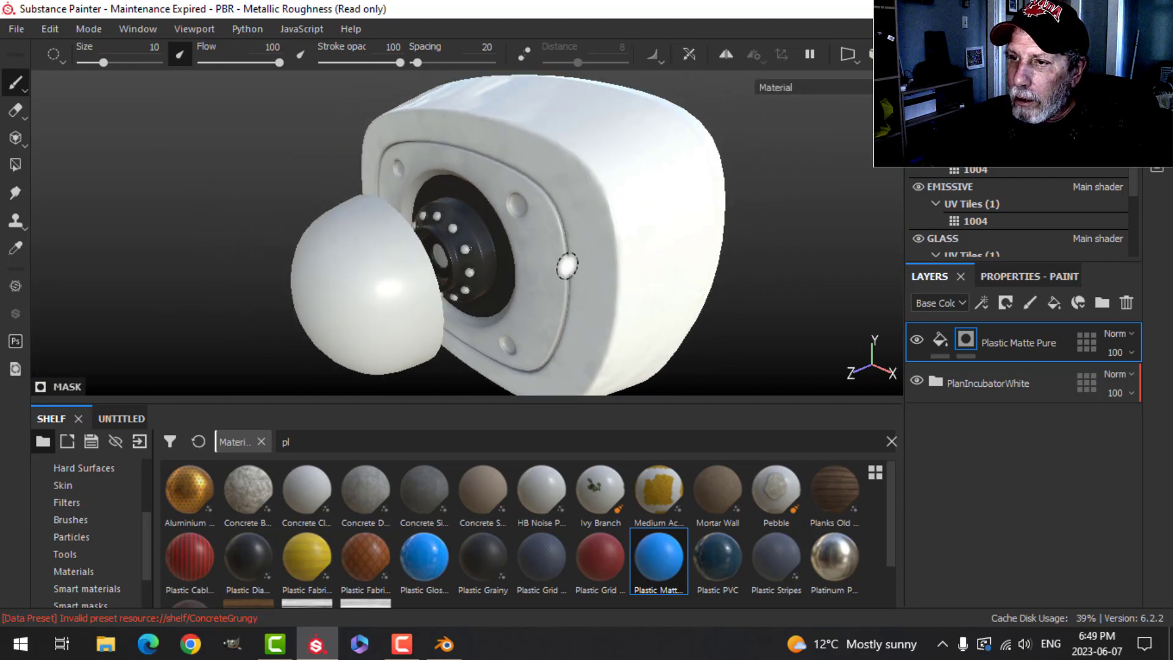
pyautogui.moveTo(568, 266)
pyautogui.keyDown('alt'); pyautogui.mouseDown()
pyautogui.moveTo(524, 270)
pyautogui.moveTo(532, 239)
pyautogui.moveTo(553, 284)
pyautogui.mouseUp(); pyautogui.keyUp('alt')
pyautogui.scroll(4, 514, 270)
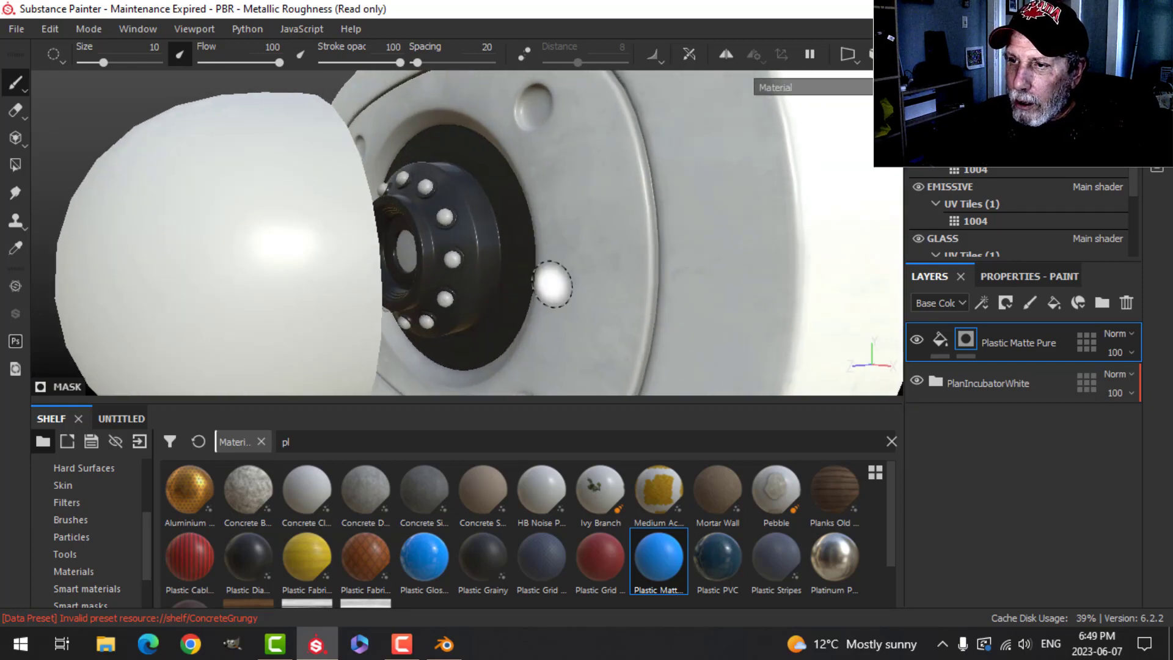
pyautogui.keyDown('alt'); pyautogui.moveTo(553, 284); pyautogui.dragTo(518, 204, button='middle'); pyautogui.keyUp('alt')
pyautogui.keyDown('alt'); pyautogui.moveTo(519, 205); pyautogui.dragTo(542, 241); pyautogui.keyUp('alt')
pyautogui.scroll(-4, 532, 240)
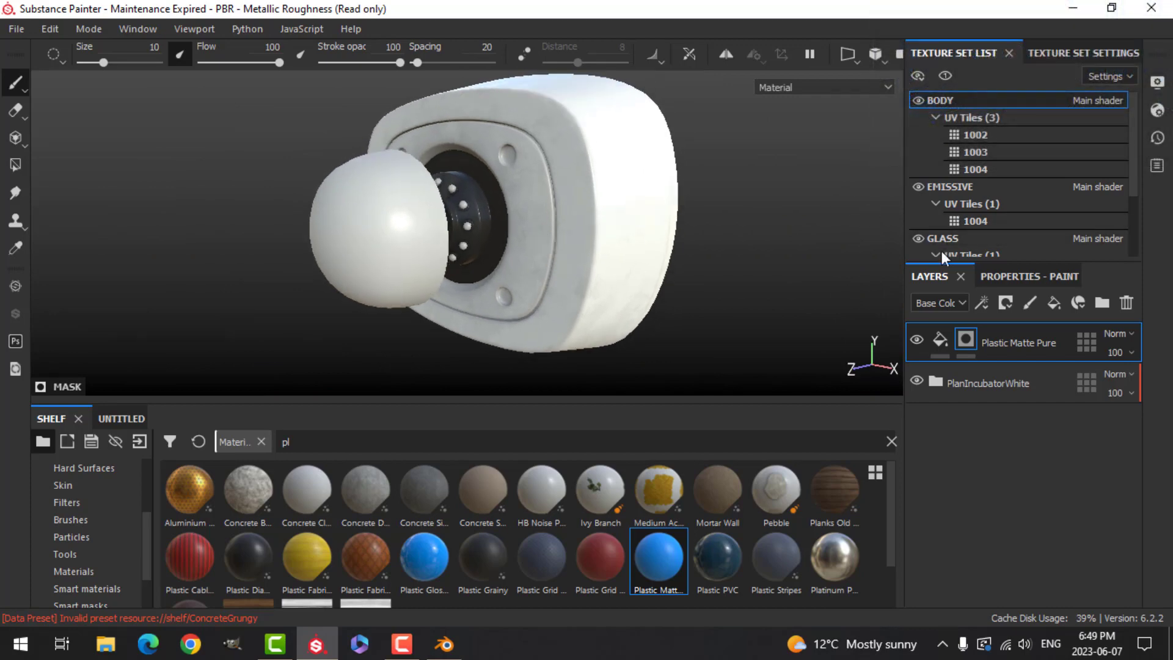
# - Select the GLASS texture set and delete its default Layer 1
pyautogui.click(1000, 240)
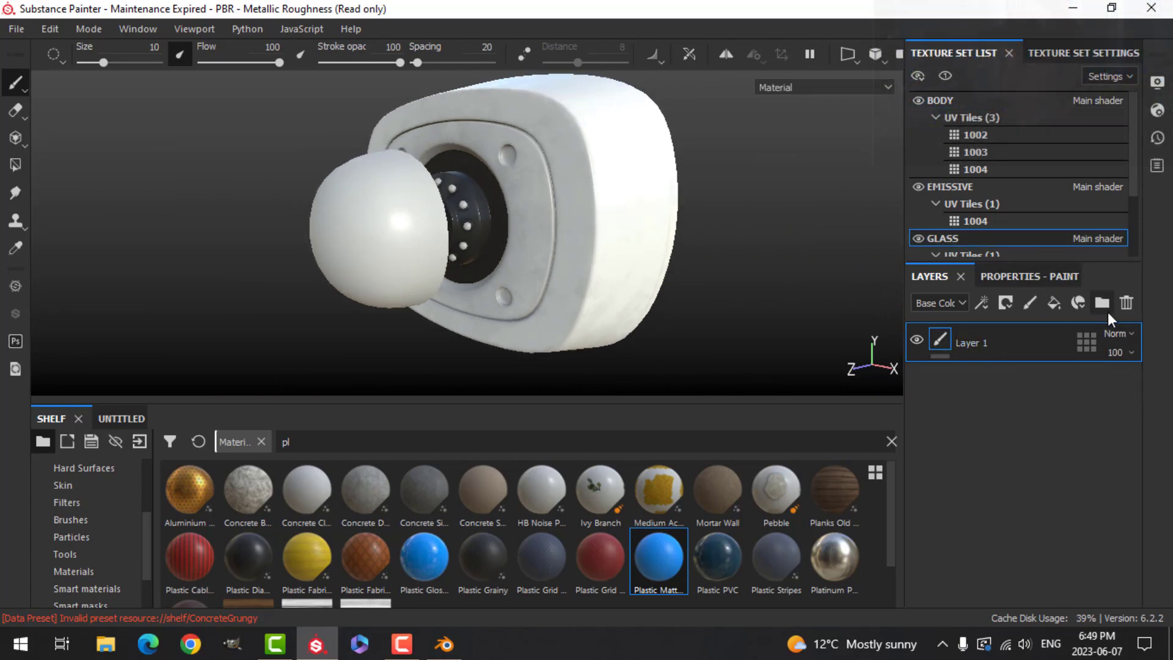
pyautogui.click(1126, 303)
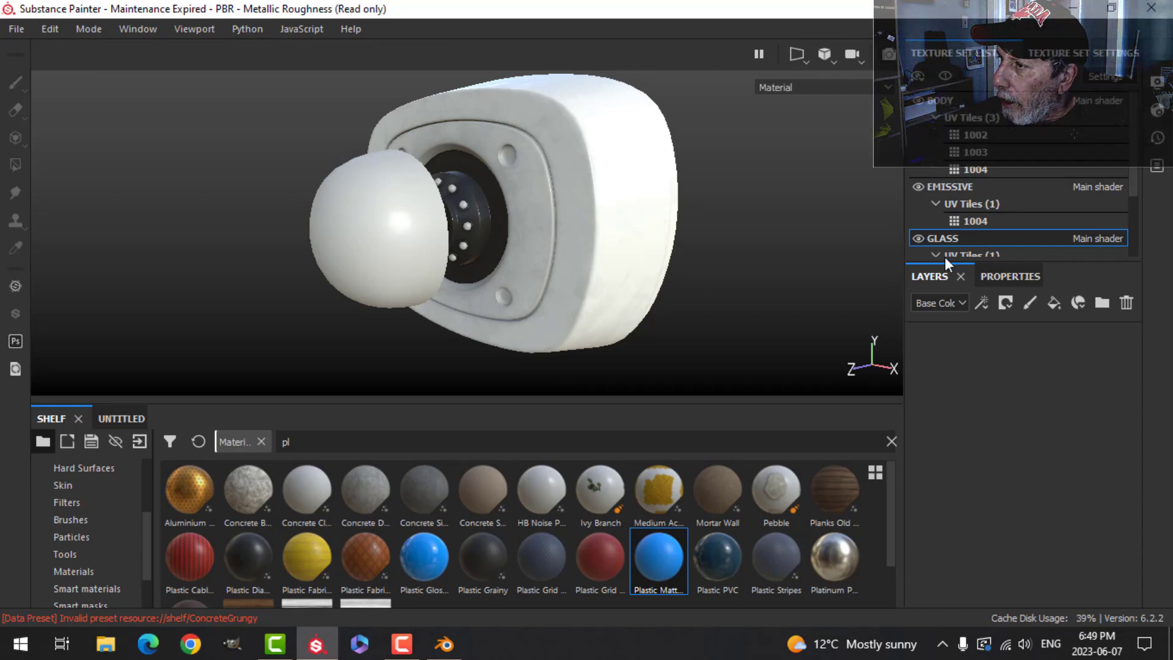
# - Change the GLASS texture set's shader to pbr-metal-rough-with-alpha-blending
pyautogui.click(1155, 112)
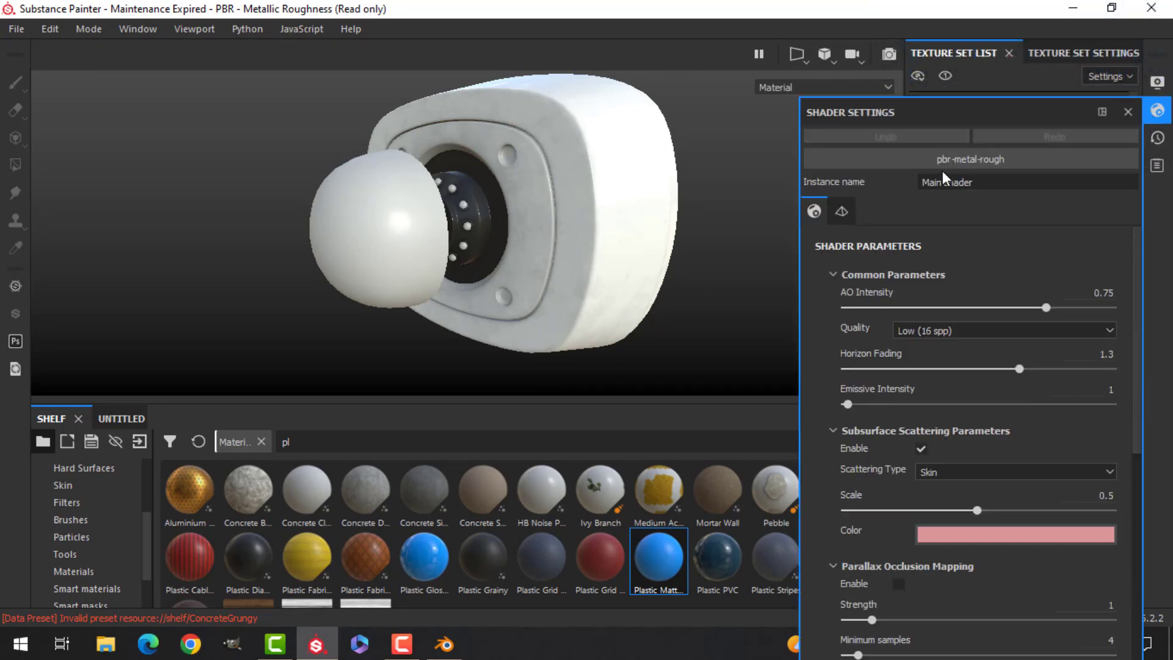
pyautogui.click(979, 159)
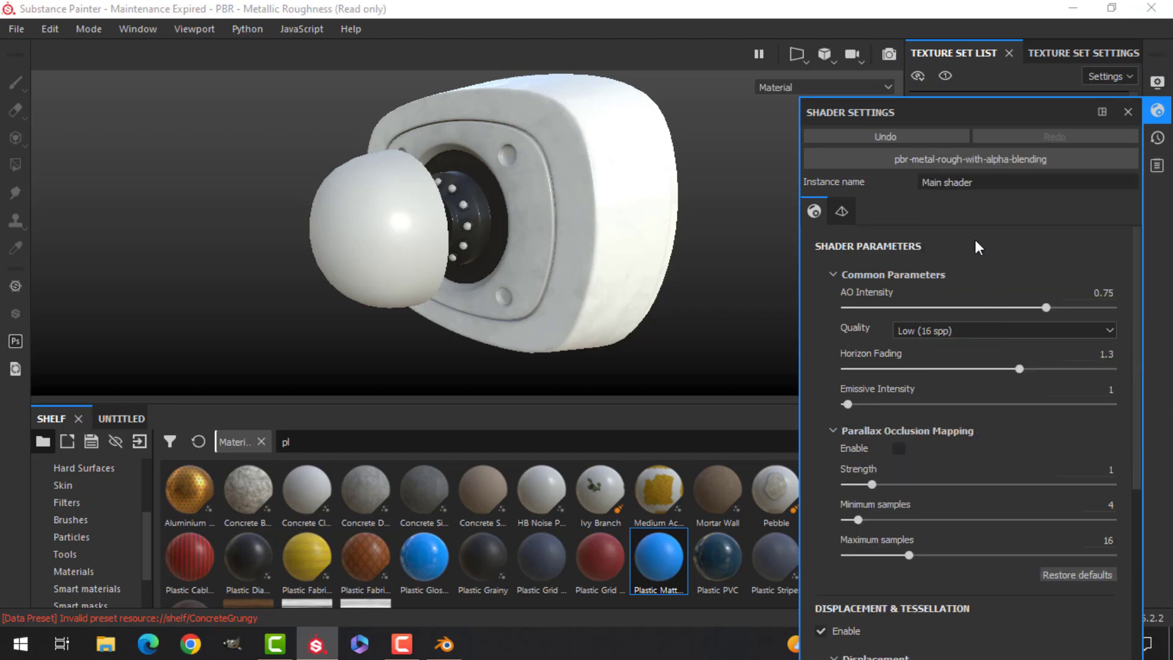
pyautogui.click(1157, 112)
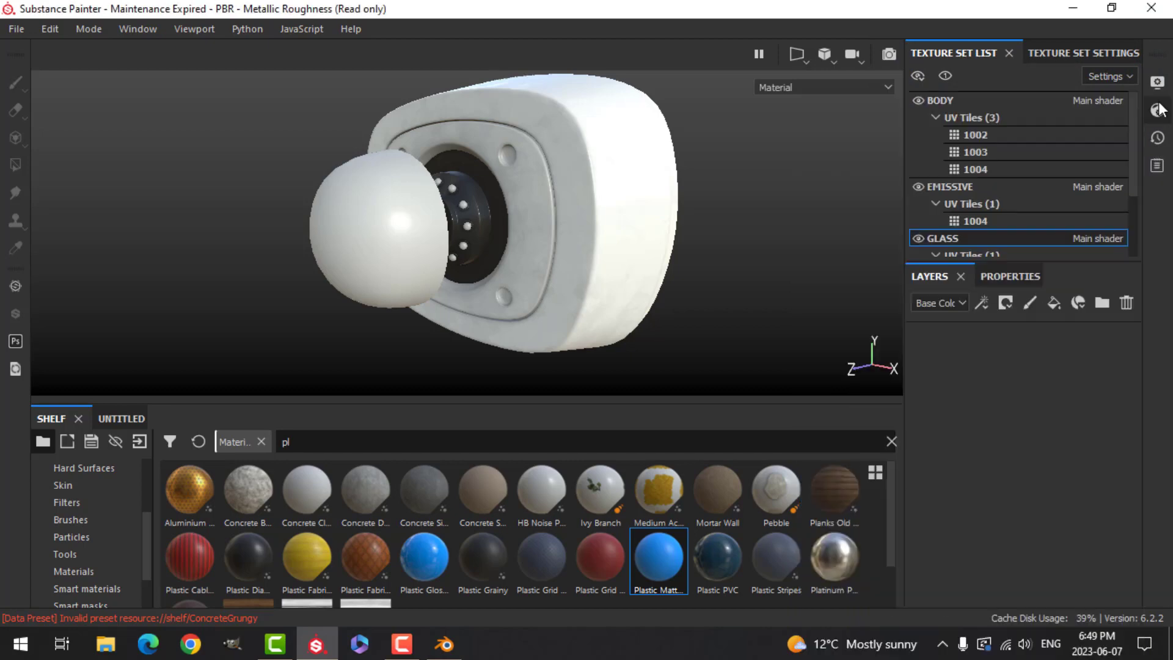
# - Add a new channel to the GLASS texture set in its texture set settings
pyautogui.click(1087, 54)
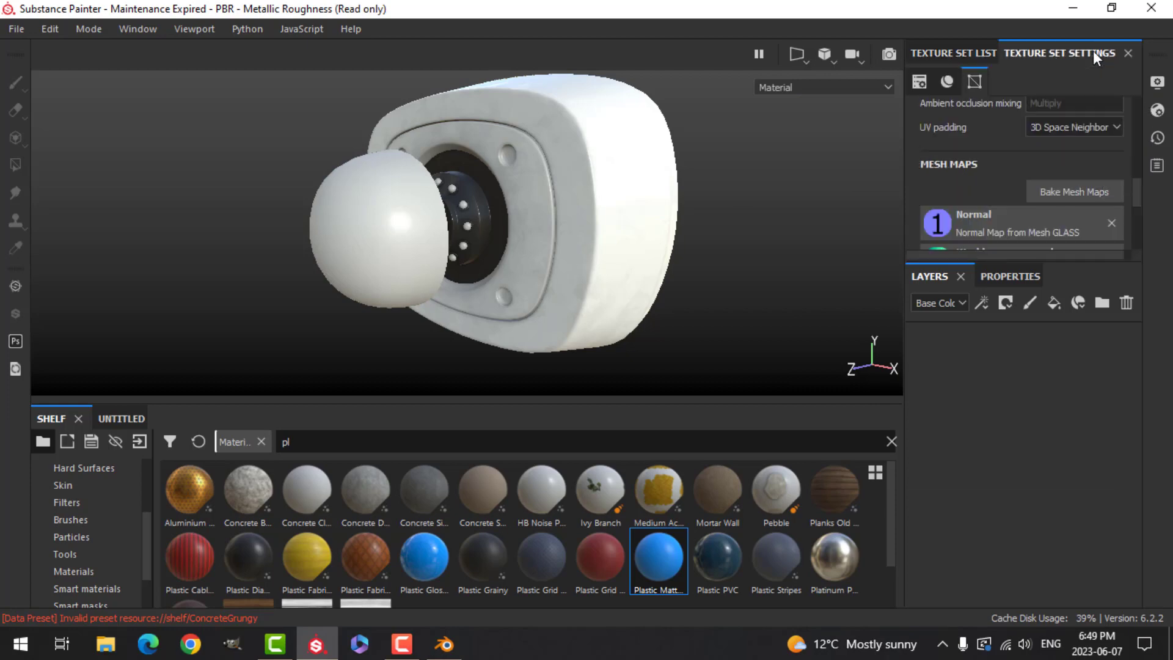
pyautogui.scroll(4, 1138, 188)
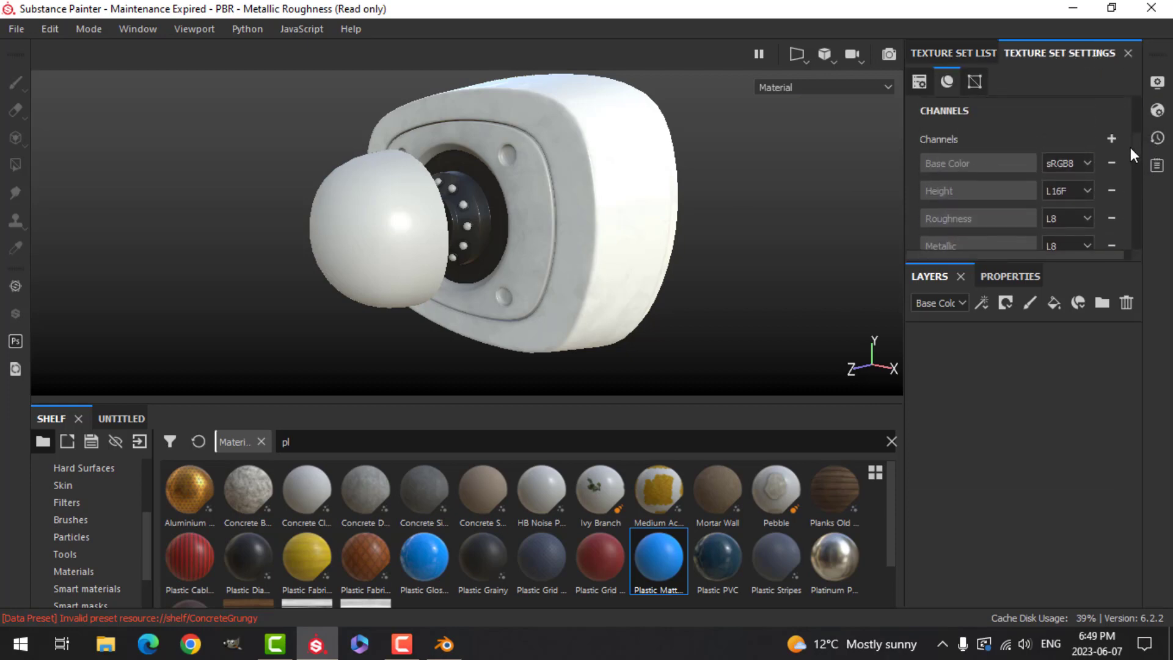
pyautogui.scroll(-1, 1130, 150)
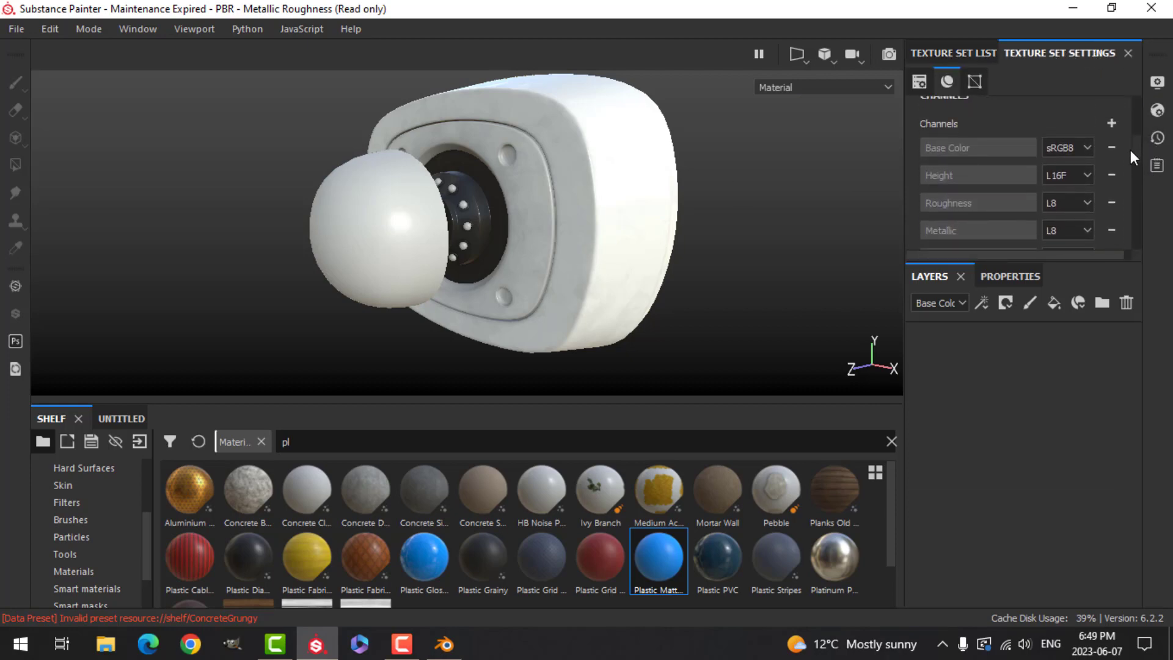
pyautogui.click(1111, 123)
pyautogui.click(1111, 308)
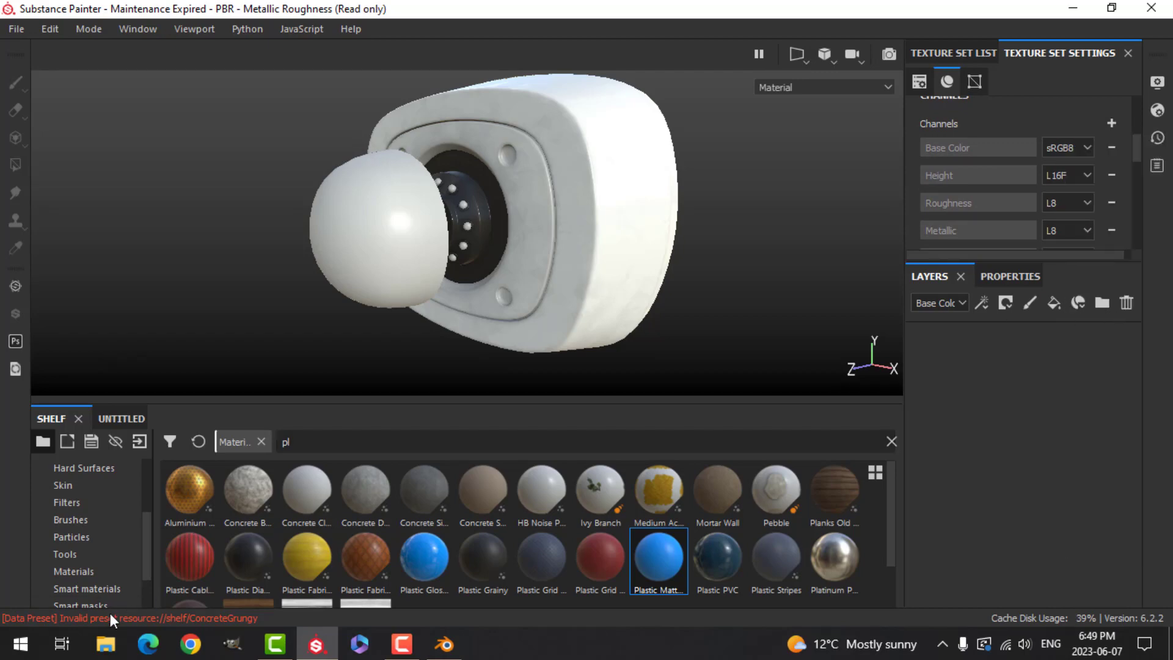
# - Search the smart materials for "glass" and add Glass Visor to the GLASS layer stack
pyautogui.click(82, 586)
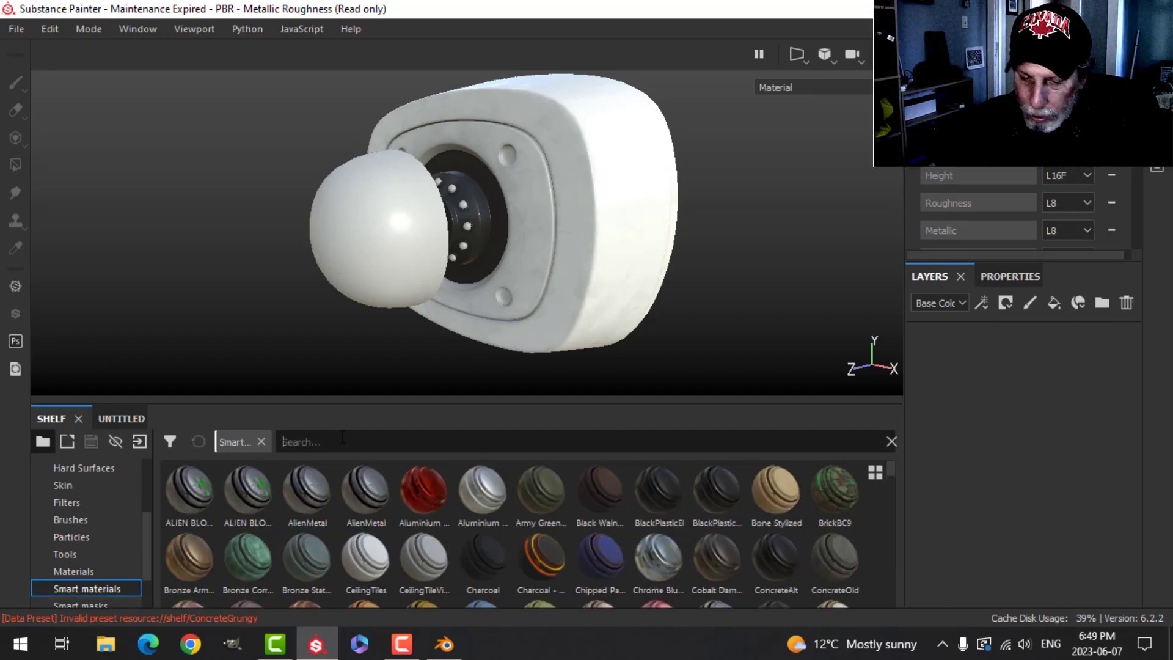
pyautogui.click(342, 438)
pyautogui.write('glass')
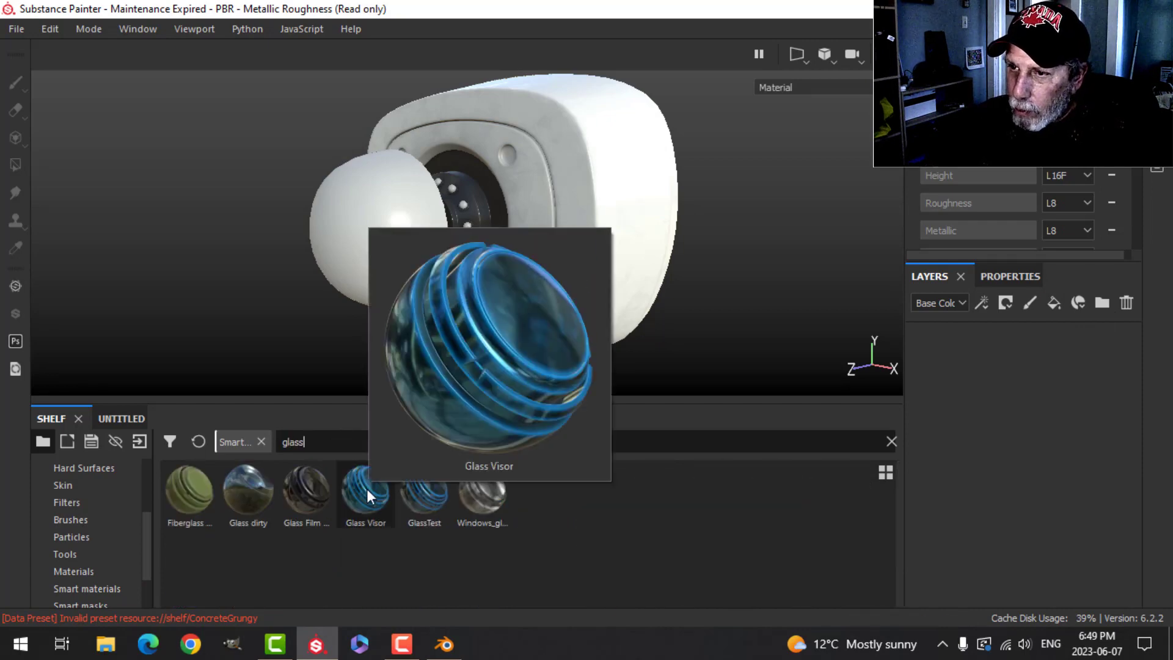
pyautogui.moveTo(366, 489); pyautogui.dragTo(973, 412)
# - Orbit around the Glass Visor dome to review it and expand its folder
pyautogui.scroll(3, 564, 317)
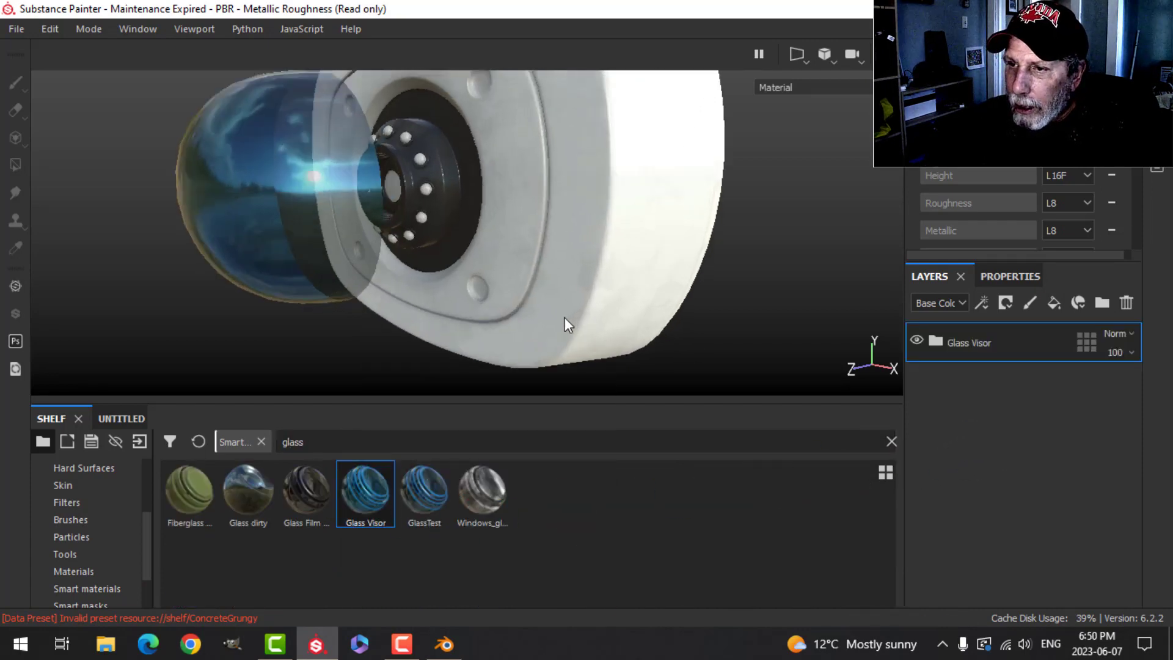
pyautogui.keyDown('alt'); pyautogui.moveTo(546, 302); pyautogui.dragTo(493, 321); pyautogui.keyUp('alt')
pyautogui.click(943, 340)
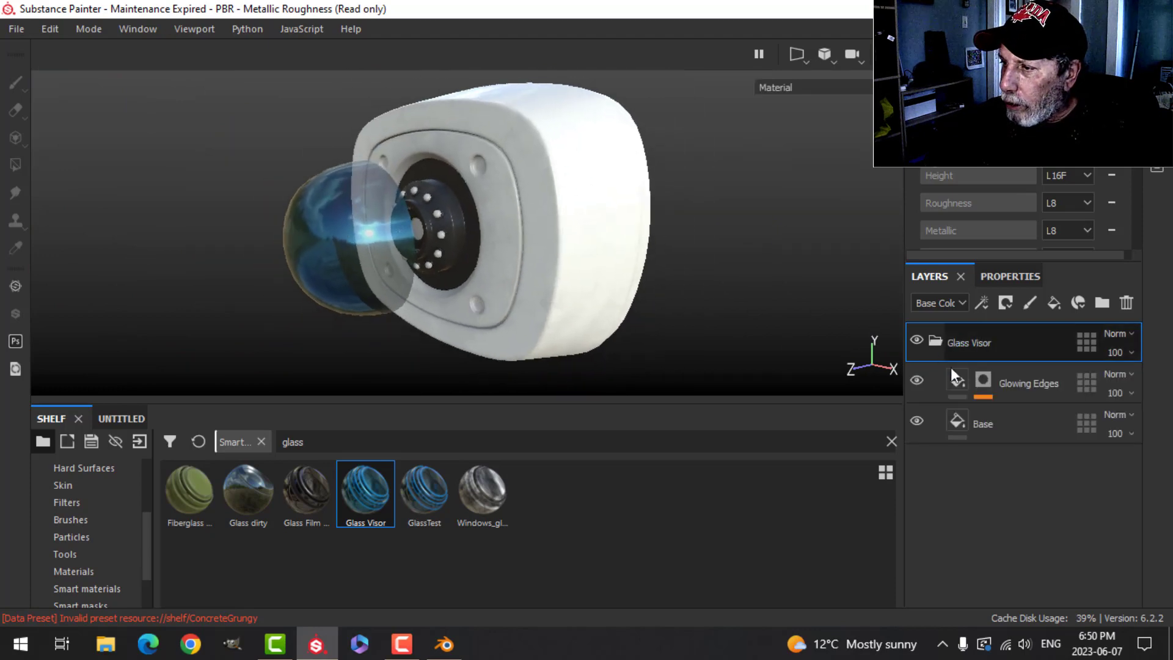
# - Lower the opacity of the Base layer inside the Glass Visor folder to about 0.49
pyautogui.click(953, 422)
pyautogui.click(1007, 277)
pyautogui.scroll(-5, 1026, 595)
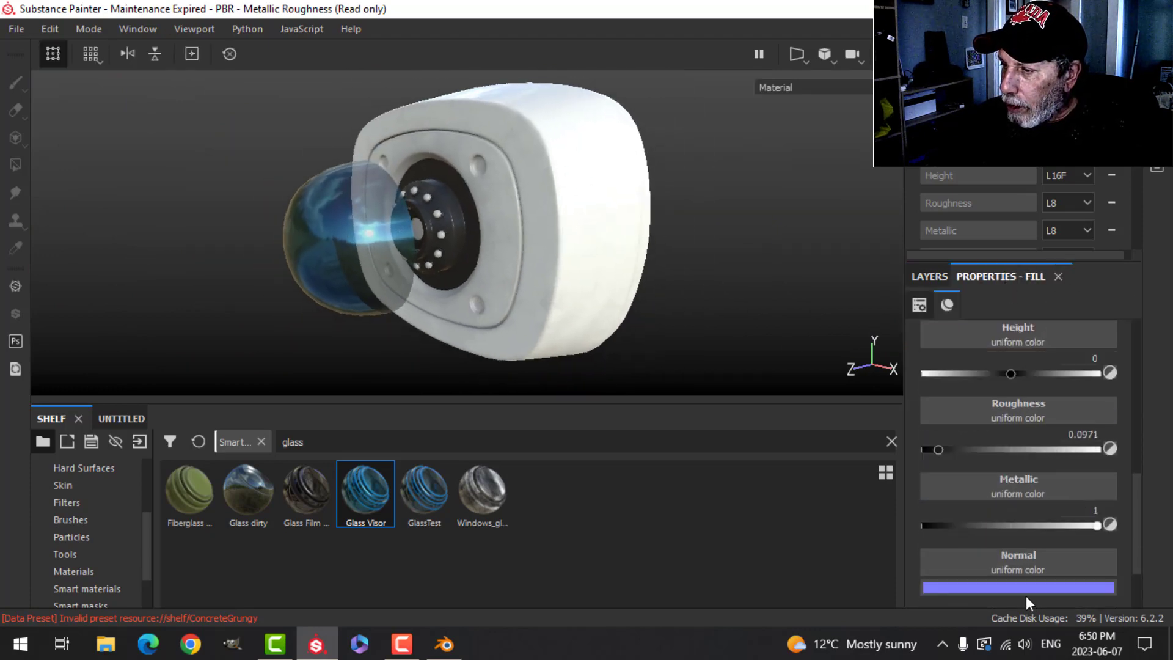
pyautogui.moveTo(1029, 584)
pyautogui.mouseDown()
pyautogui.moveTo(992, 577)
pyautogui.moveTo(1009, 578)
pyautogui.mouseUp()
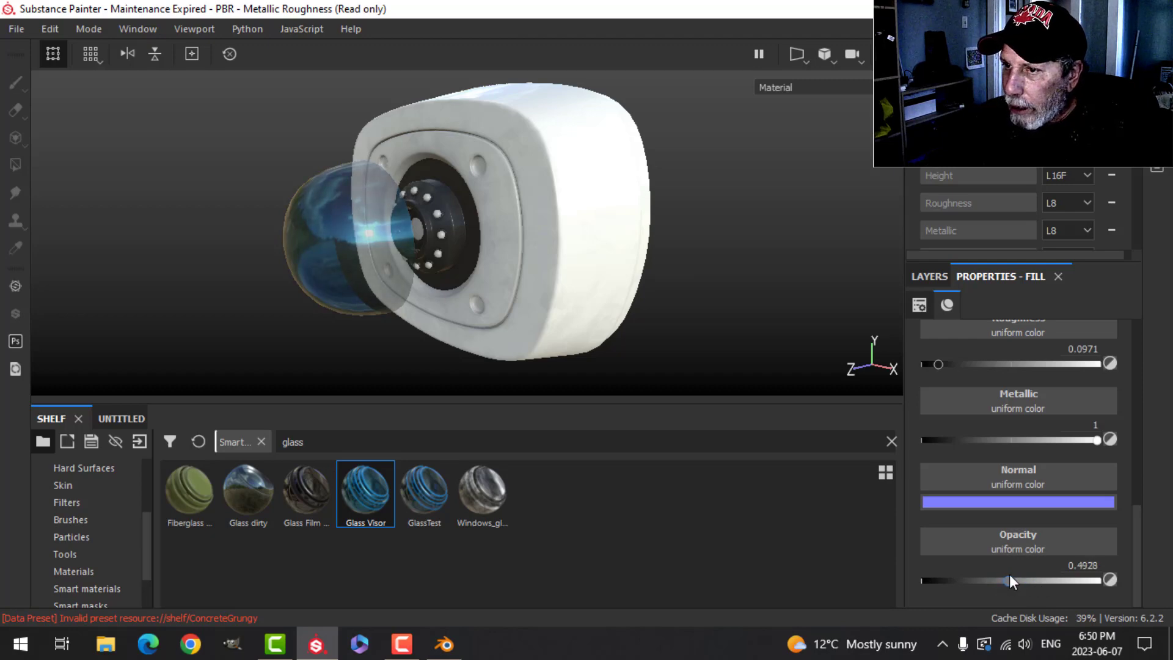
# - Add a new fill layer above Base in the Glass Visor folder
pyautogui.keyDown('alt'); pyautogui.moveTo(620, 309); pyautogui.dragTo(613, 268); pyautogui.keyUp('alt')
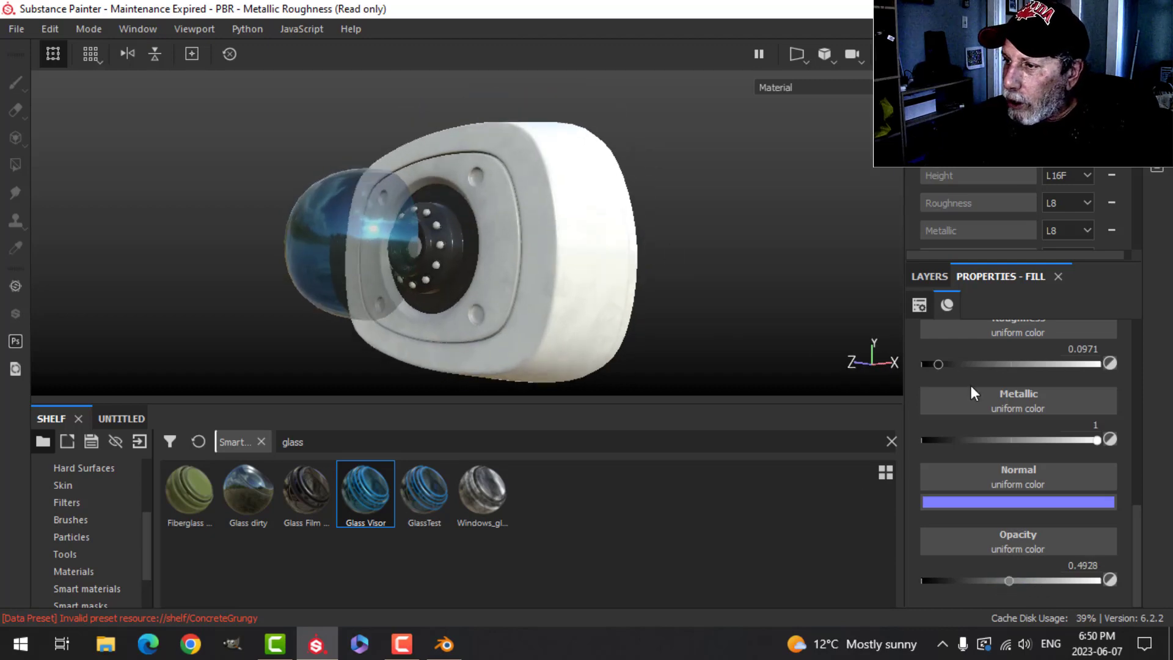
pyautogui.scroll(4, 970, 391)
pyautogui.scroll(-4, 972, 406)
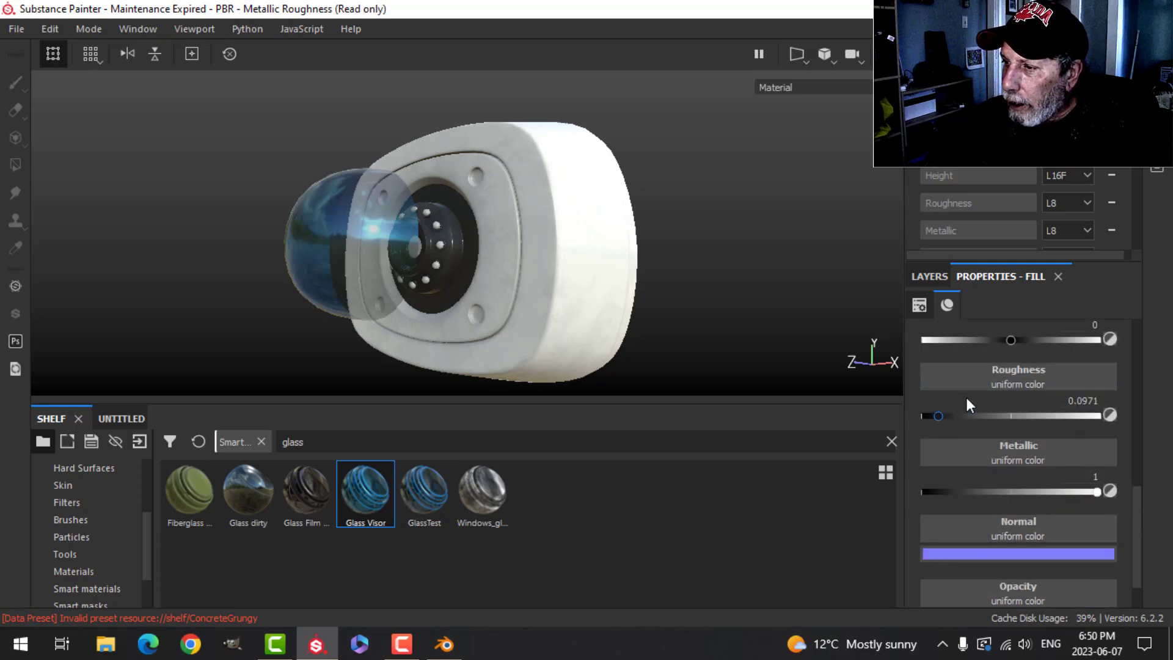
pyautogui.keyDown('alt'); pyautogui.moveTo(647, 297); pyautogui.dragTo(640, 302); pyautogui.keyUp('alt')
pyautogui.click(929, 276)
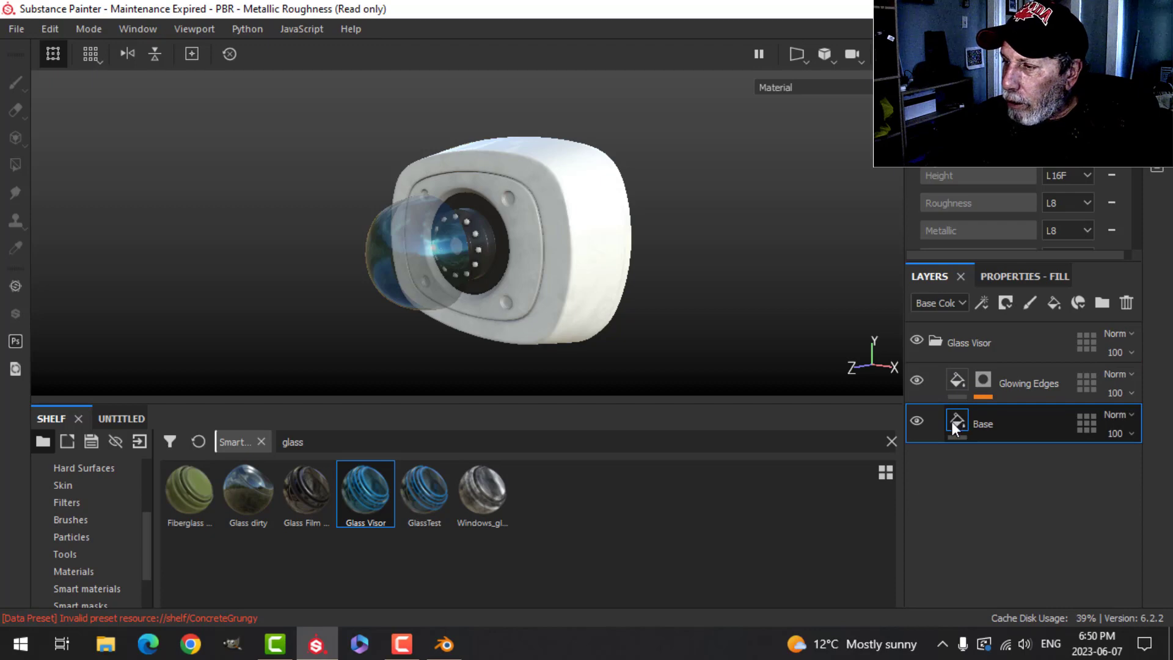
pyautogui.keyDown('alt'); pyautogui.moveTo(668, 335); pyautogui.dragTo(563, 292); pyautogui.keyUp('alt')
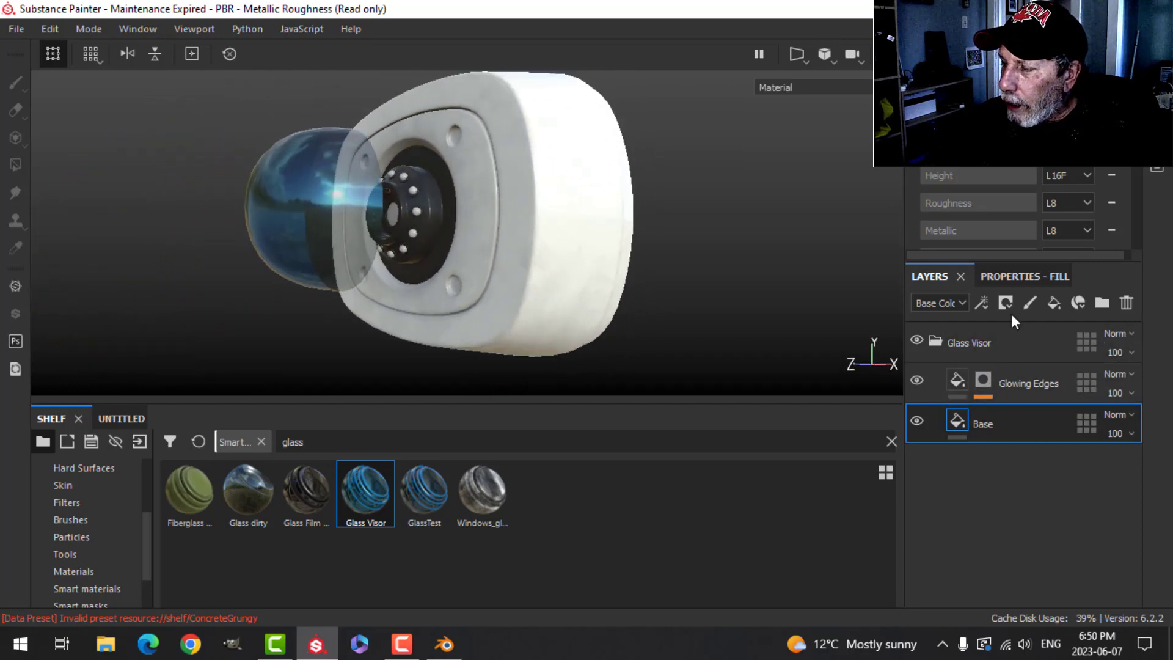
pyautogui.click(1054, 303)
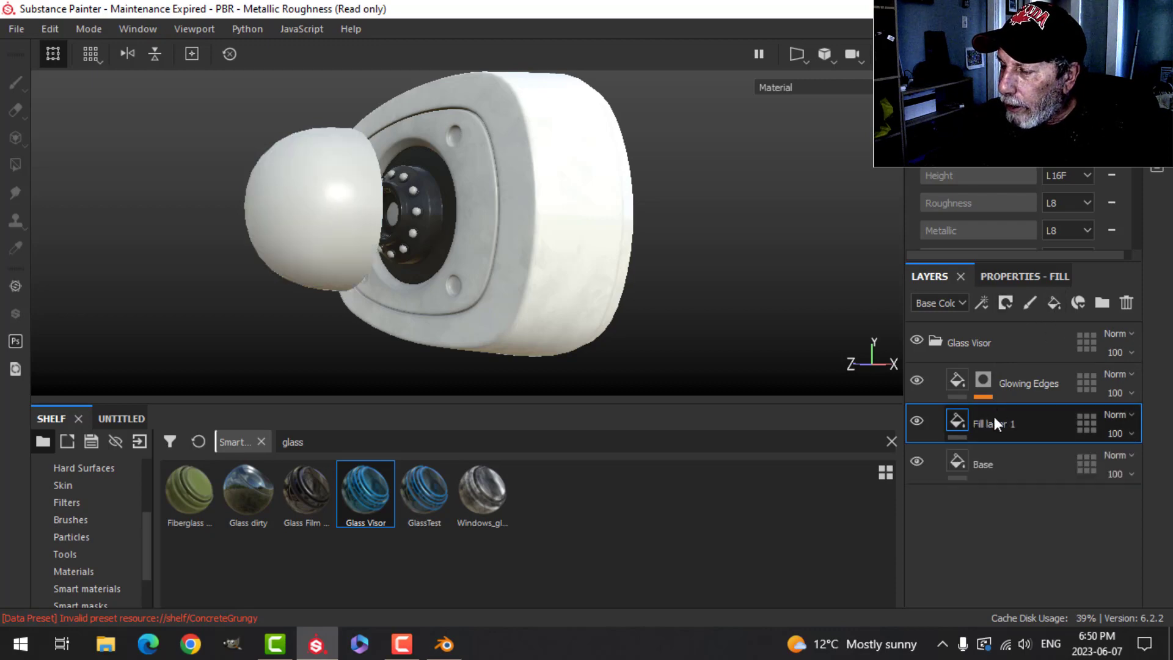
# - Add a mask to Fill layer 1 and place a fill effect inside that mask
pyautogui.click(1007, 304)
pyautogui.click(1012, 343)
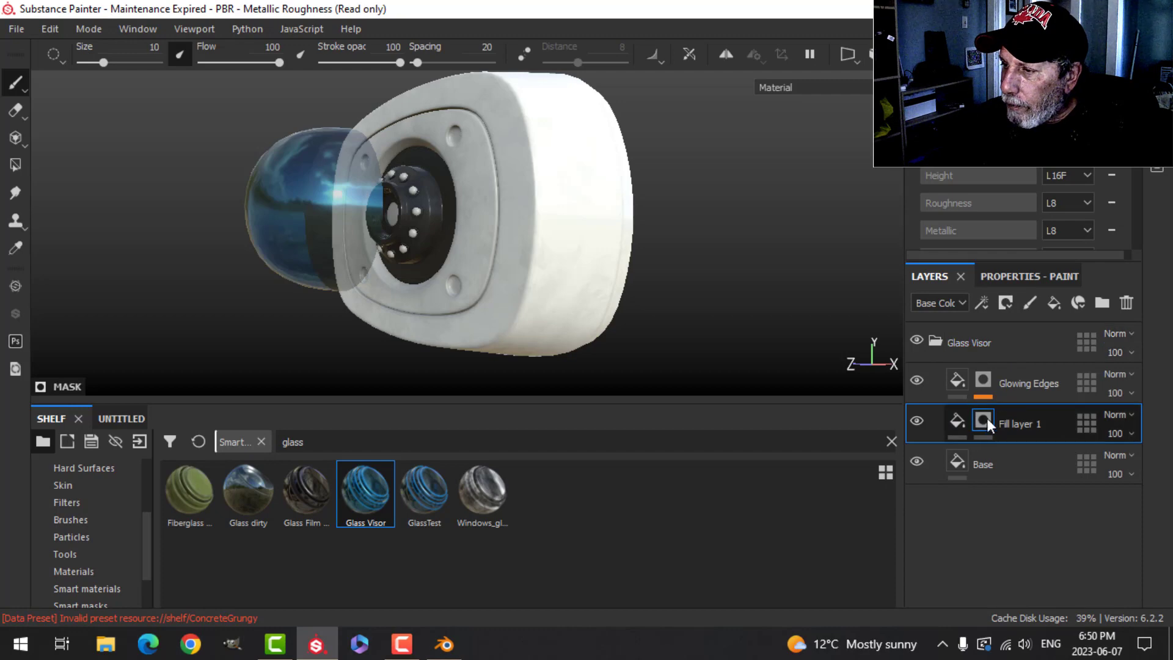
pyautogui.click(981, 302)
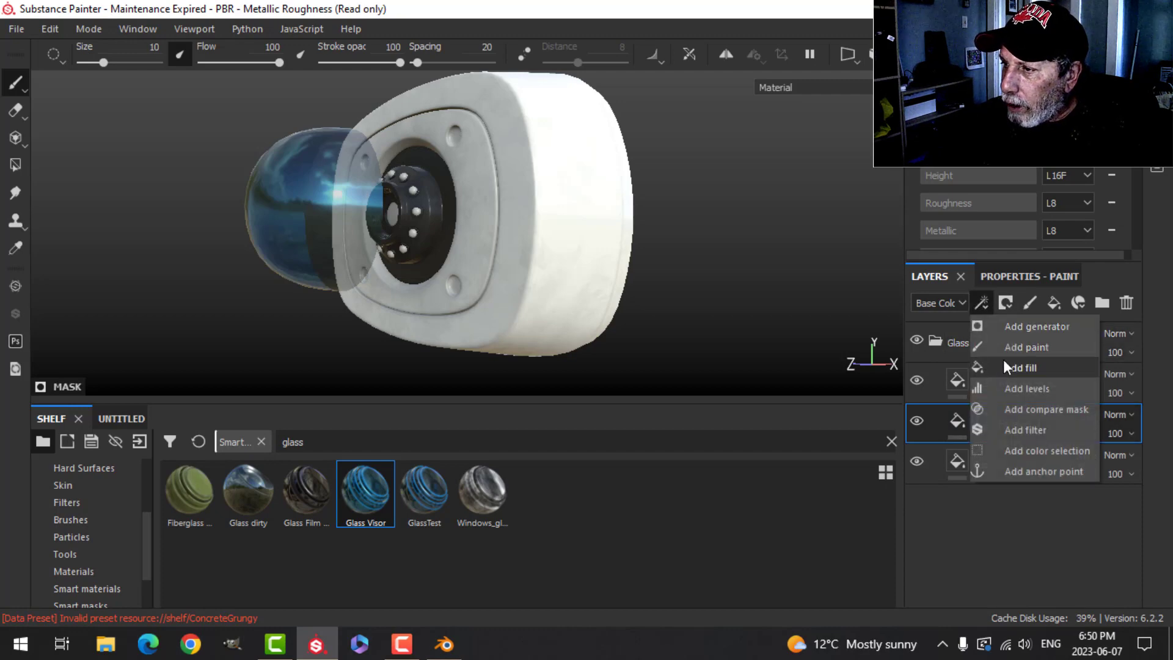
pyautogui.click(1004, 365)
# - Set Fill layer 1's material so that only the roughness channel is active
pyautogui.click(959, 416)
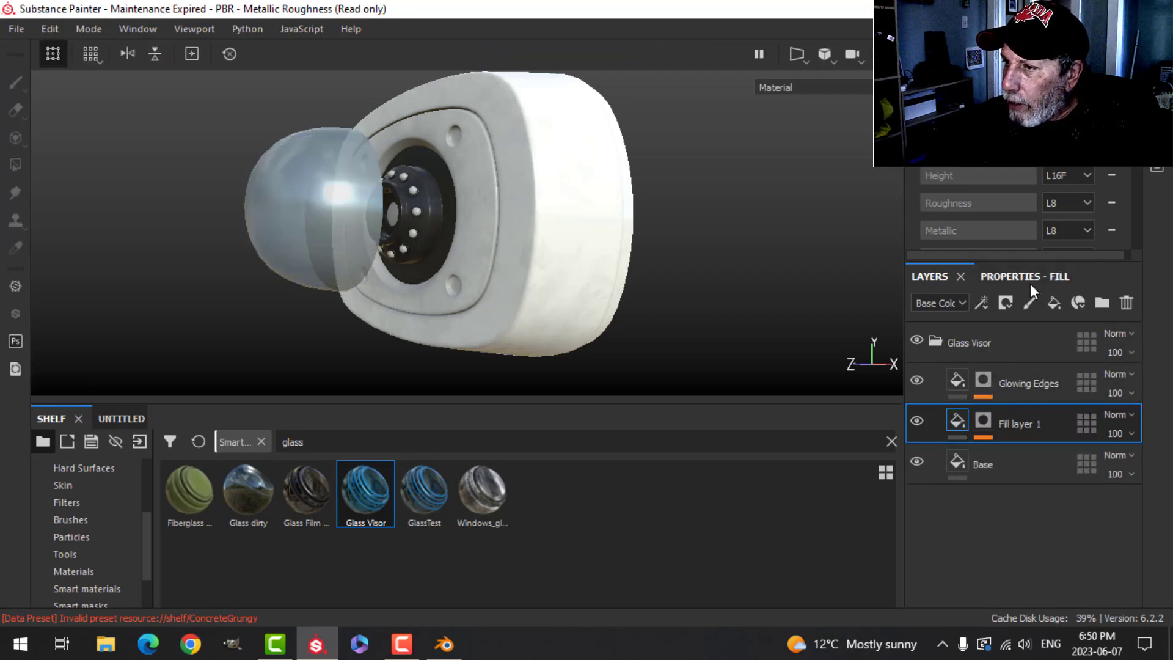
pyautogui.click(1030, 281)
pyautogui.click(1099, 358)
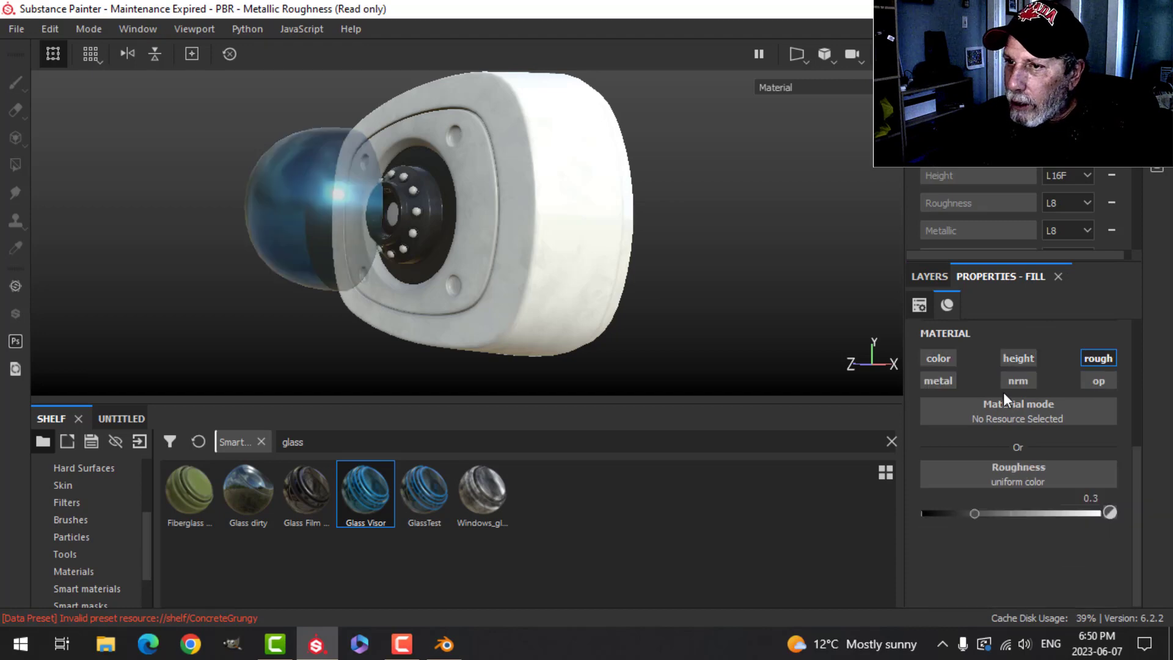
# - Assign the Grunge Stains Spots texture to the grayscale of the mask's fill effect
pyautogui.click(924, 276)
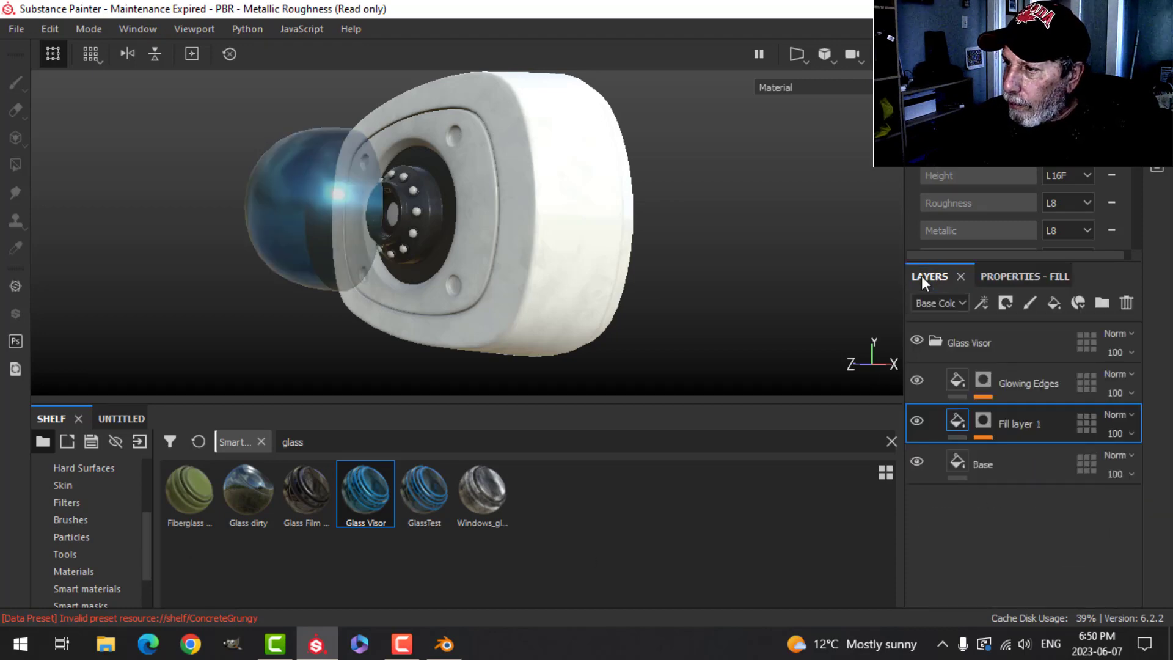
pyautogui.click(983, 420)
pyautogui.click(998, 450)
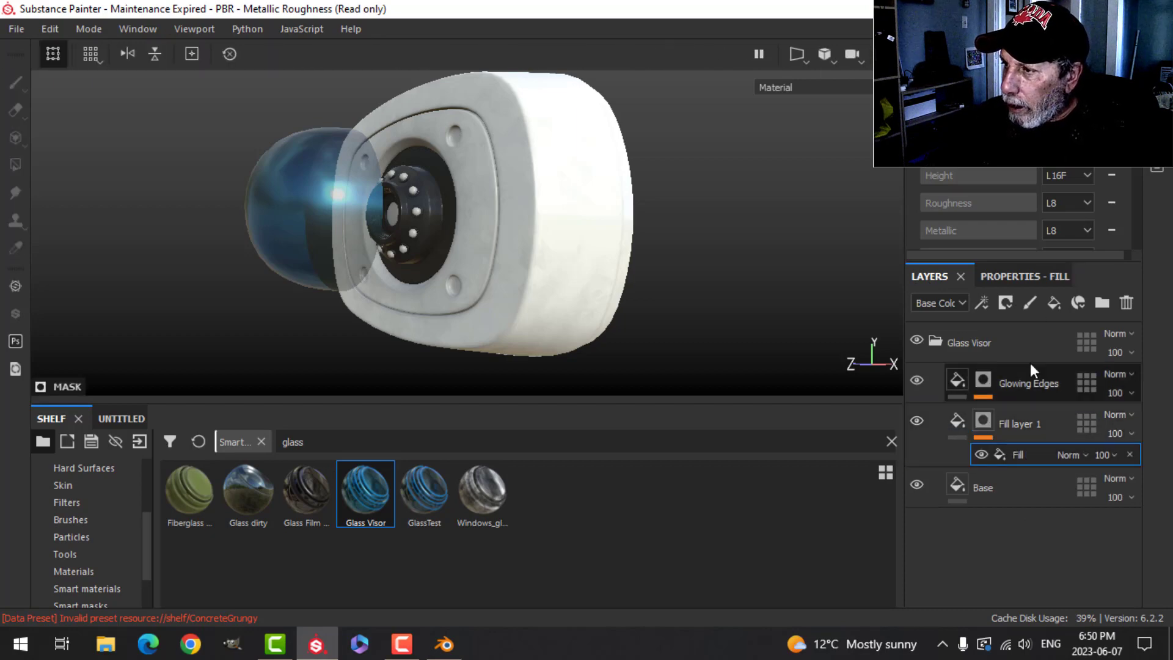
pyautogui.click(1030, 277)
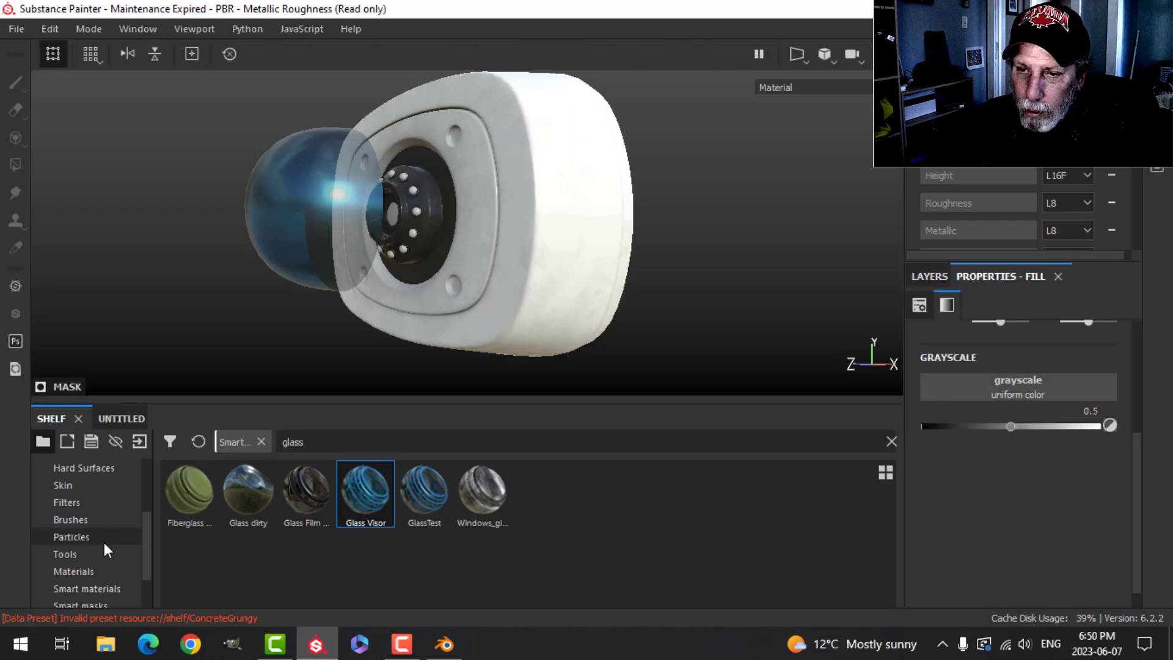
pyautogui.scroll(3, 104, 541)
pyautogui.click(86, 522)
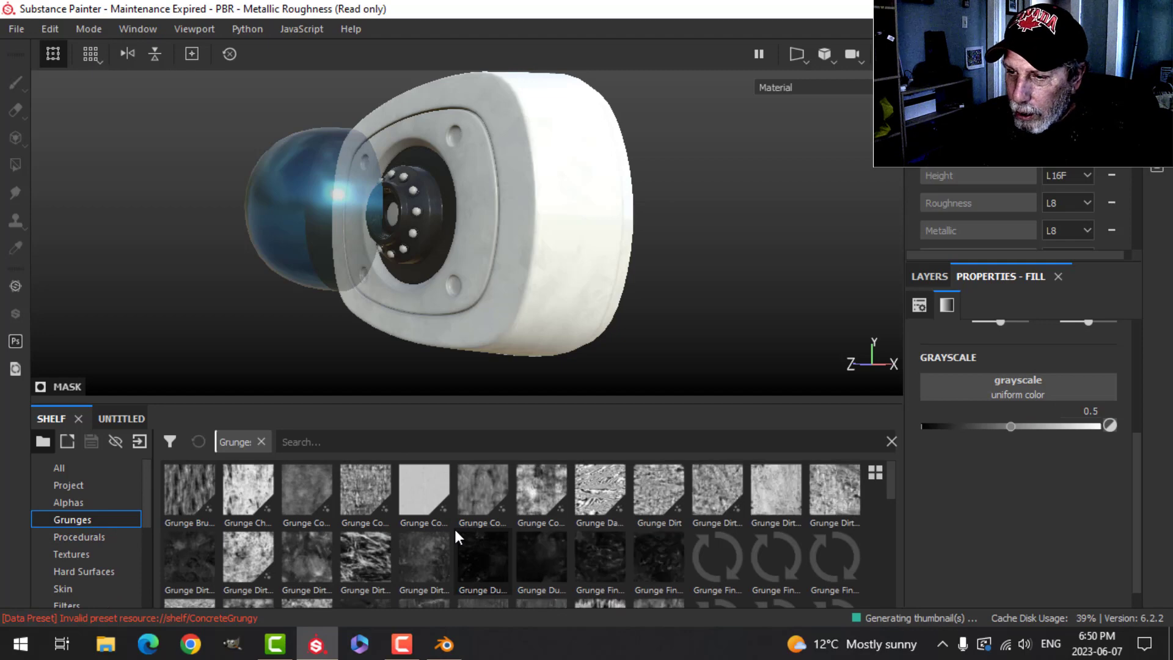
pyautogui.scroll(-3, 454, 529)
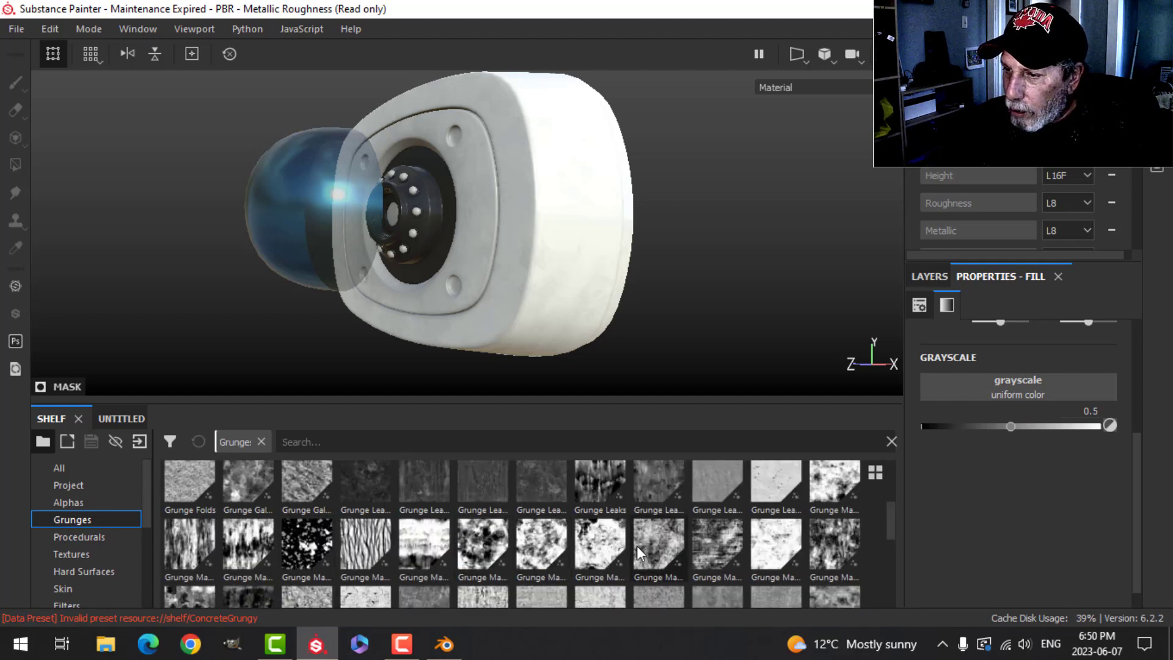
pyautogui.scroll(-3, 621, 541)
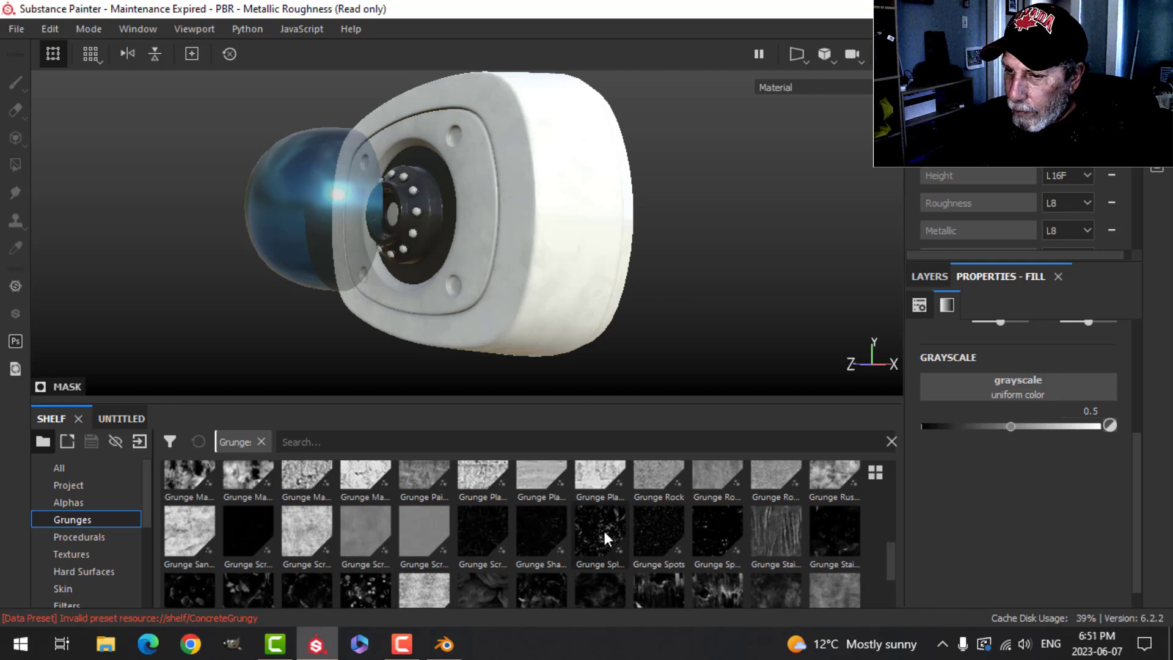
pyautogui.moveTo(362, 591); pyautogui.dragTo(963, 391)
# - Set Fill layer 1's roughness value to about 0.65
pyautogui.scroll(3, 539, 289)
pyautogui.keyDown('alt'); pyautogui.moveTo(519, 284); pyautogui.dragTo(642, 306); pyautogui.keyUp('alt')
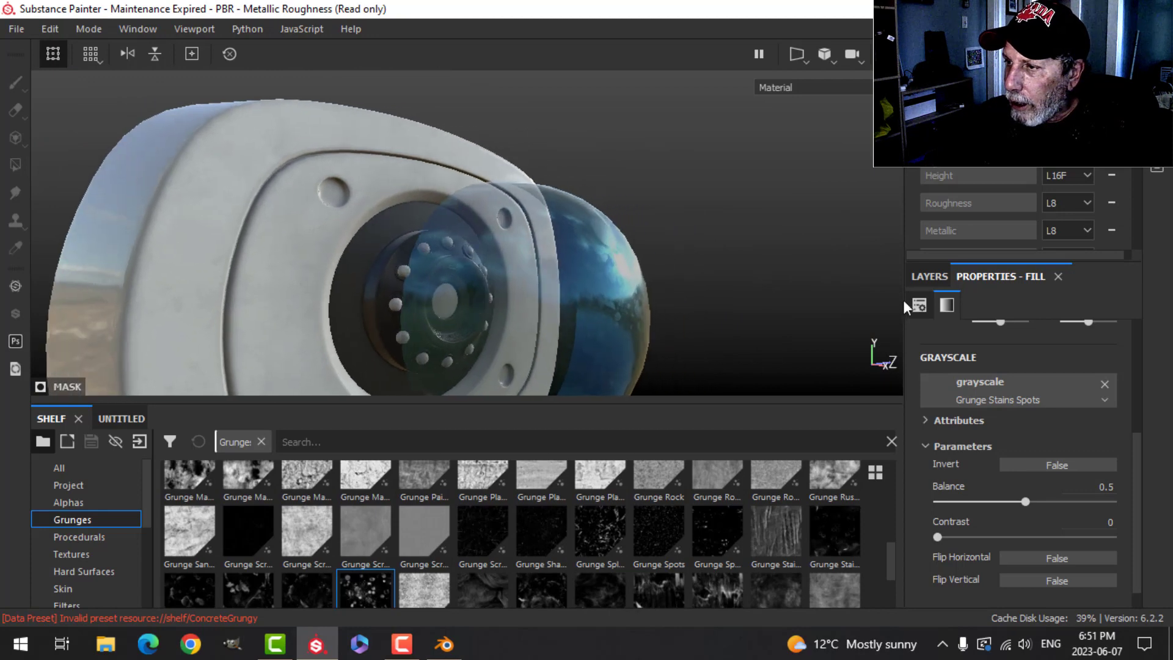
pyautogui.click(923, 278)
pyautogui.click(958, 427)
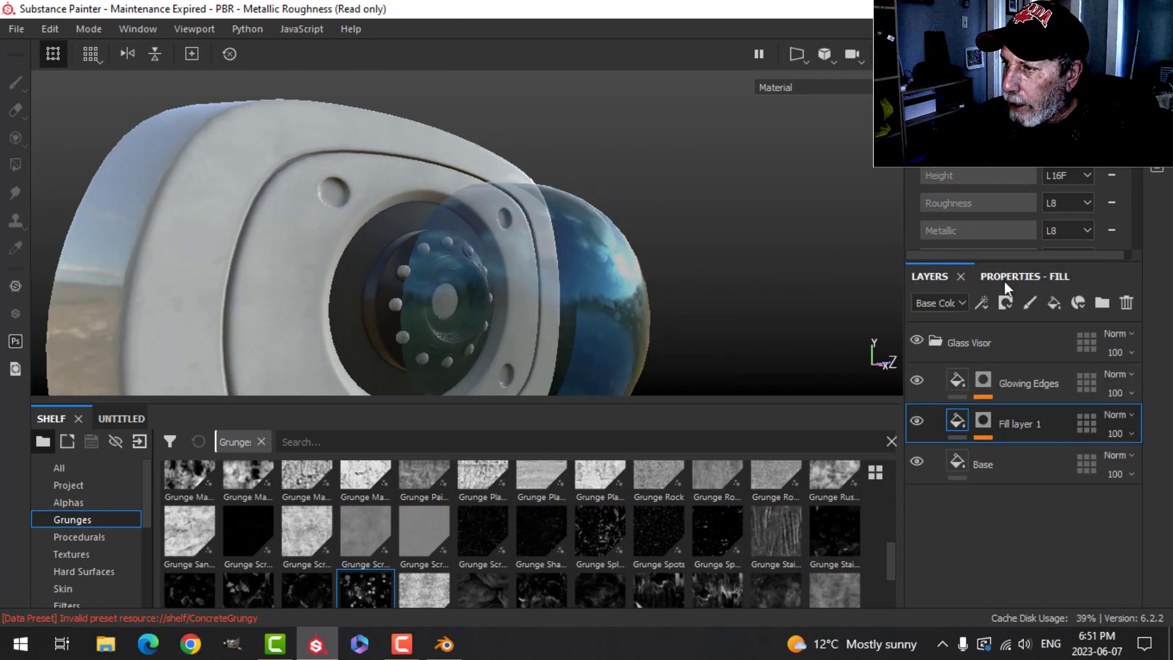
pyautogui.click(1008, 277)
pyautogui.moveTo(981, 535); pyautogui.dragTo(1039, 532)
# - Replace the mask fill's grayscale texture with Grunge Map 003 from the Grunges shelf
pyautogui.keyDown('alt'); pyautogui.moveTo(780, 340); pyautogui.dragTo(581, 272); pyautogui.keyUp('alt')
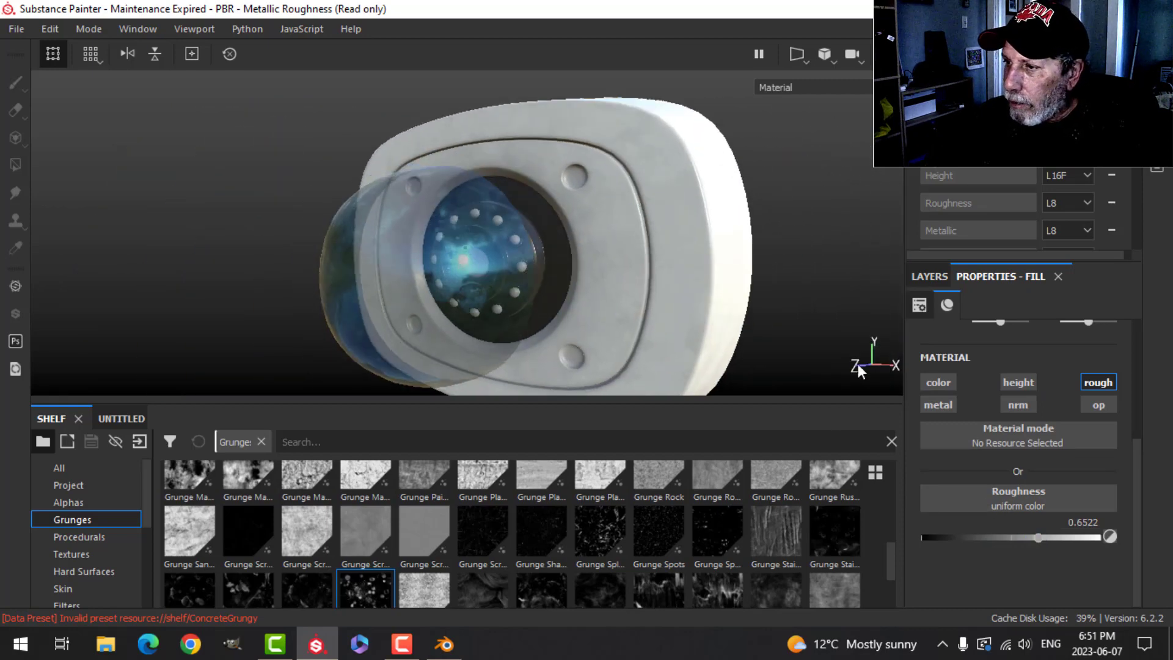
pyautogui.click(946, 276)
pyautogui.click(984, 421)
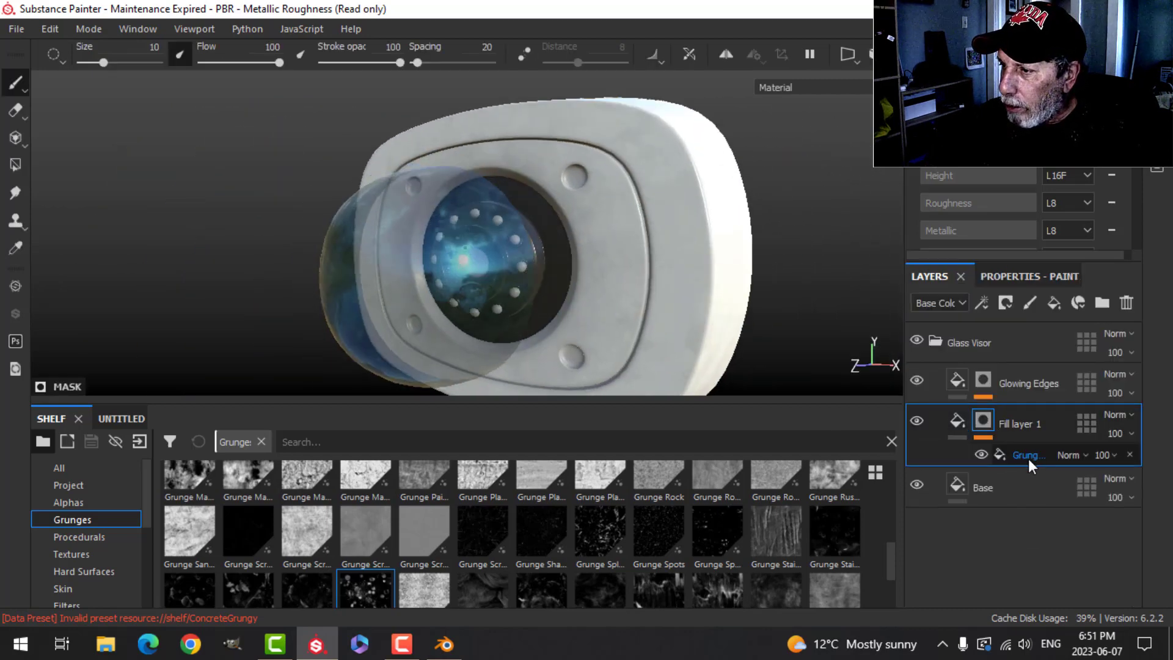
pyautogui.click(1028, 455)
pyautogui.click(1016, 276)
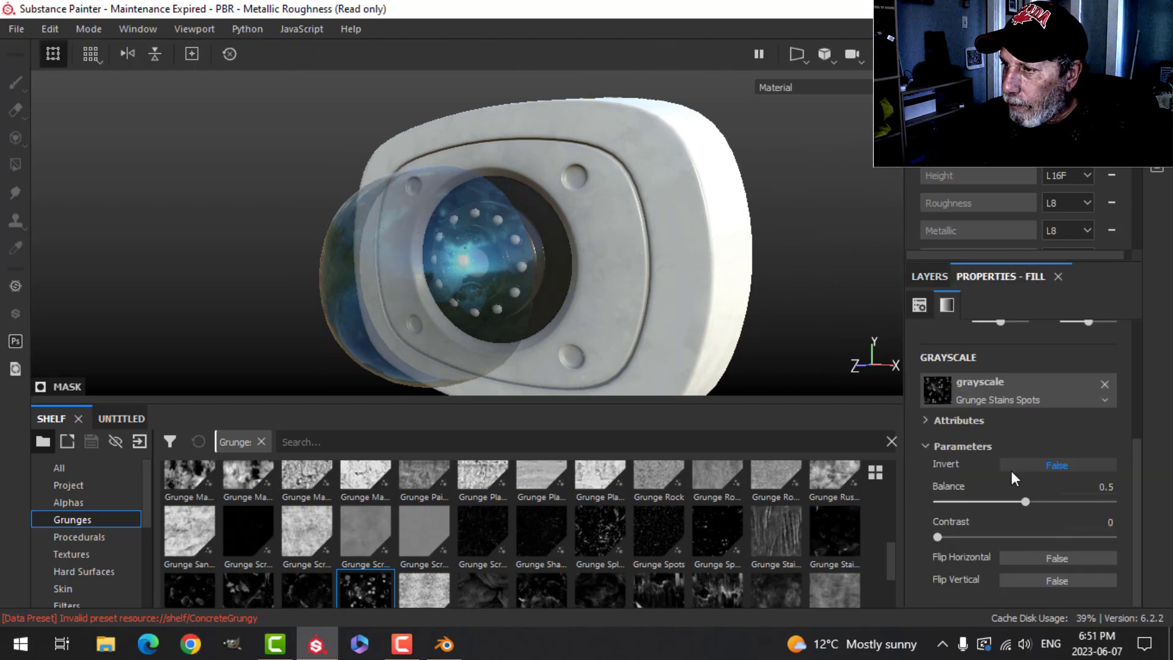
pyautogui.scroll(2, 645, 569)
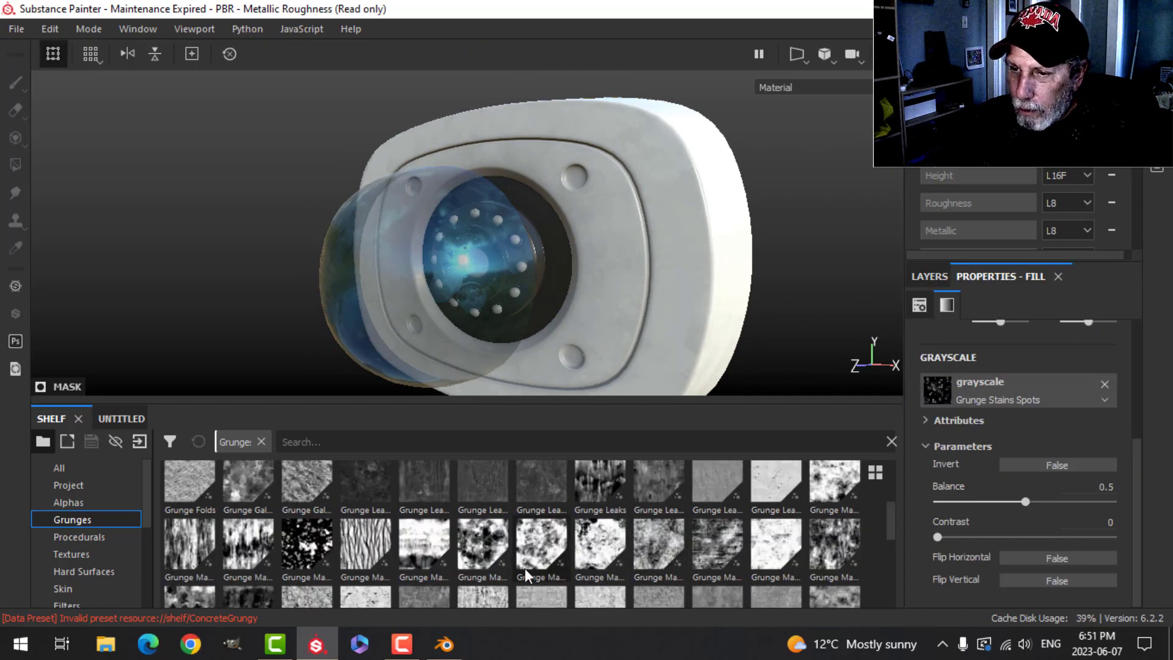
pyautogui.moveTo(252, 556); pyautogui.dragTo(973, 389)
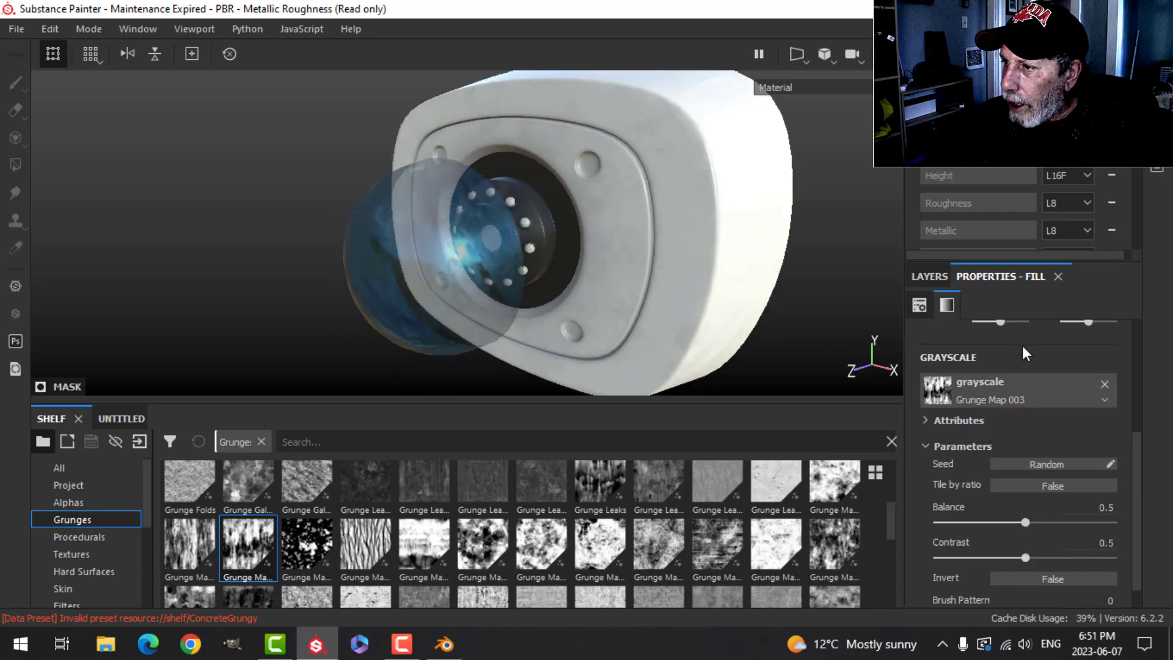
# - Switch the mask fill effect's projection to Tri-planar projection
pyautogui.scroll(3, 1021, 346)
pyautogui.click(1017, 365)
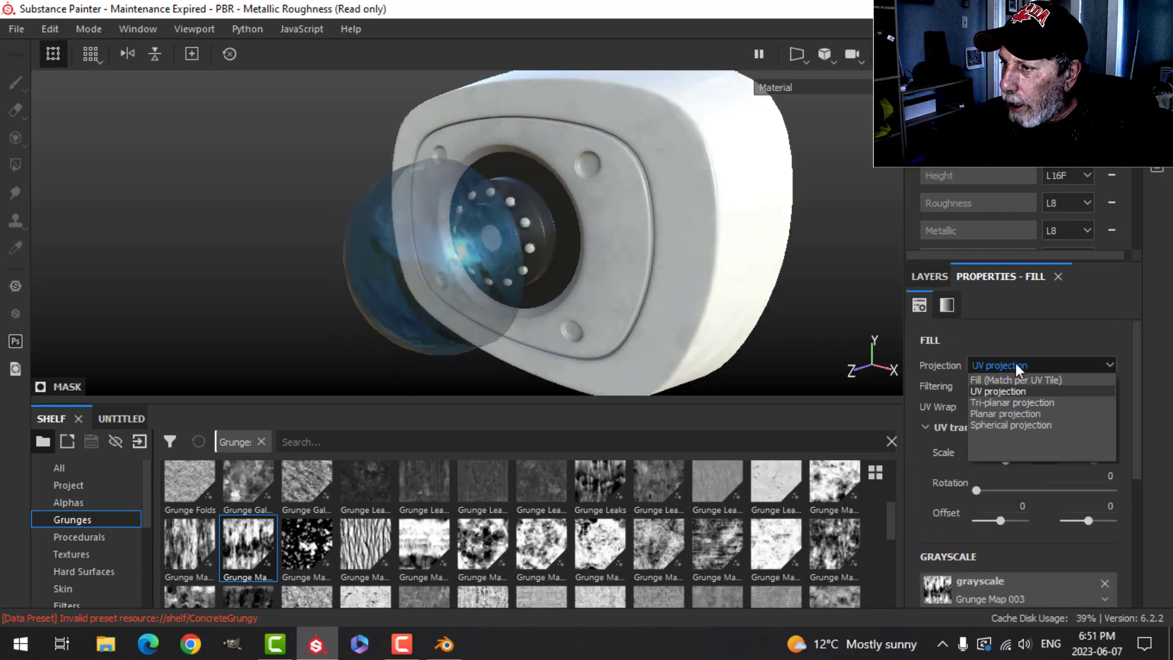
pyautogui.click(995, 402)
pyautogui.keyDown('alt'); pyautogui.moveTo(618, 336); pyautogui.dragTo(785, 300); pyautogui.keyUp('alt')
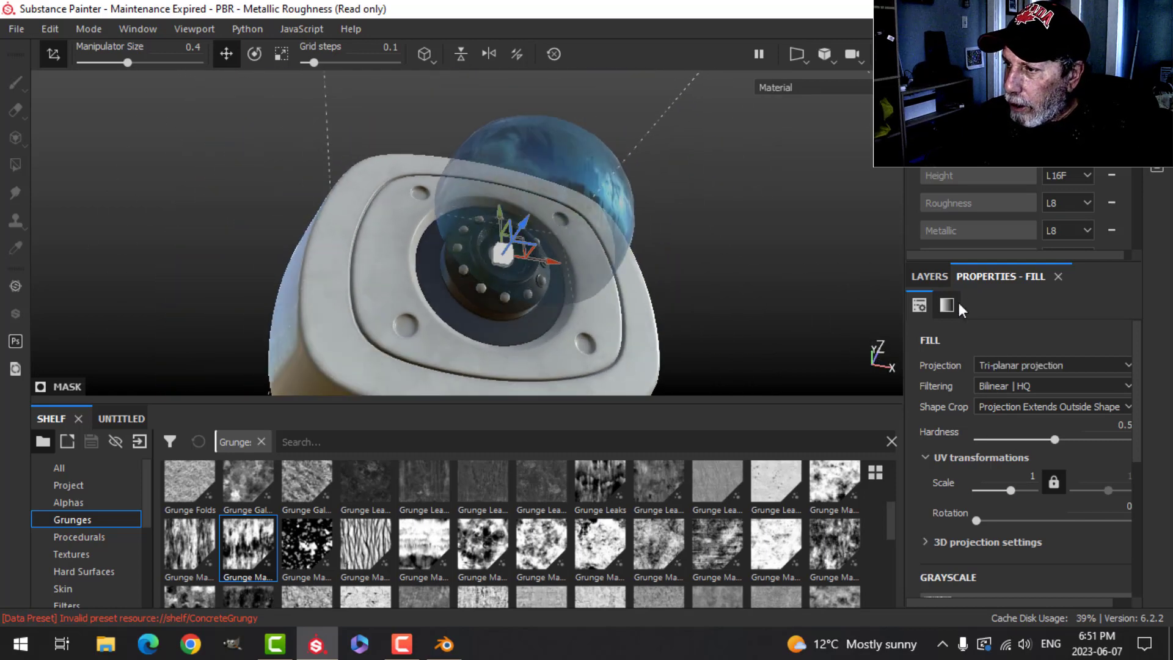
# - Swap the mask fill's grayscale for another Grunge Map texture from the shelf
pyautogui.scroll(-3, 1002, 481)
pyautogui.moveTo(834, 545); pyautogui.dragTo(962, 455)
pyautogui.keyDown('alt'); pyautogui.moveTo(728, 287); pyautogui.dragTo(615, 283); pyautogui.keyUp('alt')
# - Collapse the Glass Visor folder in the layer stack
pyautogui.click(929, 276)
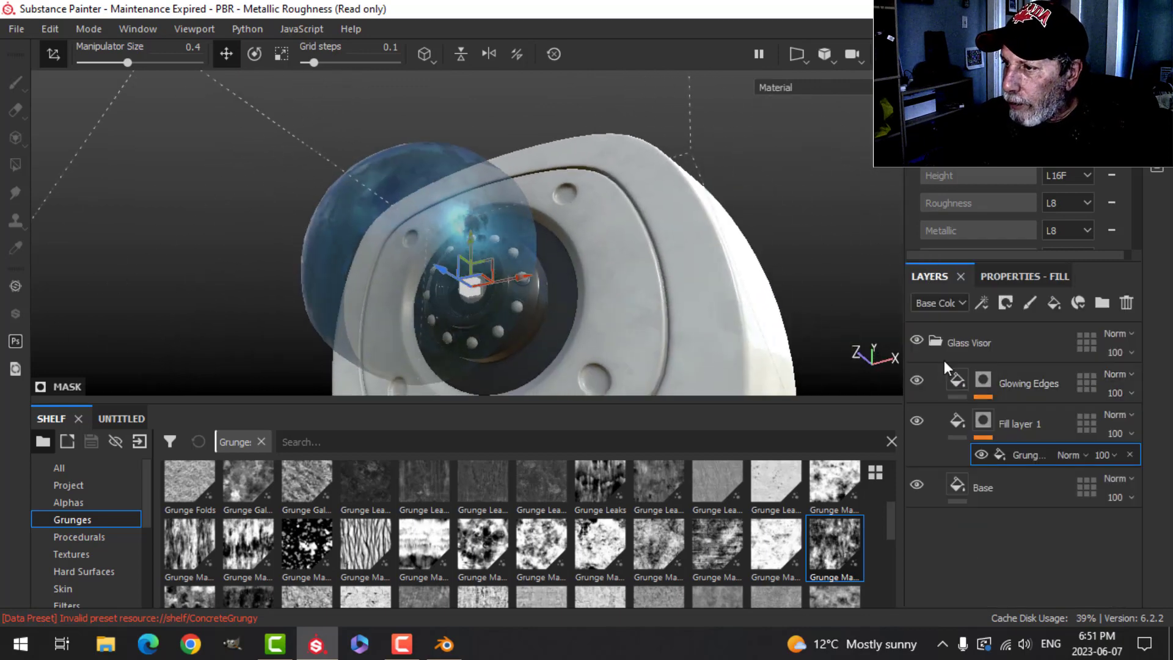
pyautogui.click(936, 339)
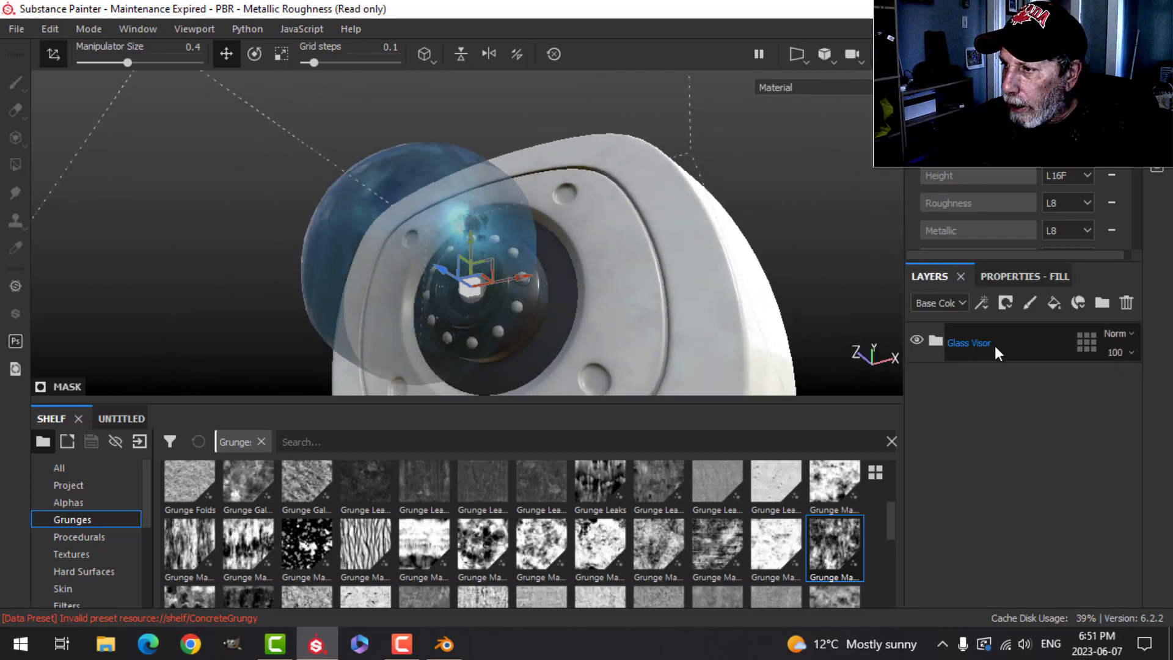
pyautogui.keyDown('alt'); pyautogui.moveTo(698, 283); pyautogui.dragTo(611, 299); pyautogui.keyUp('alt')
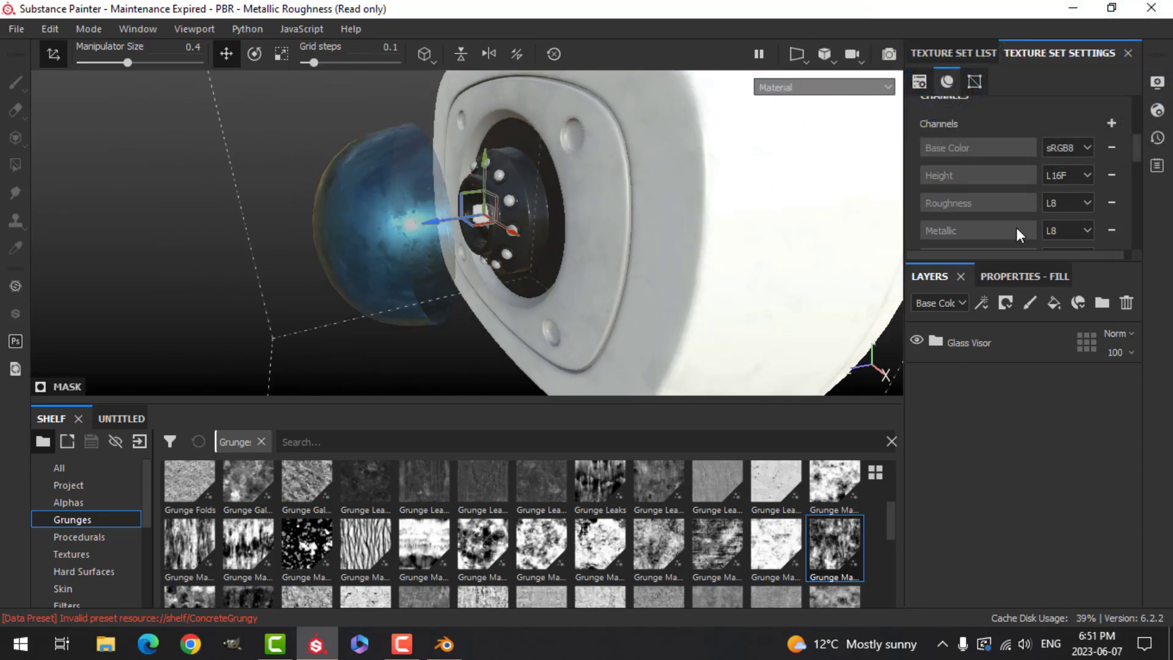
# - Switch to the GLASS2 texture set and delete its default Layer 1
pyautogui.click(954, 55)
pyautogui.scroll(-2, 971, 229)
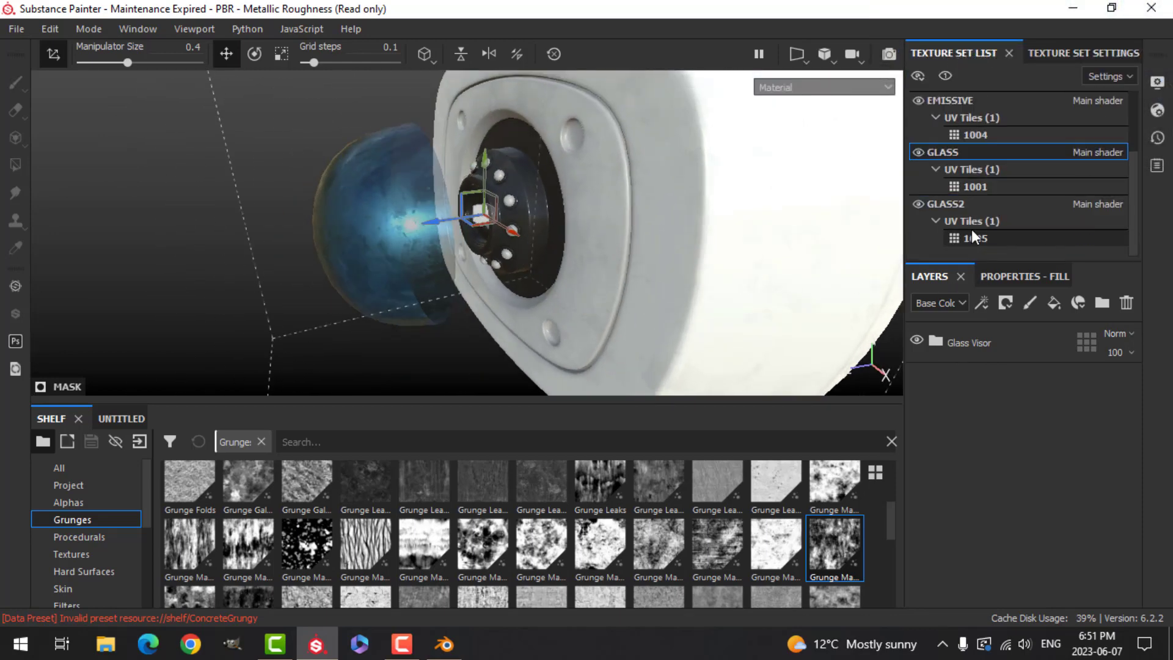
pyautogui.click(965, 203)
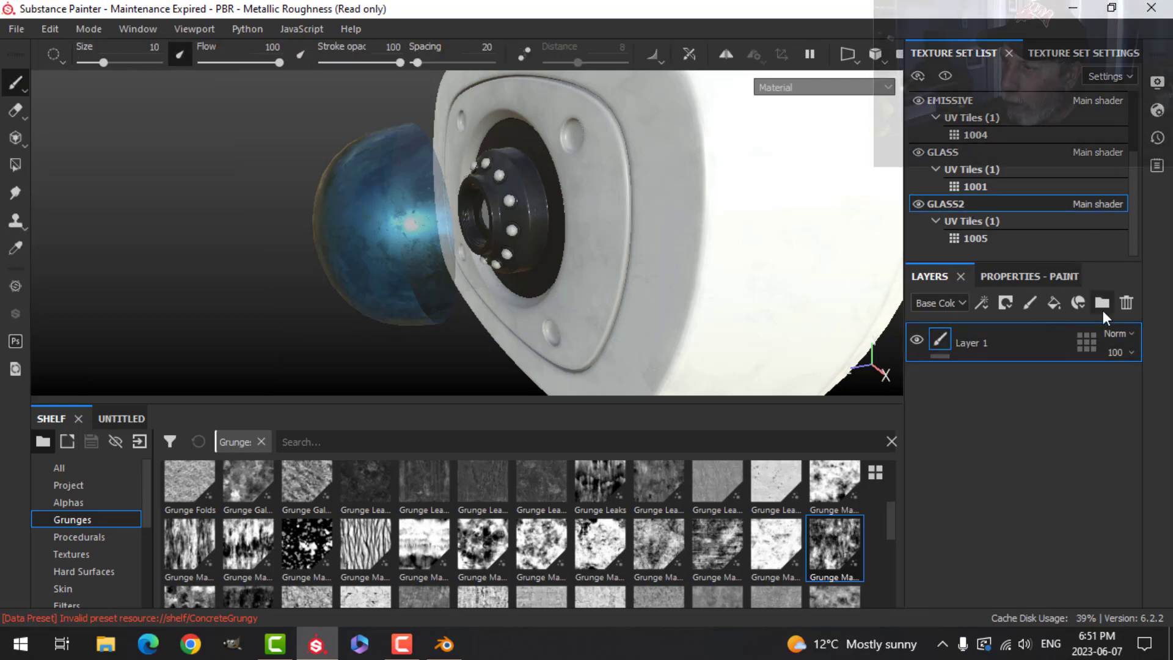
pyautogui.click(1126, 303)
# - Add a fill layer to GLASS2 using only the color and metal channels, with metallic raised to 1
pyautogui.keyDown('alt'); pyautogui.moveTo(773, 298); pyautogui.dragTo(662, 251); pyautogui.keyUp('alt')
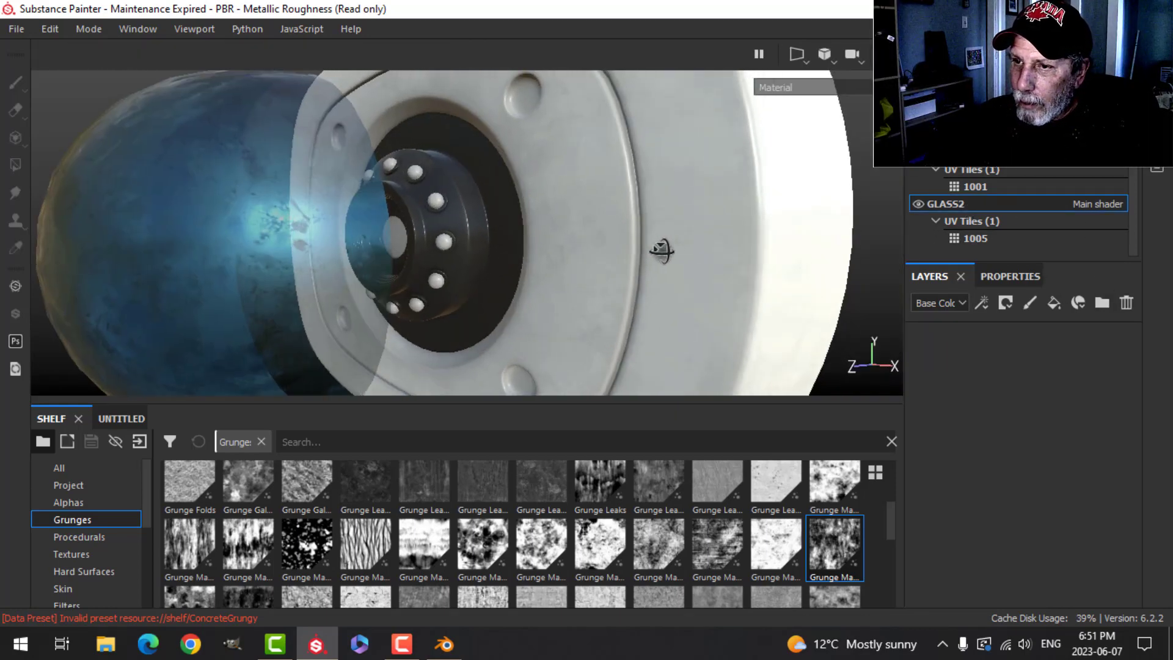
pyautogui.click(1053, 304)
pyautogui.click(1014, 277)
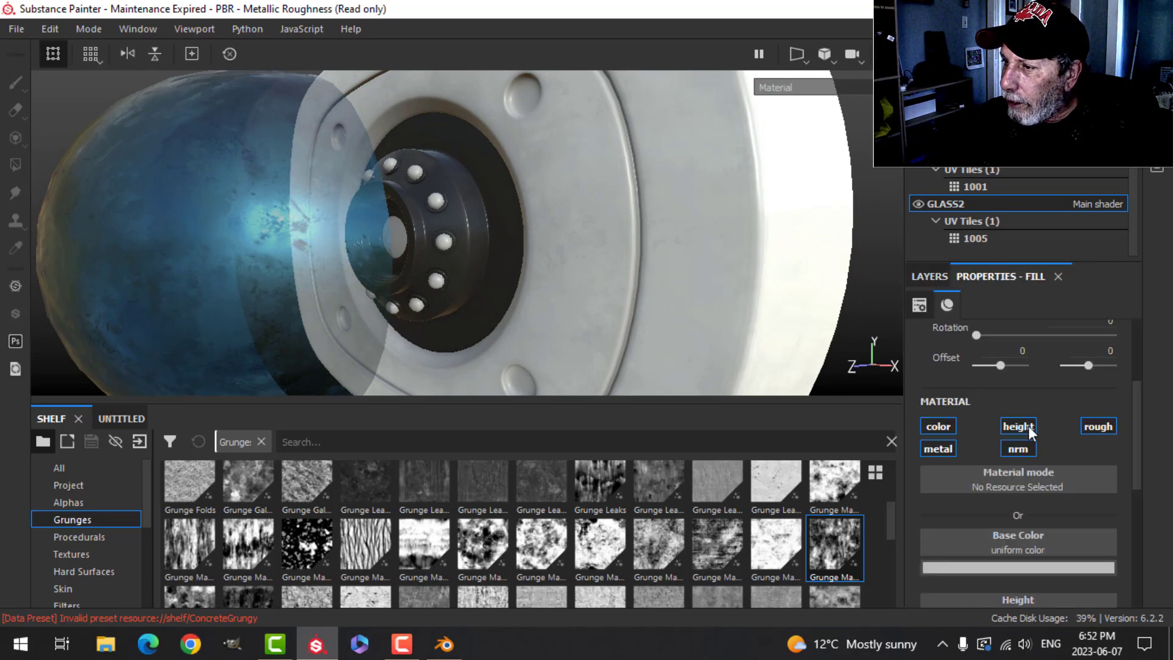
pyautogui.click(946, 424)
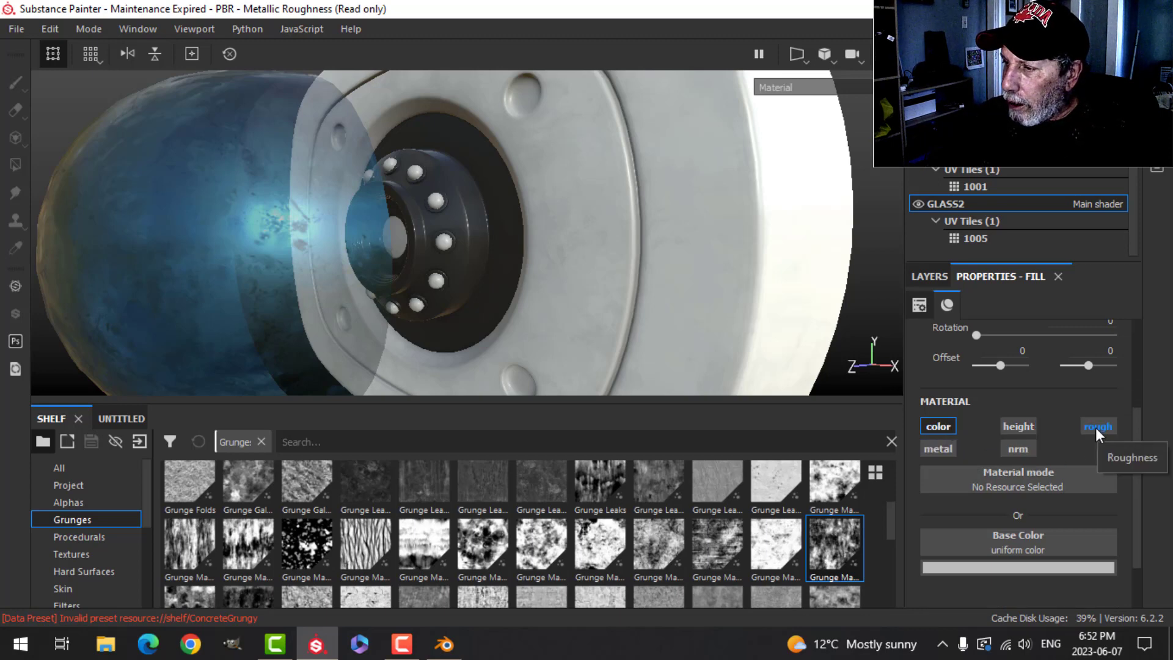
pyautogui.click(941, 449)
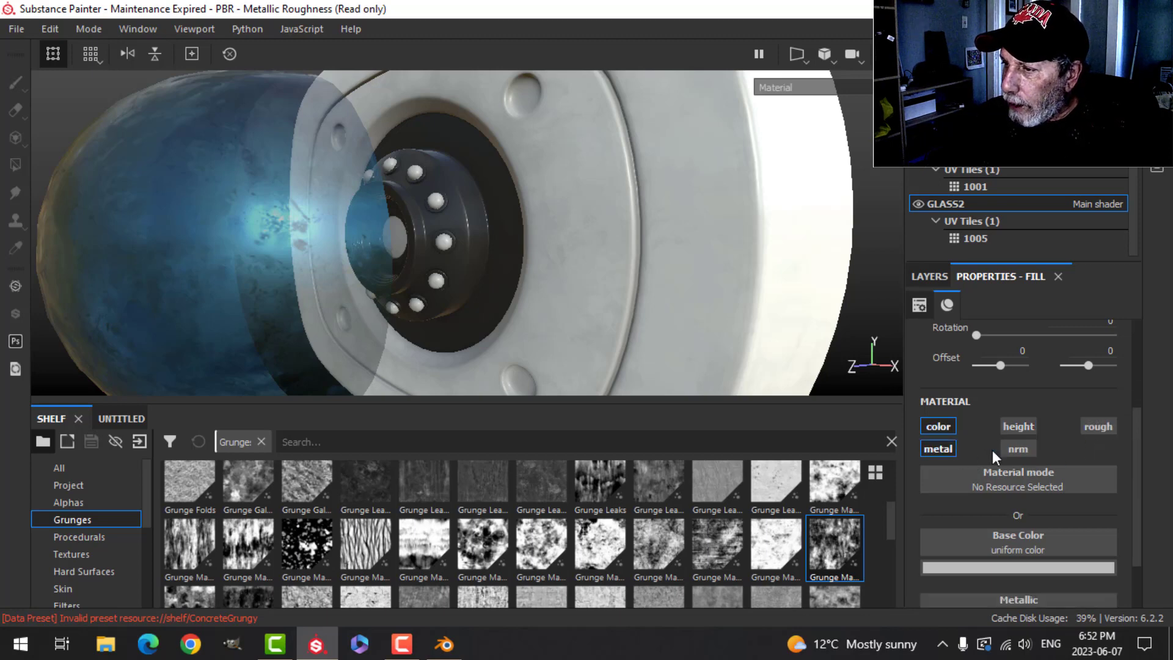
pyautogui.scroll(-2, 1024, 540)
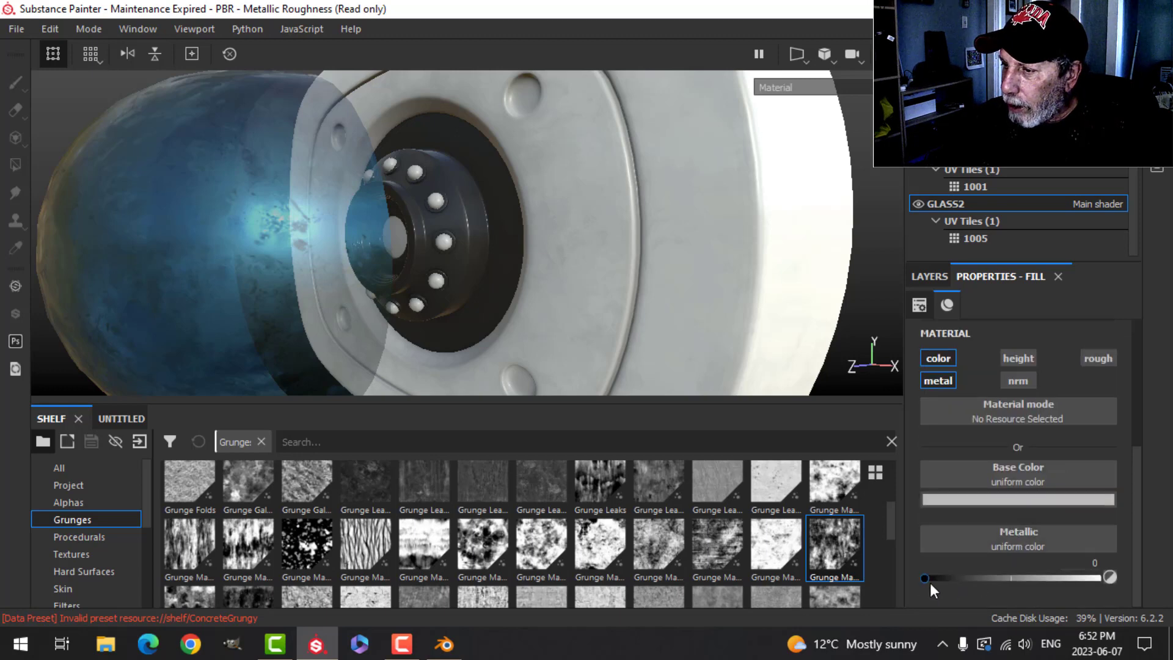
pyautogui.moveTo(930, 575); pyautogui.dragTo(1050, 567)
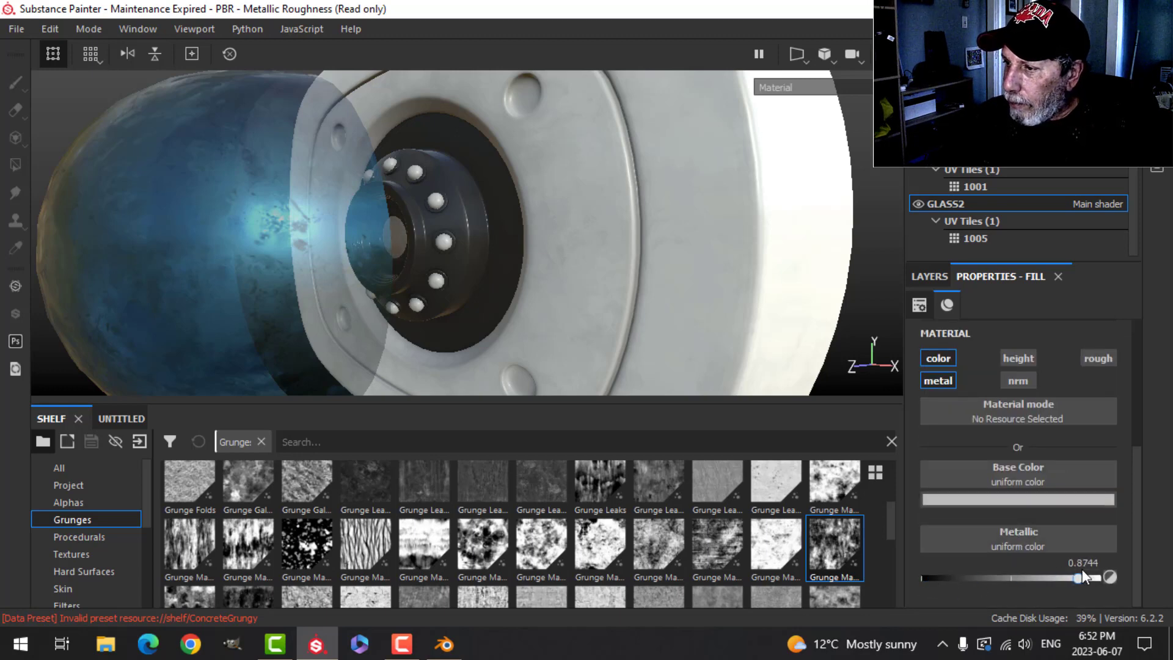
# - Enable the fill layer's roughness channel and lower roughness to about 0.13
pyautogui.keyDown('alt'); pyautogui.moveTo(580, 330); pyautogui.dragTo(630, 316); pyautogui.keyUp('alt')
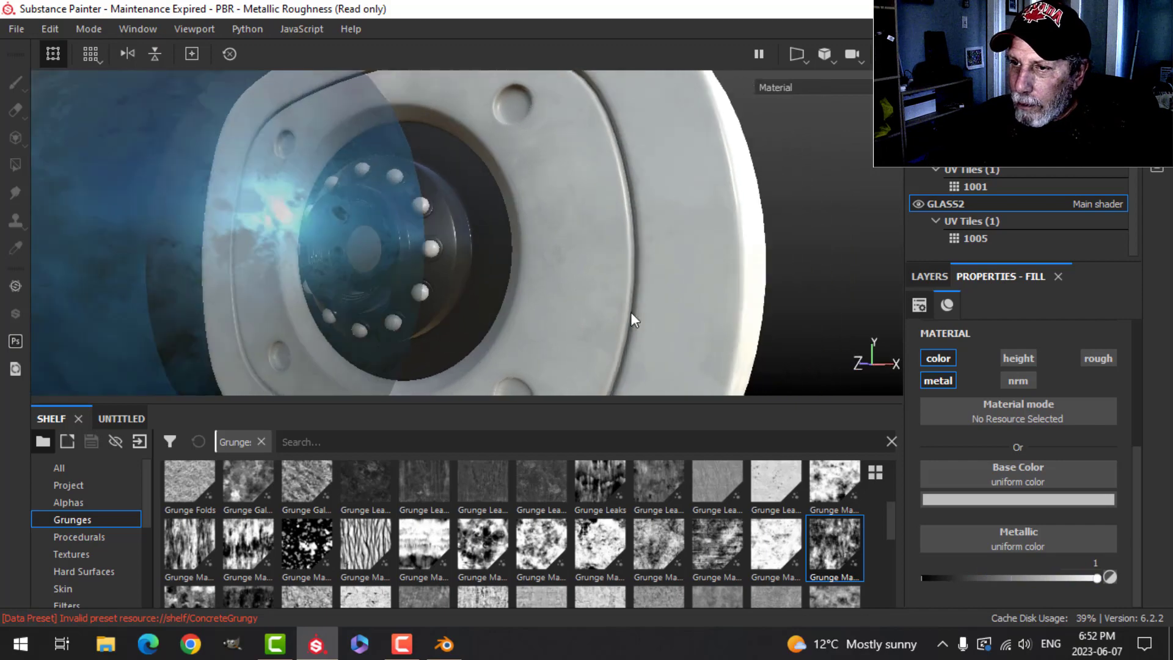
pyautogui.keyDown('alt'); pyautogui.moveTo(630, 315); pyautogui.dragTo(884, 202, button='right'); pyautogui.keyUp('alt')
pyautogui.keyDown('alt'); pyautogui.moveTo(354, 271); pyautogui.dragTo(458, 262); pyautogui.keyUp('alt')
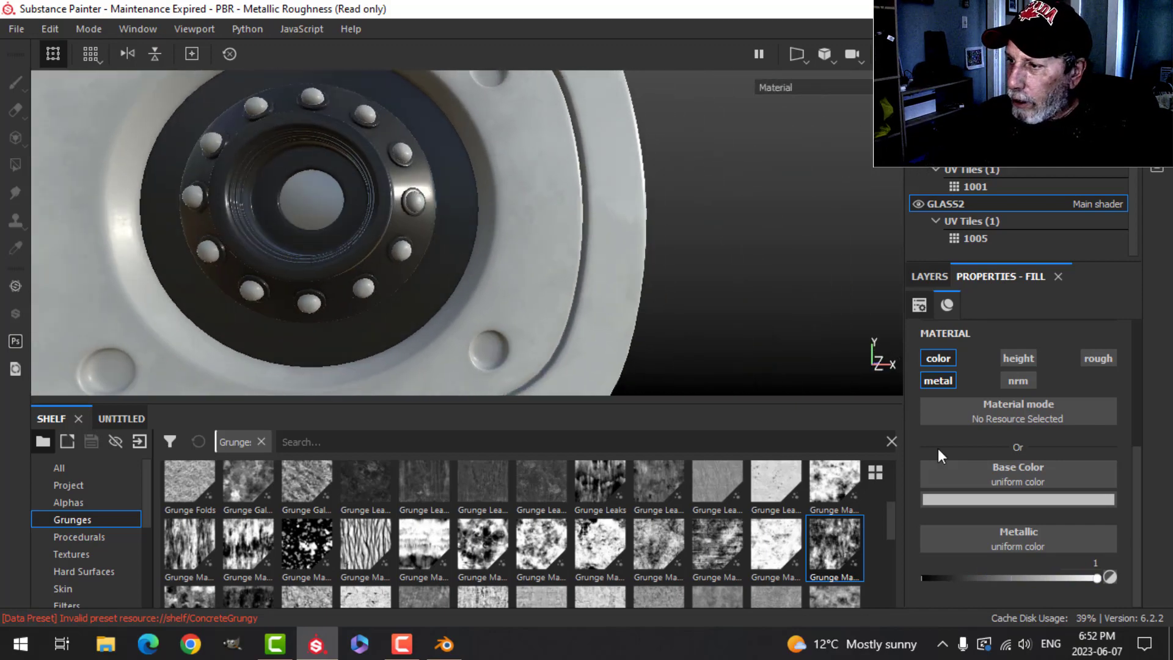
pyautogui.click(963, 499)
pyautogui.moveTo(951, 462); pyautogui.dragTo(929, 420)
pyautogui.keyDown('alt'); pyautogui.moveTo(386, 289); pyautogui.dragTo(877, 348); pyautogui.keyUp('alt')
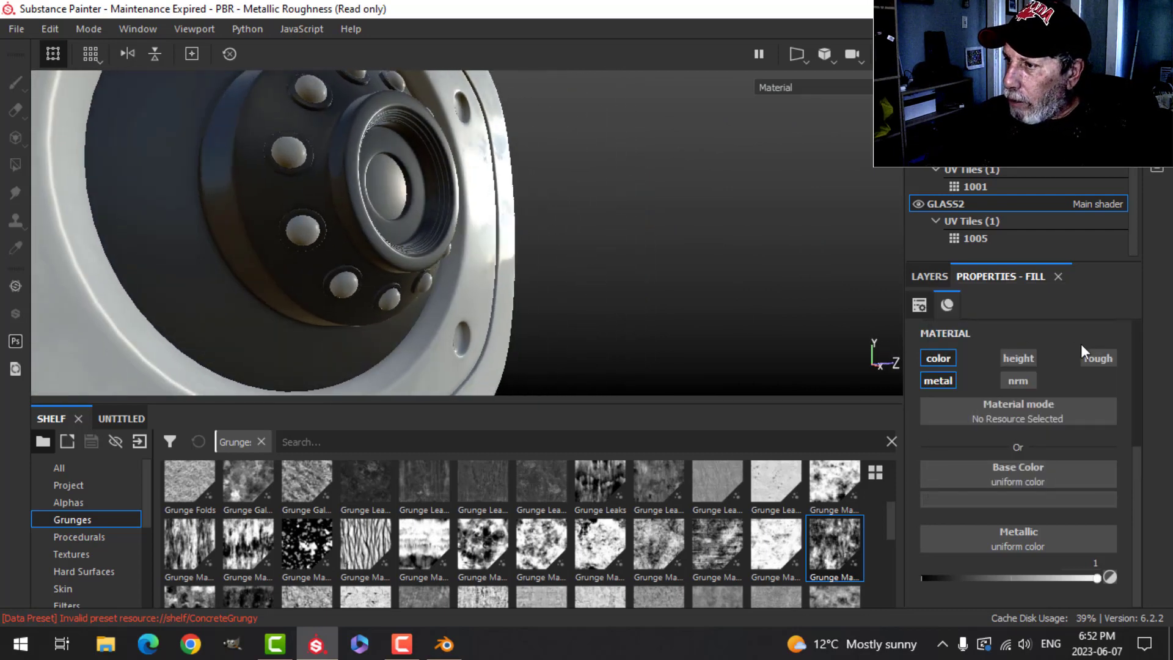
pyautogui.click(1095, 358)
pyautogui.moveTo(974, 578); pyautogui.dragTo(943, 577)
pyautogui.keyDown('alt'); pyautogui.moveTo(626, 273); pyautogui.dragTo(560, 296); pyautogui.keyUp('alt')
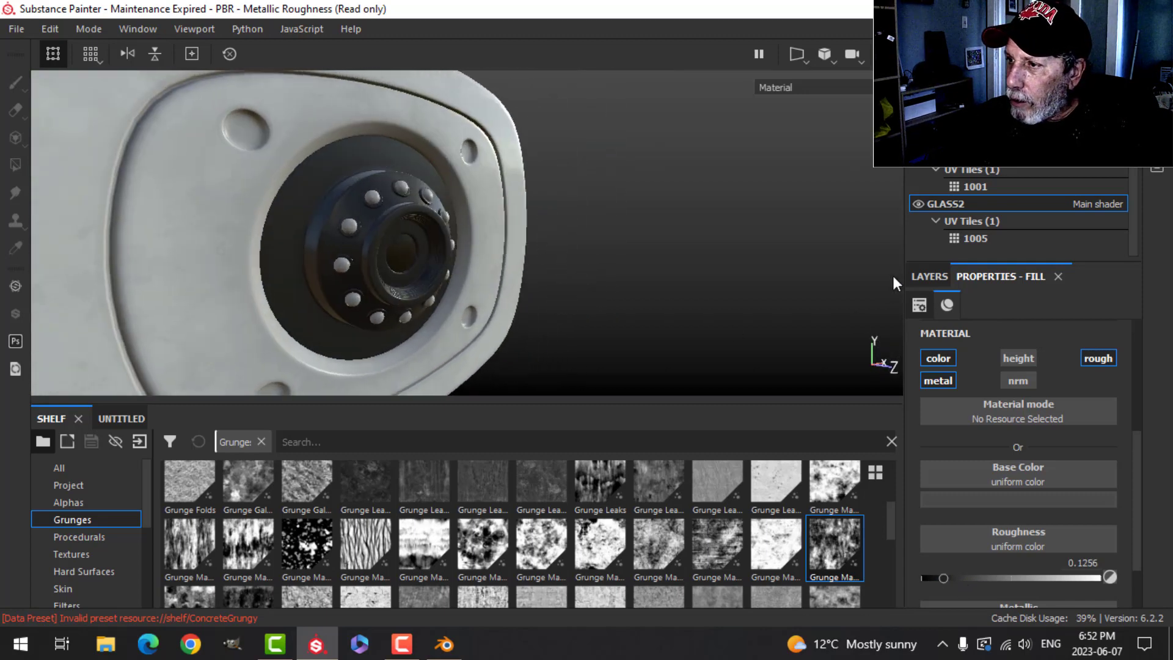
# - Add a fresh fill layer on GLASS2 restricted to the color and roughness channels
pyautogui.click(927, 277)
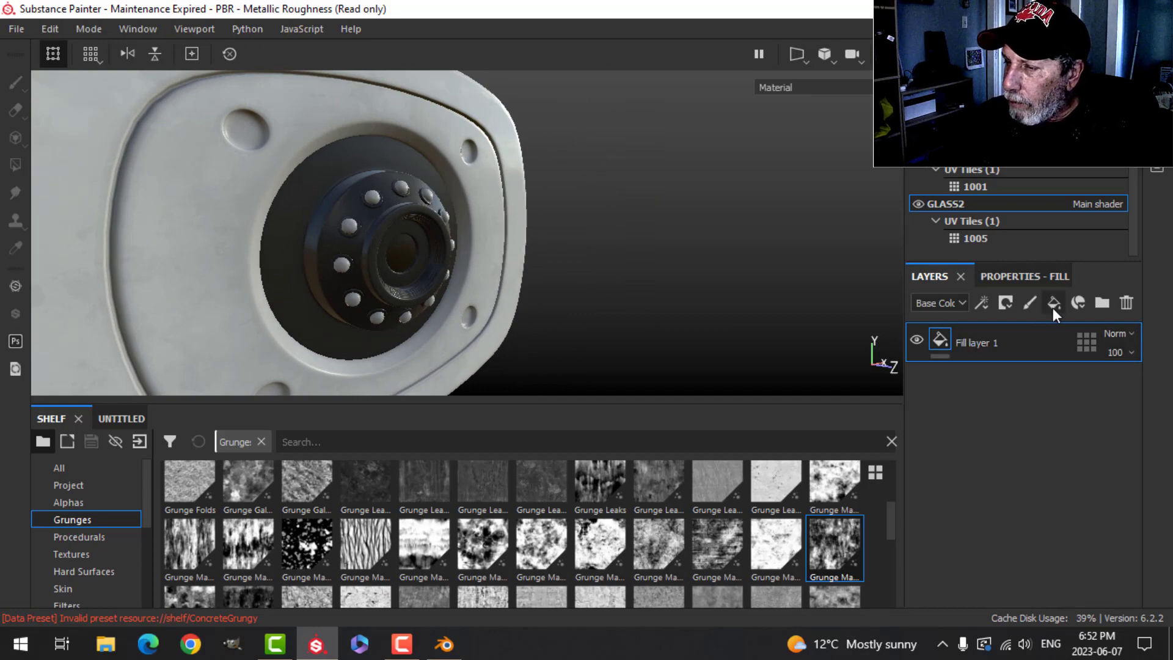
pyautogui.scroll(5, 658, 309)
pyautogui.keyDown('alt'); pyautogui.moveTo(630, 304); pyautogui.dragTo(625, 304); pyautogui.keyUp('alt')
pyautogui.click(1010, 275)
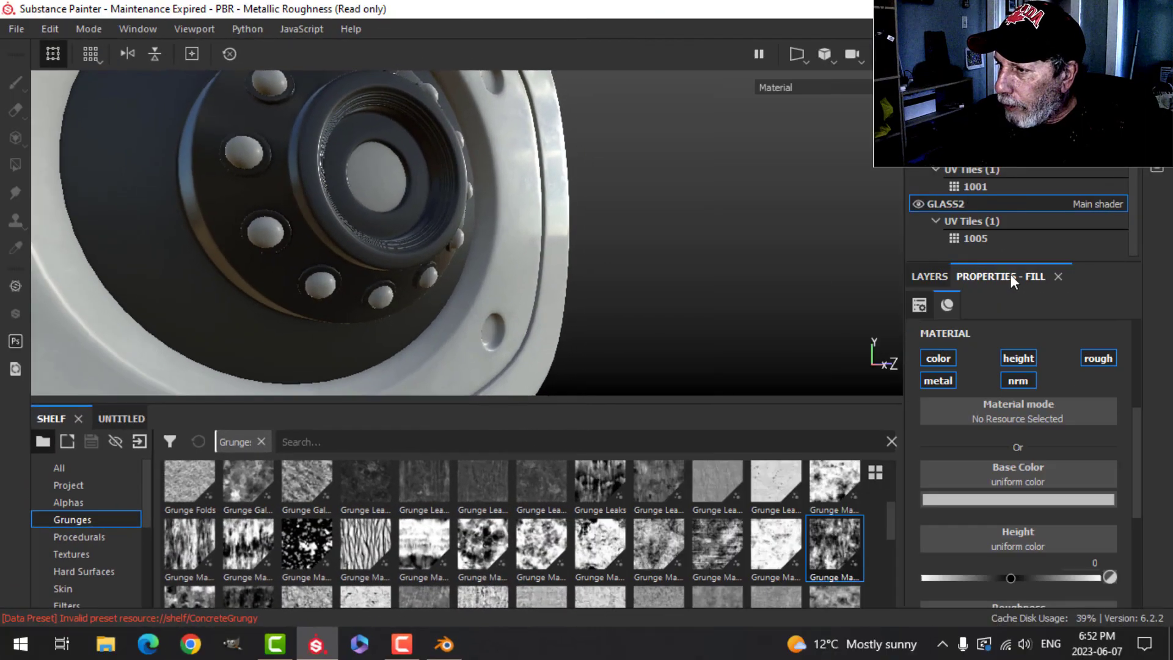
pyautogui.keyDown('alt'); pyautogui.click(950, 362); pyautogui.keyUp('alt')
pyautogui.click(1091, 360)
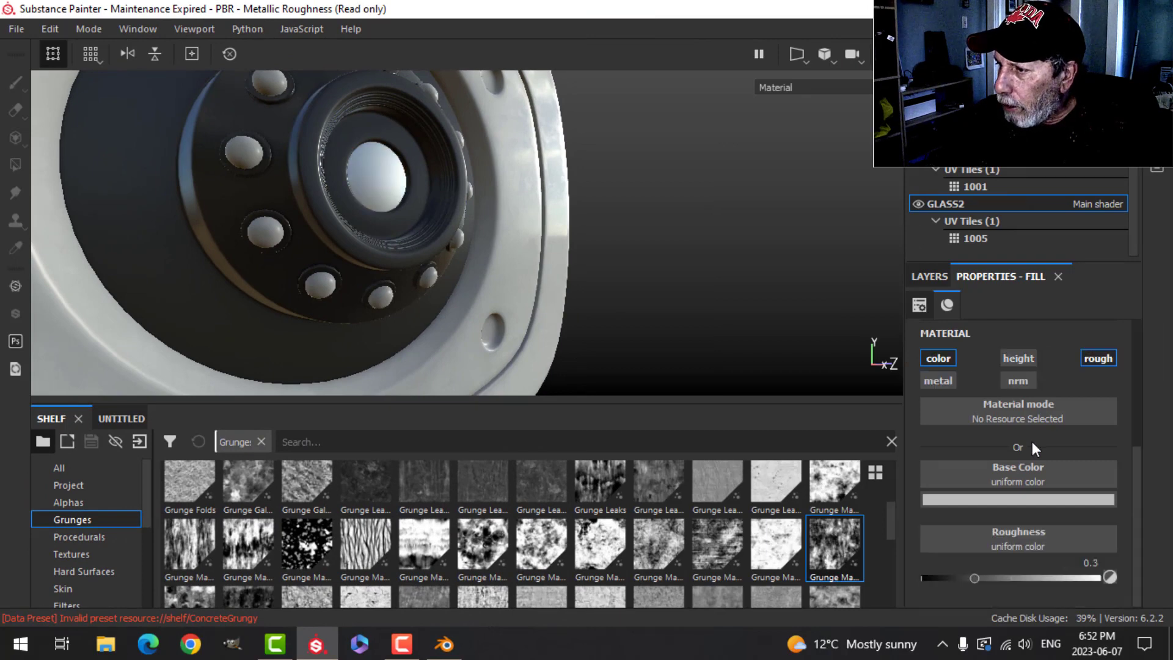
# - Set the fill layer's roughness to 1 and its base color to a dark brown
pyautogui.moveTo(975, 578); pyautogui.dragTo(1124, 559)
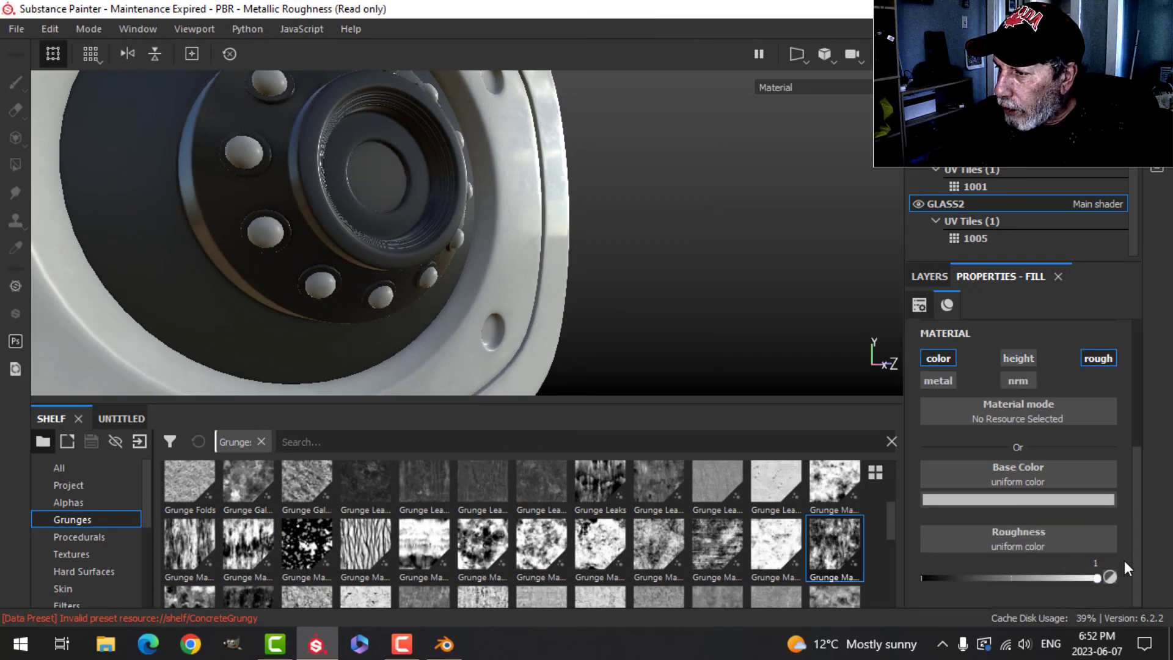
pyautogui.click(1050, 499)
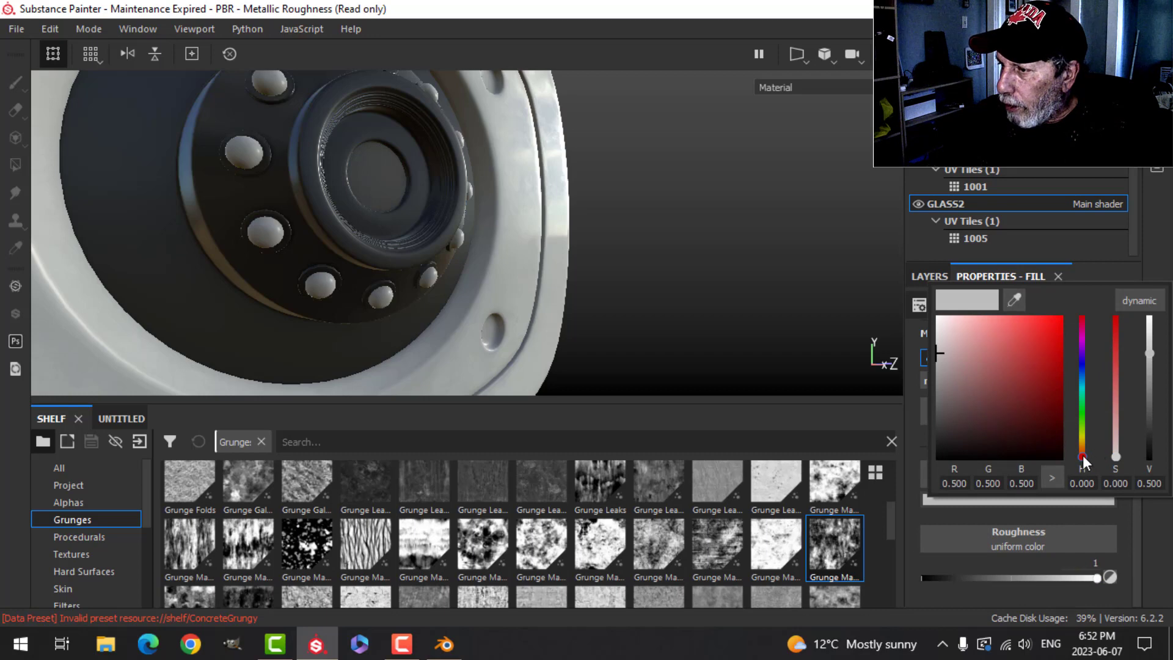
pyautogui.moveTo(1082, 455); pyautogui.dragTo(1034, 442)
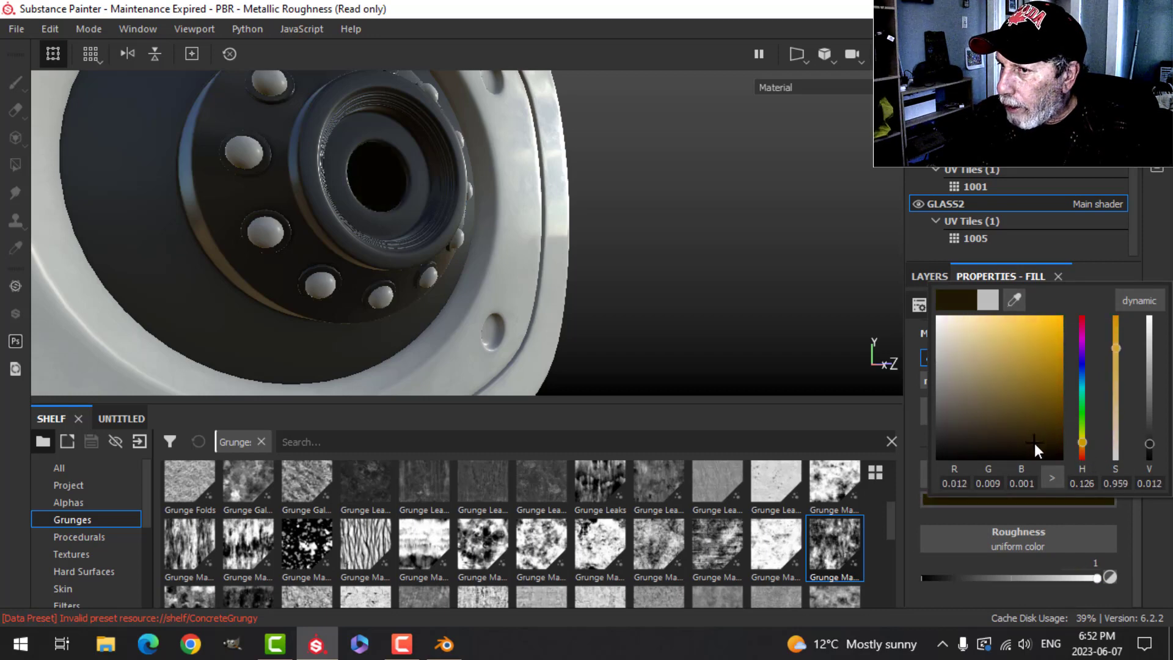
# - Add a second fill layer with a black mask and put a Dirt generator in the mask
pyautogui.click(933, 280)
pyautogui.click(1007, 303)
pyautogui.click(1016, 339)
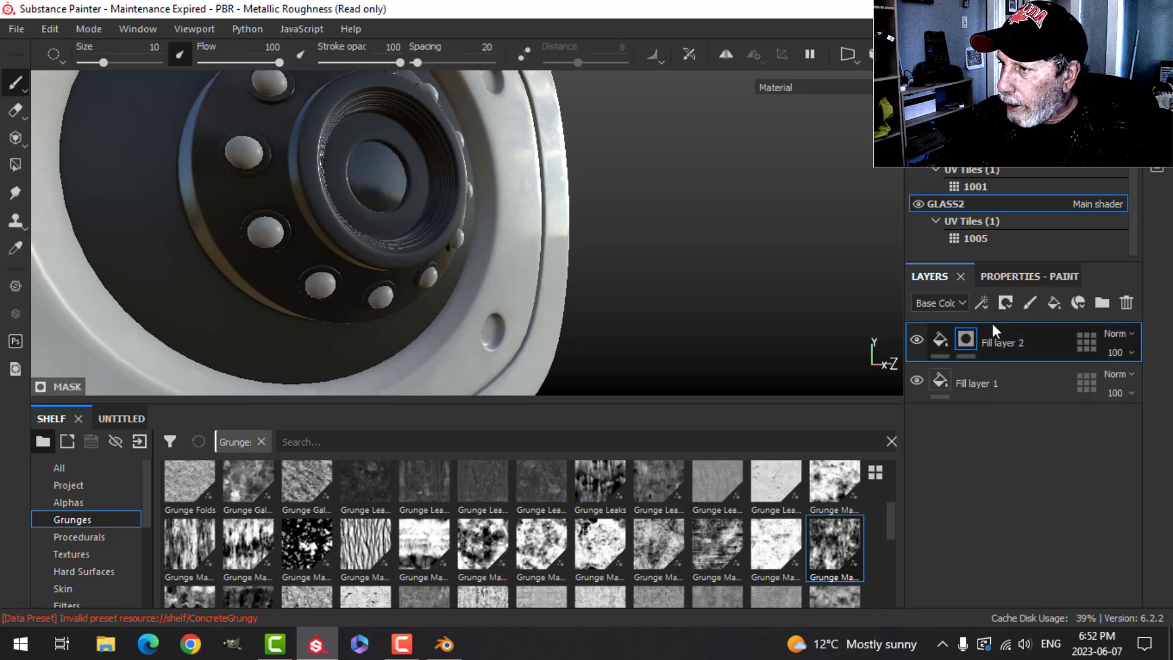
pyautogui.click(1007, 315)
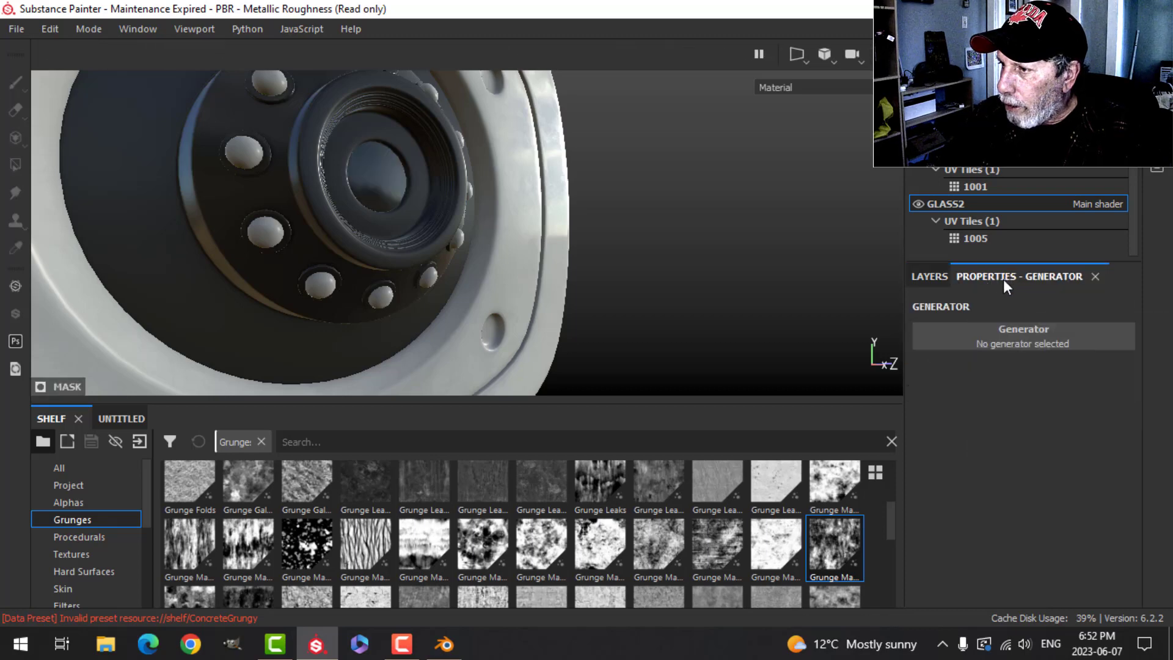
pyautogui.click(988, 329)
pyautogui.click(948, 441)
# - Set the Dirt generator's Dirt Level to 0.24, Use Triplanar to True, blending contrast 0.39 and grunge amount 0.14
pyautogui.scroll(6, 471, 250)
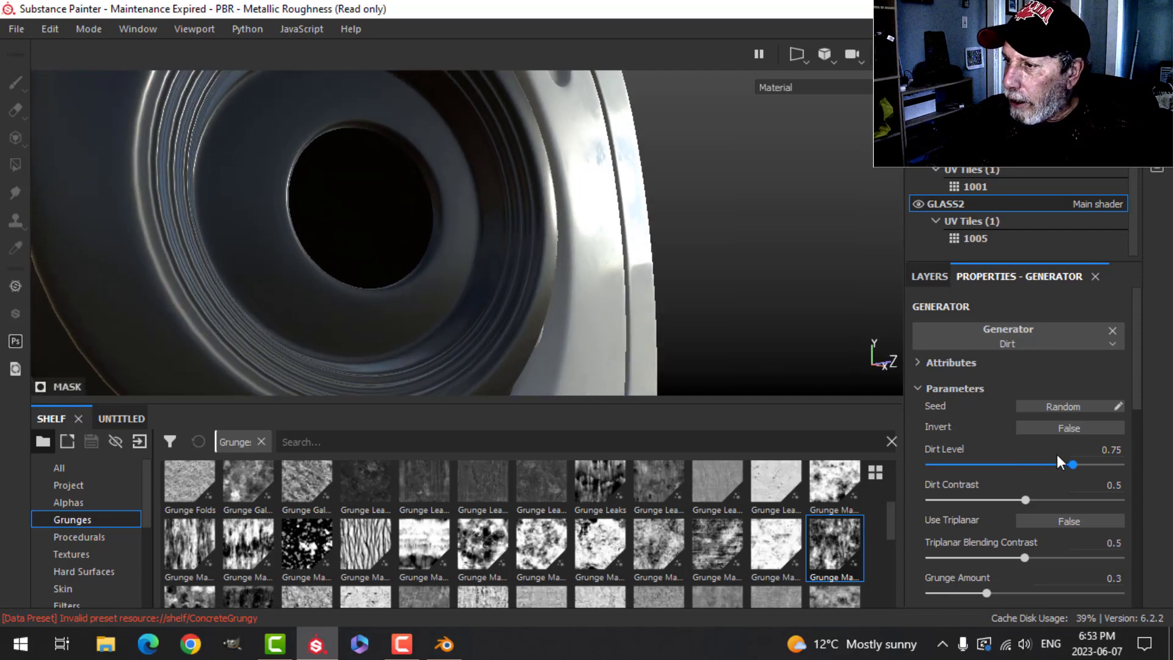
pyautogui.moveTo(1071, 464); pyautogui.dragTo(983, 466)
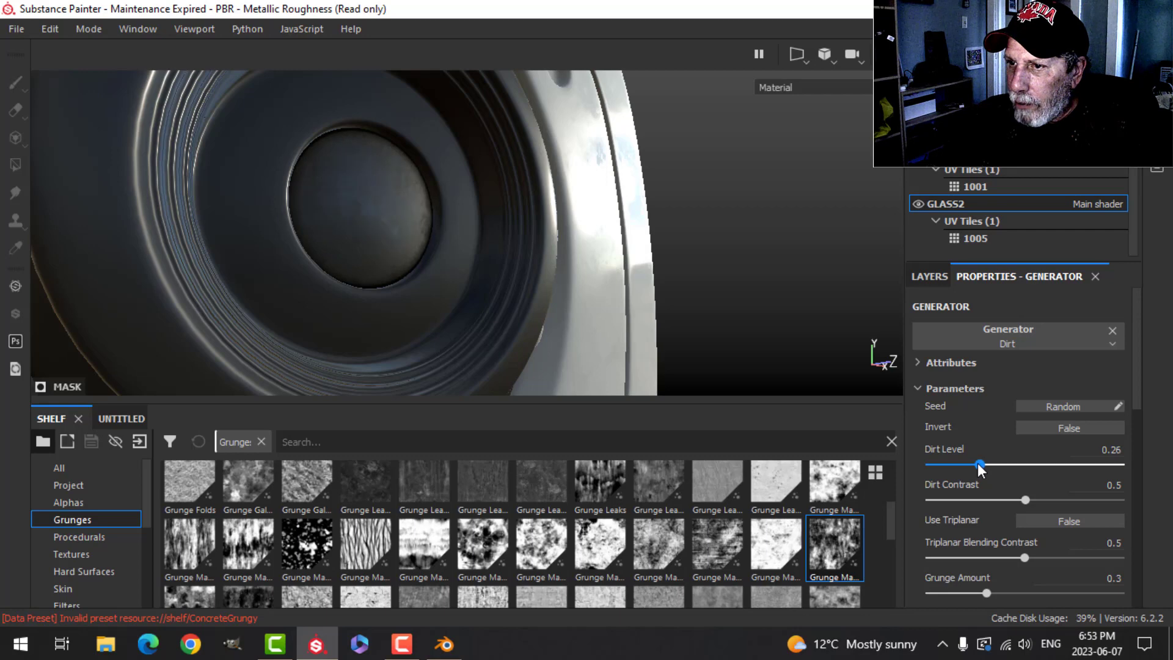
pyautogui.moveTo(977, 463); pyautogui.dragTo(975, 463)
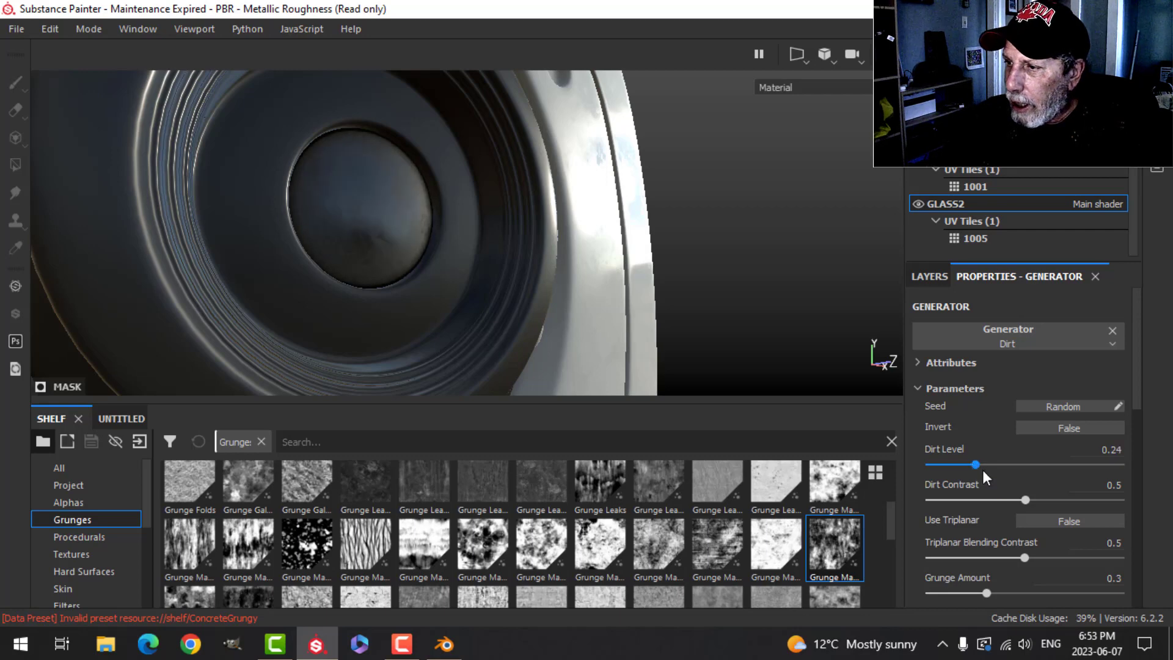
pyautogui.click(1039, 519)
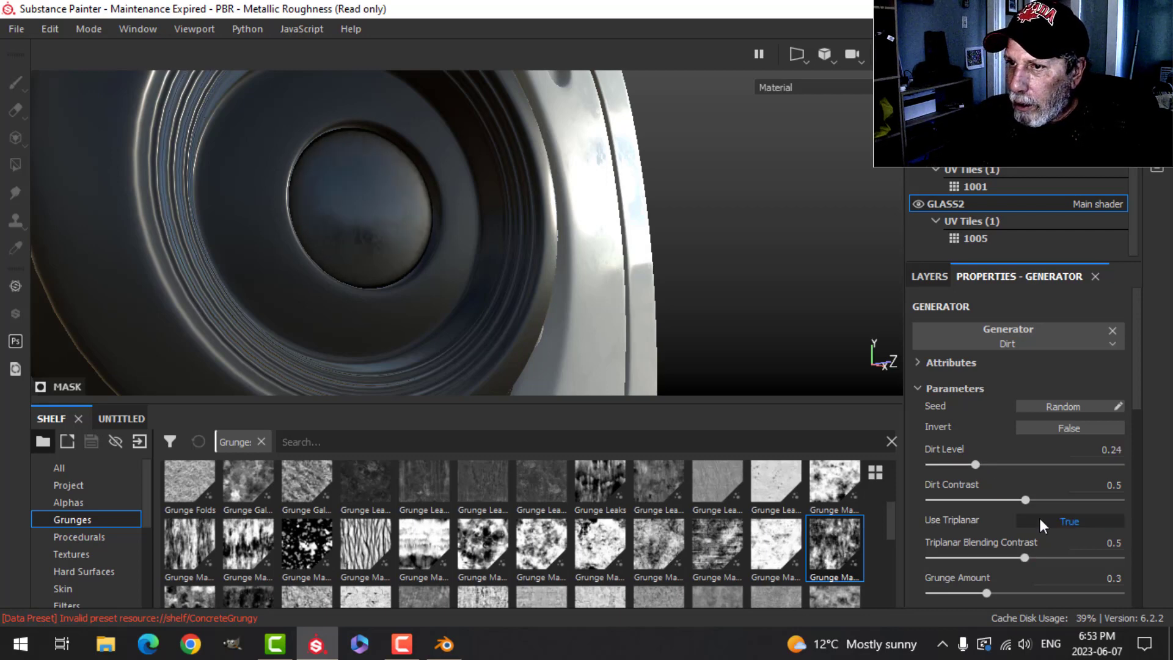
pyautogui.moveTo(1024, 558); pyautogui.dragTo(956, 592)
pyautogui.scroll(-3, 527, 292)
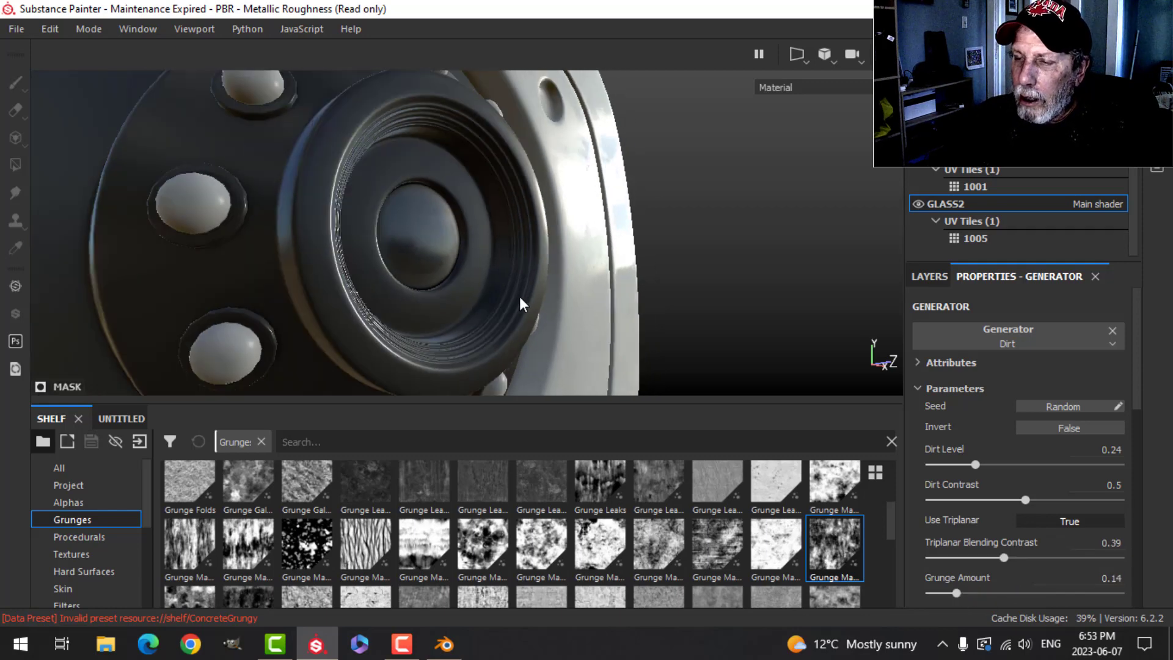
# - Inspect the dirt effect on the camera lens and body from several angles
pyautogui.moveTo(520, 296)
pyautogui.keyDown('alt'); pyautogui.mouseDown()
pyautogui.moveTo(475, 211)
pyautogui.moveTo(568, 288)
pyautogui.moveTo(510, 262)
pyautogui.moveTo(502, 280)
pyautogui.mouseUp(); pyautogui.keyUp('alt')
pyautogui.scroll(-3, 574, 292)
pyautogui.scroll(3, 526, 311)
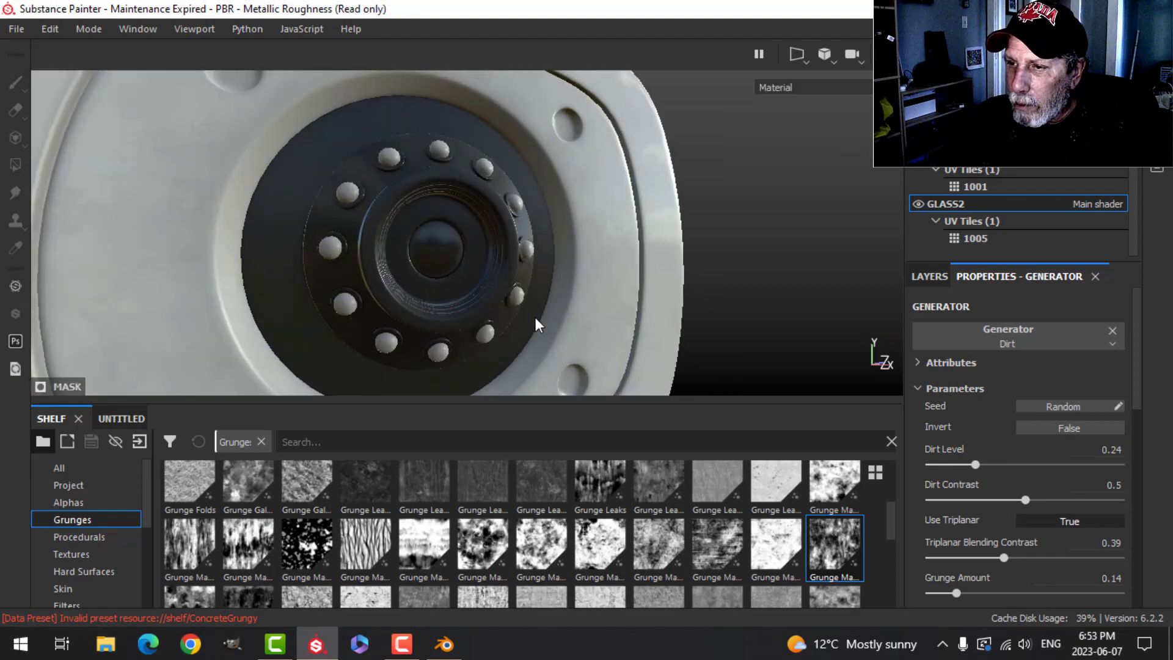
pyautogui.keyDown('alt'); pyautogui.moveTo(537, 324); pyautogui.dragTo(503, 302); pyautogui.keyUp('alt')
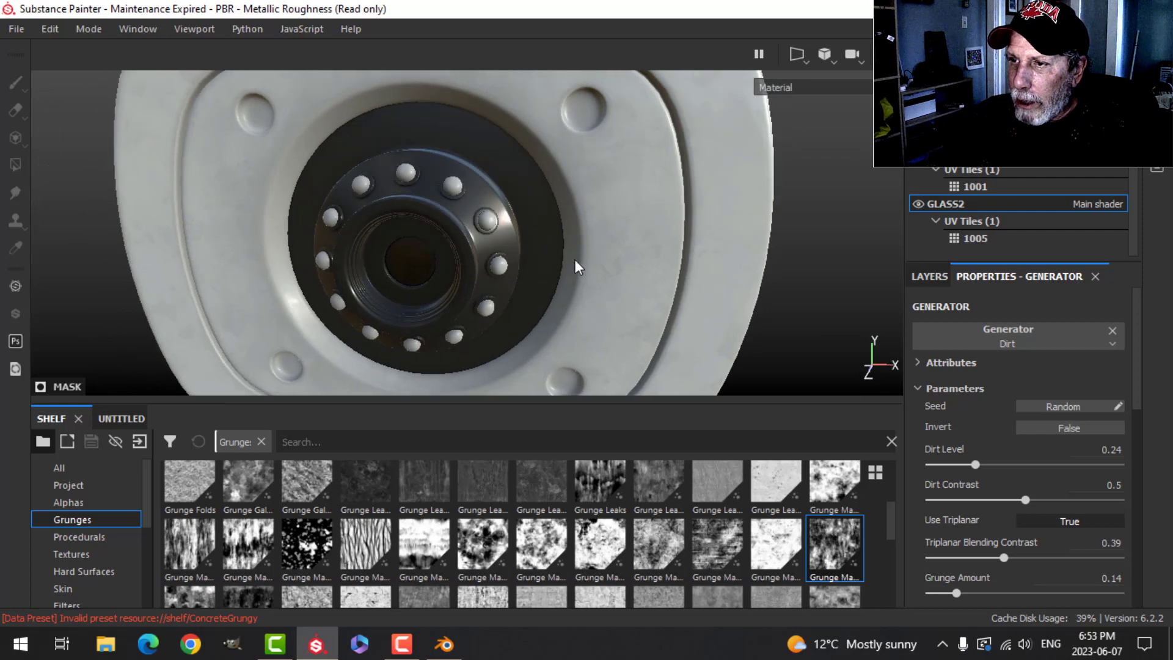
pyautogui.keyDown('alt'); pyautogui.moveTo(578, 267); pyautogui.dragTo(483, 266); pyautogui.keyUp('alt')
pyautogui.moveTo(568, 268)
pyautogui.keyDown('alt'); pyautogui.mouseDown(button='middle')
pyautogui.moveTo(599, 298)
pyautogui.moveTo(632, 301)
pyautogui.moveTo(588, 278)
pyautogui.mouseUp(button='middle'); pyautogui.keyUp('alt')
pyautogui.scroll(-3, 663, 307)
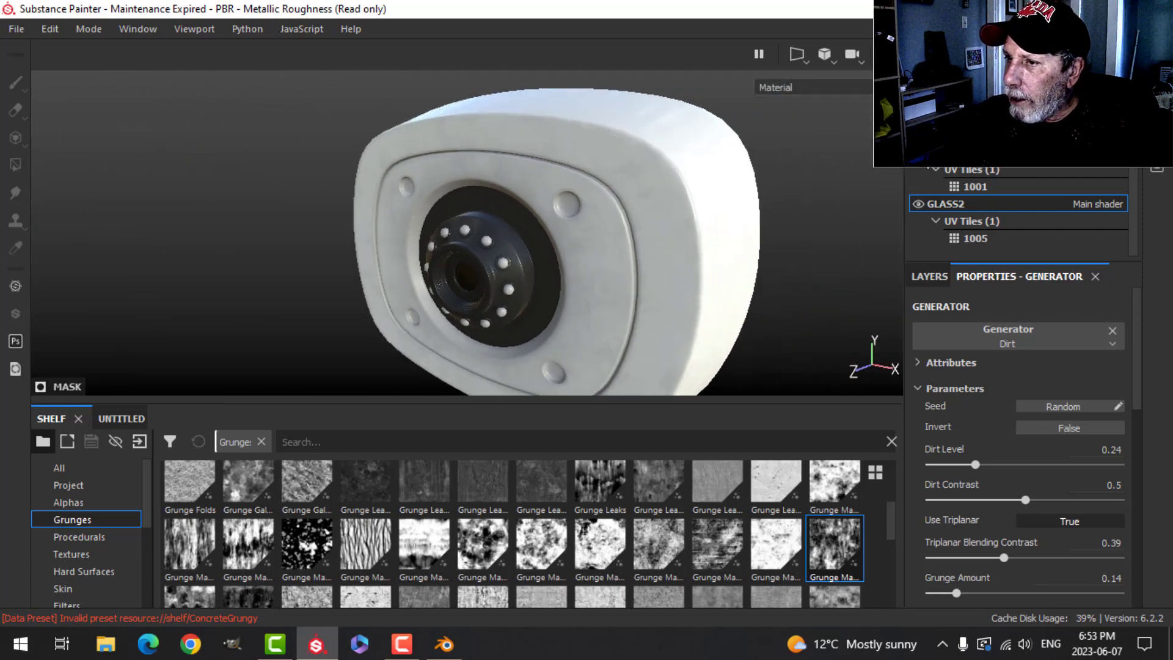
pyautogui.scroll(1, 616, 265)
pyautogui.scroll(-4, 617, 280)
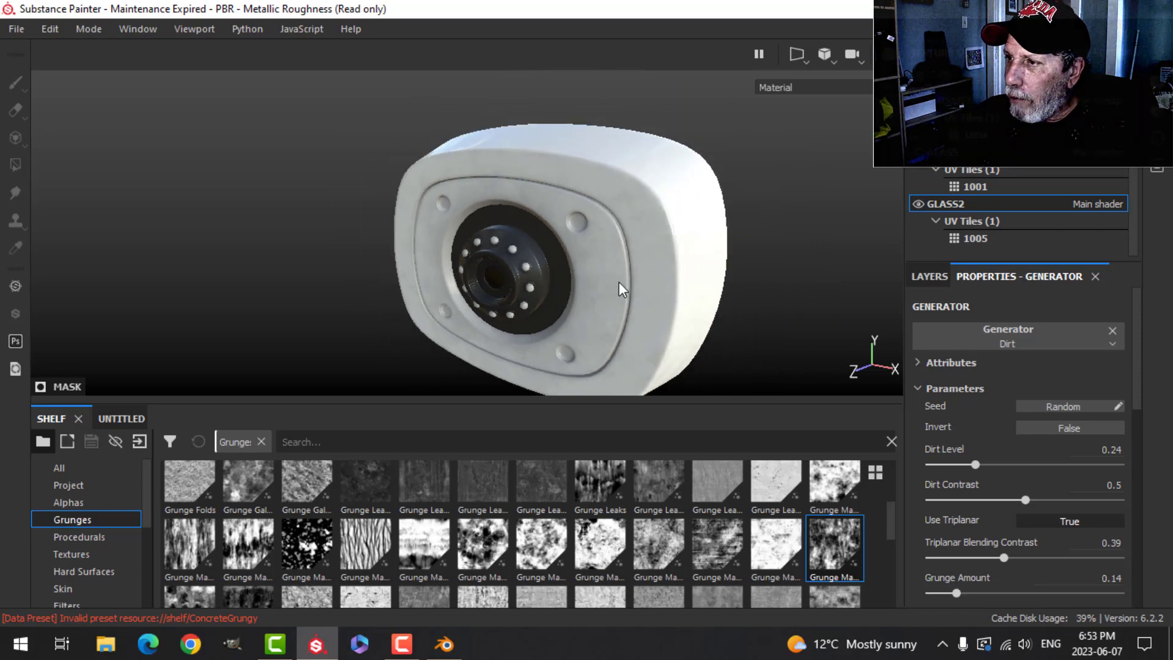
pyautogui.keyDown('alt'); pyautogui.moveTo(605, 279); pyautogui.dragTo(555, 274, button='middle'); pyautogui.keyUp('alt')
# - Switch to the EMISSIVE texture set and delete its default layer
pyautogui.click(948, 101)
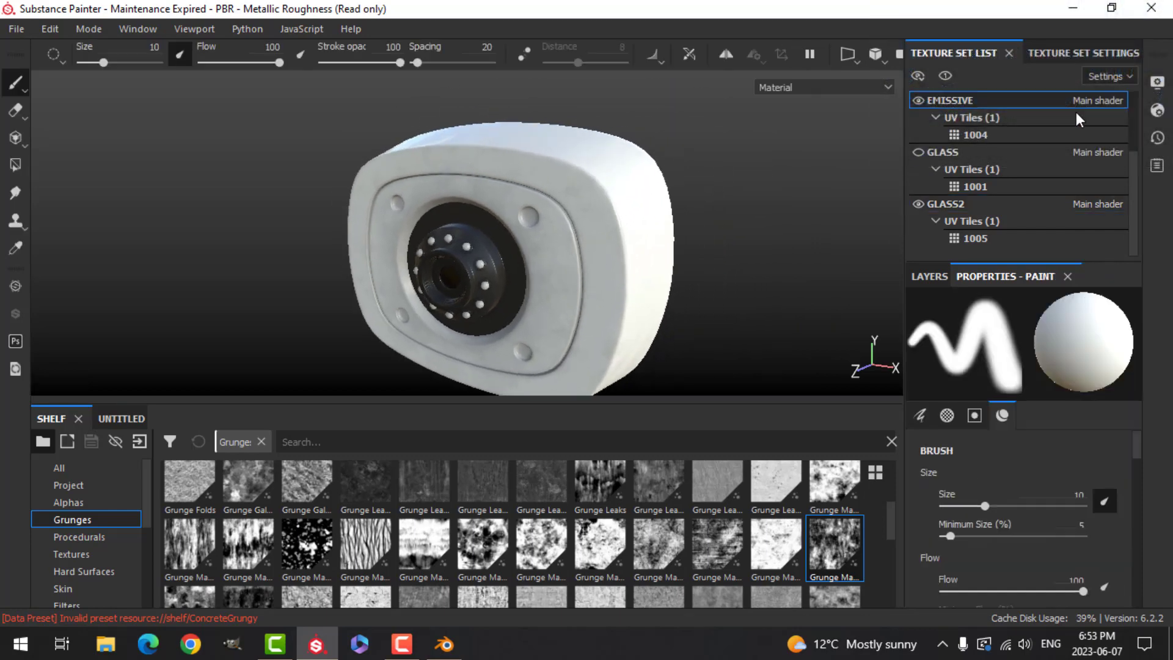
pyautogui.click(927, 276)
pyautogui.click(1128, 301)
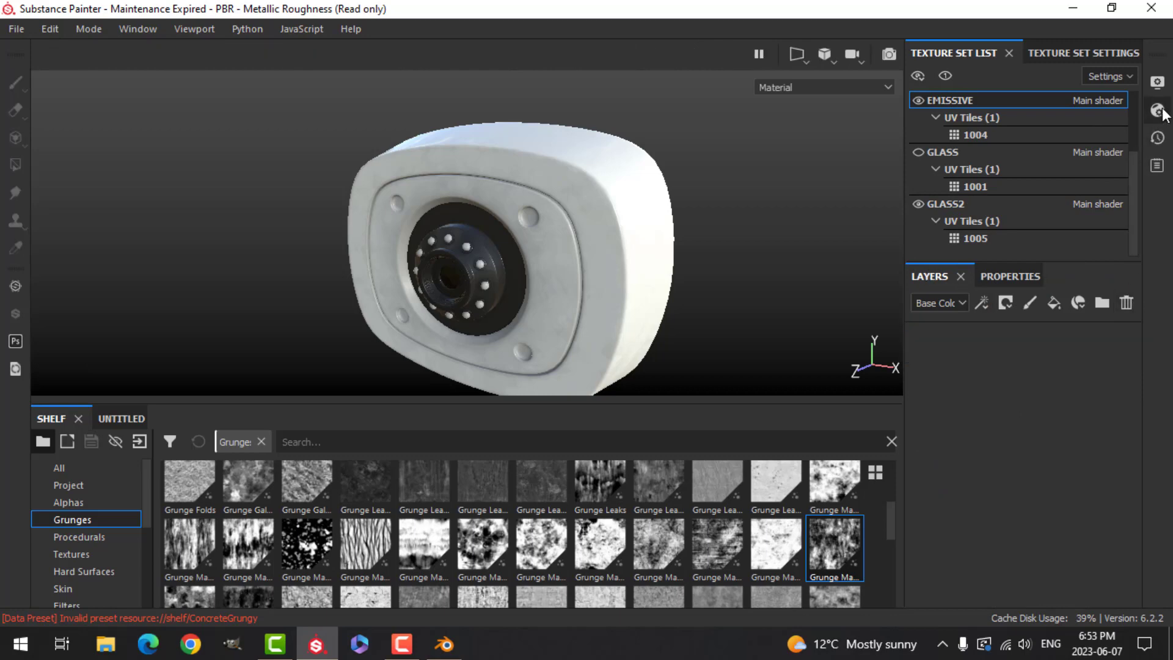
# - Add an Emissive channel in the EMISSIVE texture set's settings
pyautogui.click(1082, 54)
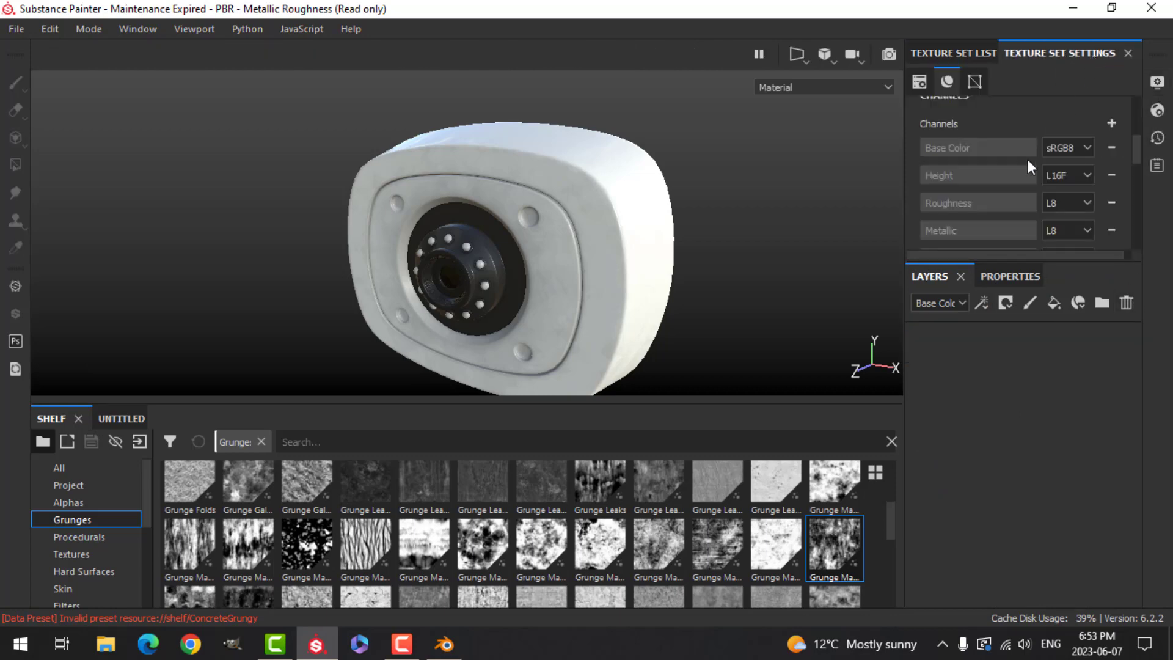
pyautogui.click(1111, 123)
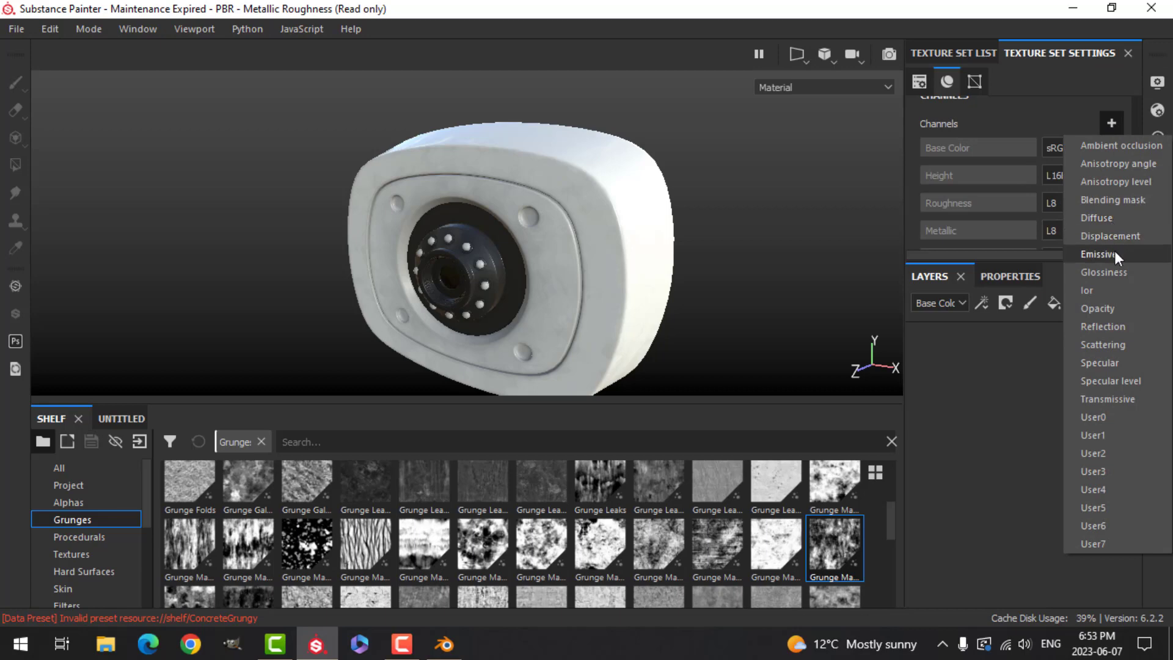
pyautogui.click(1098, 253)
# - Raise the Emissive Intensity in the shader settings
pyautogui.click(1157, 111)
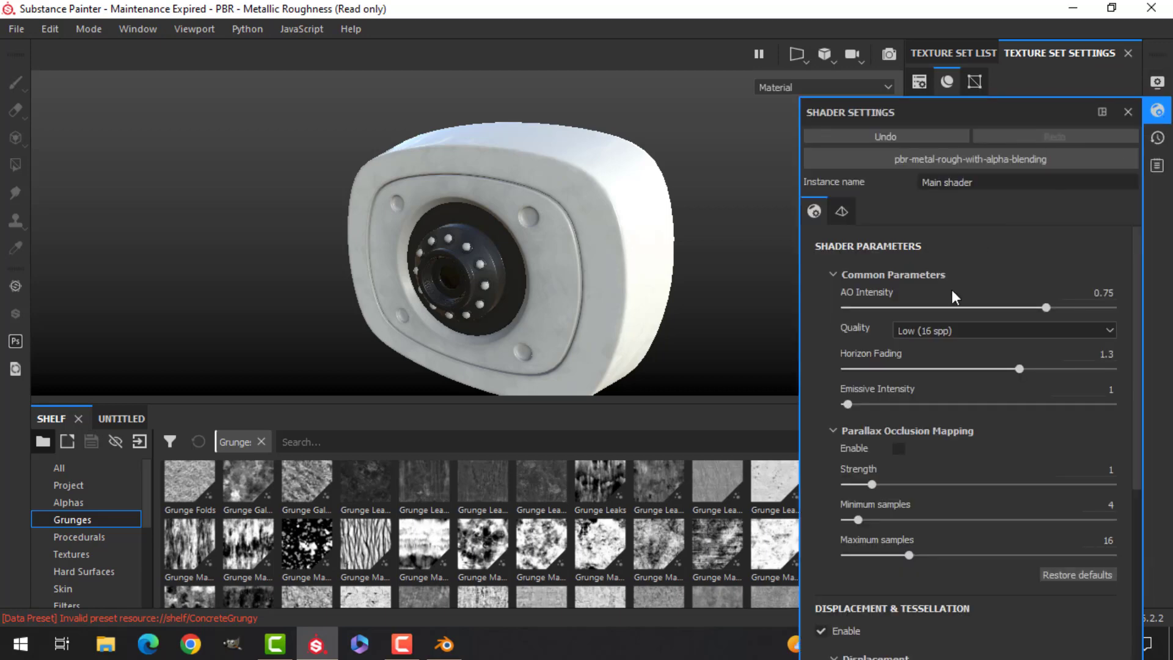
pyautogui.moveTo(849, 401); pyautogui.dragTo(867, 403)
pyautogui.click(1146, 111)
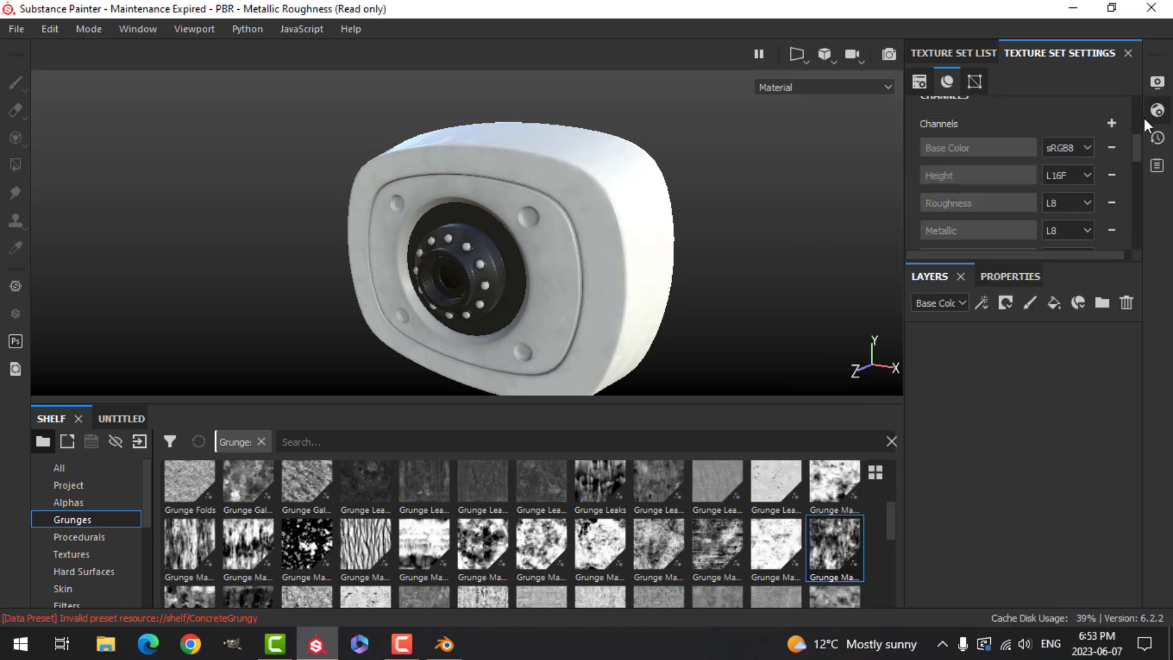
# - Add a fill layer to the EMISSIVE texture set and limit it to the emissive channel only
pyautogui.click(1055, 303)
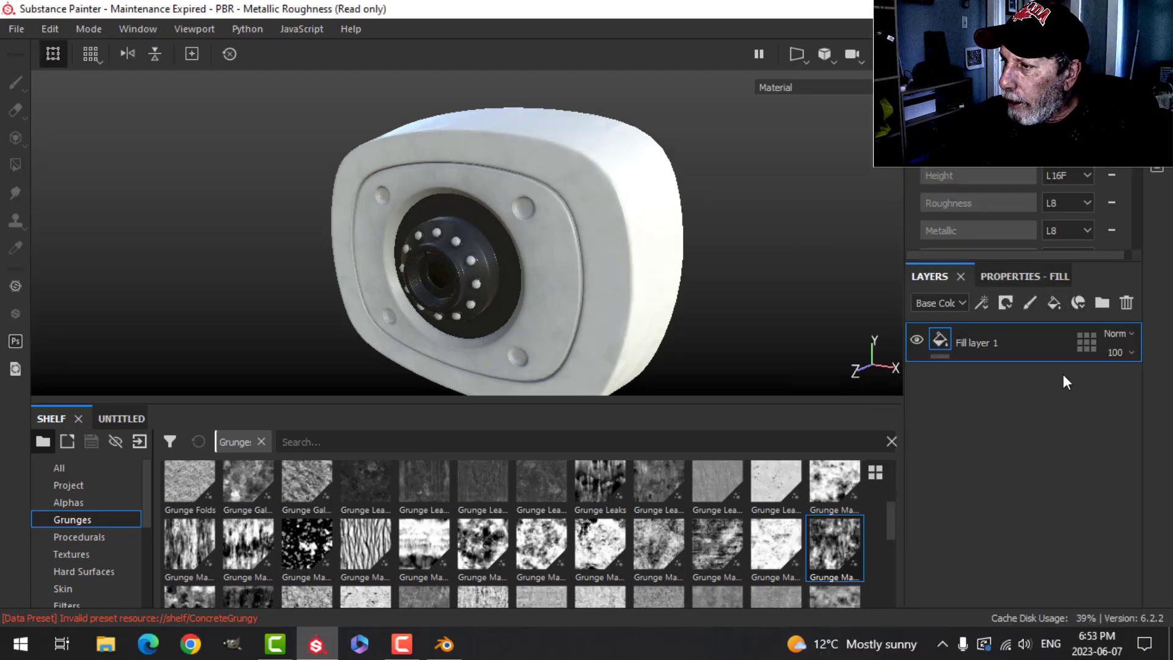
pyautogui.click(1039, 340)
pyautogui.scroll(-5, 1056, 458)
pyautogui.scroll(5, 1058, 465)
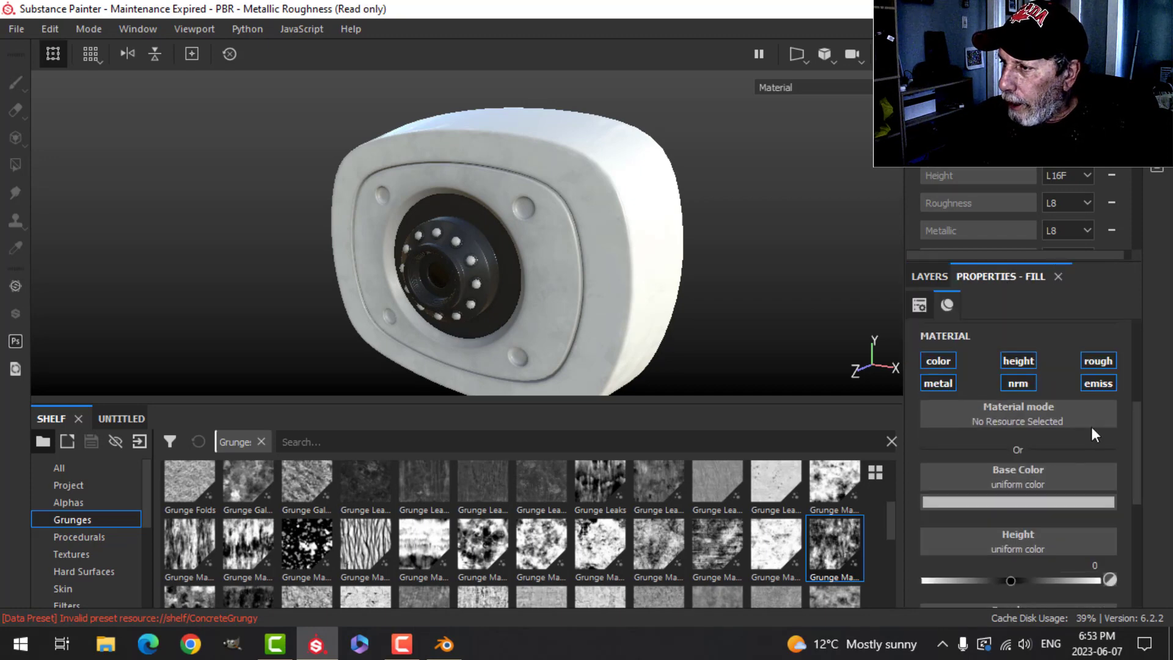
pyautogui.click(1097, 383)
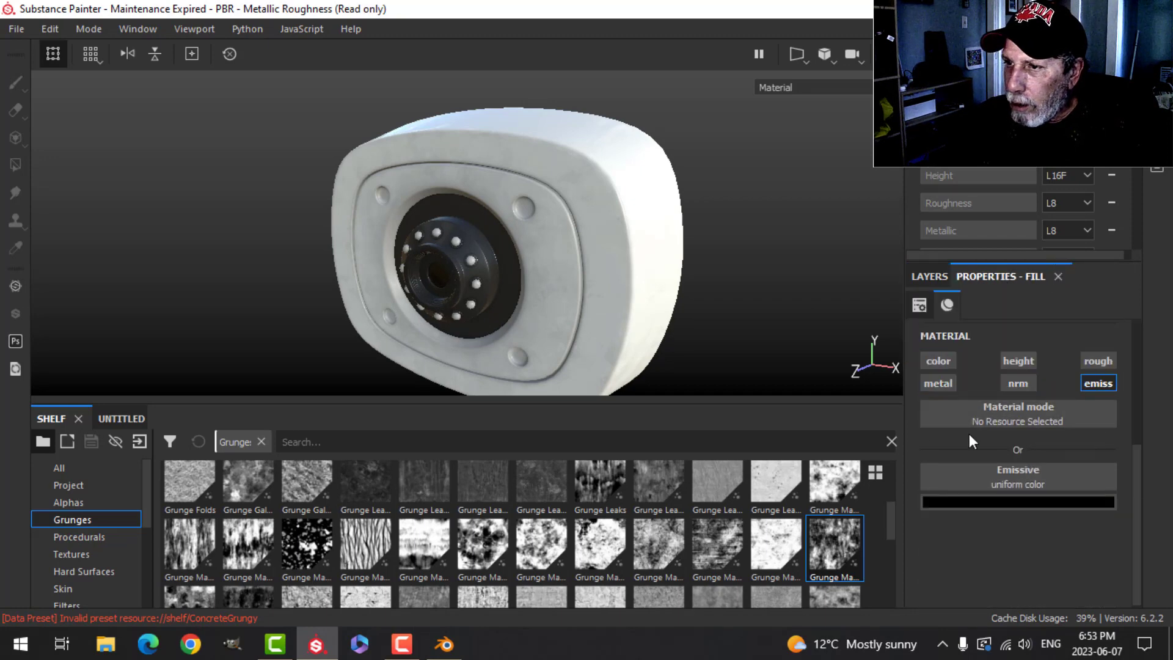
# - Set the fill layer's emissive color to a cyan (R 0.145, G 0.649, B 0.586)
pyautogui.click(1026, 499)
pyautogui.click(1127, 305)
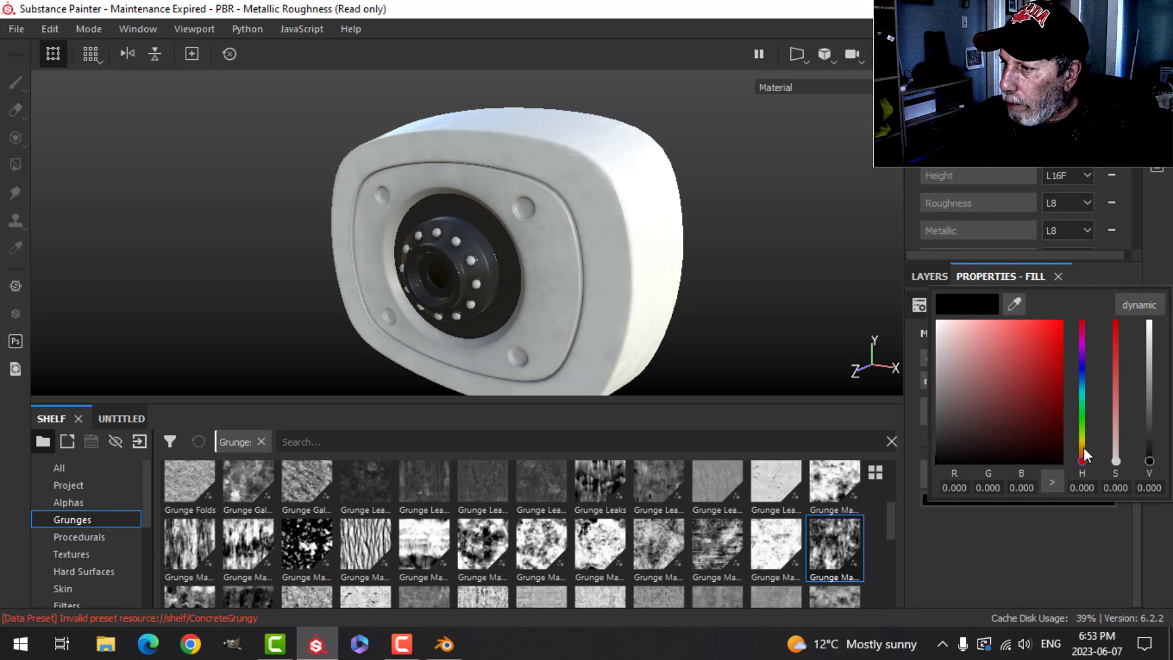
pyautogui.moveTo(1084, 447); pyautogui.dragTo(1075, 394)
pyautogui.click(991, 349)
pyautogui.moveTo(992, 349)
pyautogui.mouseDown()
pyautogui.moveTo(996, 336)
pyautogui.moveTo(985, 335)
pyautogui.moveTo(998, 344)
pyautogui.mouseUp()
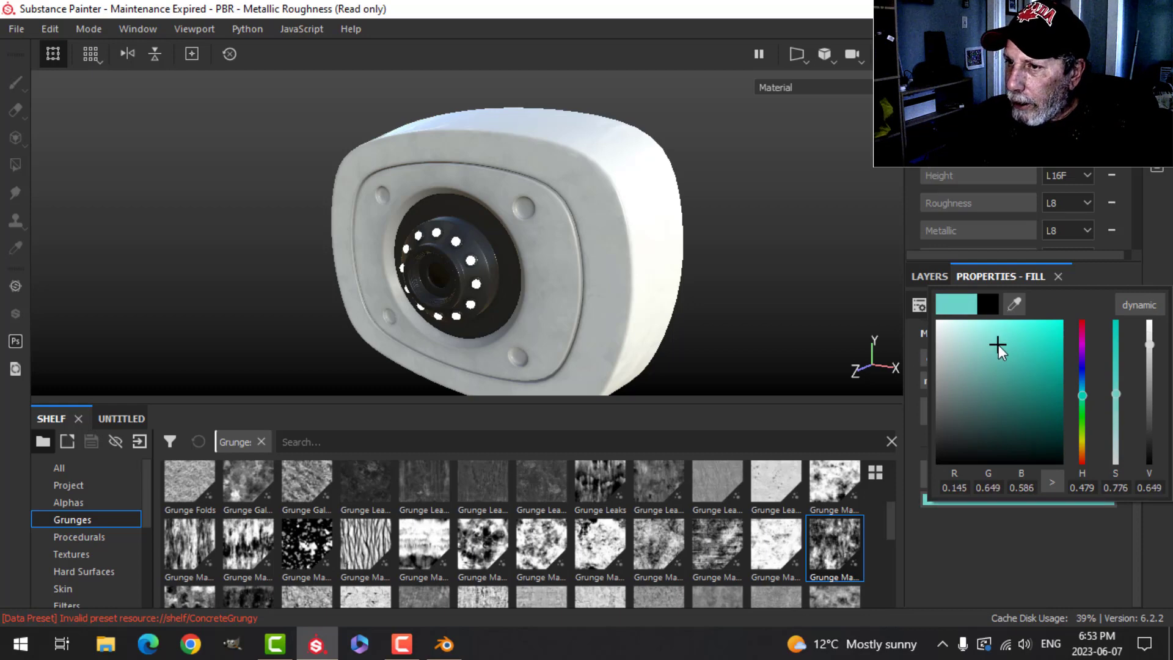
pyautogui.click(774, 258)
# - Activate post effects in the display settings and enable Glare
pyautogui.scroll(3, 758, 276)
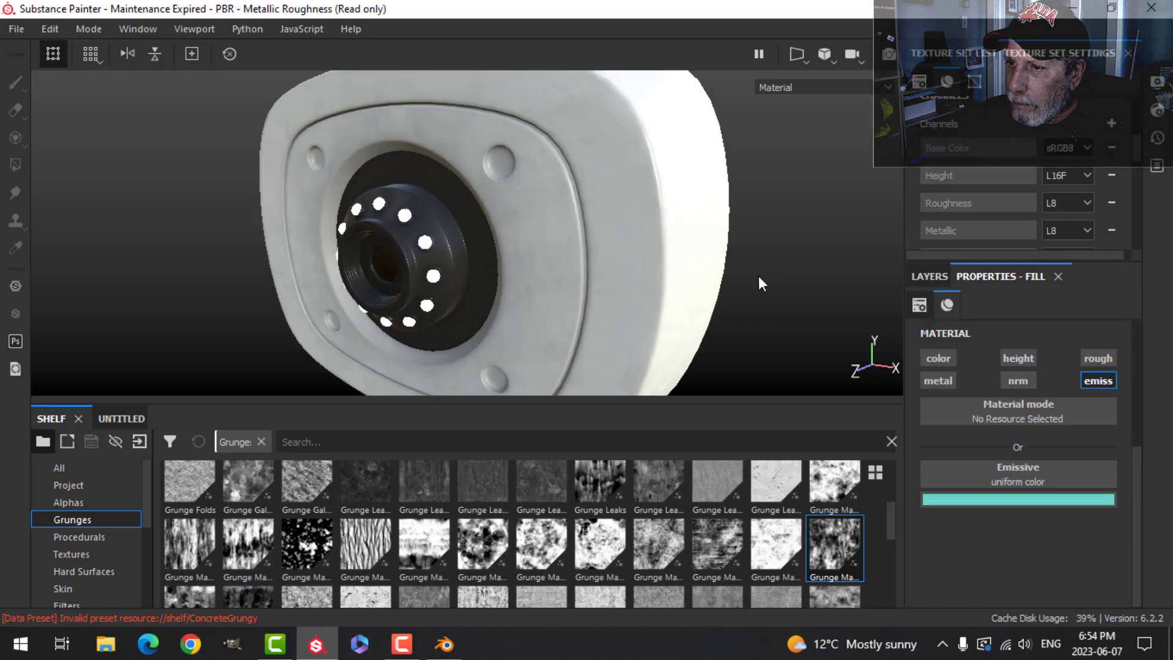
pyautogui.keyDown('alt'); pyautogui.moveTo(758, 276); pyautogui.dragTo(678, 288); pyautogui.keyUp('alt')
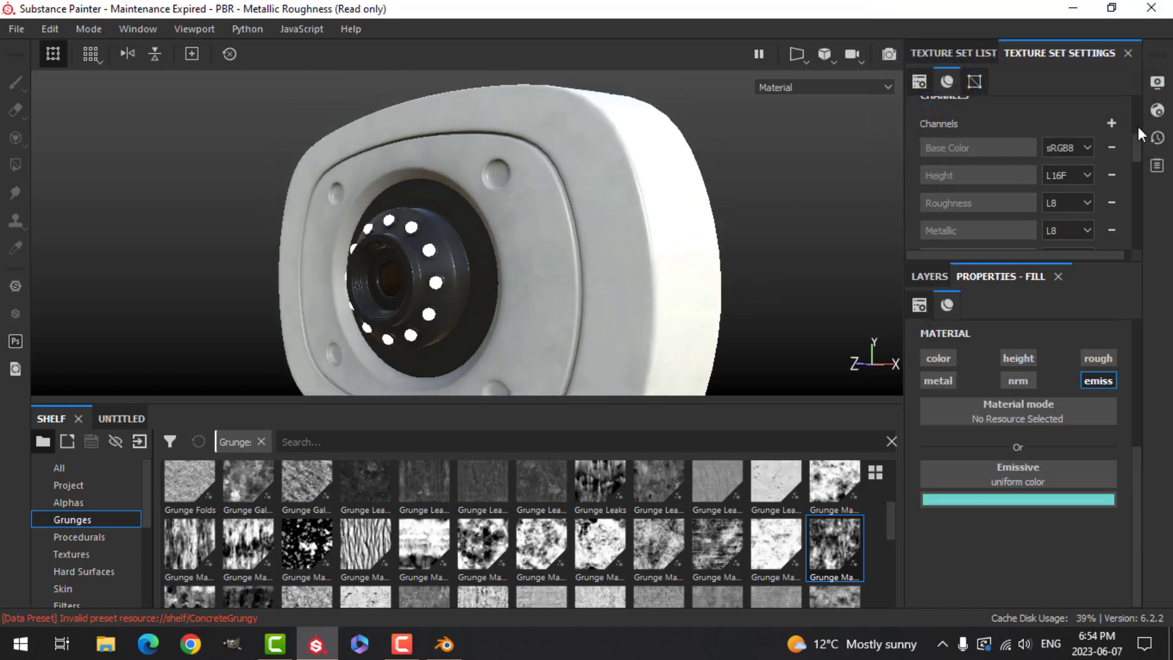
pyautogui.click(1159, 86)
pyautogui.scroll(-8, 956, 333)
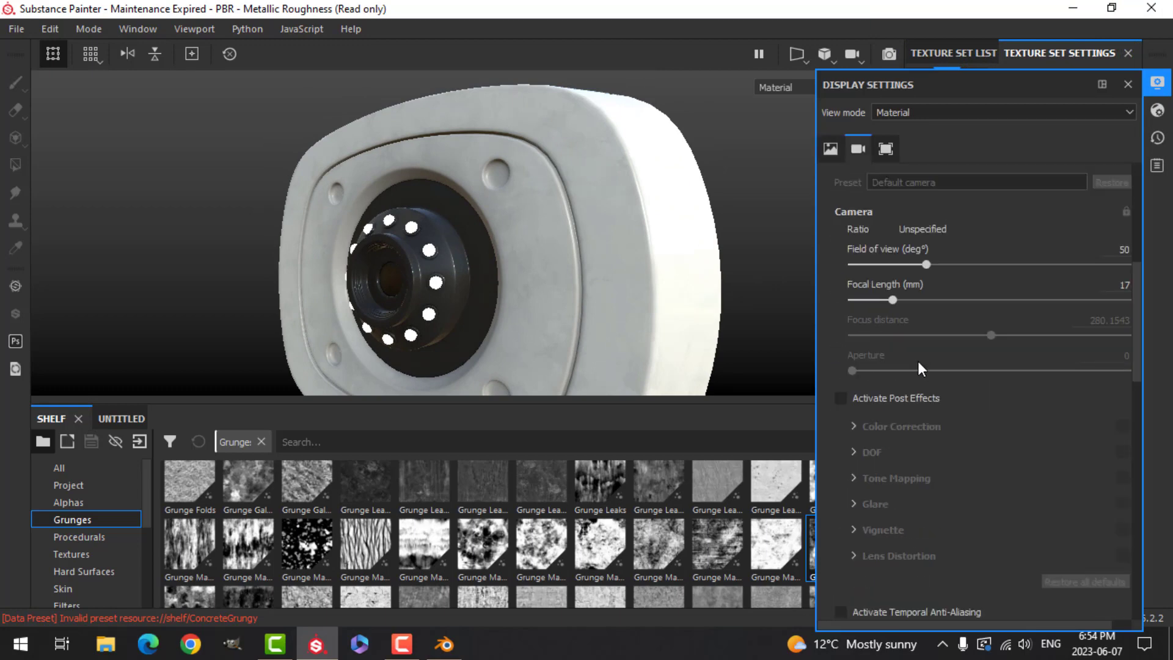
pyautogui.scroll(-2, 904, 365)
pyautogui.click(843, 297)
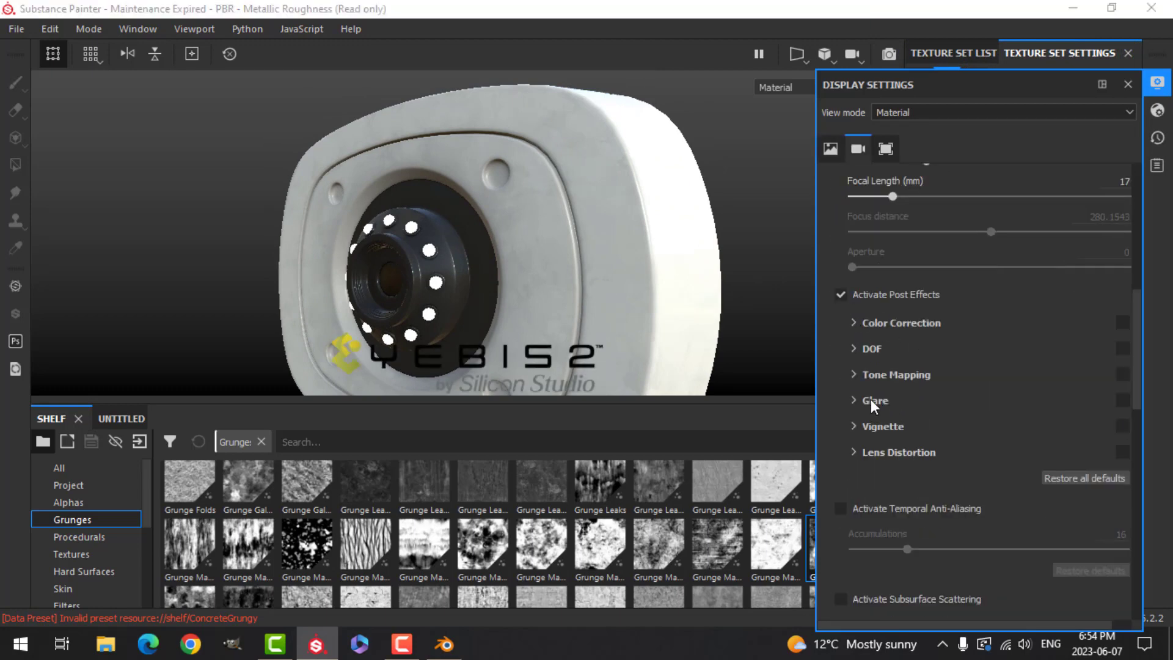
pyautogui.click(1122, 400)
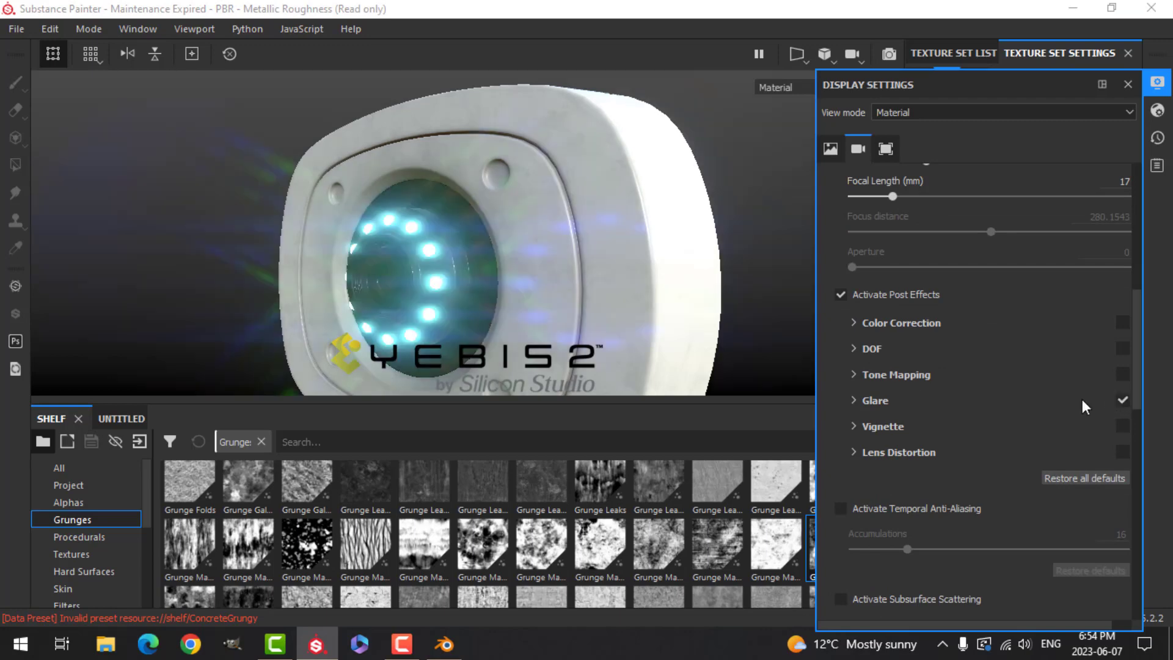
# - Set the Glare shape to Bloom and close the display settings
pyautogui.click(862, 408)
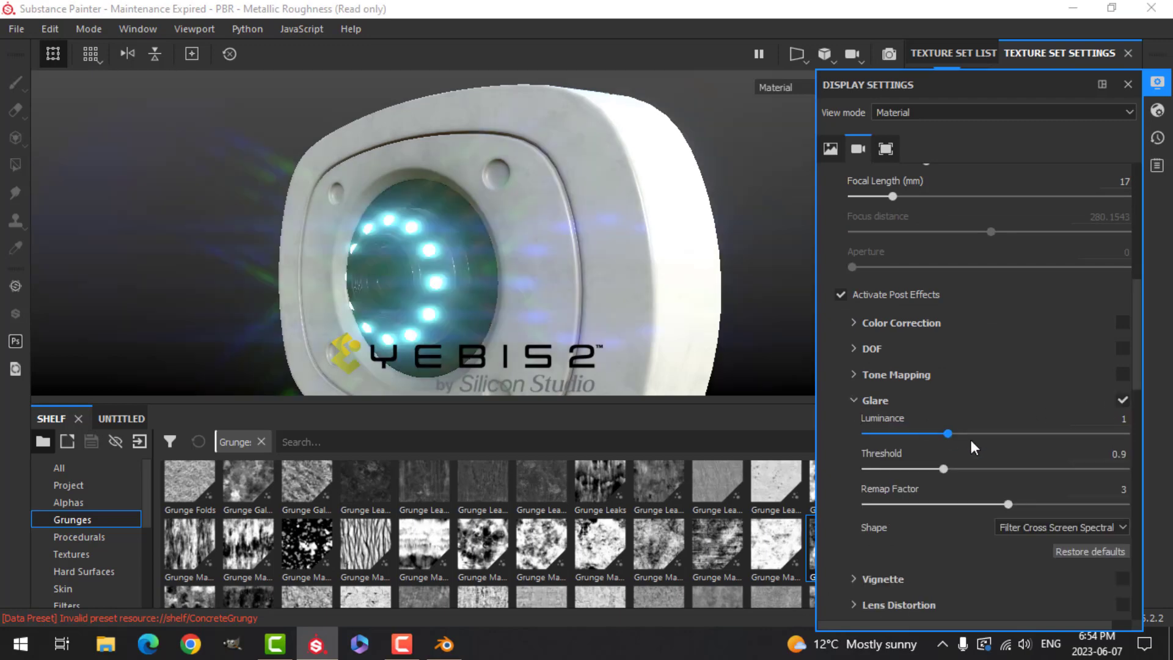
pyautogui.click(1072, 524)
pyautogui.click(1031, 537)
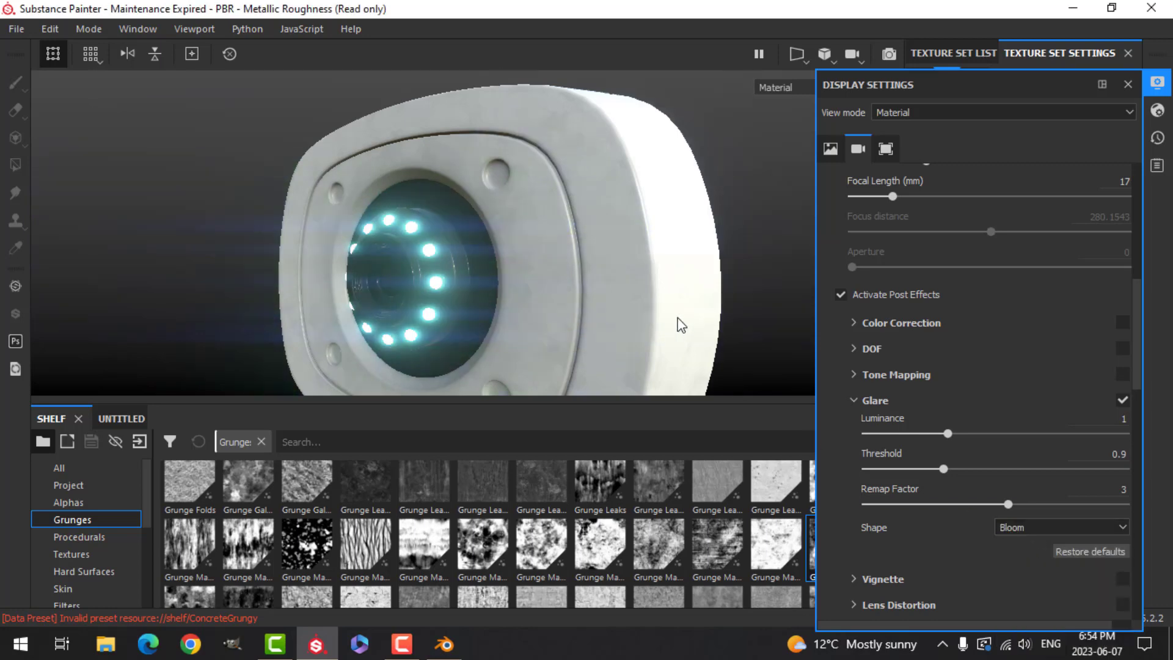
pyautogui.click(1157, 110)
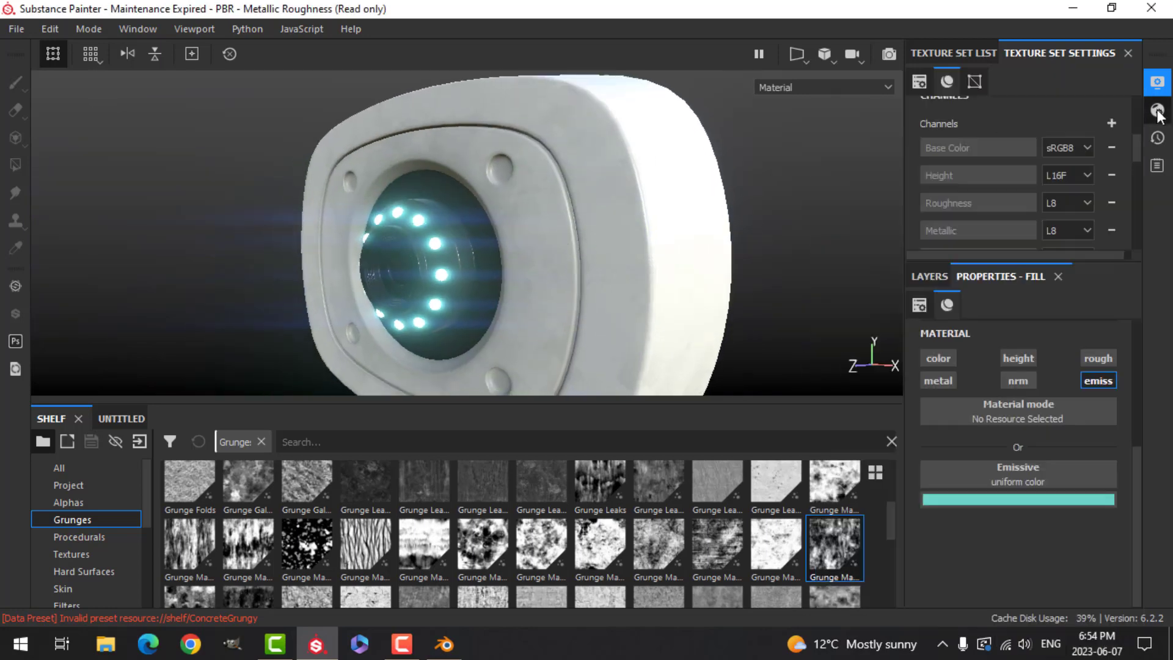
# - Inspect the glowing emissive lights and shader settings from several angles
pyautogui.moveTo(870, 401); pyautogui.dragTo(860, 403)
pyautogui.keyDown('alt'); pyautogui.moveTo(623, 280); pyautogui.dragTo(639, 262); pyautogui.keyUp('alt')
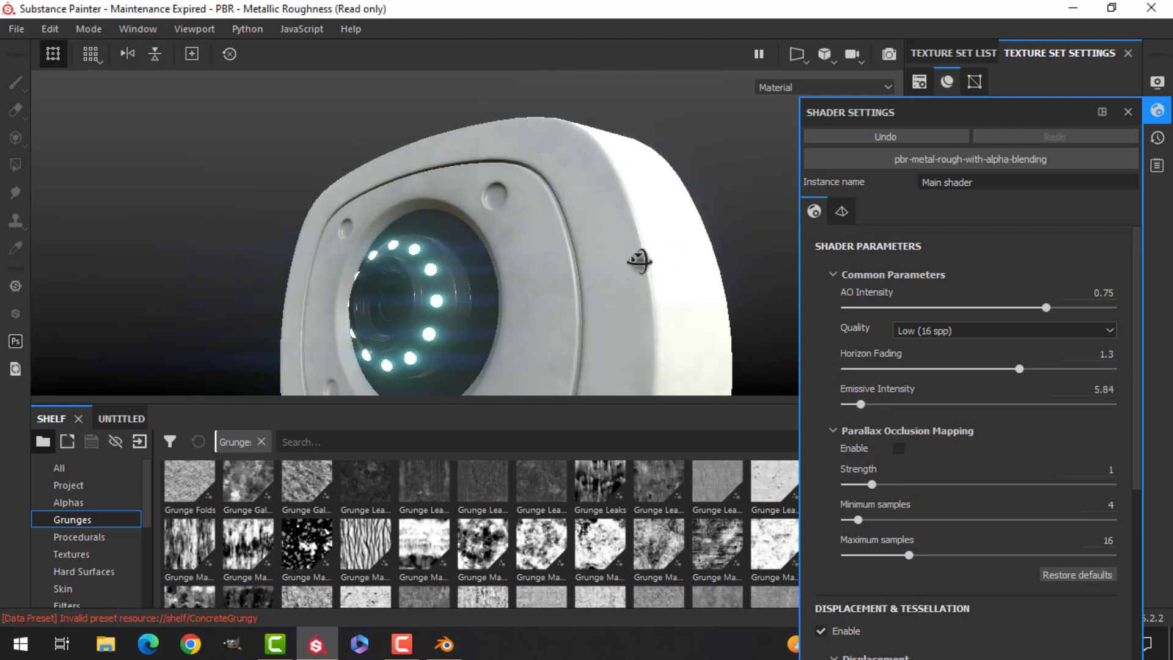
pyautogui.click(1156, 111)
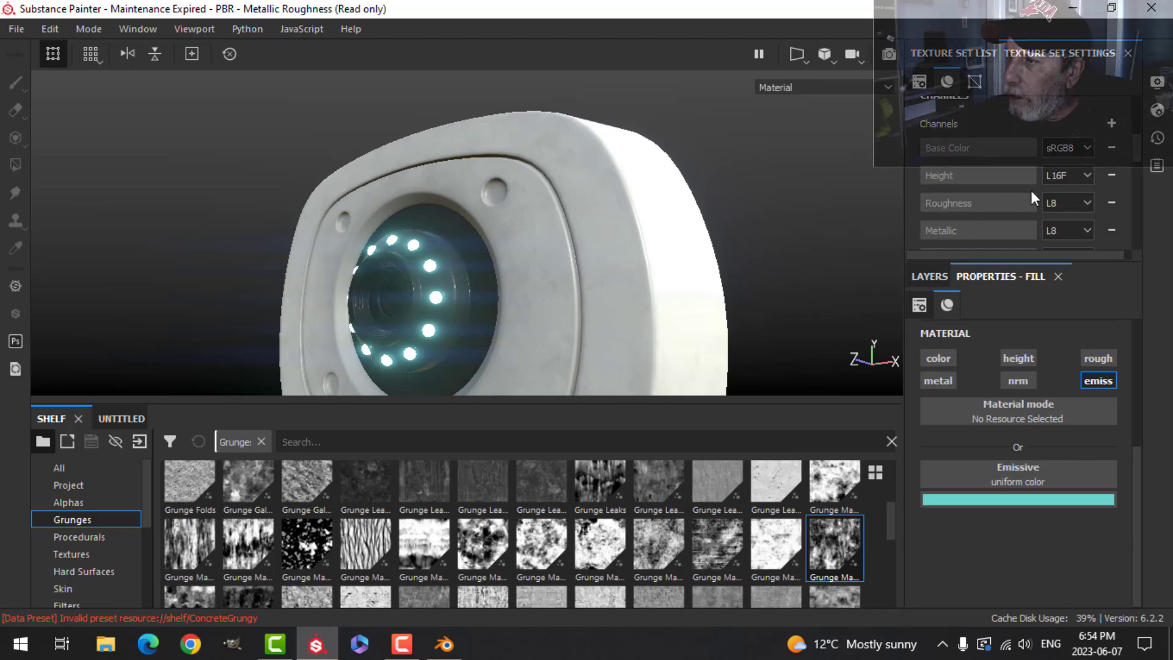
pyautogui.scroll(-3, 613, 255)
pyautogui.keyDown('alt'); pyautogui.moveTo(613, 254); pyautogui.dragTo(738, 200); pyautogui.keyUp('alt')
pyautogui.keyDown('alt'); pyautogui.moveTo(834, 208); pyautogui.dragTo(776, 211); pyautogui.keyUp('alt')
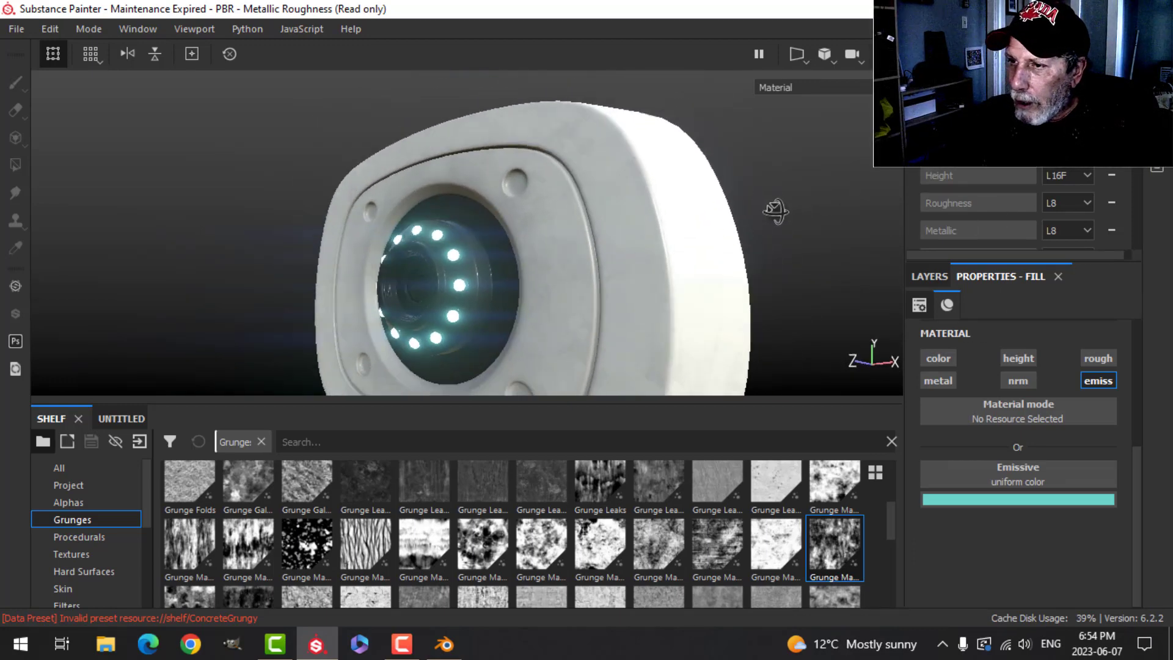
pyautogui.keyDown('alt'); pyautogui.moveTo(590, 230); pyautogui.dragTo(629, 254); pyautogui.keyUp('alt')
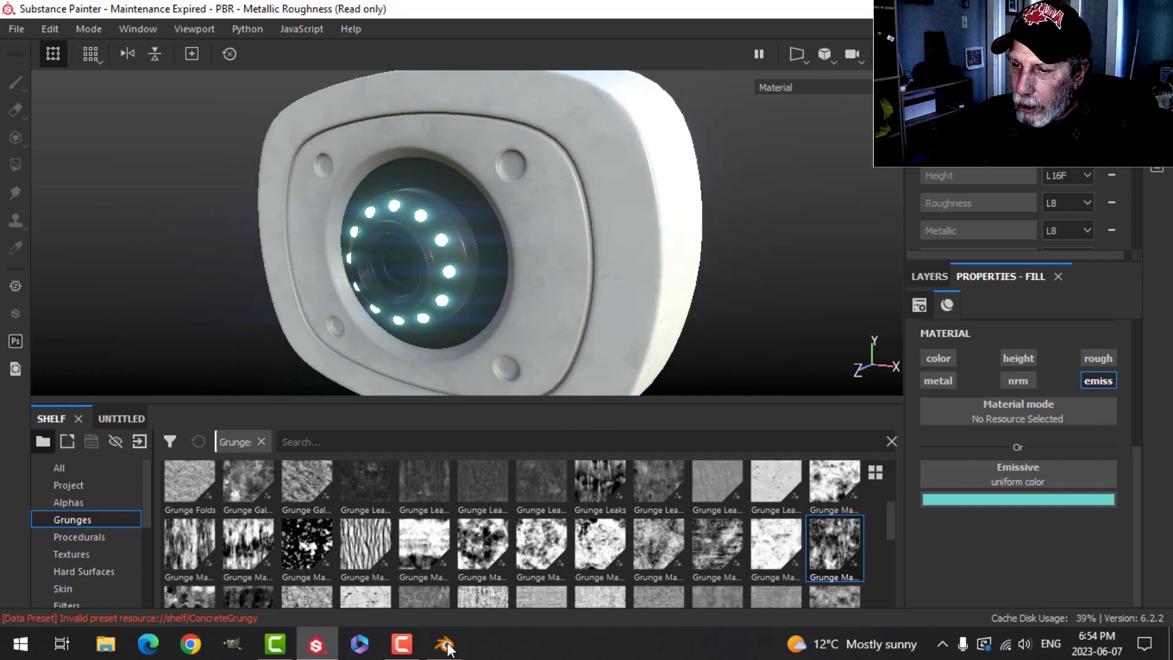
# - Switch to Blender, select all the camera objects and export them as SecurityCameraTexturingVideo.fbx
pyautogui.click(445, 644)
pyautogui.click(476, 320)
pyautogui.moveTo(521, 317)
pyautogui.mouseDown(button='middle')
pyautogui.moveTo(574, 299)
pyautogui.moveTo(492, 316)
pyautogui.moveTo(510, 327)
pyautogui.mouseUp(button='middle')
pyautogui.moveTo(439, 324); pyautogui.dragTo(530, 289)
pyautogui.press('a')
pyautogui.hotkey('alt', 'a')
pyautogui.moveTo(510, 320); pyautogui.dragTo(177, 135, button='middle')
pyautogui.scroll(-4, 551, 305)
pyautogui.press('a')
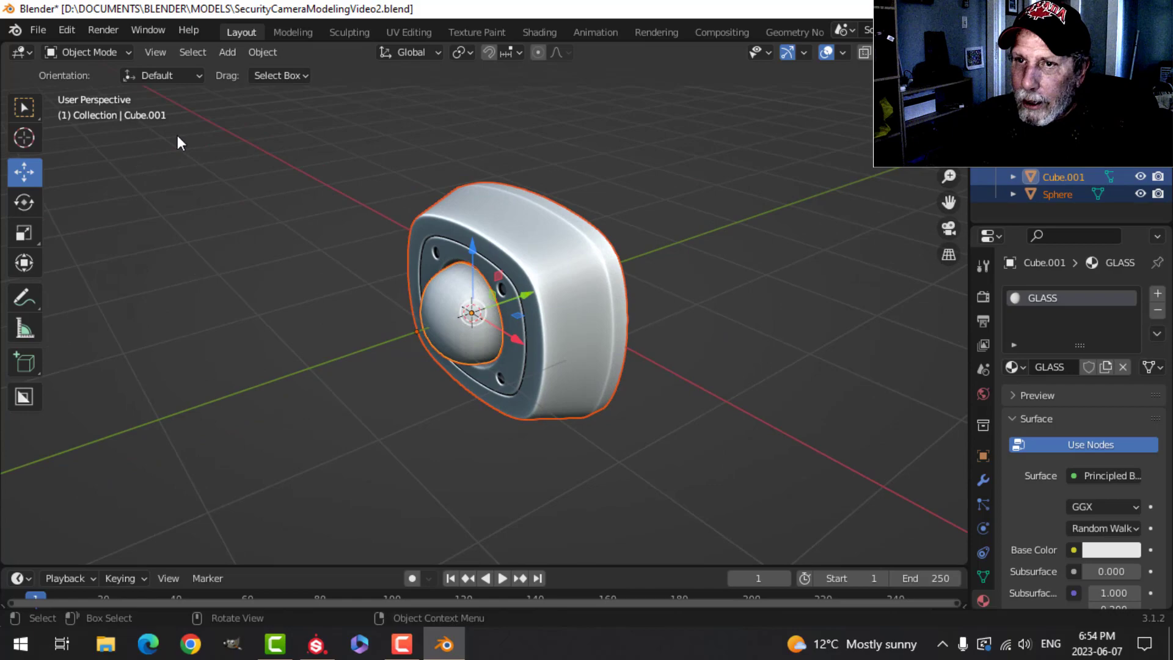
pyautogui.click(38, 30)
pyautogui.moveTo(100, 270)
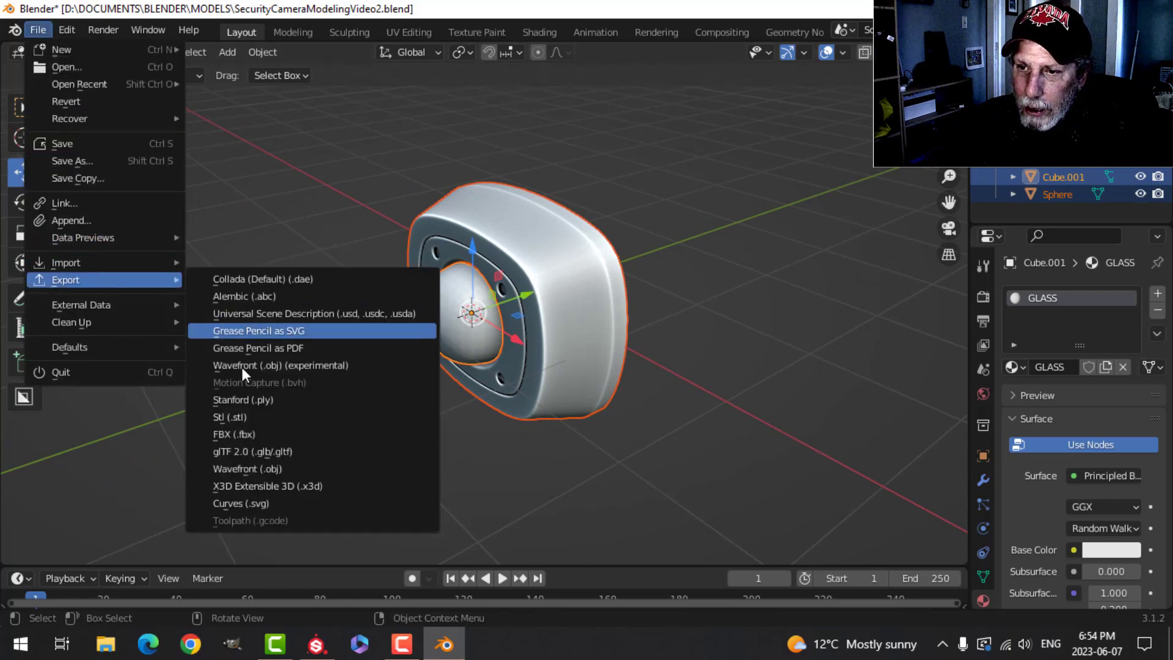
pyautogui.click(257, 435)
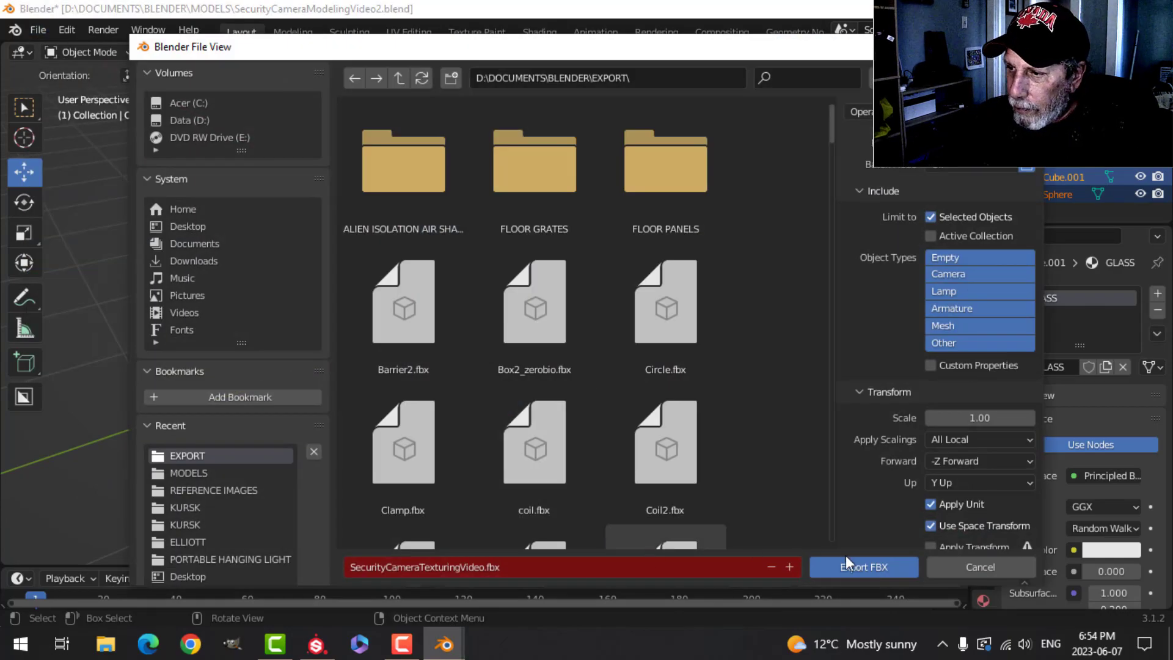
pyautogui.click(845, 565)
# - Switch back to Substance Painter and examine the glass dome's placement in the texture set list and viewport
pyautogui.click(315, 644)
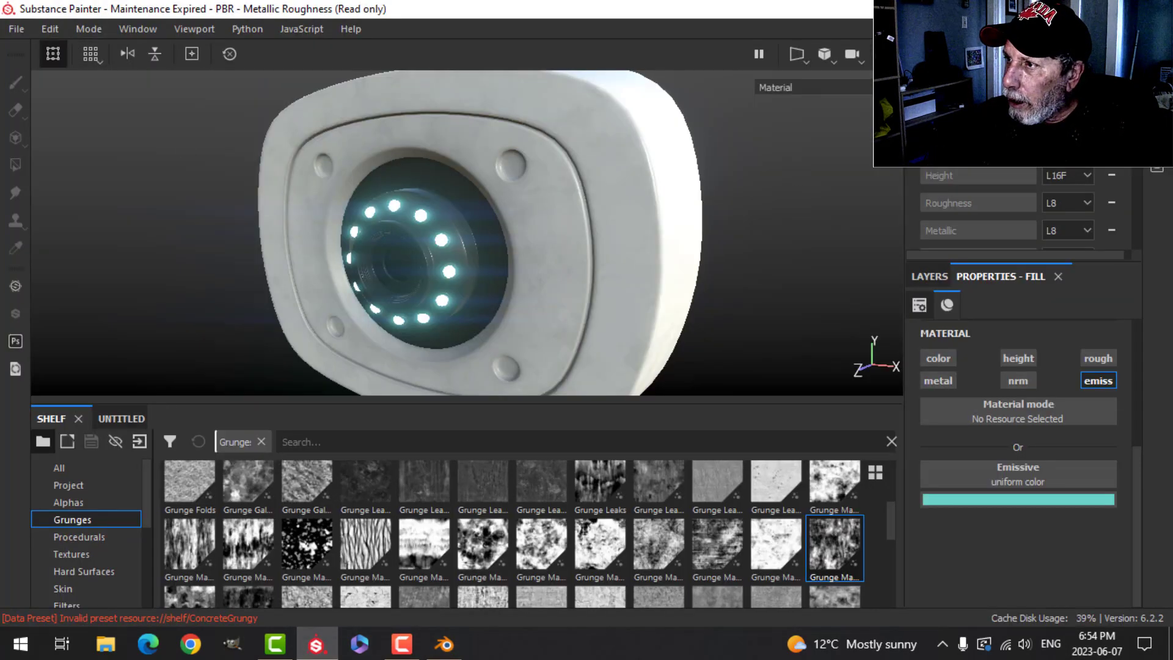
pyautogui.click(950, 53)
pyautogui.click(918, 152)
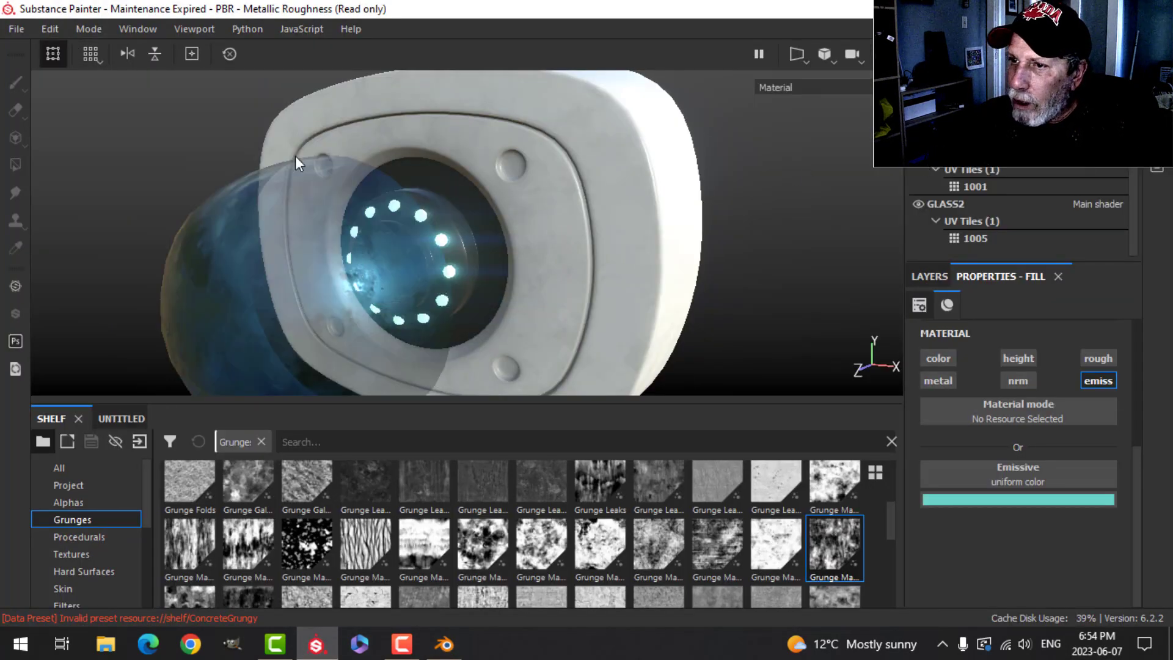
pyautogui.scroll(2, 367, 292)
pyautogui.scroll(-5, 372, 284)
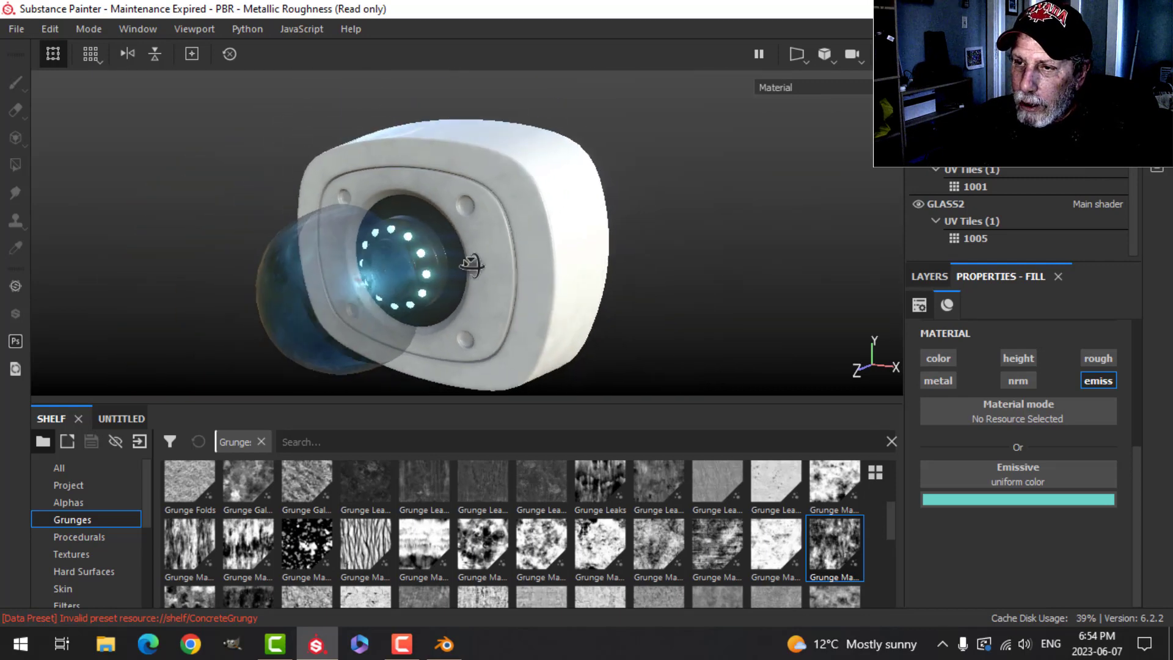
pyautogui.keyDown('alt'); pyautogui.moveTo(474, 263); pyautogui.dragTo(342, 280); pyautogui.keyUp('alt')
pyautogui.keyDown('alt'); pyautogui.moveTo(320, 281); pyautogui.dragTo(334, 322, button='middle'); pyautogui.keyUp('alt')
pyautogui.keyDown('alt'); pyautogui.moveTo(334, 322); pyautogui.dragTo(413, 240); pyautogui.keyUp('alt')
# - Reload the project mesh with SecurityCameraTexturingVideo.fbx through the project configuration
pyautogui.click(50, 29)
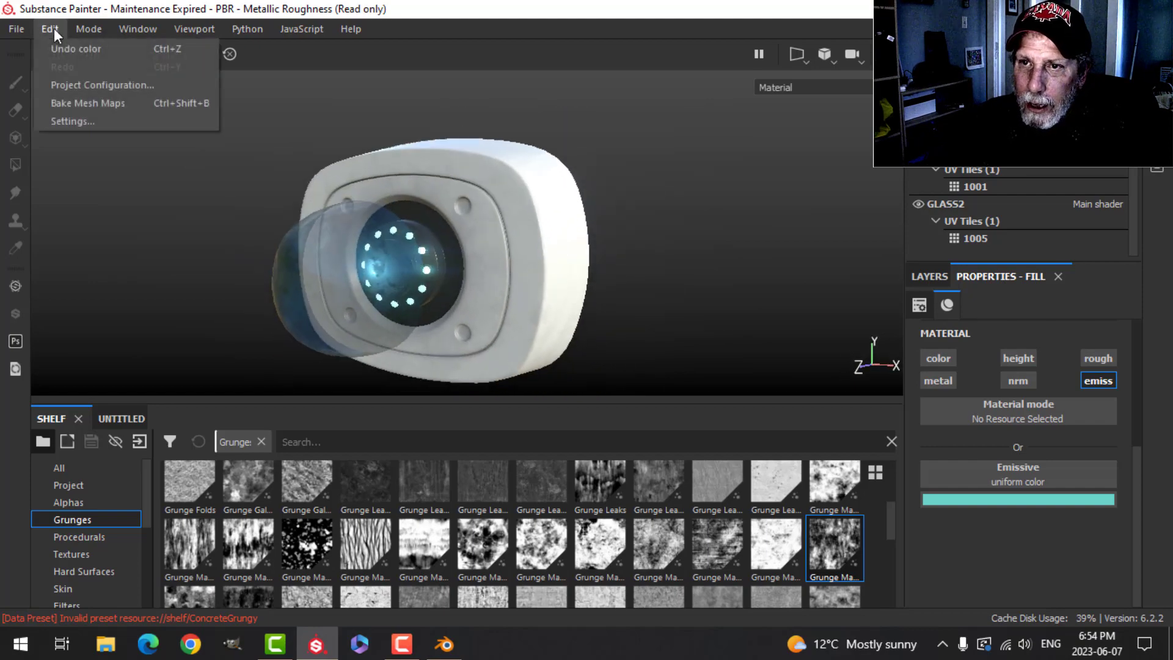
pyautogui.click(82, 84)
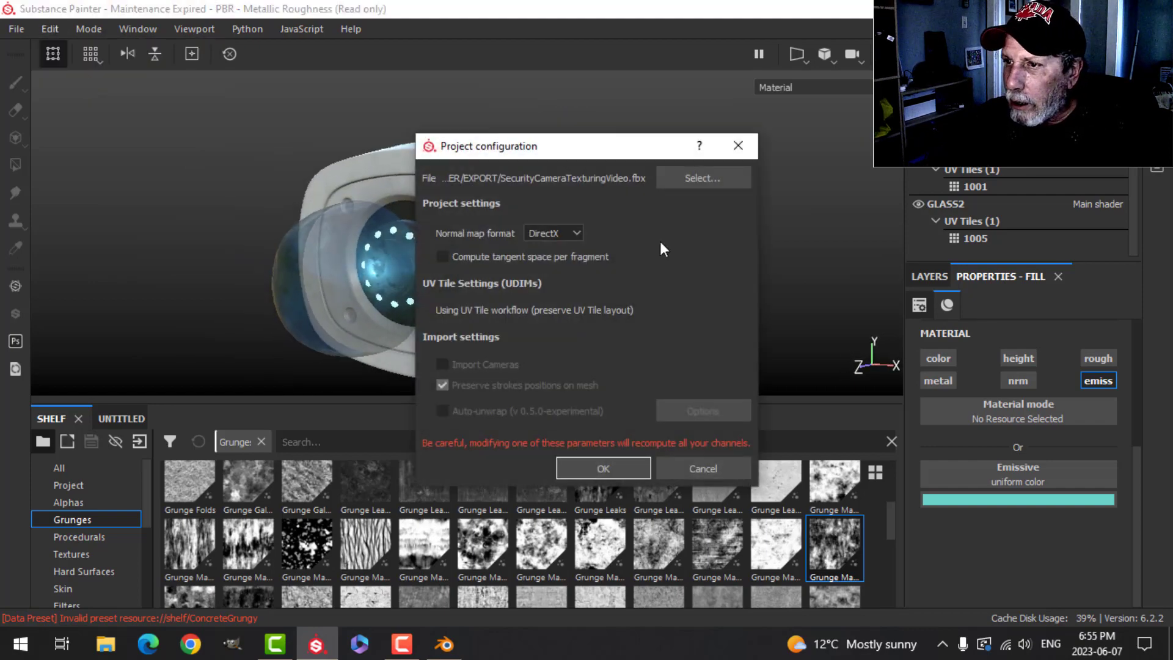
pyautogui.click(689, 179)
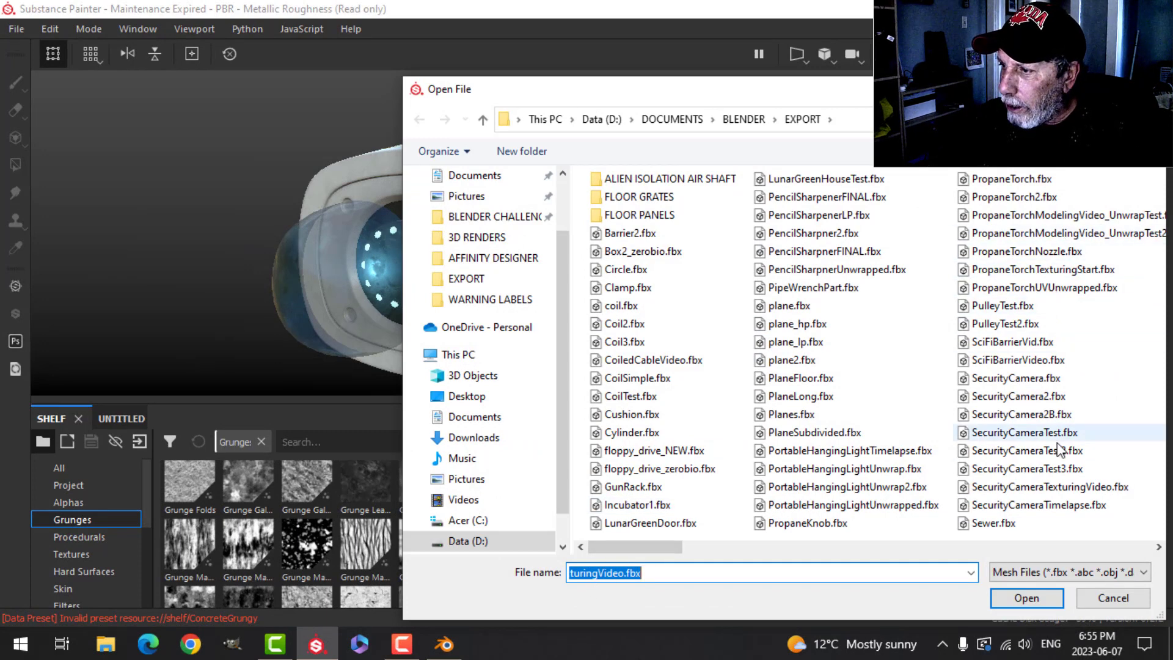
pyautogui.click(998, 489)
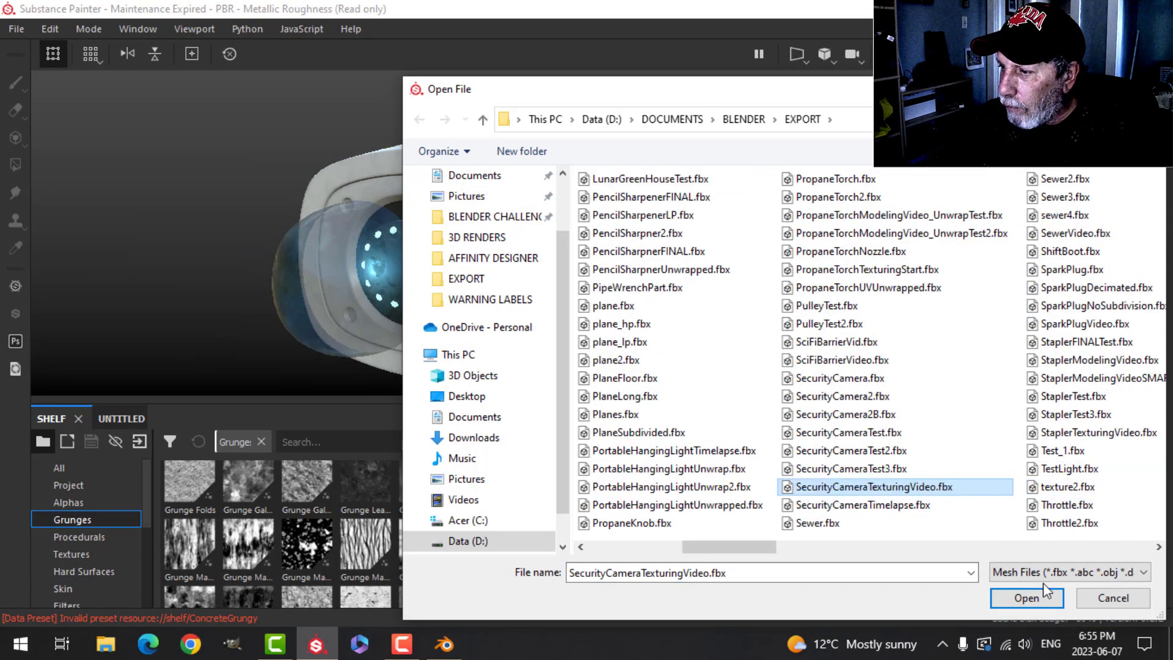
pyautogui.click(1026, 596)
pyautogui.click(624, 468)
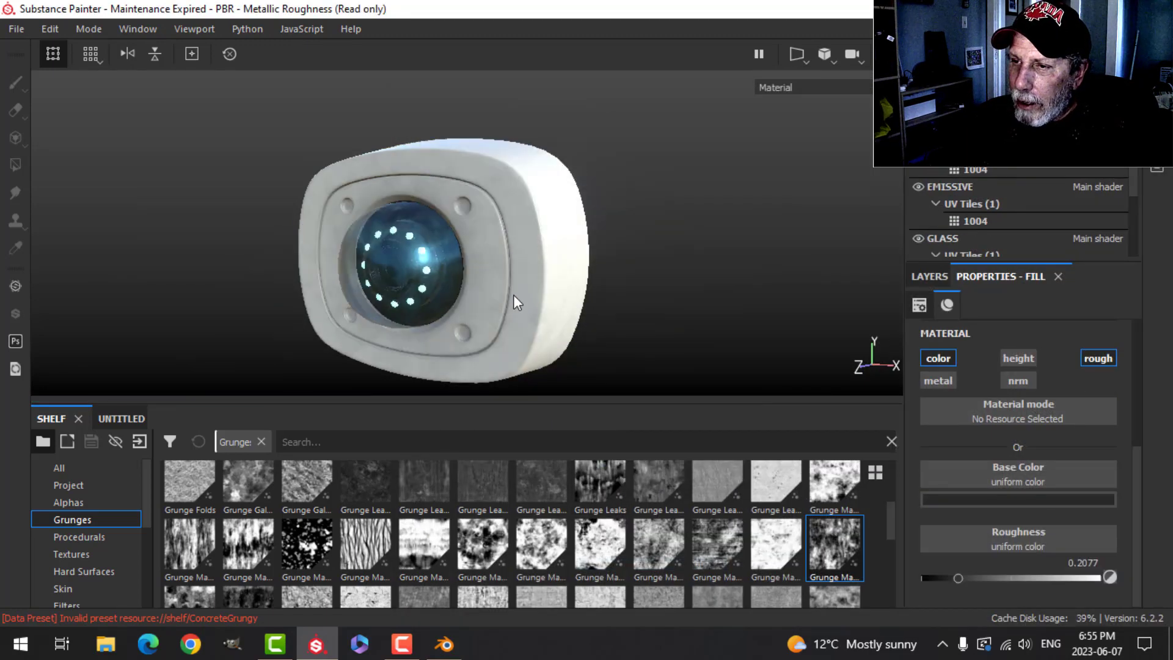
# - Open the GLASS texture set's layers and hide its Fill layer 1 grunge layer
pyautogui.keyDown('alt'); pyautogui.moveTo(513, 294); pyautogui.dragTo(835, 314); pyautogui.keyUp('alt')
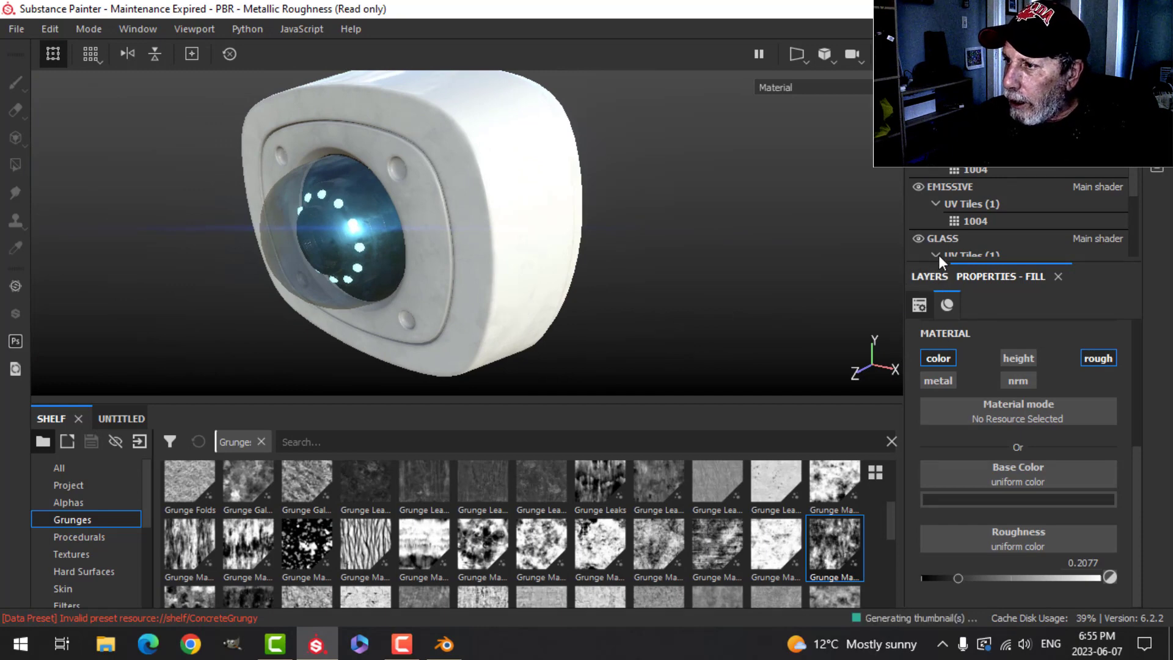
pyautogui.click(944, 238)
pyautogui.click(944, 278)
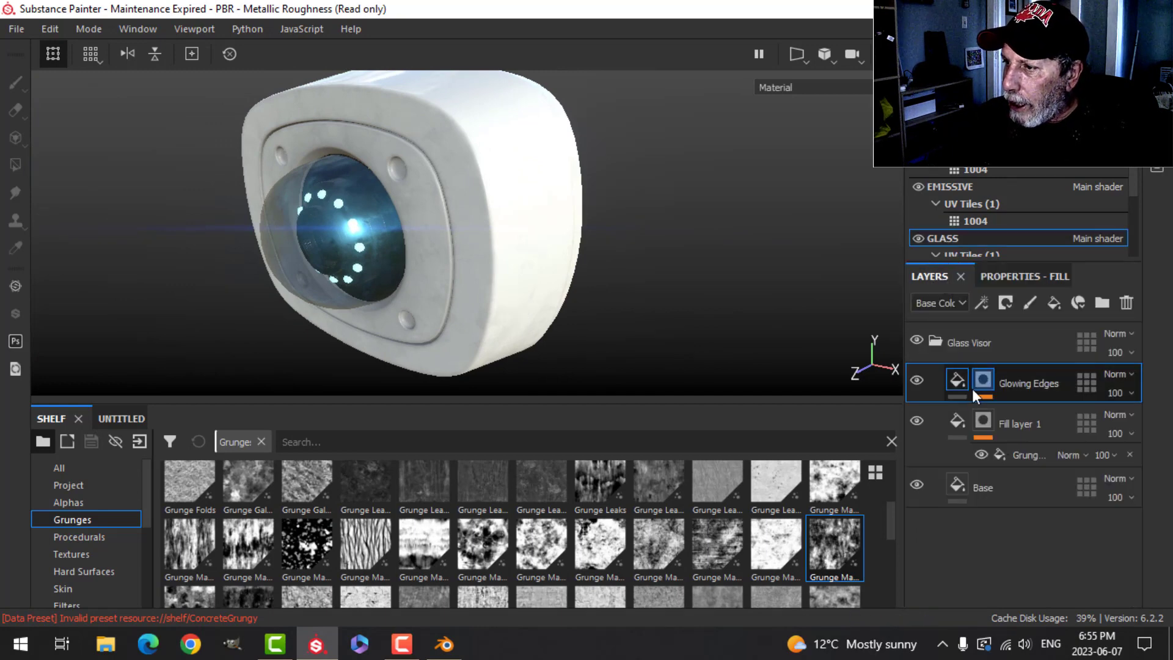
pyautogui.click(917, 420)
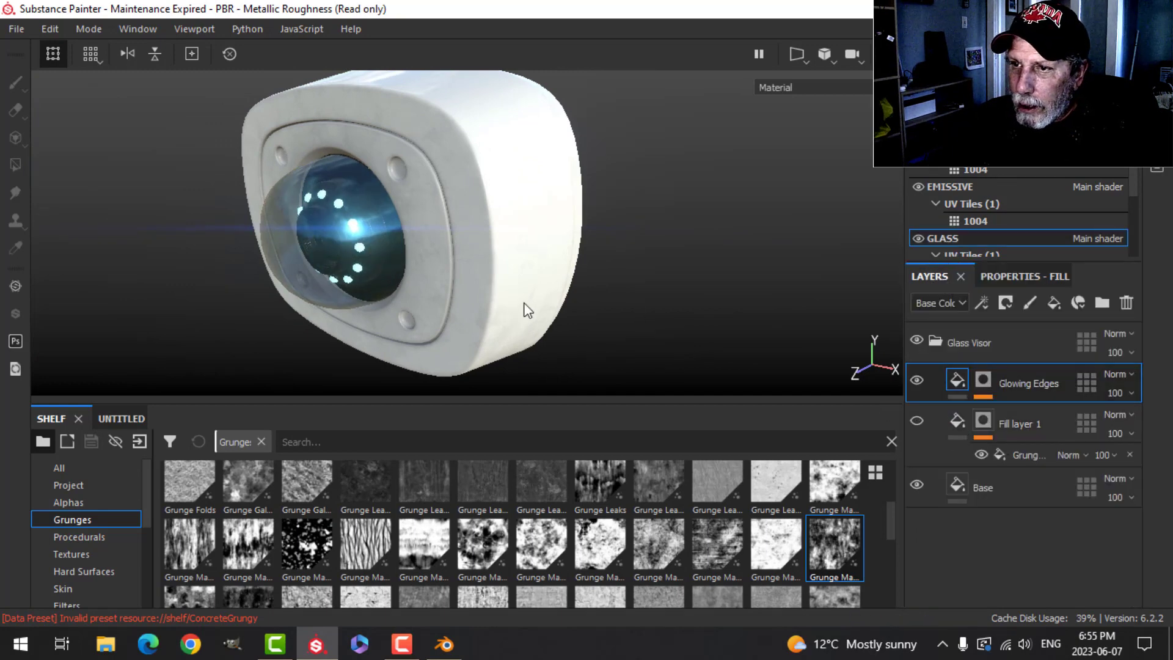
pyautogui.keyDown('alt'); pyautogui.moveTo(524, 309); pyautogui.dragTo(590, 329); pyautogui.keyUp('alt')
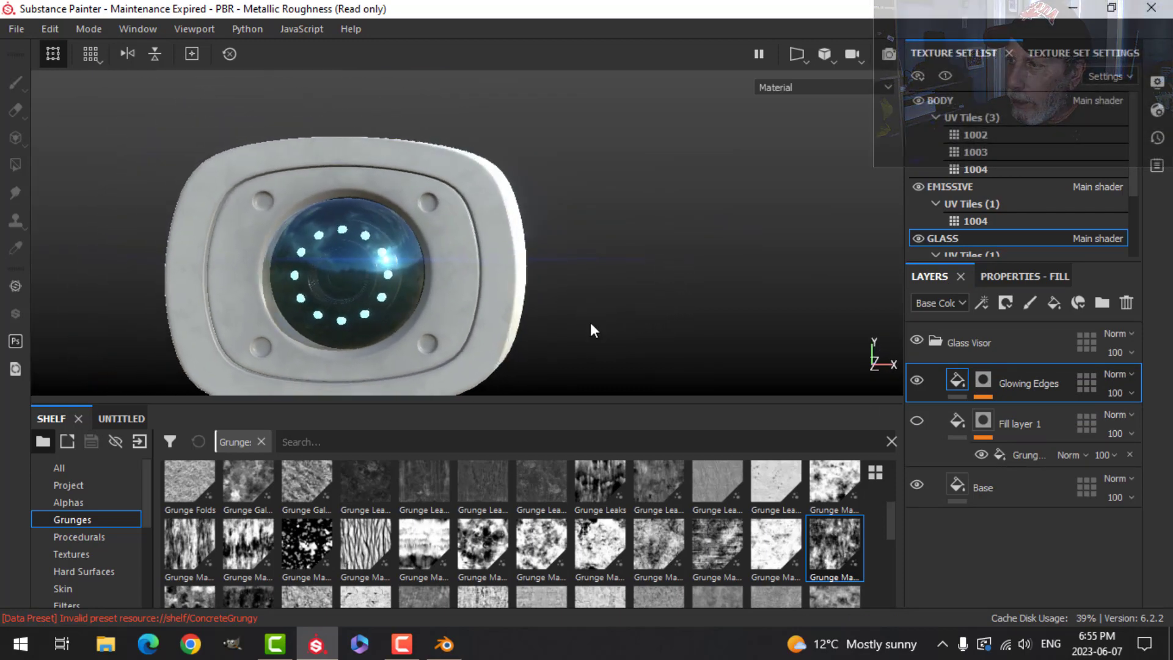
# - Switch to the BODY texture set and rename its Plastic Matte Pure layer to black
pyautogui.click(947, 101)
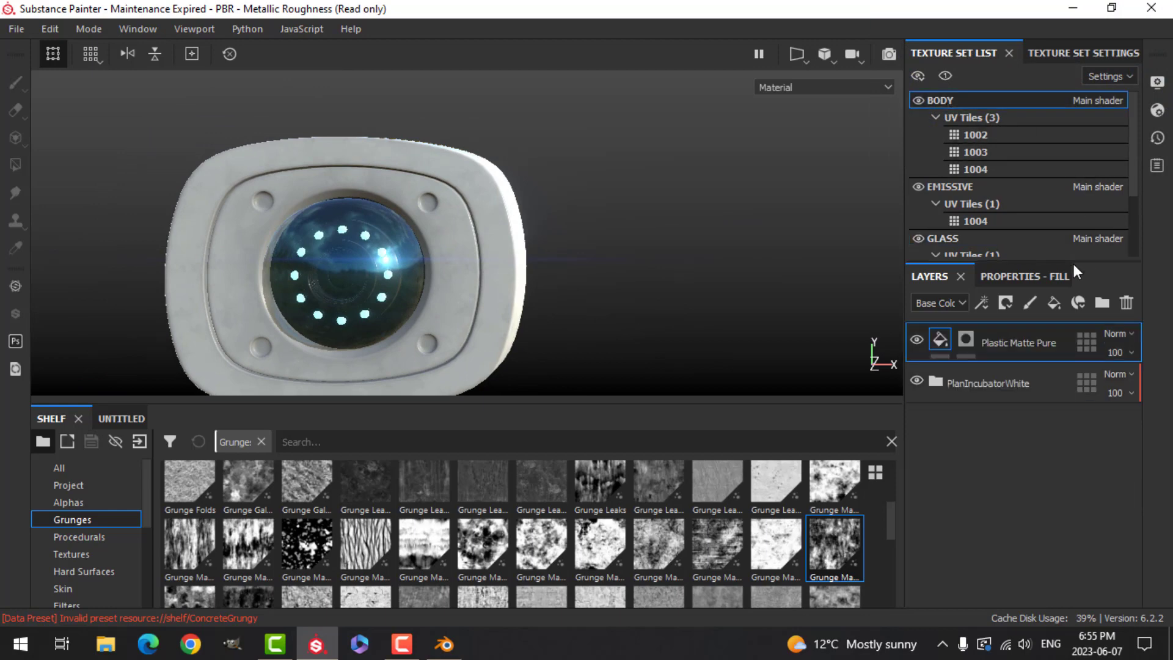
pyautogui.doubleClick(1021, 342)
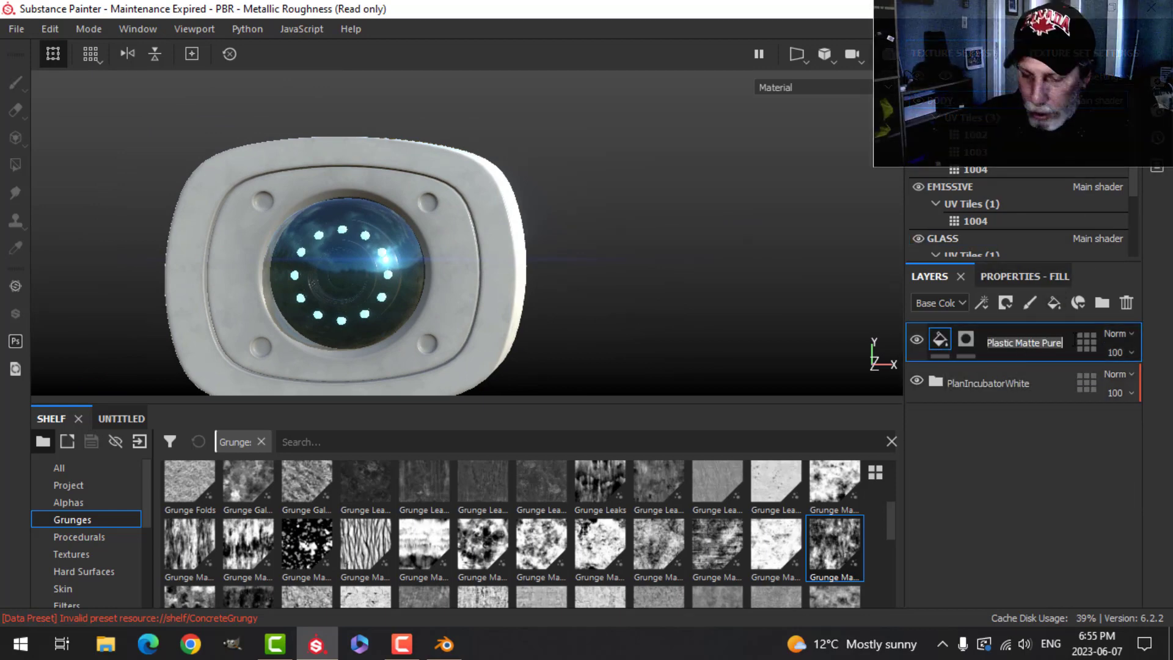
pyautogui.write('black')
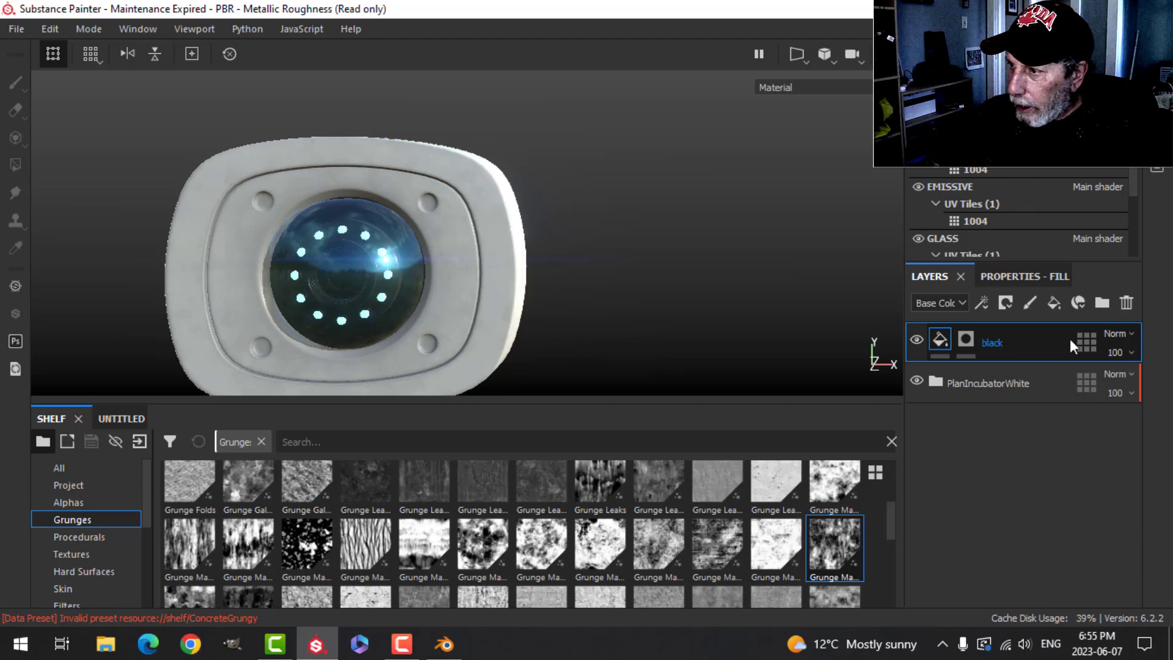
# - Rename the PlanIncubatorWhite folder in the BODY layers to white
pyautogui.press('Return')
pyautogui.doubleClick(1012, 384)
pyautogui.write('white')
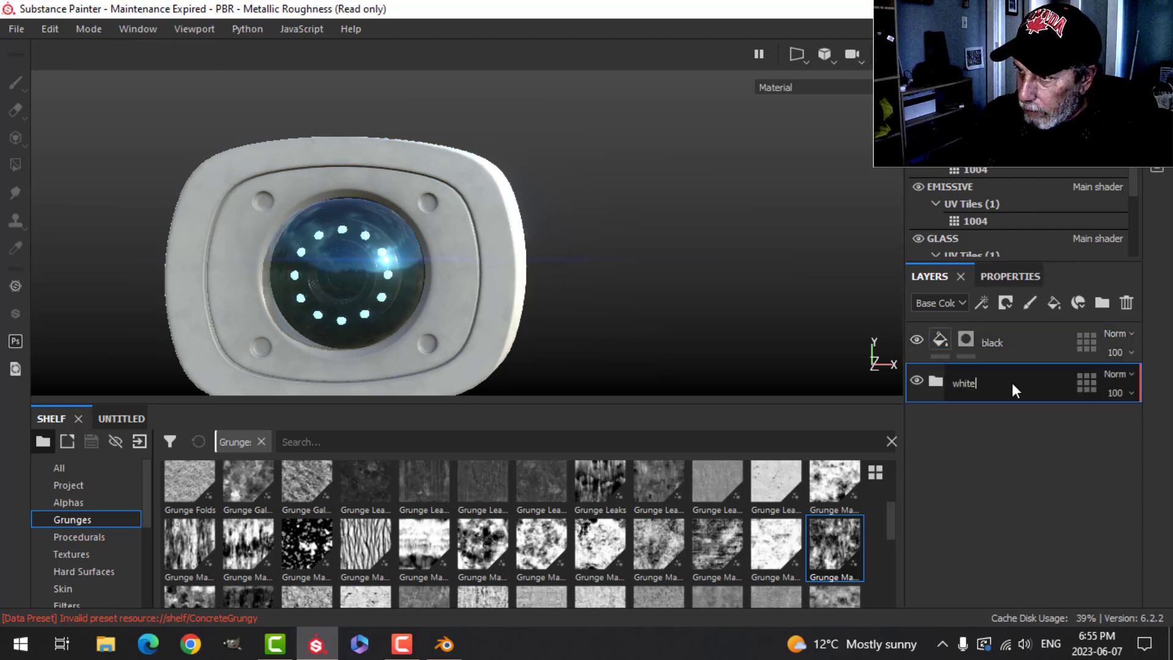
pyautogui.press('Return')
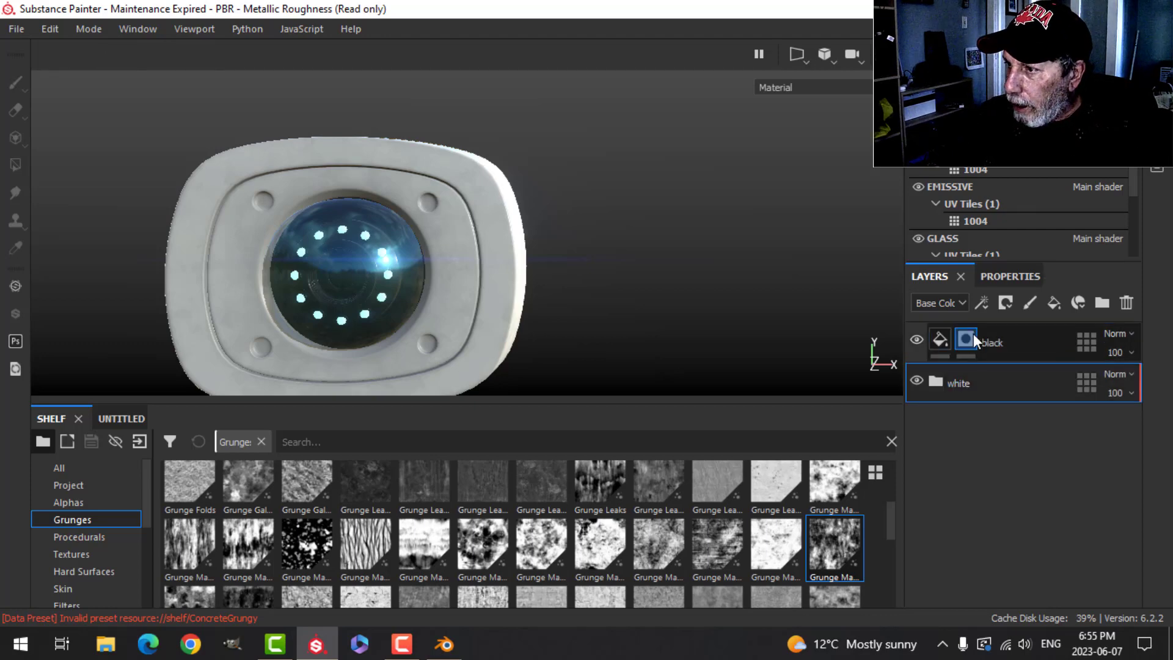
# - Add a paint layer above the black layer and set its brush material to black base color with height about -0.42
pyautogui.click(946, 340)
pyautogui.click(1033, 303)
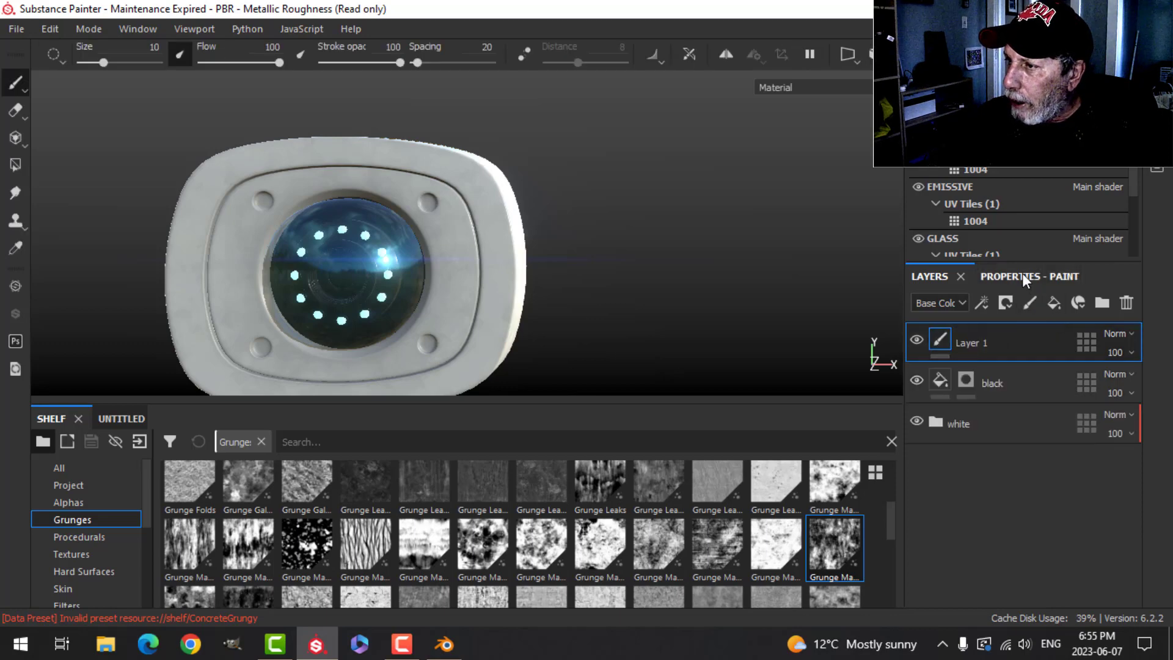
pyautogui.click(1022, 276)
pyautogui.scroll(-8, 1033, 455)
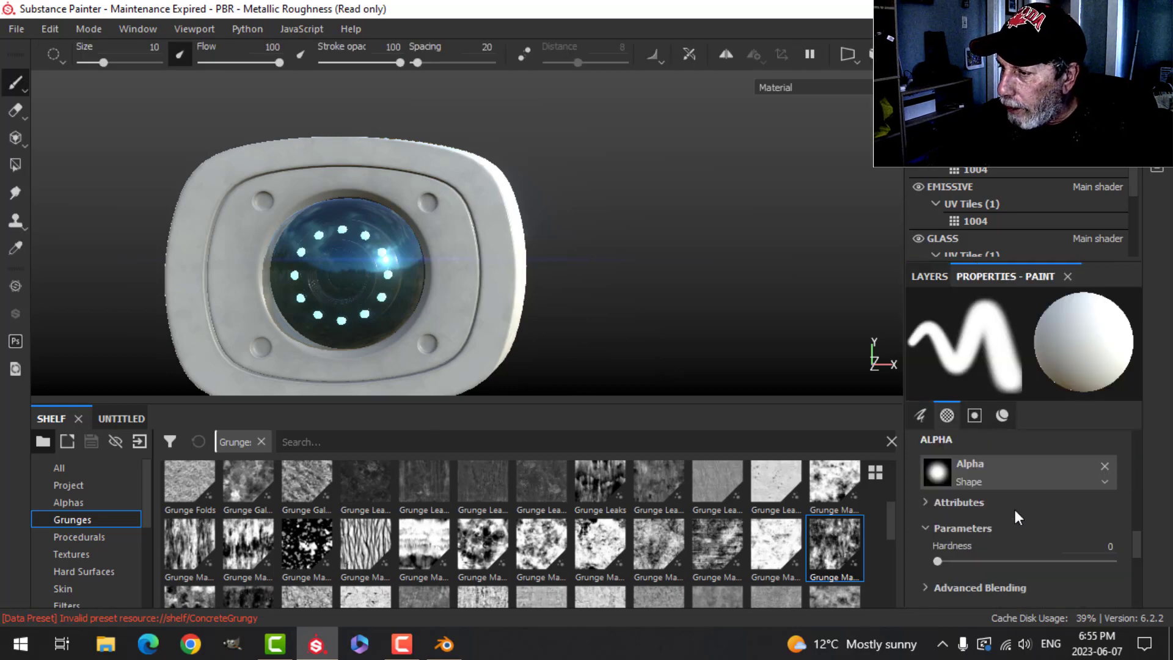
pyautogui.scroll(-4, 1014, 511)
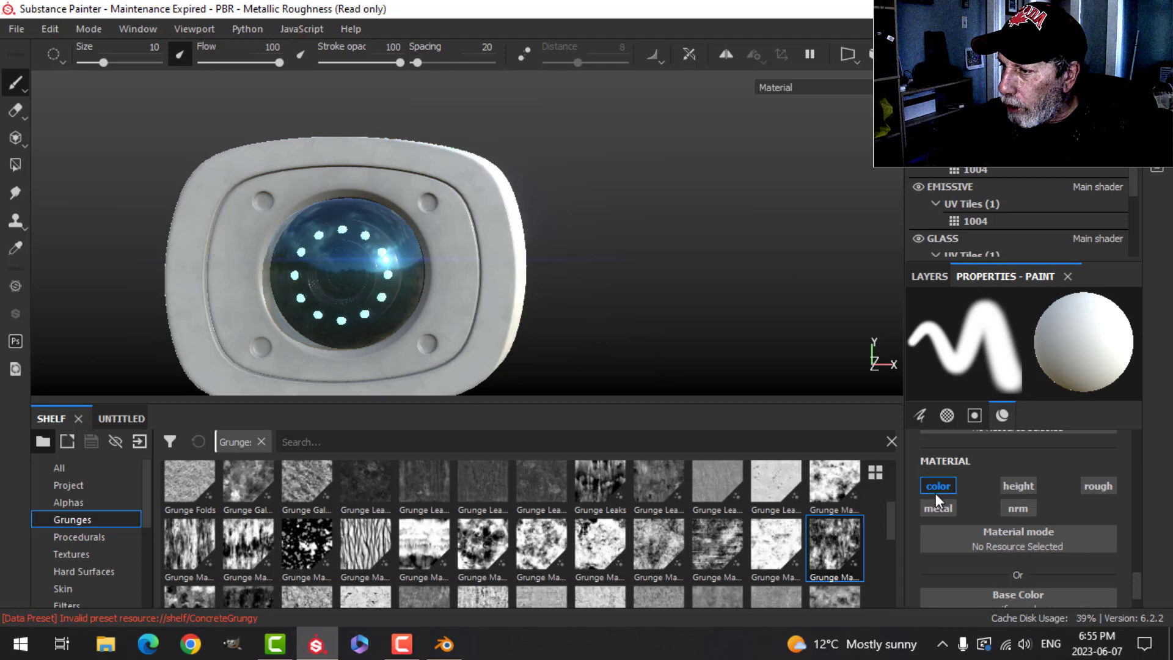
pyautogui.click(1014, 488)
pyautogui.scroll(-2, 1009, 550)
pyautogui.click(995, 503)
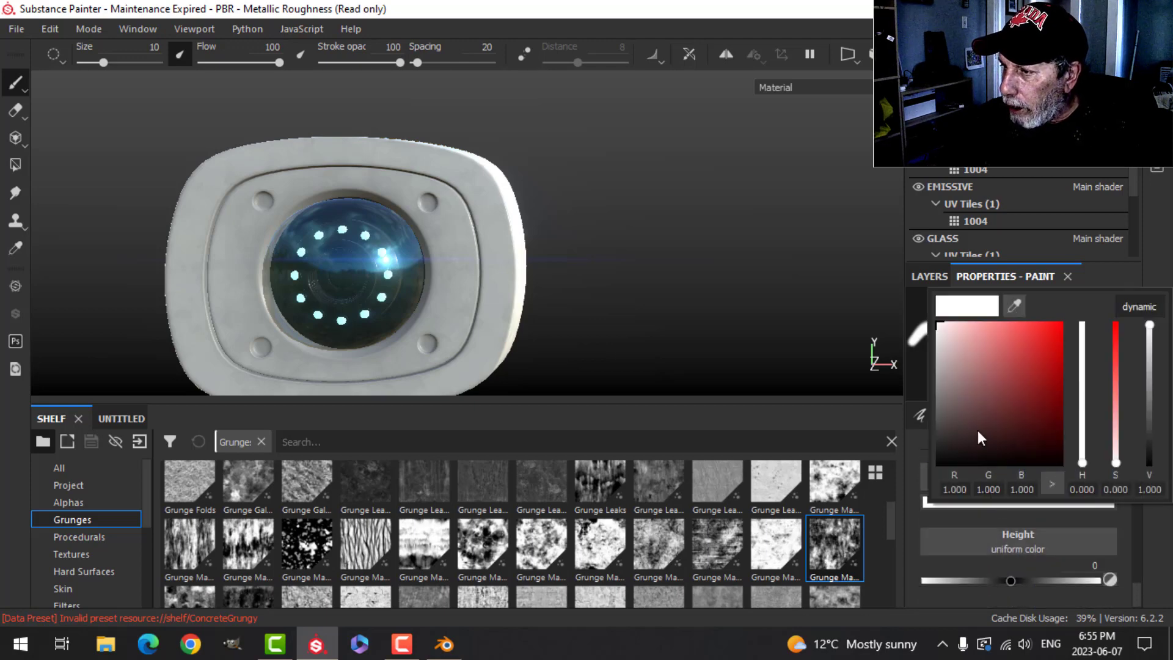
pyautogui.moveTo(977, 430); pyautogui.dragTo(929, 449)
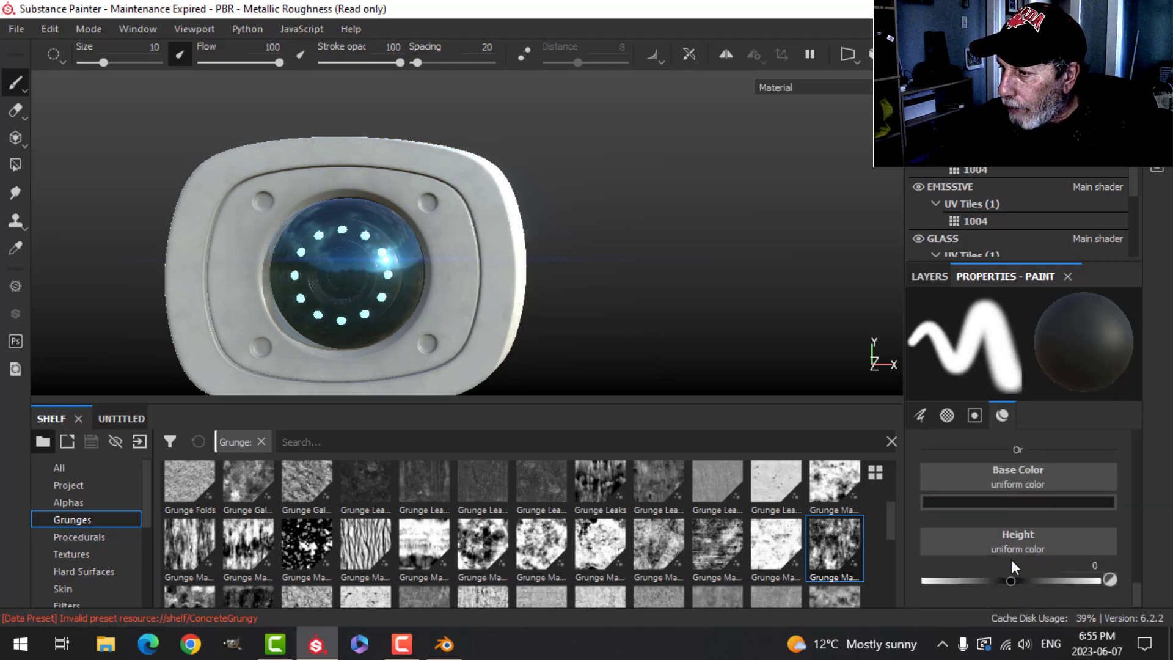
pyautogui.moveTo(1009, 577); pyautogui.dragTo(971, 588)
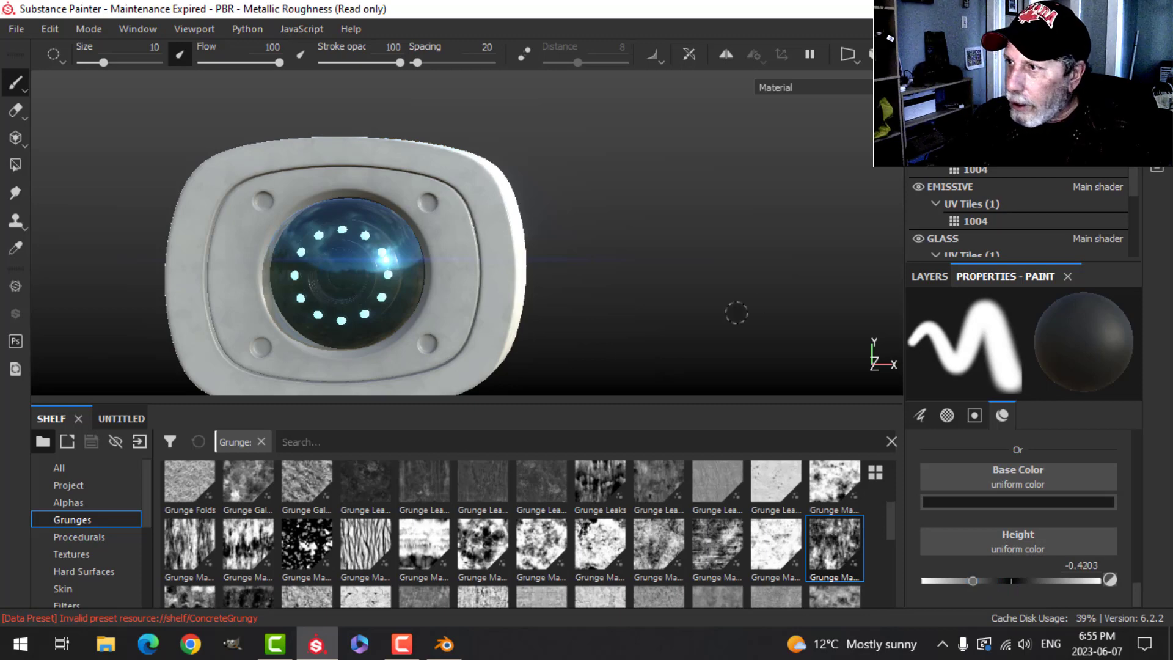
# - Search the alphas for bolt and choose the JRO_Bolts alpha for the brush
pyautogui.click(881, 100)
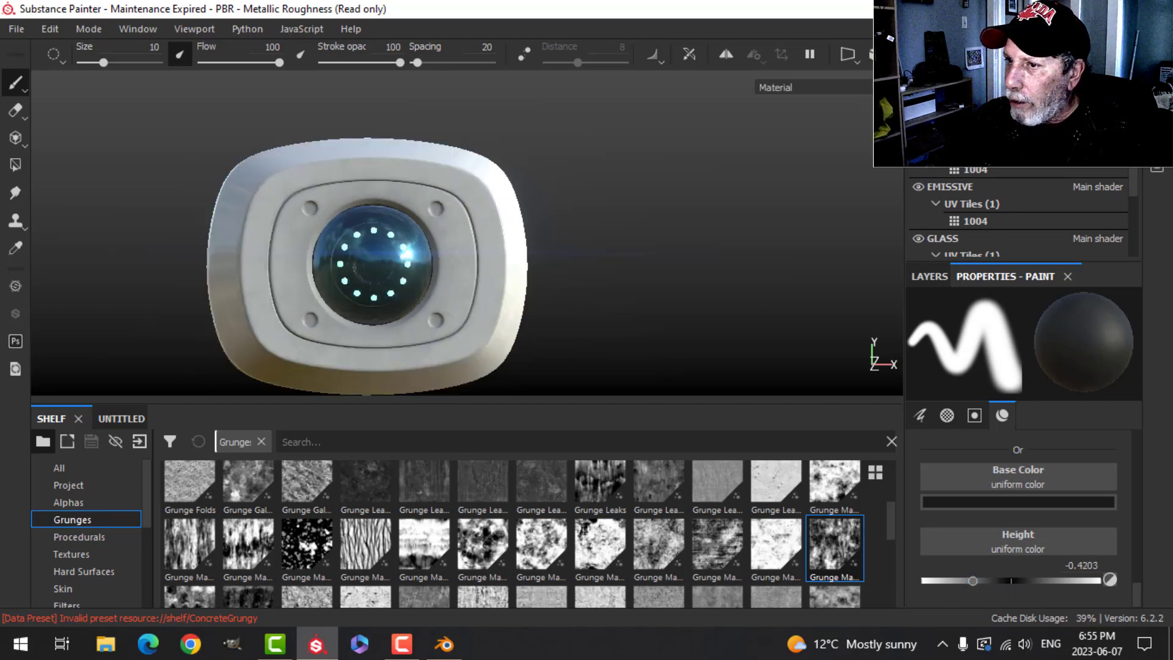
pyautogui.keyDown('alt'); pyautogui.moveTo(583, 256); pyautogui.dragTo(615, 239); pyautogui.keyUp('alt')
pyautogui.scroll(5, 587, 278)
pyautogui.keyDown('alt'); pyautogui.moveTo(568, 278); pyautogui.dragTo(710, 275, button='middle'); pyautogui.keyUp('alt')
pyautogui.scroll(-3, 707, 278)
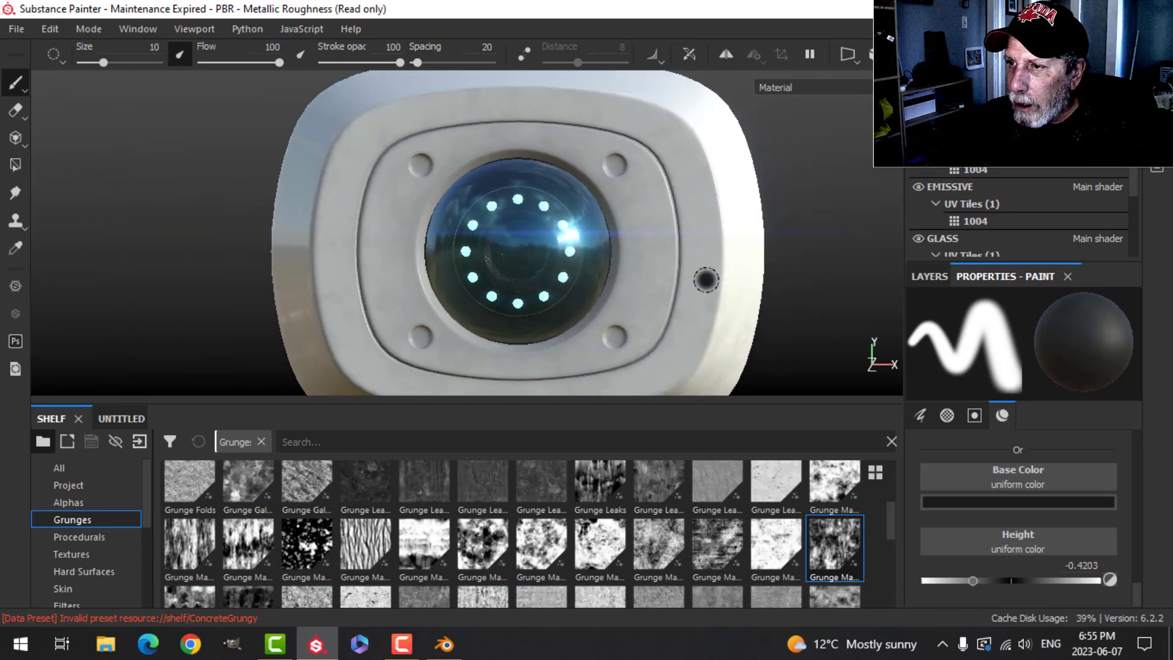
pyautogui.click(91, 503)
pyautogui.click(298, 441)
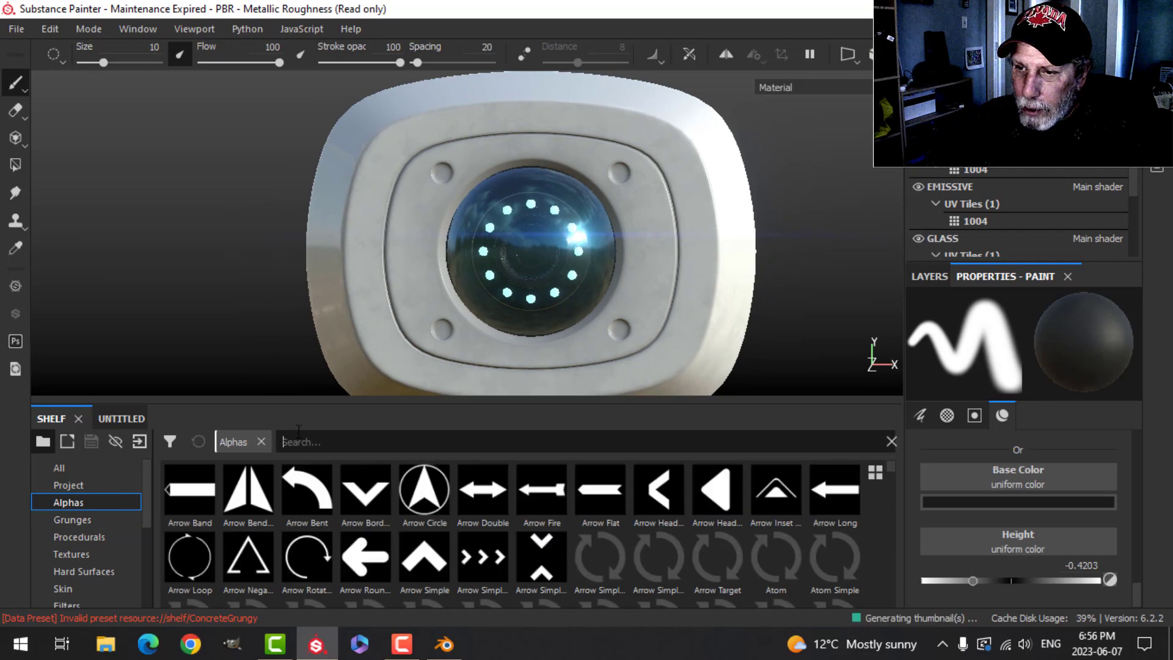
pyautogui.write('bolt')
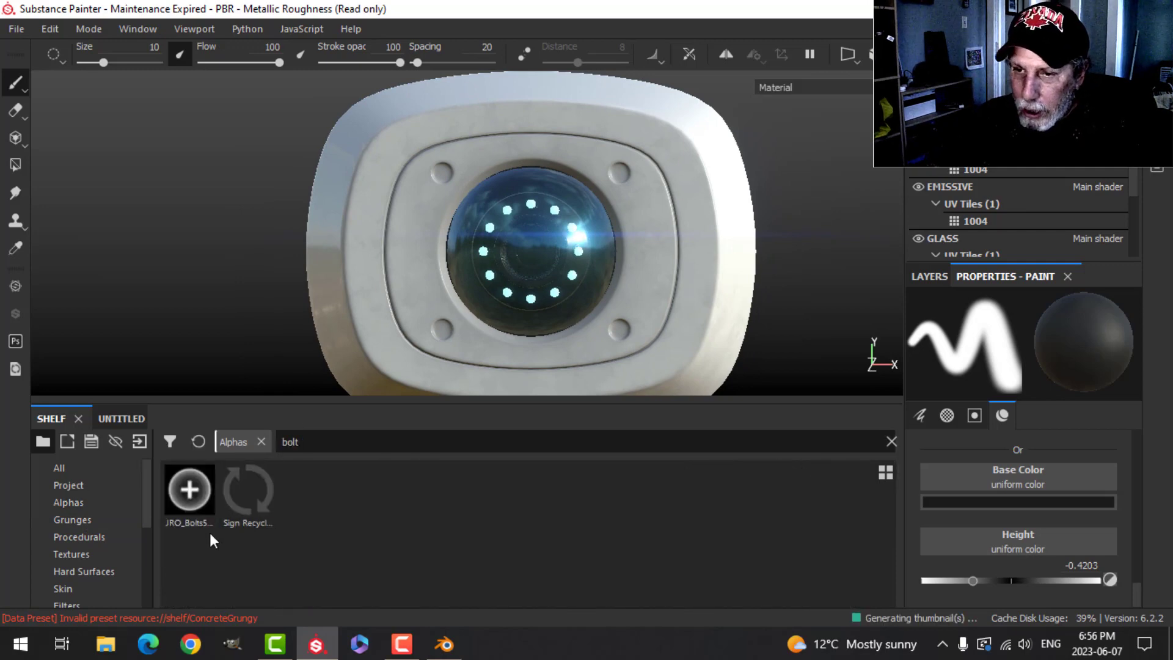
pyautogui.click(189, 494)
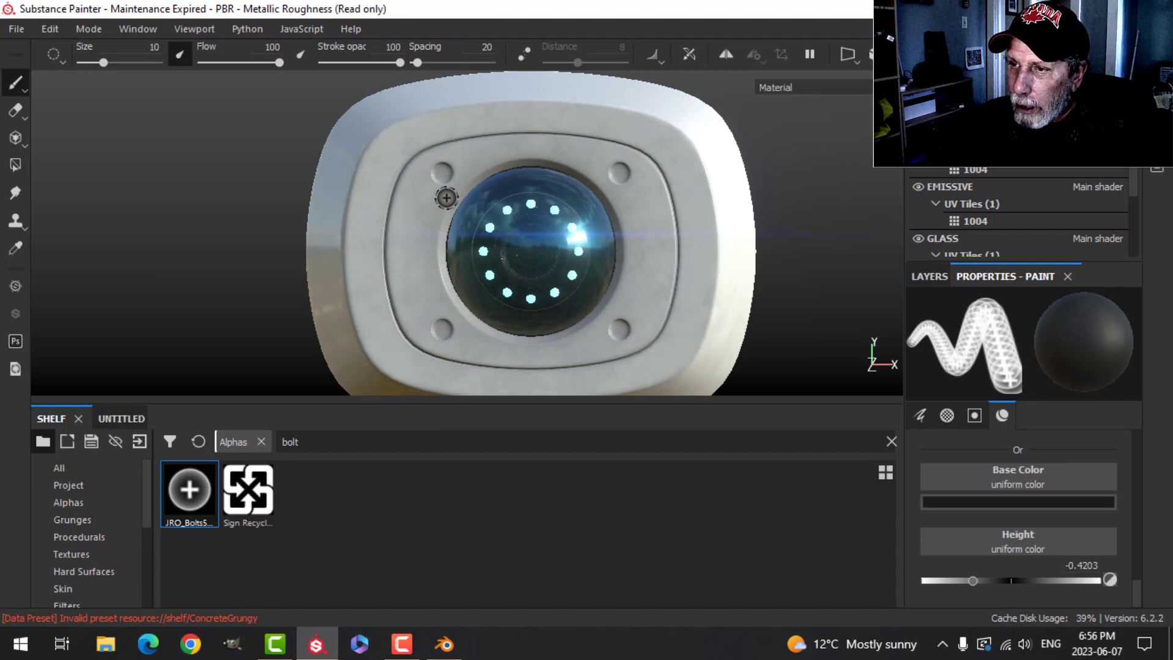
# - Turn on mirror symmetry and stamp bolts into the four corner holes around the lens
pyautogui.scroll(2, 447, 197)
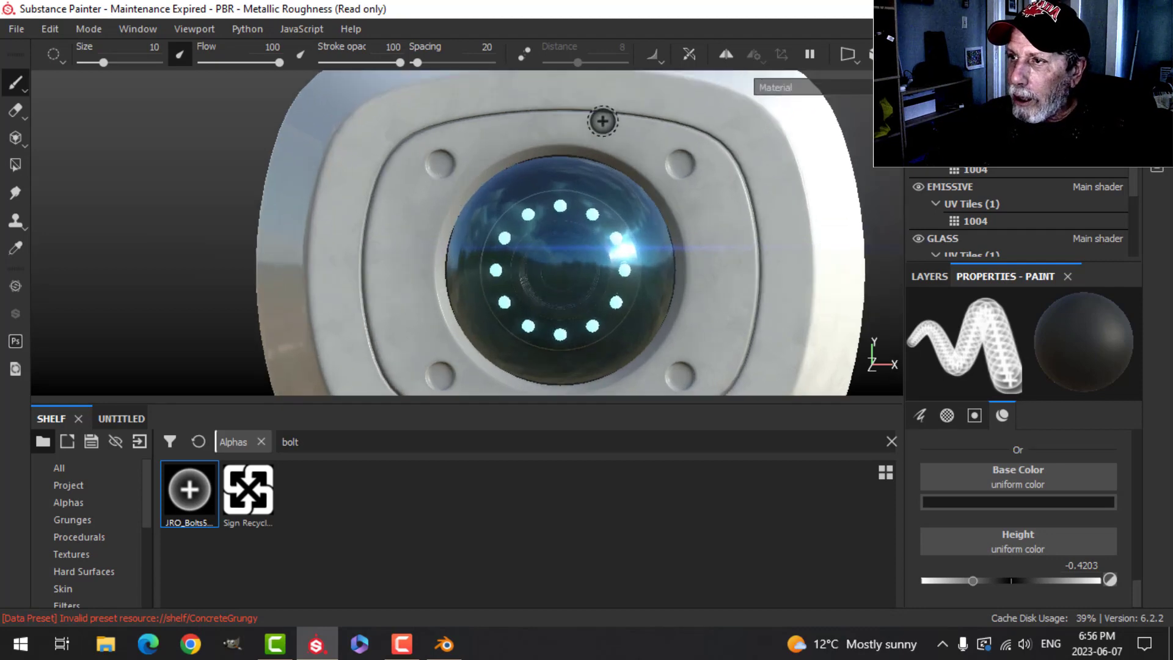
pyautogui.click(724, 55)
pyautogui.keyDown('ctrl'); pyautogui.moveTo(469, 159); pyautogui.dragTo(448, 165, button='right'); pyautogui.keyUp('ctrl')
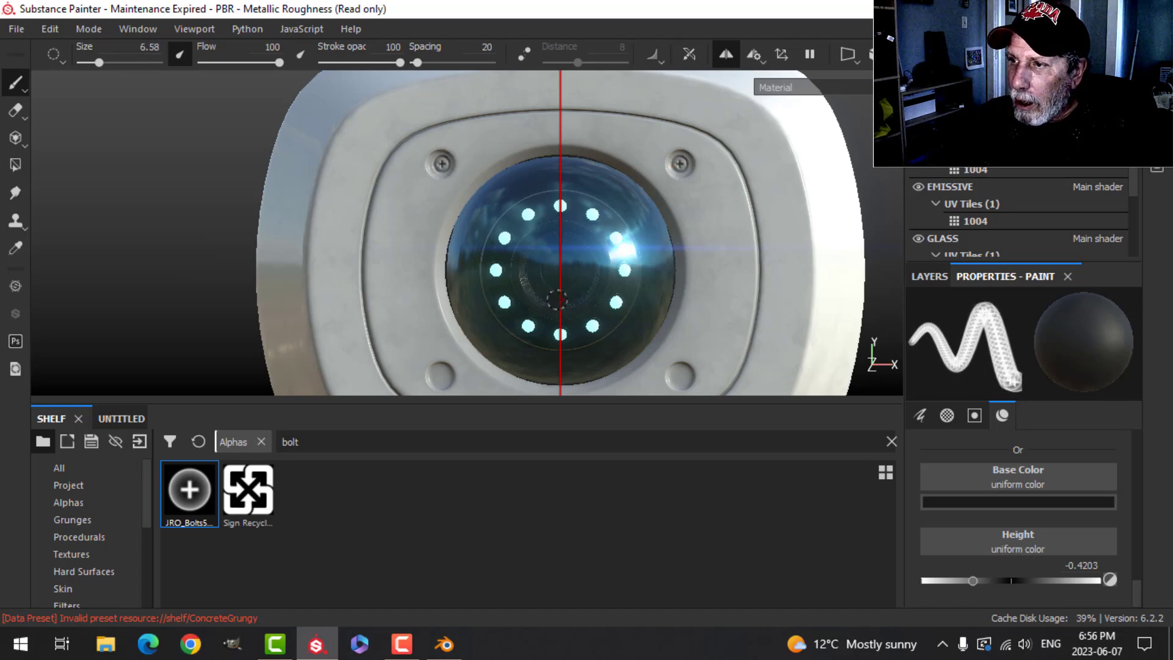
pyautogui.moveTo(563, 306); pyautogui.dragTo(555, 220, button='middle')
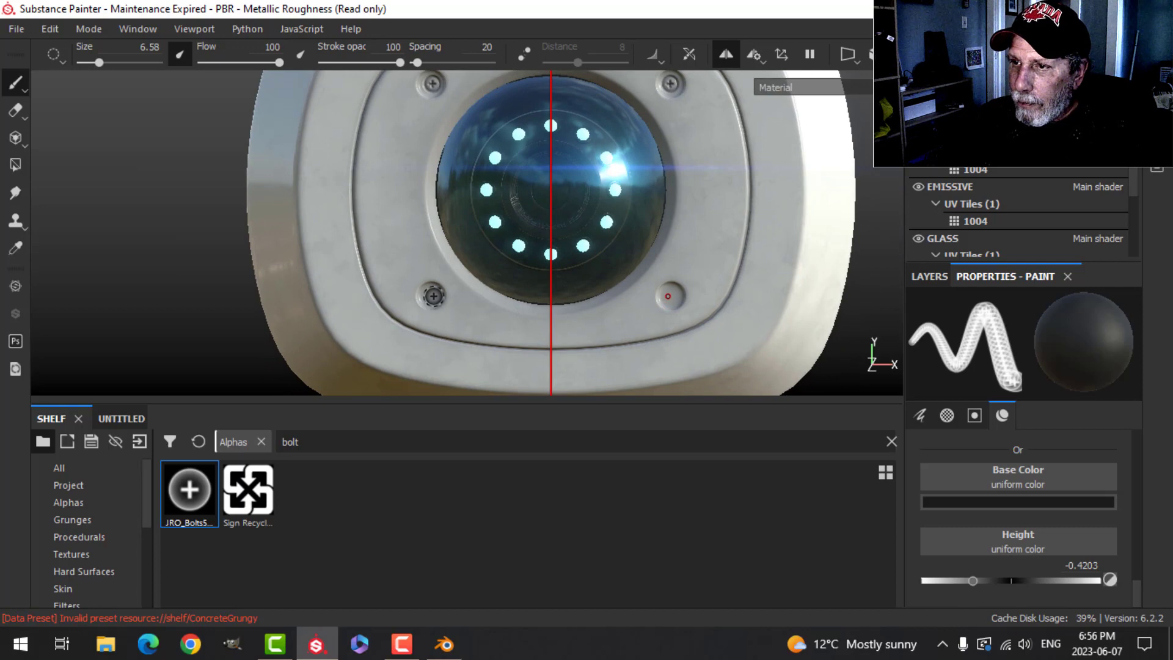
pyautogui.moveTo(446, 112); pyautogui.dragTo(461, 183, button='middle')
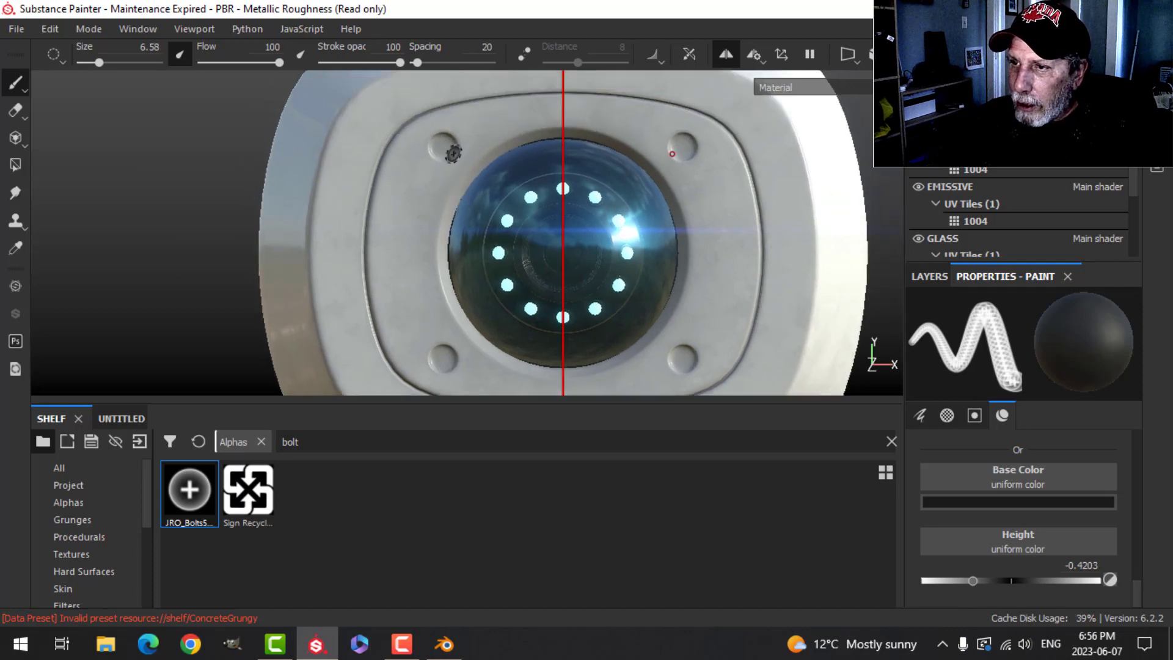
pyautogui.keyDown('ctrl'); pyautogui.moveTo(446, 146); pyautogui.dragTo(448, 146, button='right'); pyautogui.keyUp('ctrl')
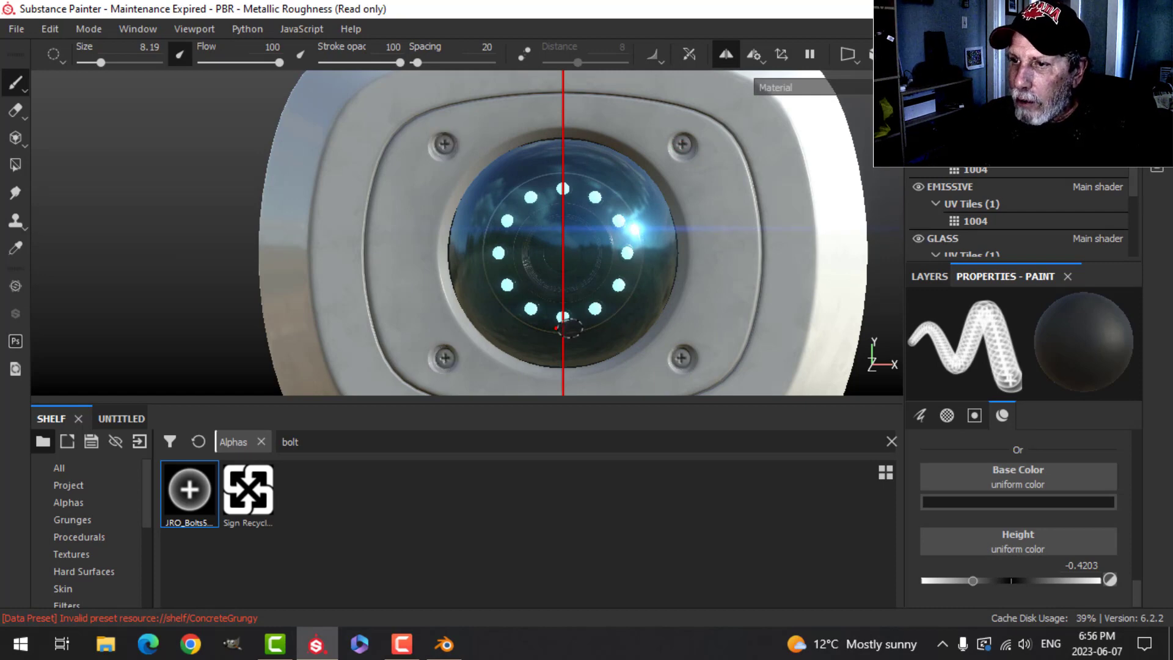
pyautogui.scroll(-3, 570, 328)
pyautogui.moveTo(636, 259)
pyautogui.keyDown('alt'); pyautogui.mouseDown()
pyautogui.moveTo(550, 240)
pyautogui.moveTo(673, 238)
pyautogui.moveTo(688, 256)
pyautogui.moveTo(605, 227)
pyautogui.moveTo(550, 240)
pyautogui.moveTo(571, 254)
pyautogui.moveTo(533, 254)
pyautogui.mouseUp(); pyautogui.keyUp('alt')
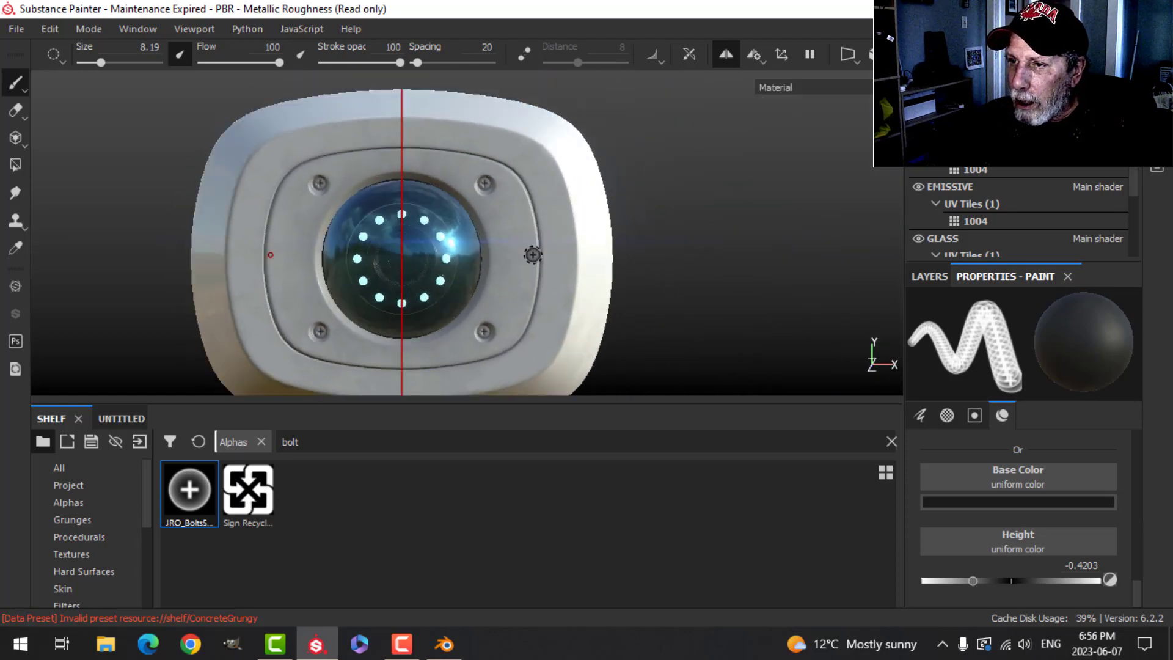
pyautogui.keyDown('alt'); pyautogui.moveTo(532, 255); pyautogui.dragTo(658, 234, button='middle'); pyautogui.keyUp('alt')
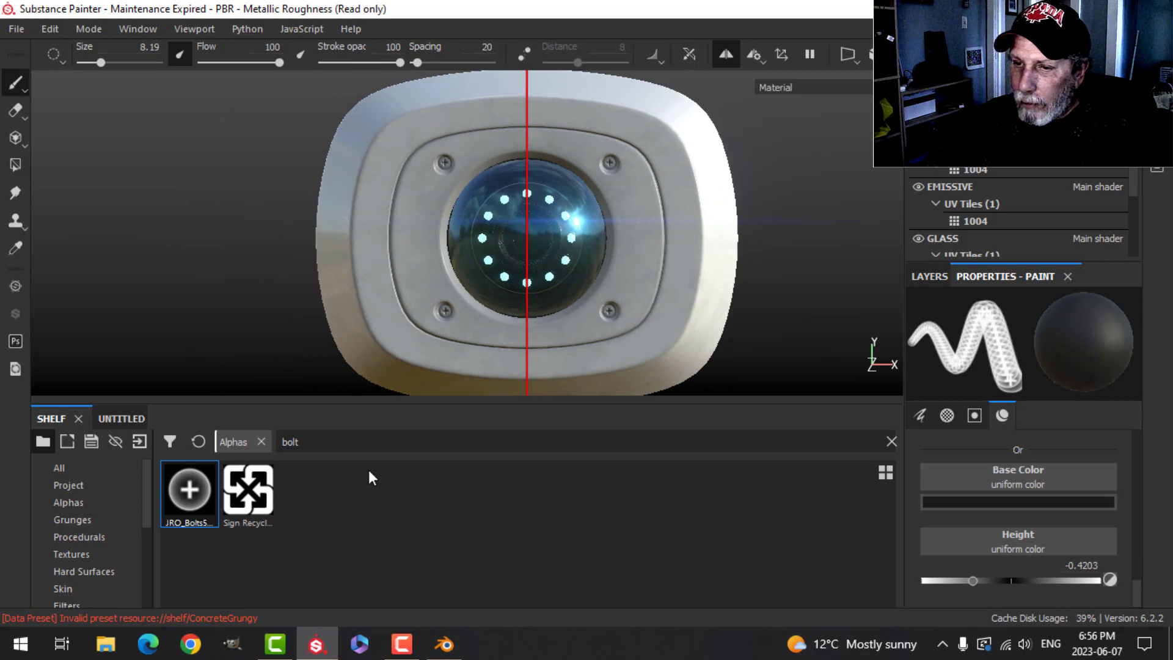
# - Choose the Circle Dots alpha, set the brush angle to 270, and stamp mirrored vent dots beside the lens
pyautogui.write('dots')
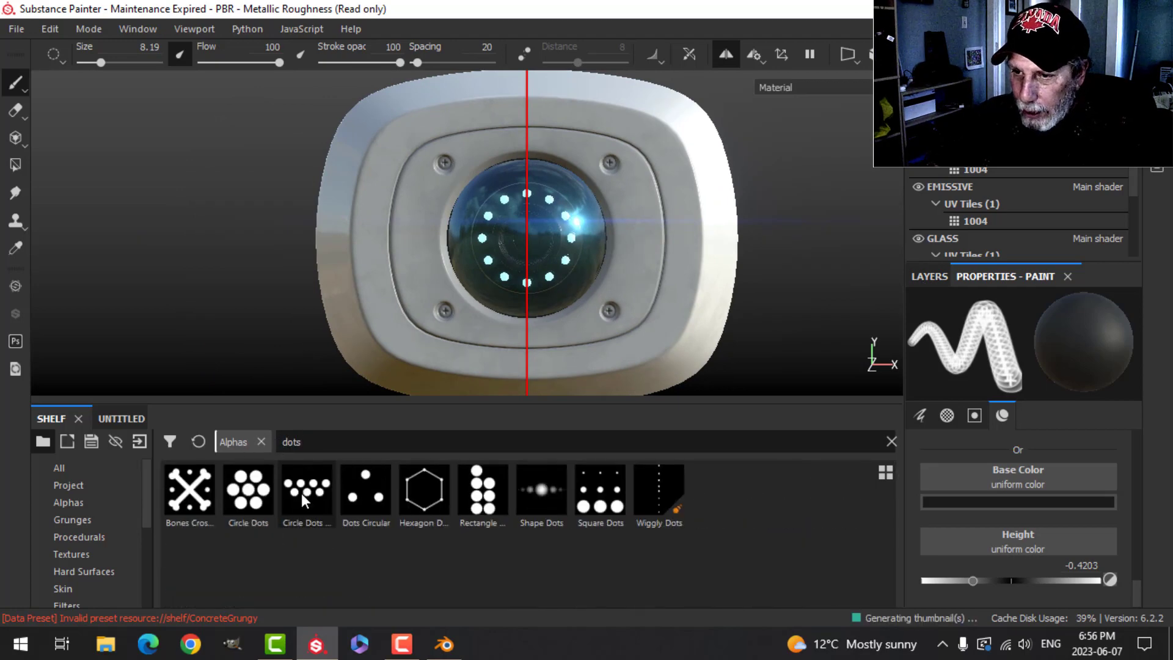
pyautogui.click(302, 493)
pyautogui.scroll(10, 1043, 464)
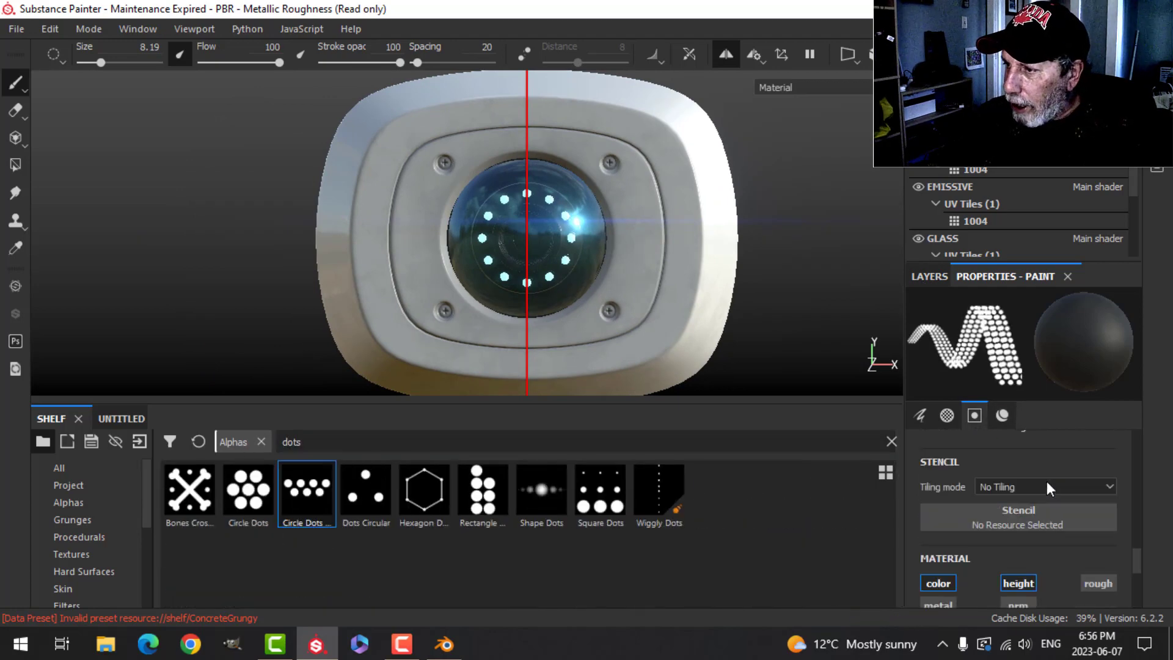
pyautogui.scroll(3, 1040, 529)
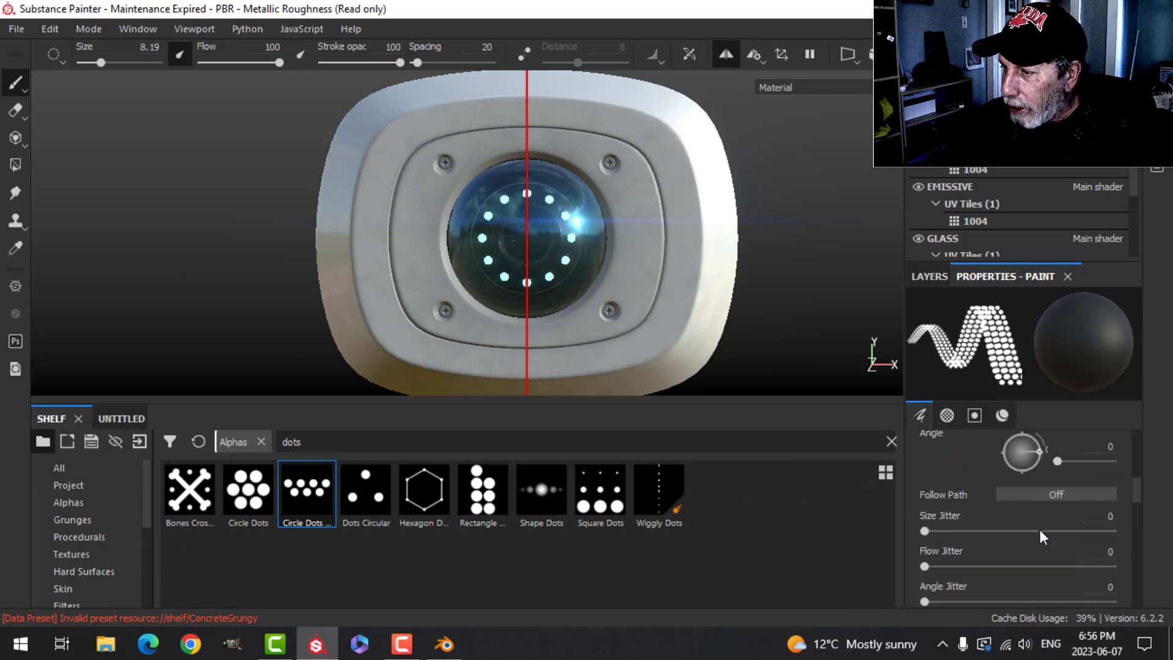
pyautogui.moveTo(1033, 460); pyautogui.dragTo(1017, 474)
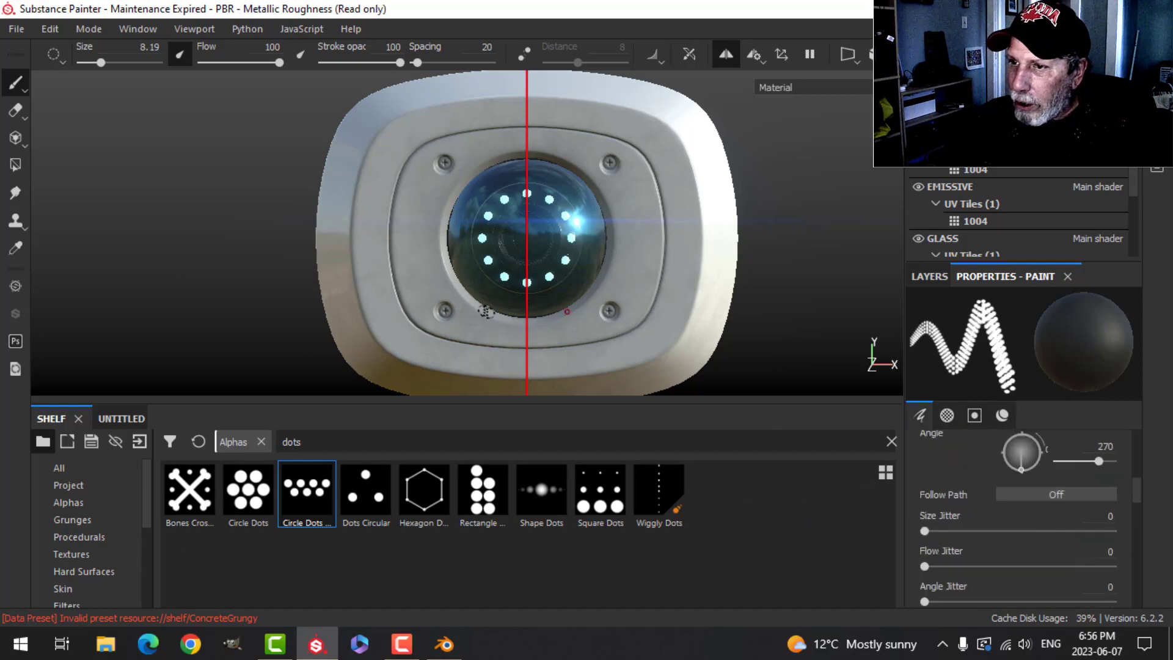
pyautogui.keyDown('ctrl'); pyautogui.moveTo(418, 242); pyautogui.dragTo(417, 239, button='right'); pyautogui.keyUp('ctrl')
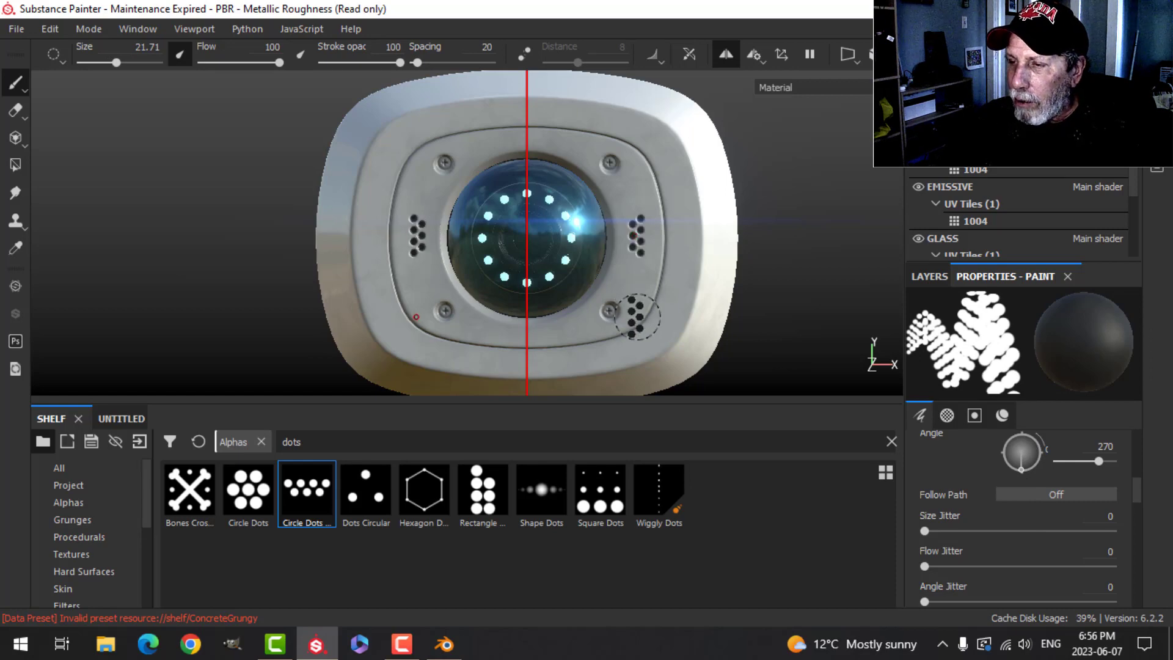
pyautogui.scroll(-3, 636, 316)
pyautogui.keyDown('alt'); pyautogui.moveTo(597, 309); pyautogui.dragTo(659, 296); pyautogui.keyUp('alt')
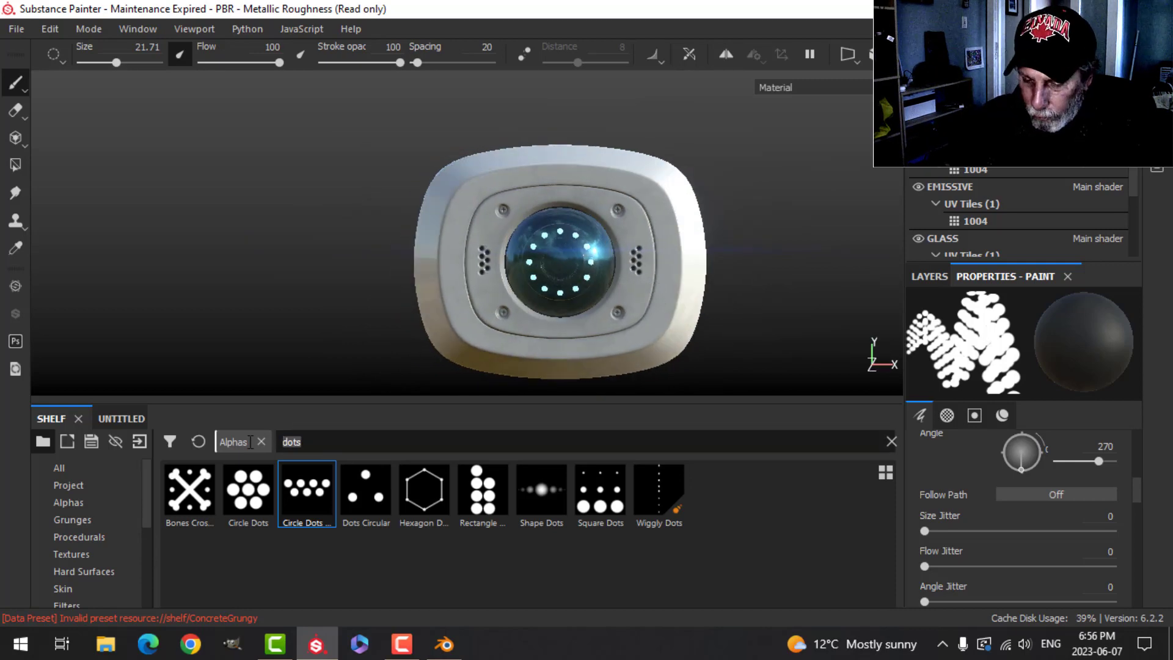
# - Search the alphas for font, choose Font Courier Prime, and reset the brush angle to 0
pyautogui.write('font')
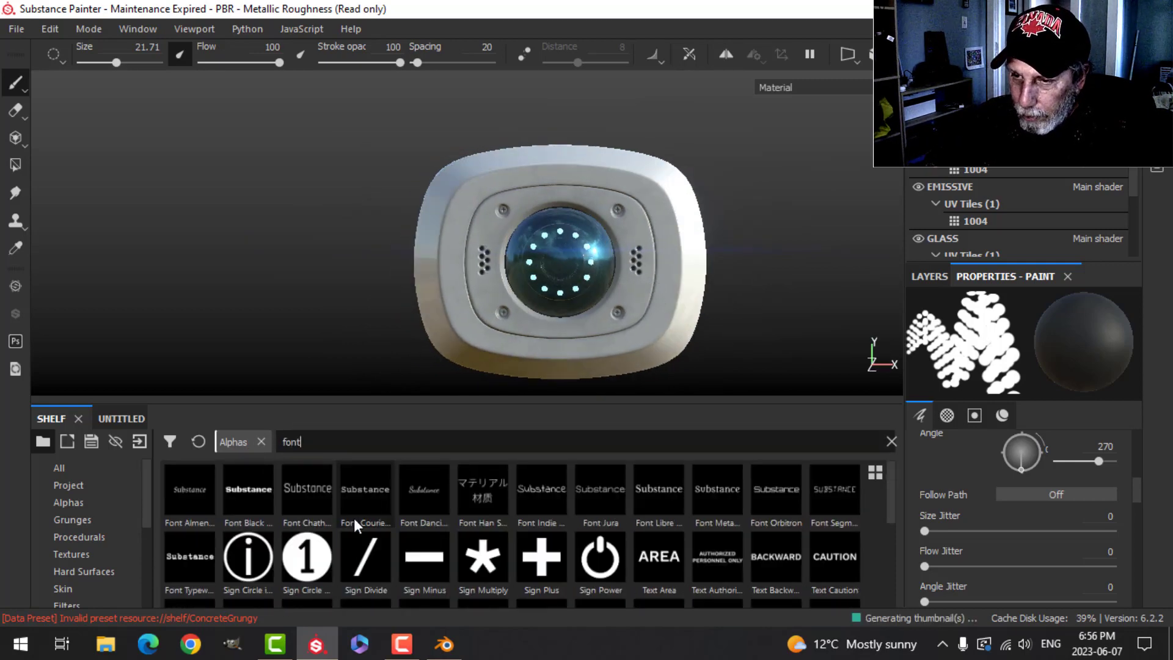
pyautogui.click(371, 489)
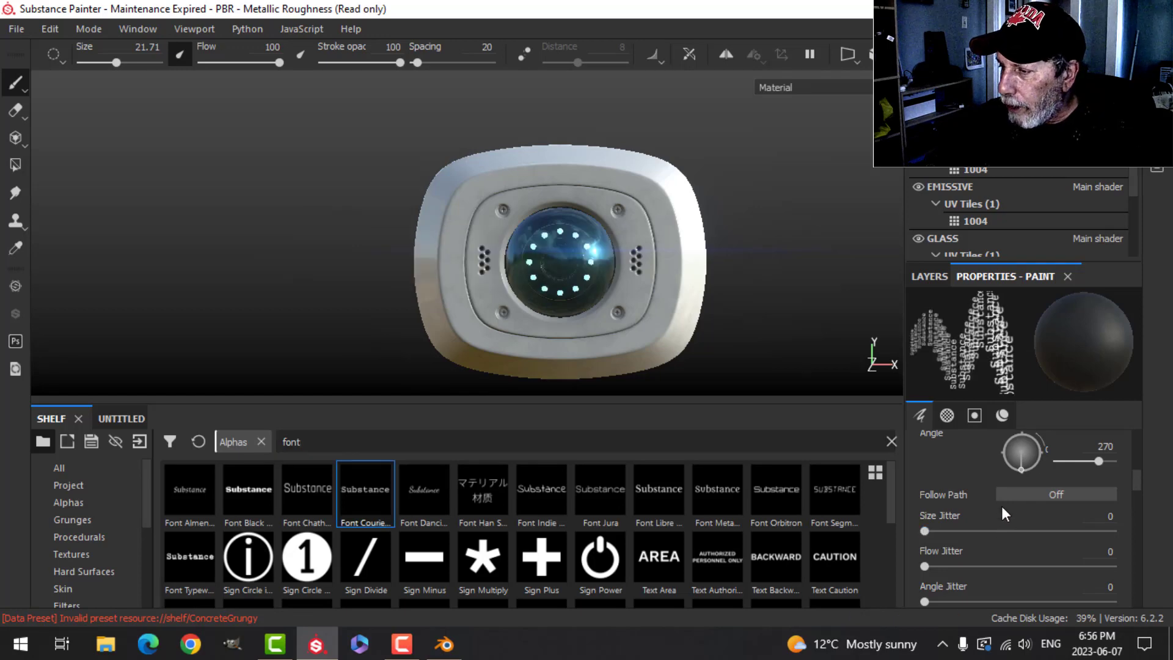
pyautogui.moveTo(1019, 470); pyautogui.dragTo(1040, 448)
# - Set the brush material height to about -0.06
pyautogui.scroll(2, 989, 489)
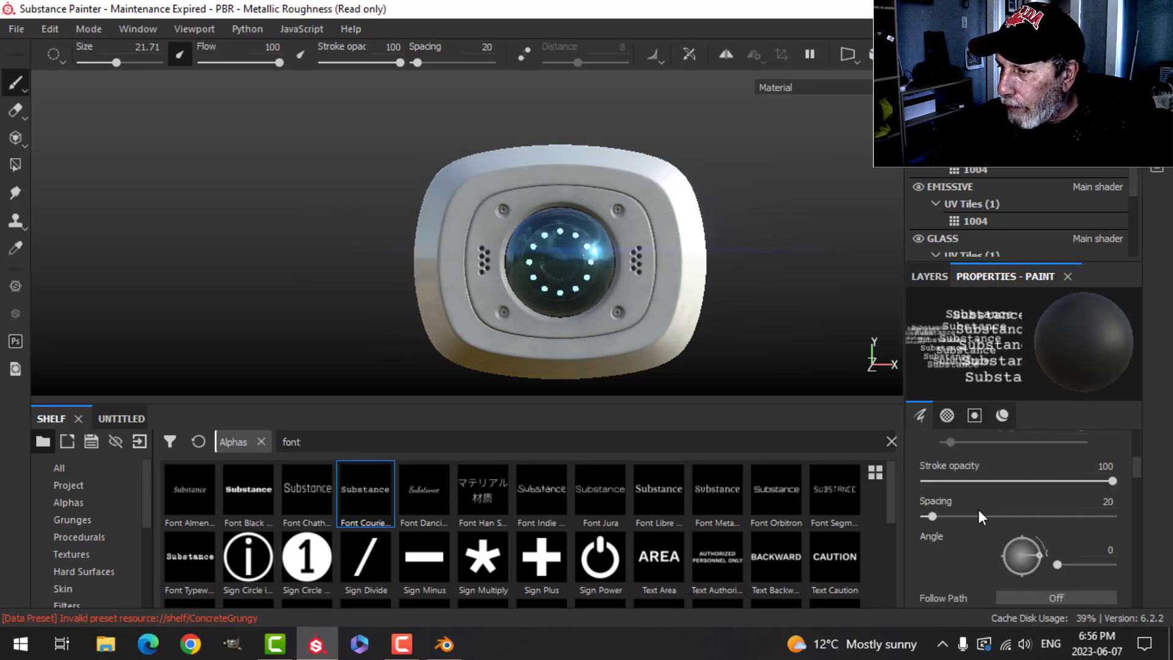
pyautogui.scroll(2, 978, 511)
pyautogui.scroll(-10, 978, 510)
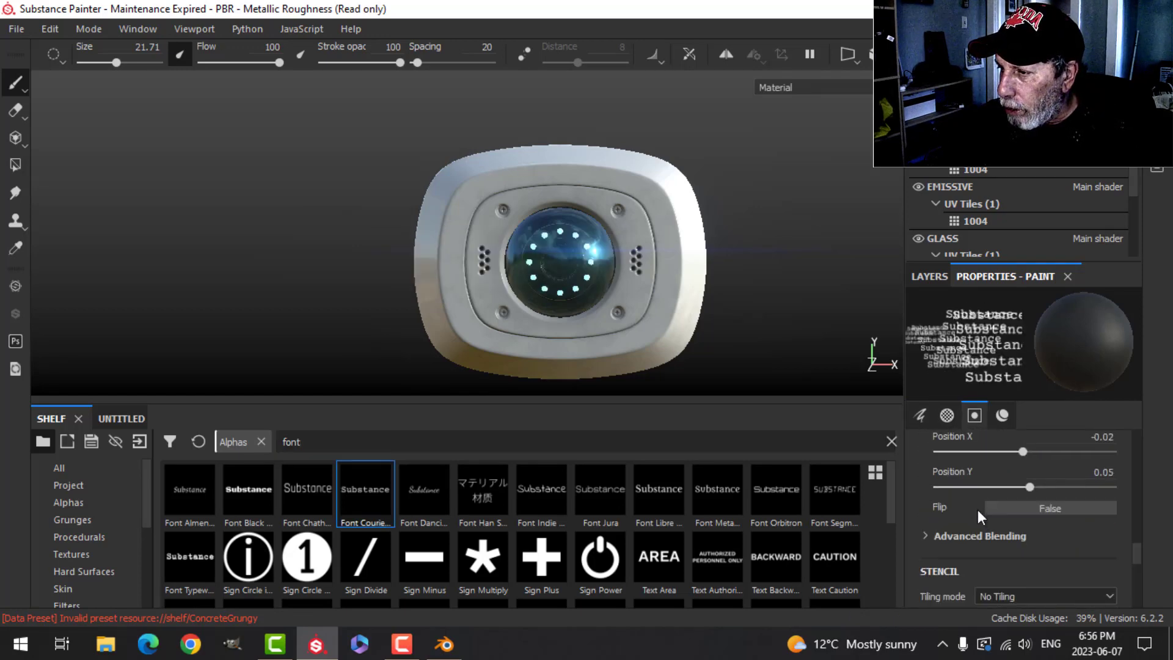
pyautogui.scroll(-3, 977, 509)
pyautogui.scroll(1, 977, 509)
pyautogui.scroll(-1, 990, 519)
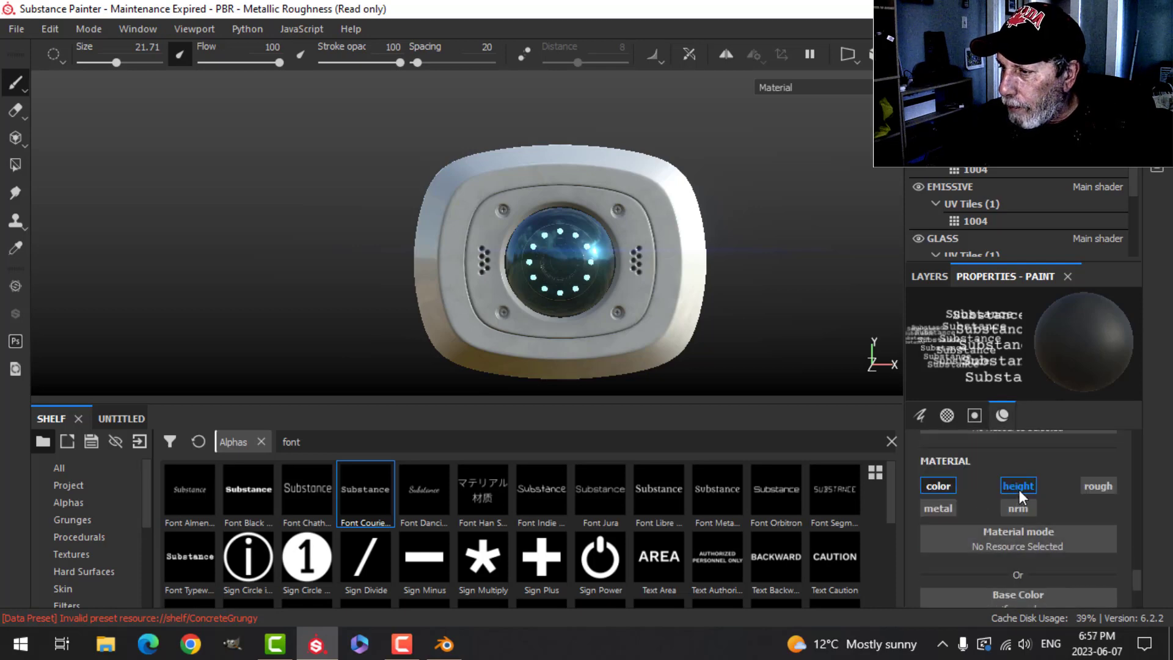
pyautogui.scroll(-3, 1010, 520)
pyautogui.moveTo(969, 602); pyautogui.dragTo(1006, 608)
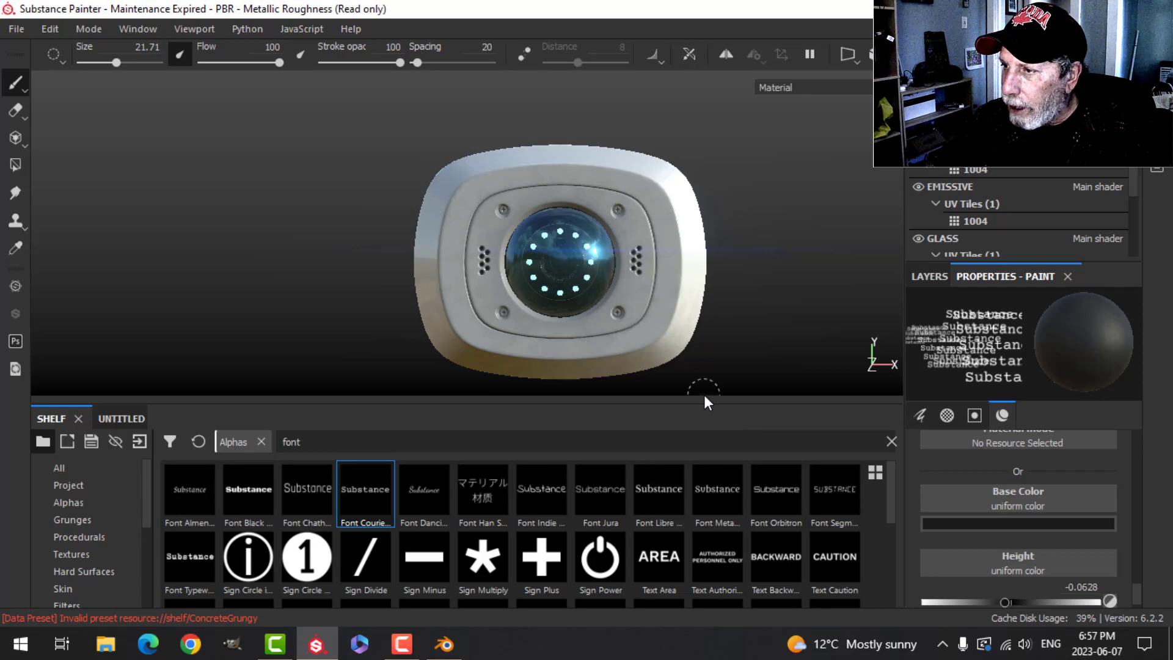
# - Enter L57A-1 as the text of the Font Courier Prime alpha
pyautogui.scroll(10, 1056, 485)
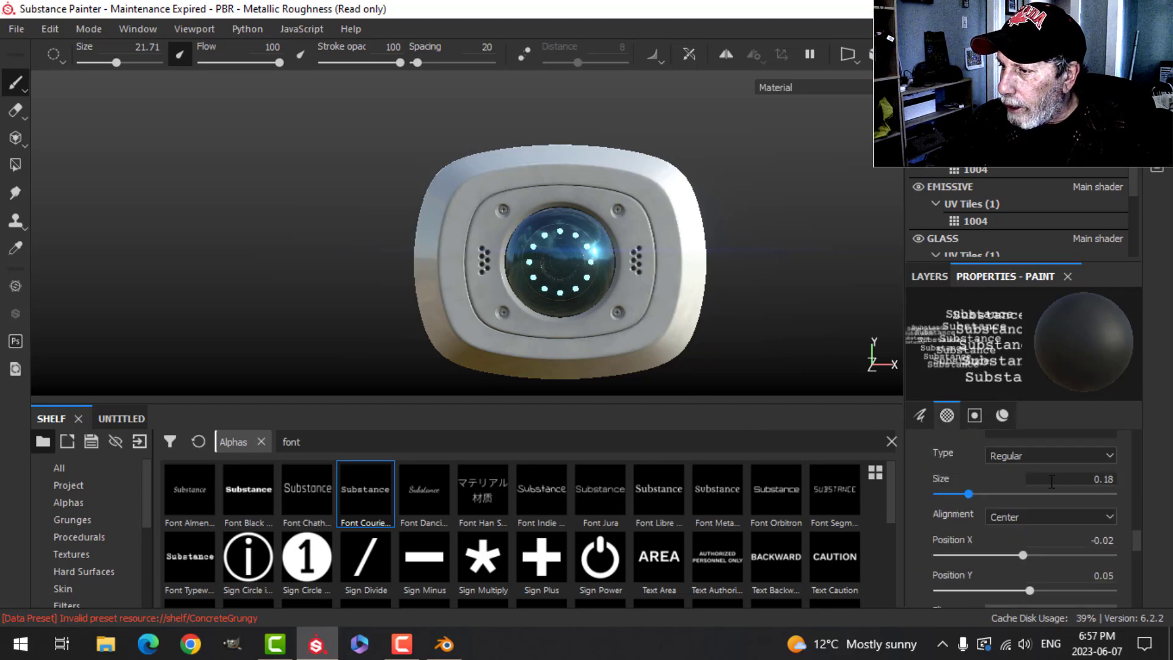
pyautogui.moveTo(1055, 555); pyautogui.dragTo(966, 559)
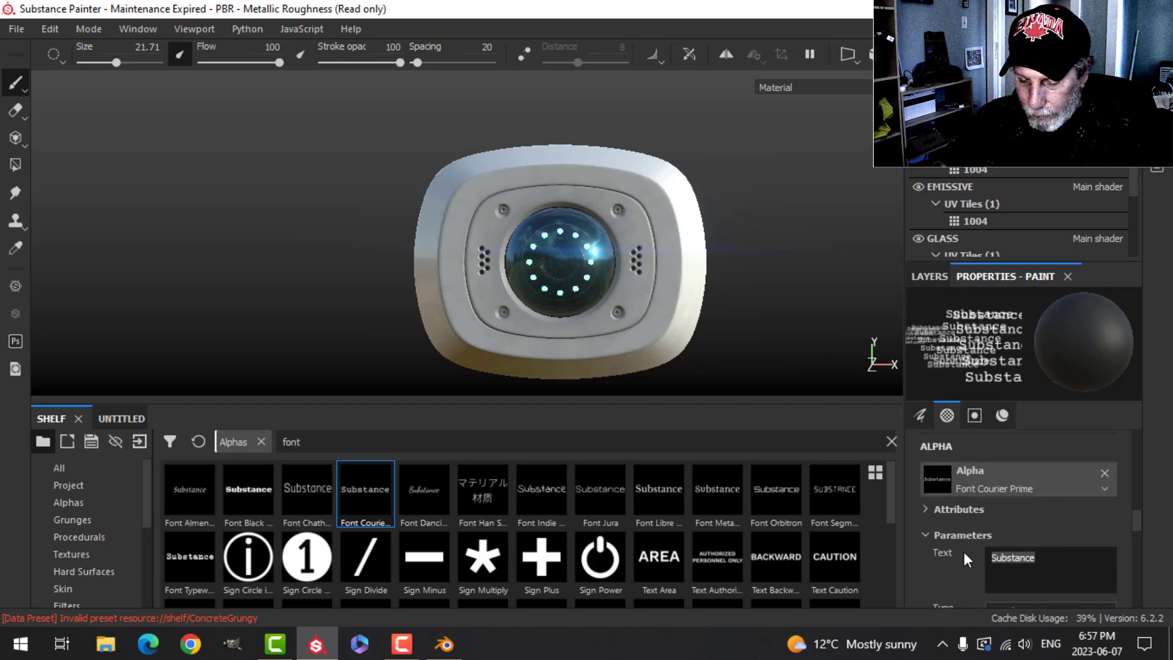
pyautogui.press('capslock')
pyautogui.write('L')
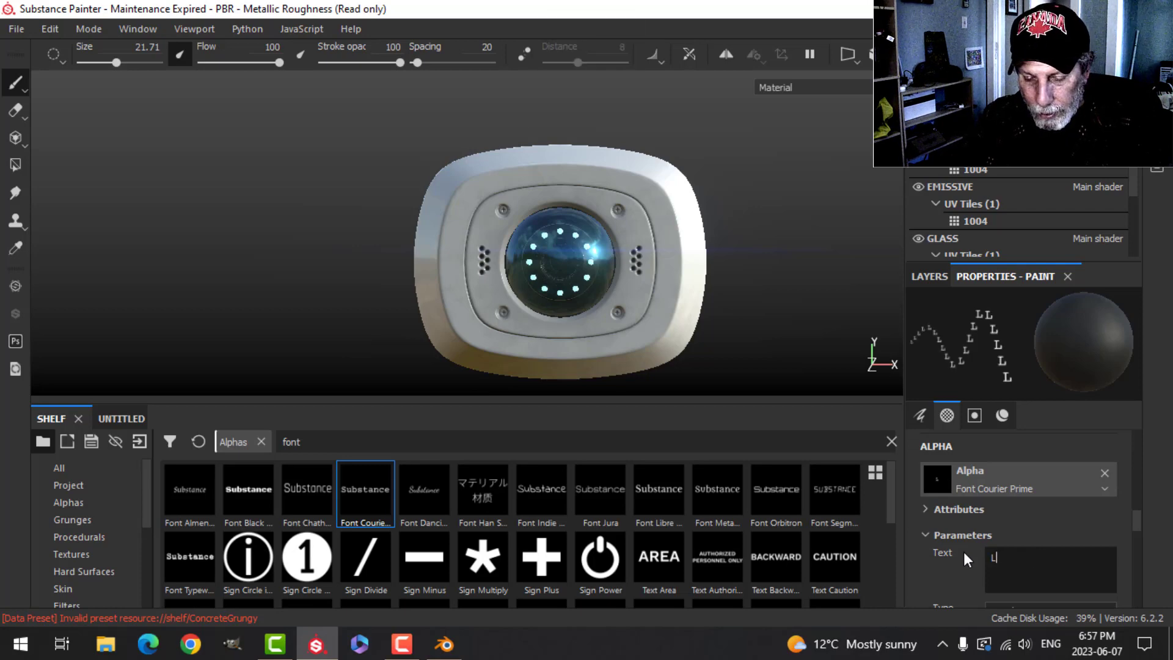
pyautogui.write('57A')
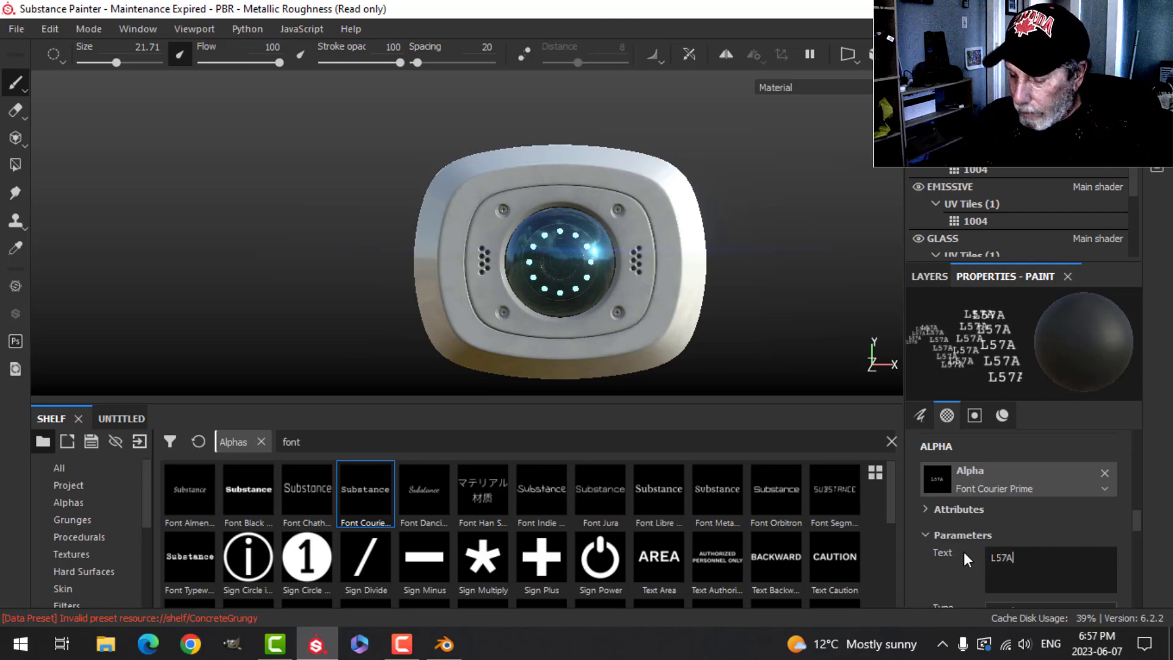
pyautogui.write('-1')
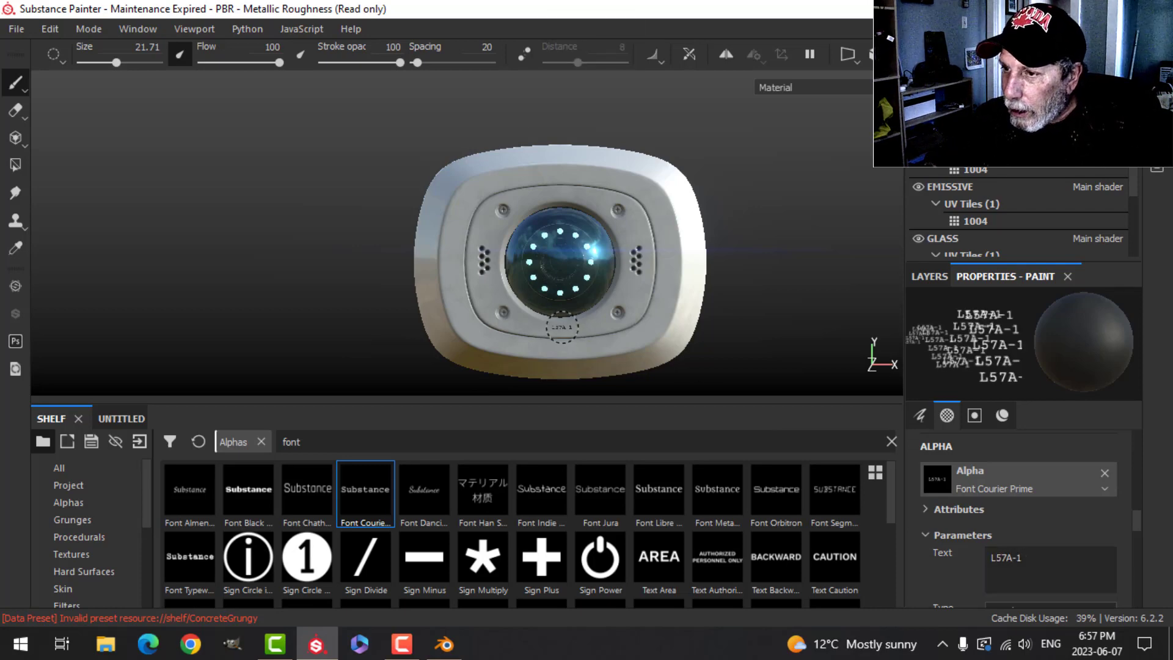
# - Enlarge the brush to about 29.8 and stamp the L57A-1 text on the bezel below the lens
pyautogui.scroll(10, 562, 328)
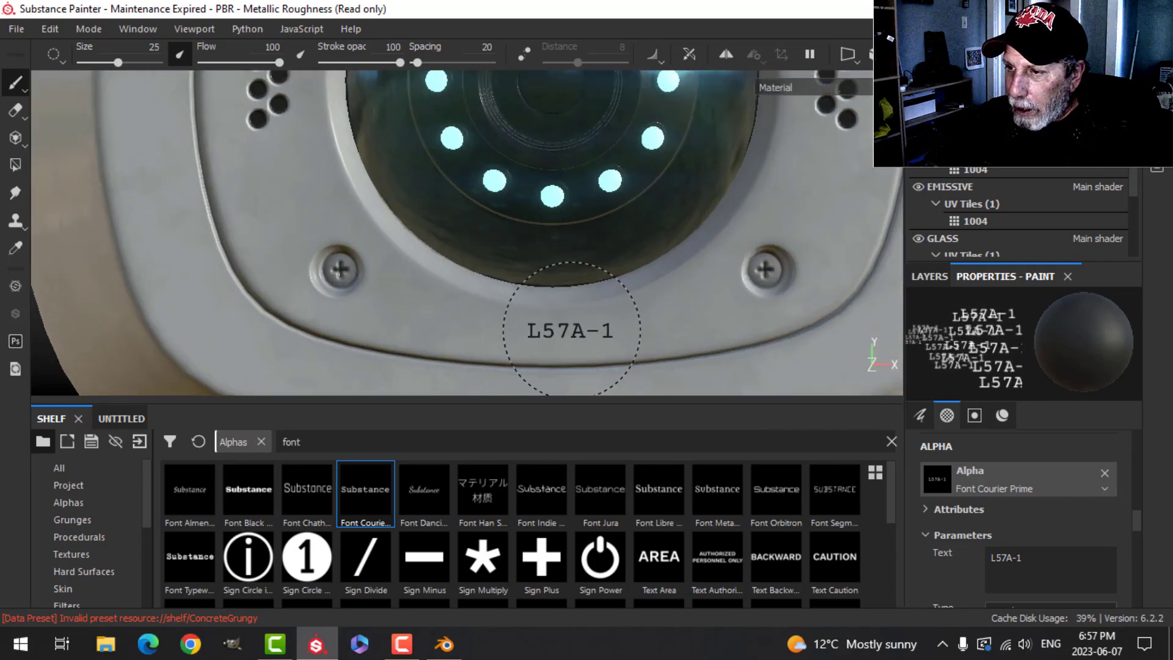
pyautogui.keyDown('ctrl'); pyautogui.moveTo(572, 331); pyautogui.dragTo(583, 330, button='right'); pyautogui.keyUp('ctrl')
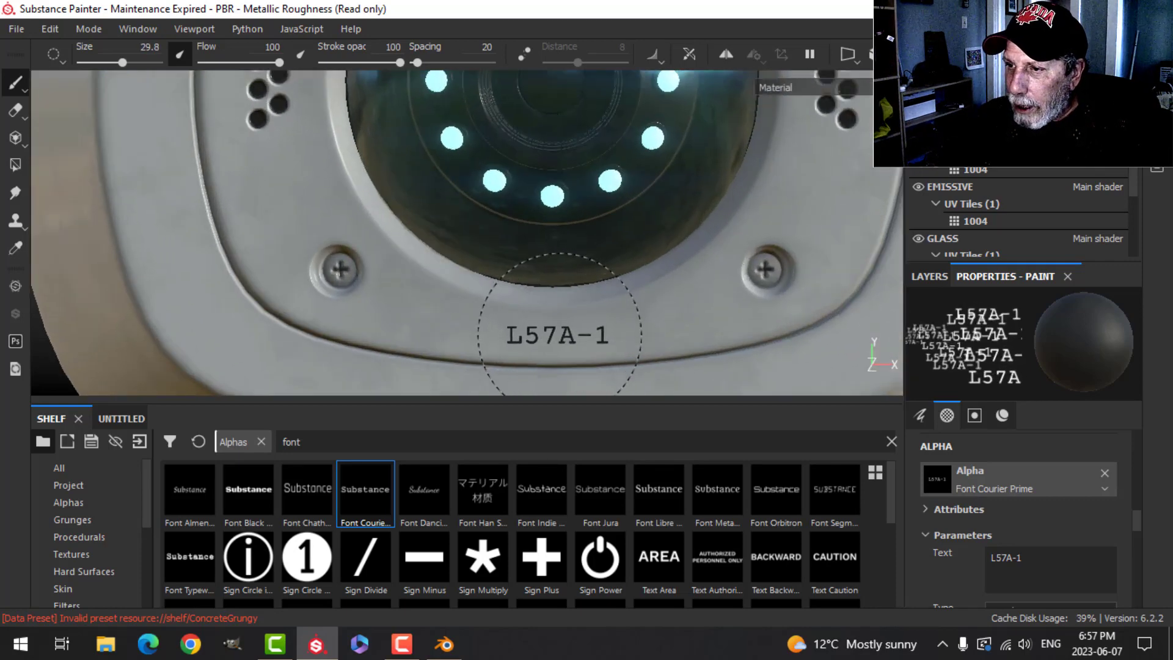
pyautogui.click(558, 330)
pyautogui.scroll(-6, 641, 324)
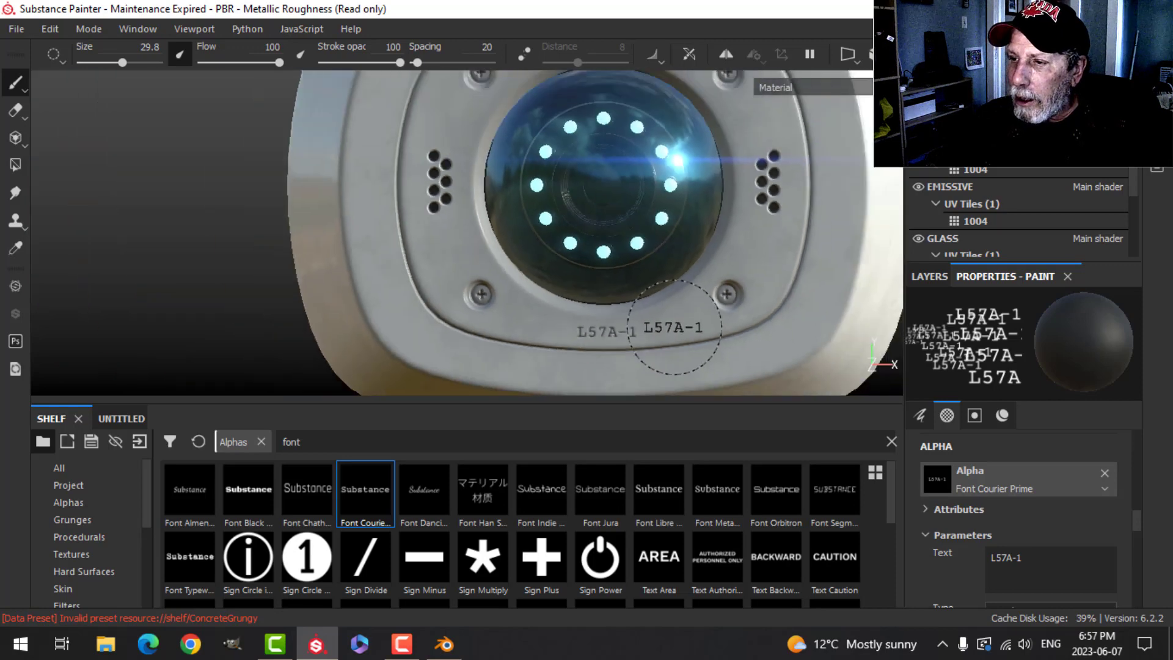
# - Hide the Glass and Emissive texture sets to expose the lens interior
pyautogui.keyDown('alt'); pyautogui.moveTo(673, 296); pyautogui.dragTo(733, 299); pyautogui.keyUp('alt')
pyautogui.keyDown('alt'); pyautogui.moveTo(746, 301); pyautogui.dragTo(592, 239, button='middle'); pyautogui.keyUp('alt')
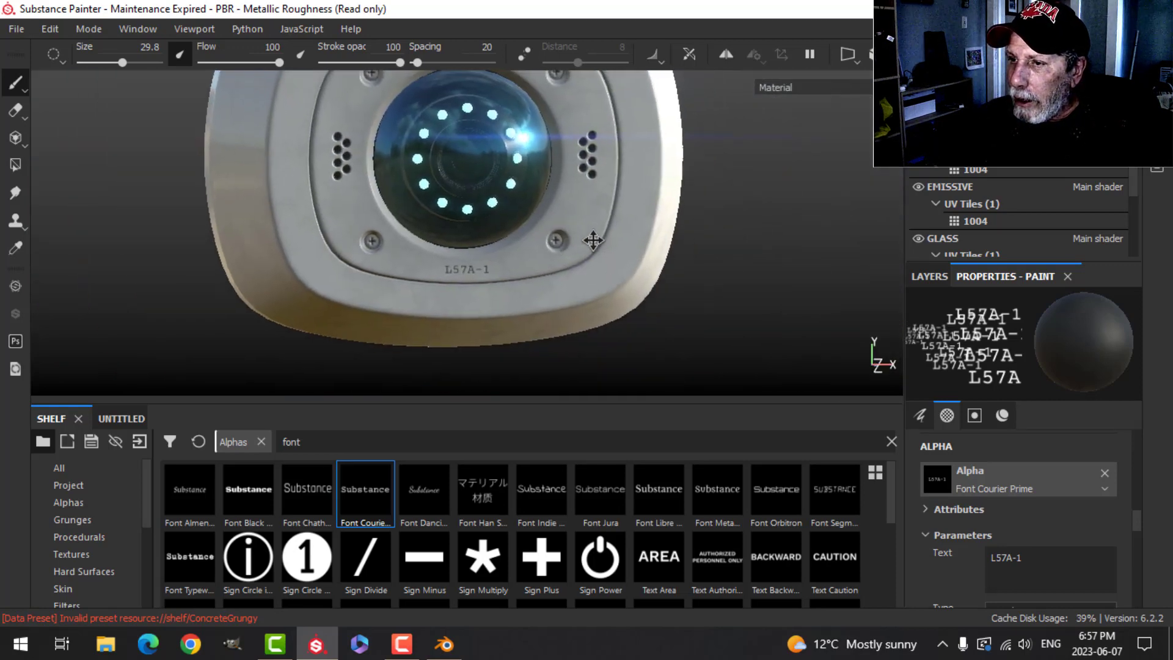
pyautogui.moveTo(595, 240)
pyautogui.keyDown('alt'); pyautogui.mouseDown()
pyautogui.moveTo(679, 257)
pyautogui.moveTo(702, 249)
pyautogui.moveTo(690, 269)
pyautogui.moveTo(558, 264)
pyautogui.moveTo(548, 229)
pyautogui.moveTo(610, 239)
pyautogui.moveTo(623, 261)
pyautogui.mouseUp(); pyautogui.keyUp('alt')
pyautogui.scroll(-5, 666, 274)
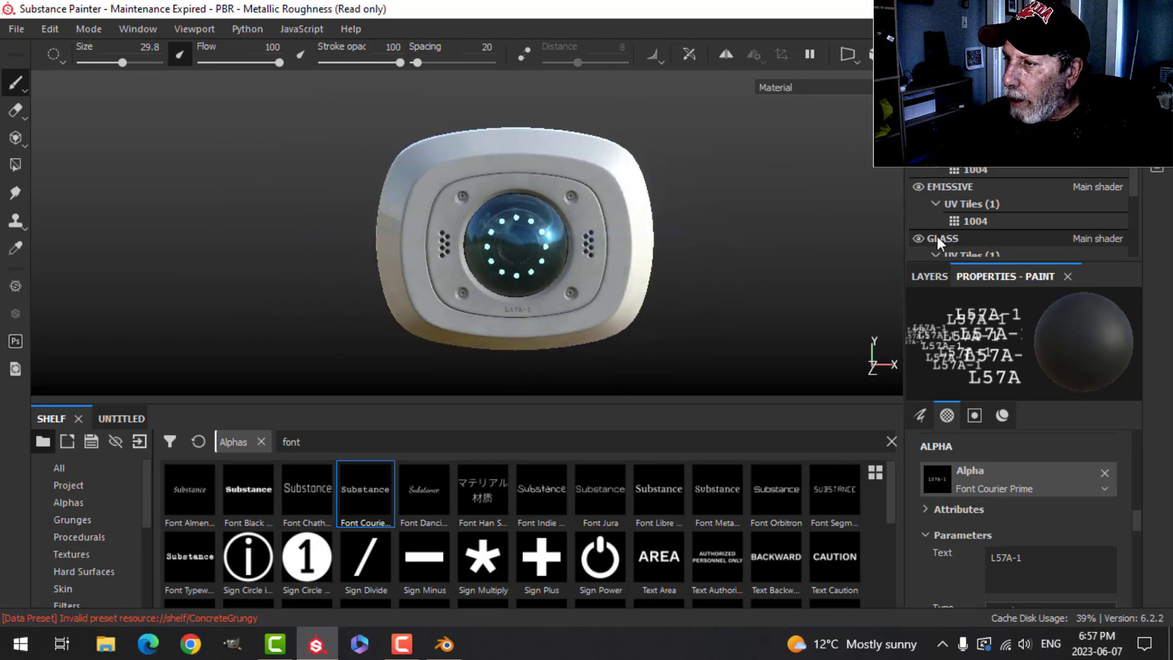
pyautogui.click(918, 238)
pyautogui.scroll(2, 666, 273)
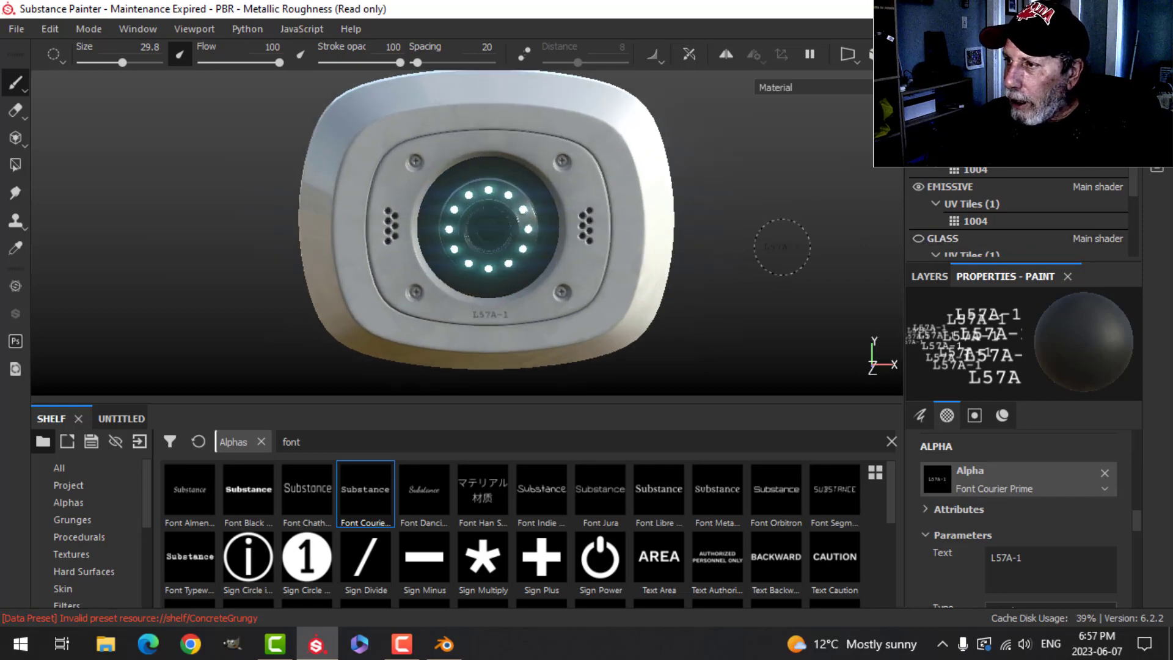
pyautogui.click(918, 186)
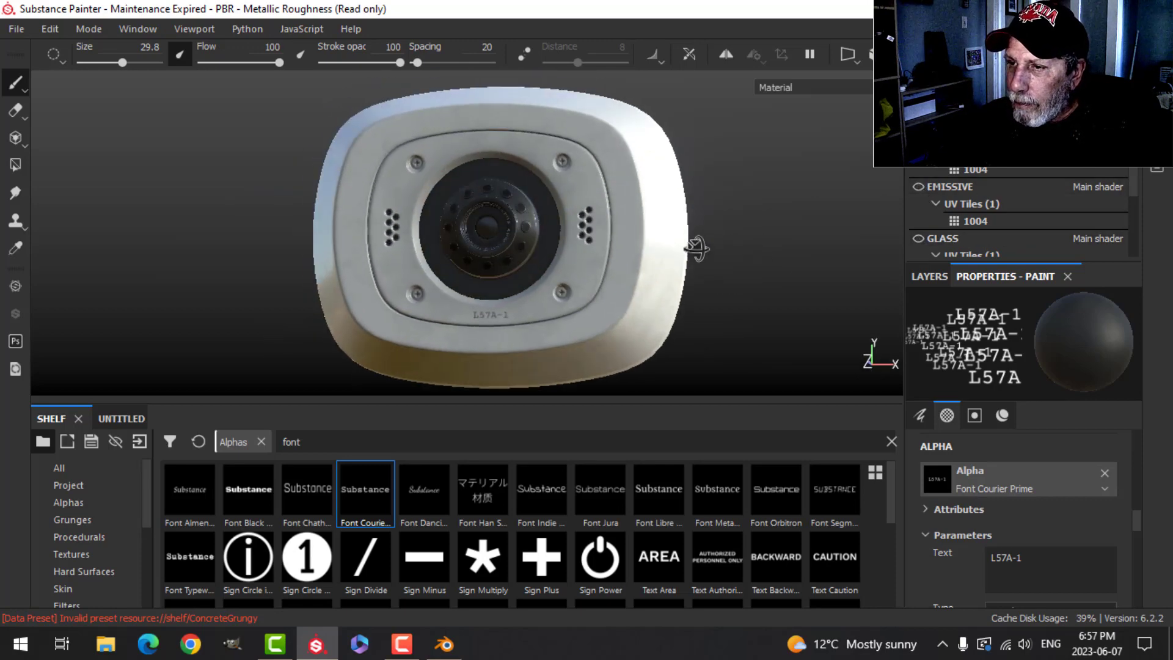
# - Set the brush material's base color to white
pyautogui.scroll(5, 615, 258)
pyautogui.scroll(2, 615, 258)
pyautogui.keyDown('alt'); pyautogui.moveTo(586, 252); pyautogui.dragTo(644, 273, button='middle'); pyautogui.keyUp('alt')
pyautogui.scroll(1, 686, 251)
pyautogui.scroll(2, 635, 239)
pyautogui.moveTo(634, 232)
pyautogui.keyDown('alt'); pyautogui.mouseDown(button='middle')
pyautogui.moveTo(651, 280)
pyautogui.moveTo(643, 250)
pyautogui.mouseUp(button='middle'); pyautogui.keyUp('alt')
pyautogui.scroll(1, 651, 281)
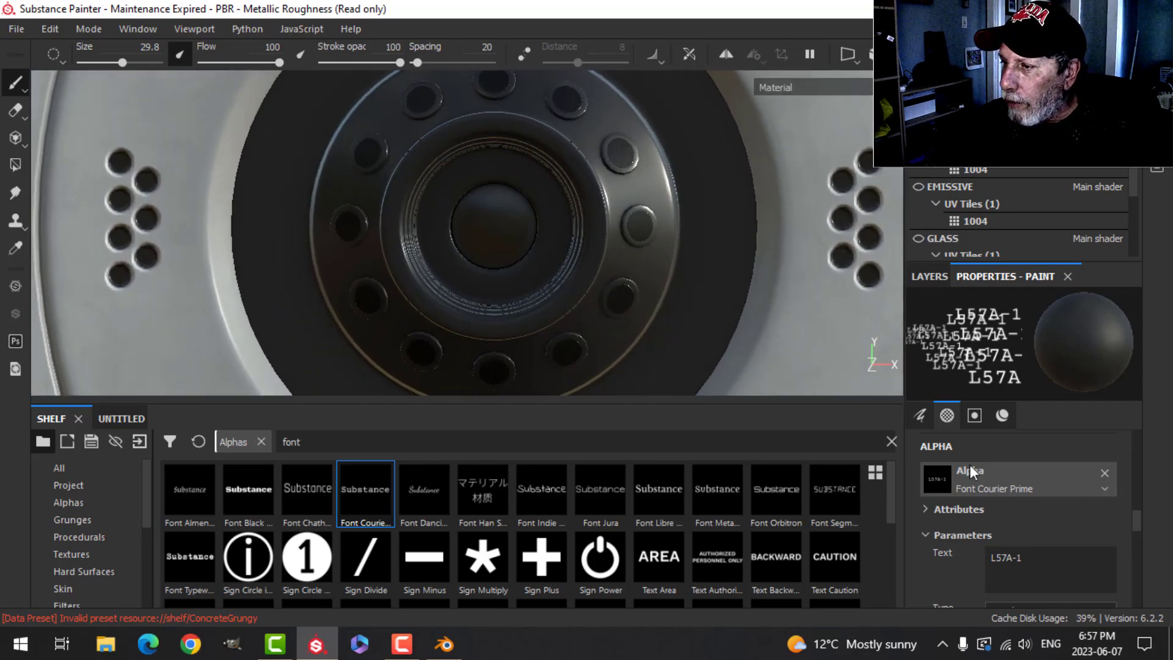
pyautogui.scroll(3, 991, 479)
pyautogui.scroll(4, 988, 478)
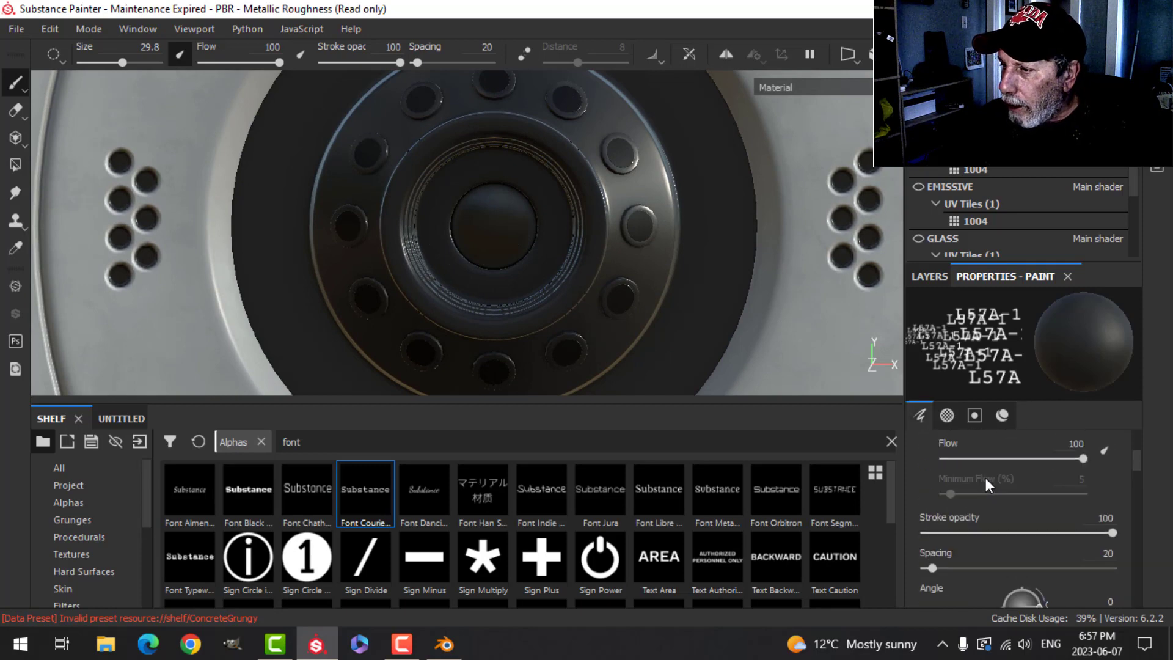
pyautogui.scroll(-7, 980, 476)
pyautogui.scroll(-5, 977, 471)
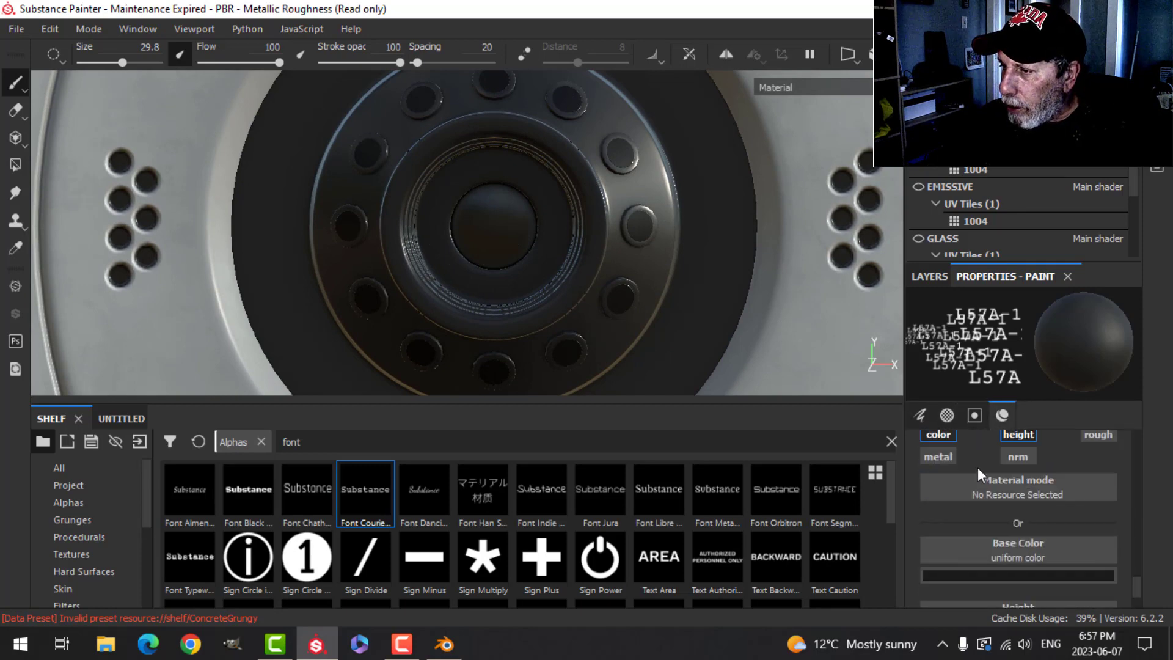
pyautogui.click(1002, 575)
pyautogui.moveTo(961, 452); pyautogui.dragTo(925, 409)
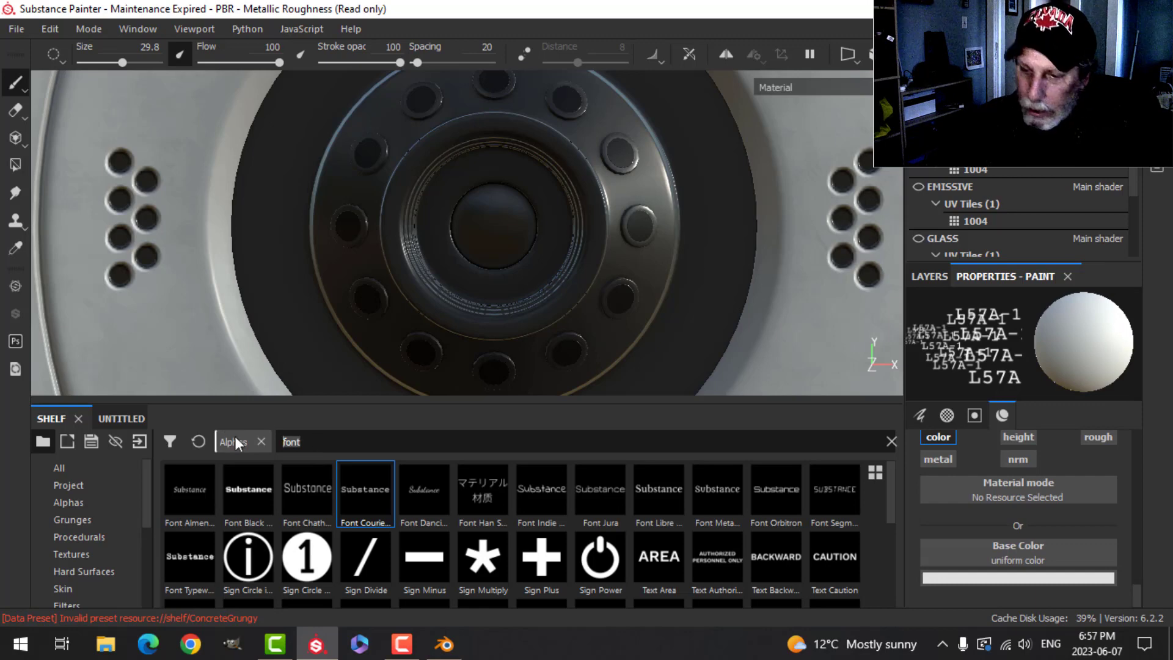
# - Search the alphas for CIRC and set the alpha's border width to 1
pyautogui.write('CIRC')
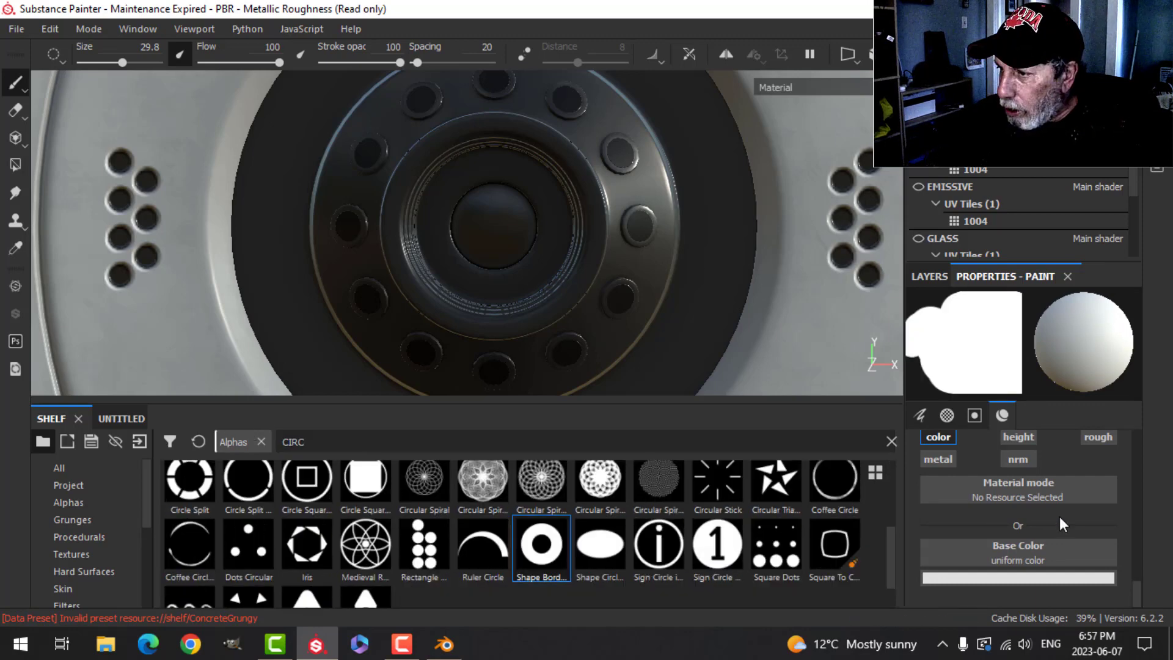
pyautogui.scroll(3, 1059, 515)
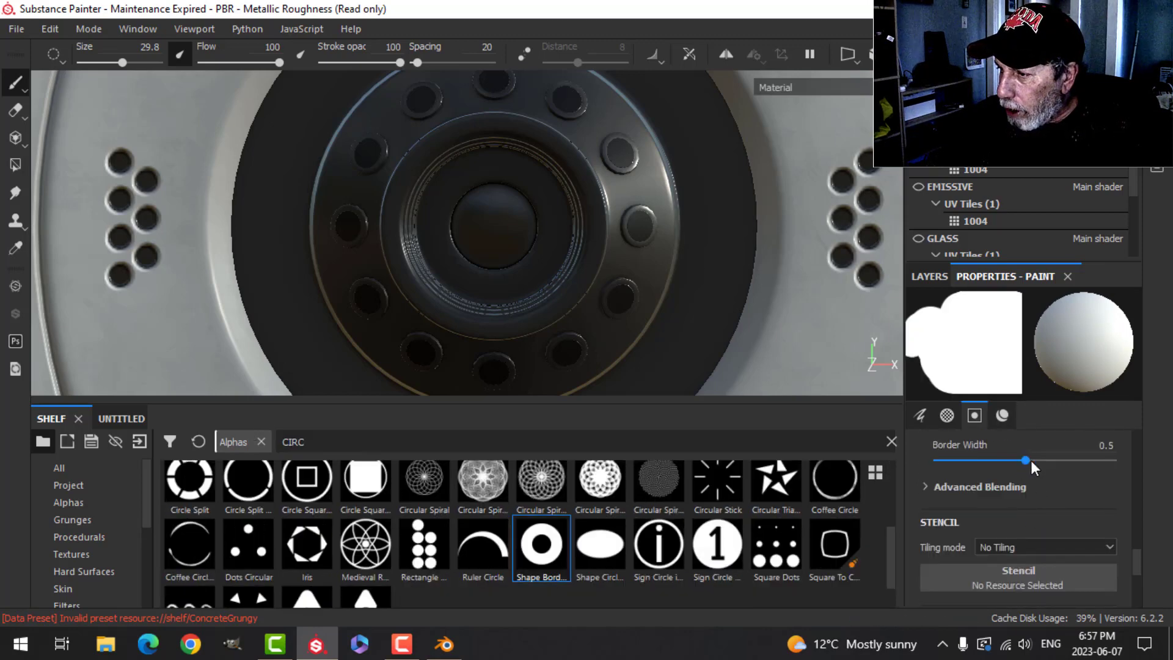
pyautogui.moveTo(1026, 460); pyautogui.dragTo(1113, 460)
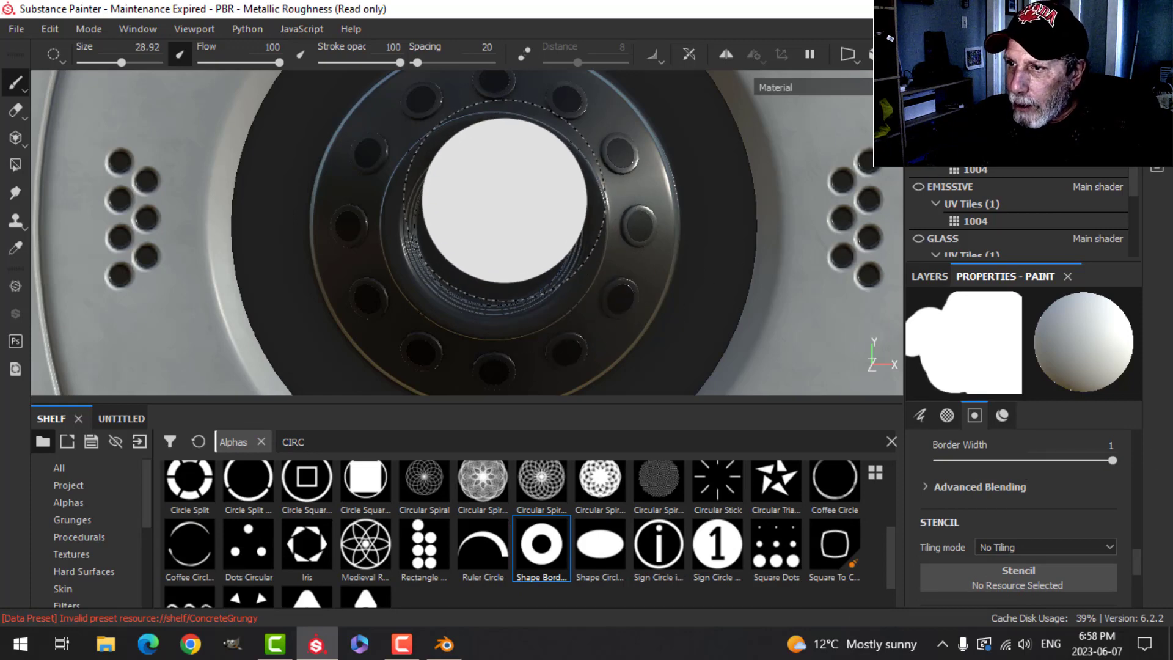
# - Shrink the brush size to about 1.85
pyautogui.press('[')
pyautogui.press('[')
pyautogui.press('[')
pyautogui.press('[')
pyautogui.press('[')
pyautogui.press('[')
pyautogui.press('[')
pyautogui.press('[')
pyautogui.press('[')
pyautogui.press('[')
pyautogui.press('[')
pyautogui.press('[')
pyautogui.press('[')
pyautogui.press('[')
pyautogui.press('[')
pyautogui.press('[')
pyautogui.press('[')
pyautogui.press('[')
pyautogui.press('[')
pyautogui.press('[')
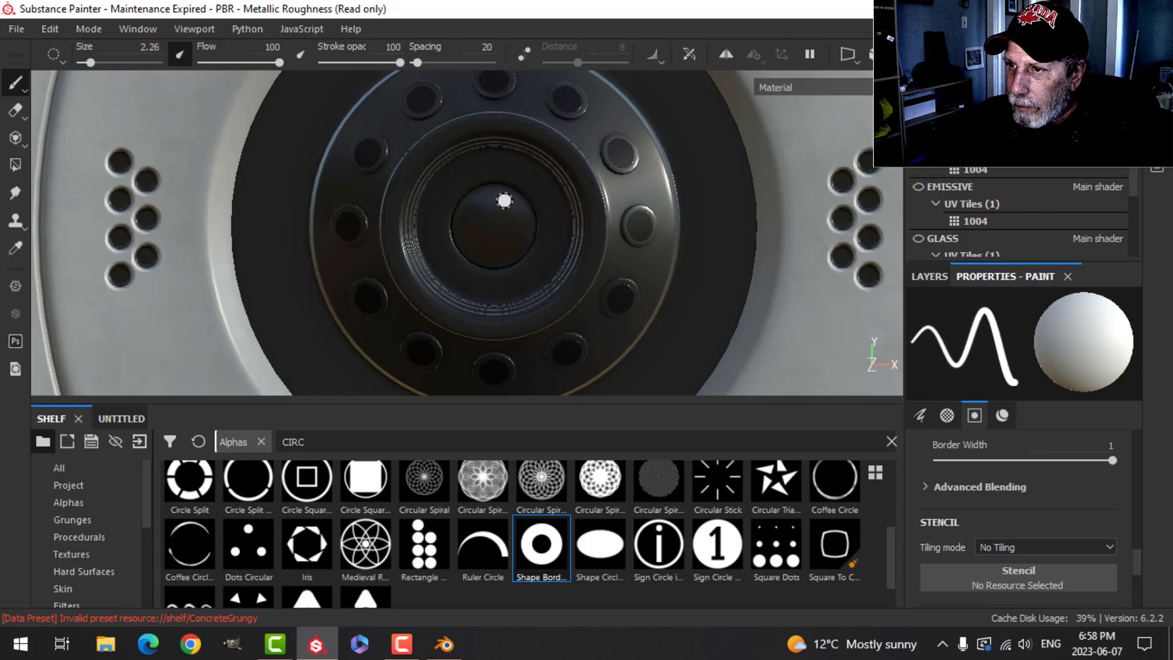
pyautogui.press('[')
pyautogui.press('[')
pyautogui.scroll(3, 500, 183)
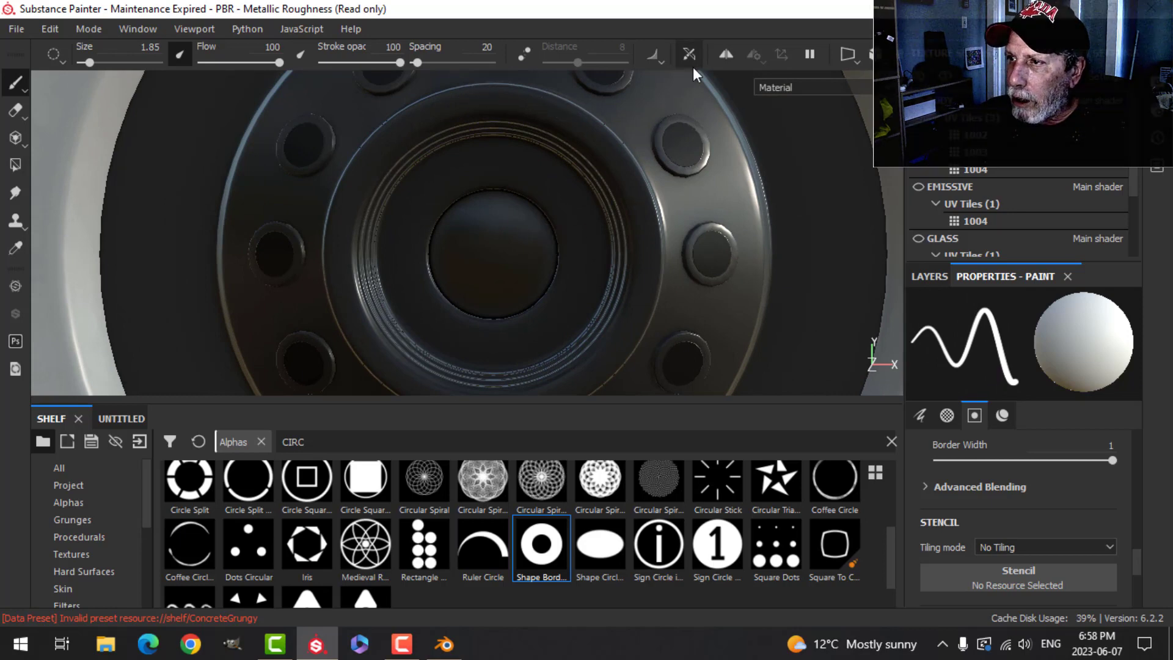
# - Switch to radial symmetry with an angle span of 360 and a count of 16
pyautogui.click(726, 54)
pyautogui.click(754, 55)
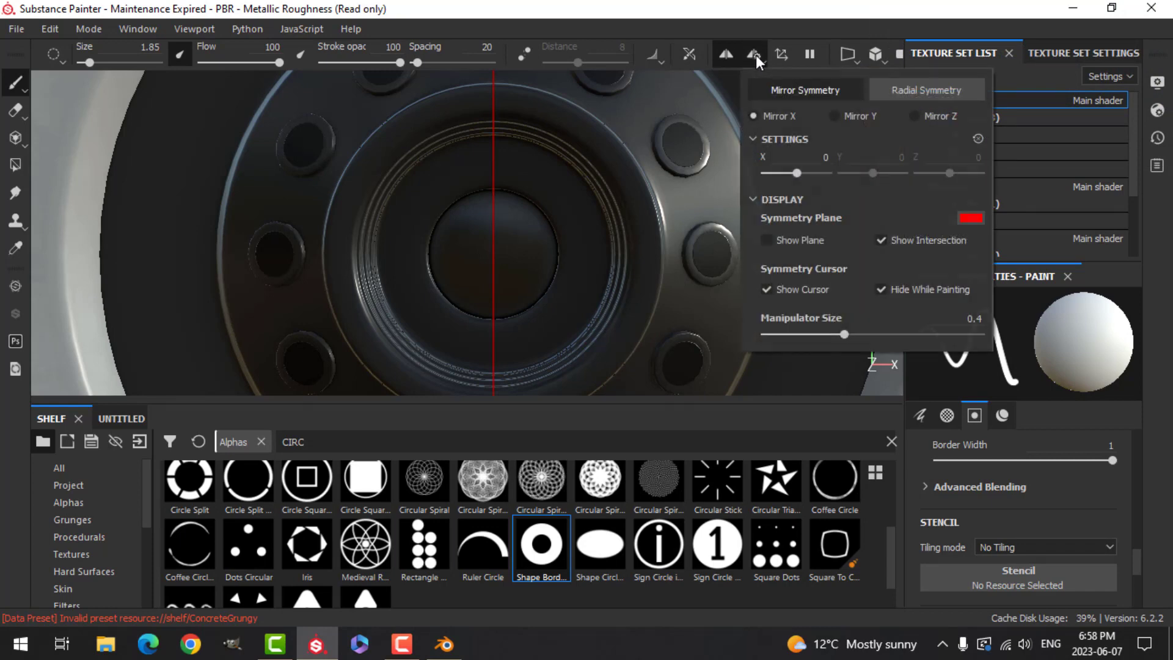
pyautogui.click(923, 88)
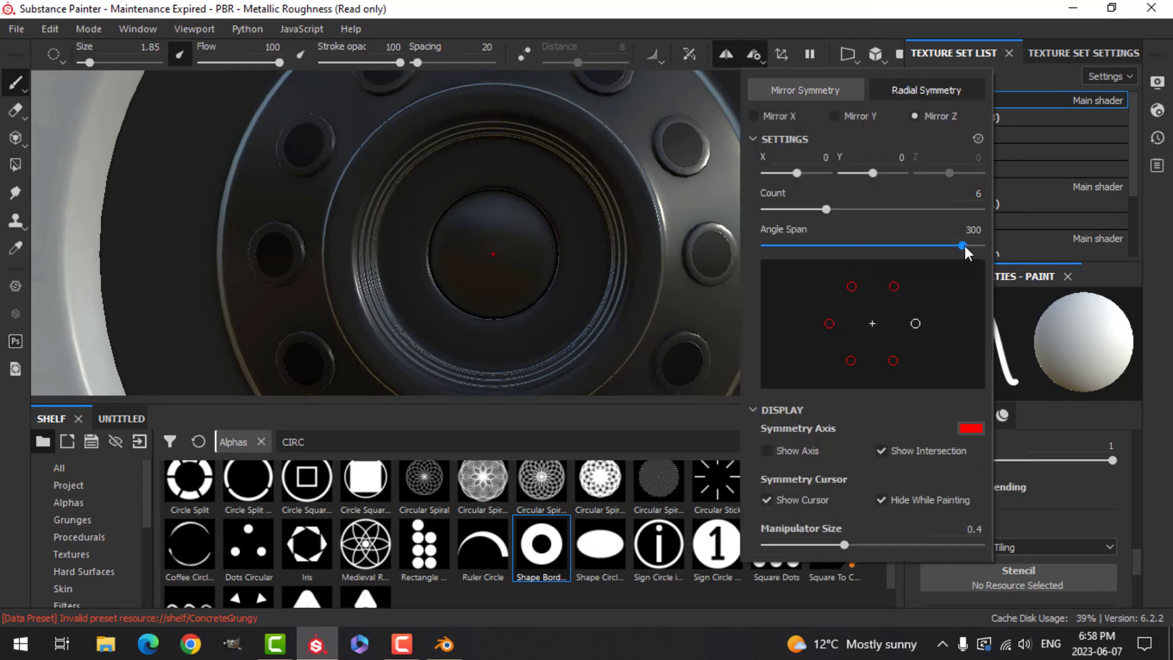
pyautogui.moveTo(963, 246); pyautogui.dragTo(984, 246)
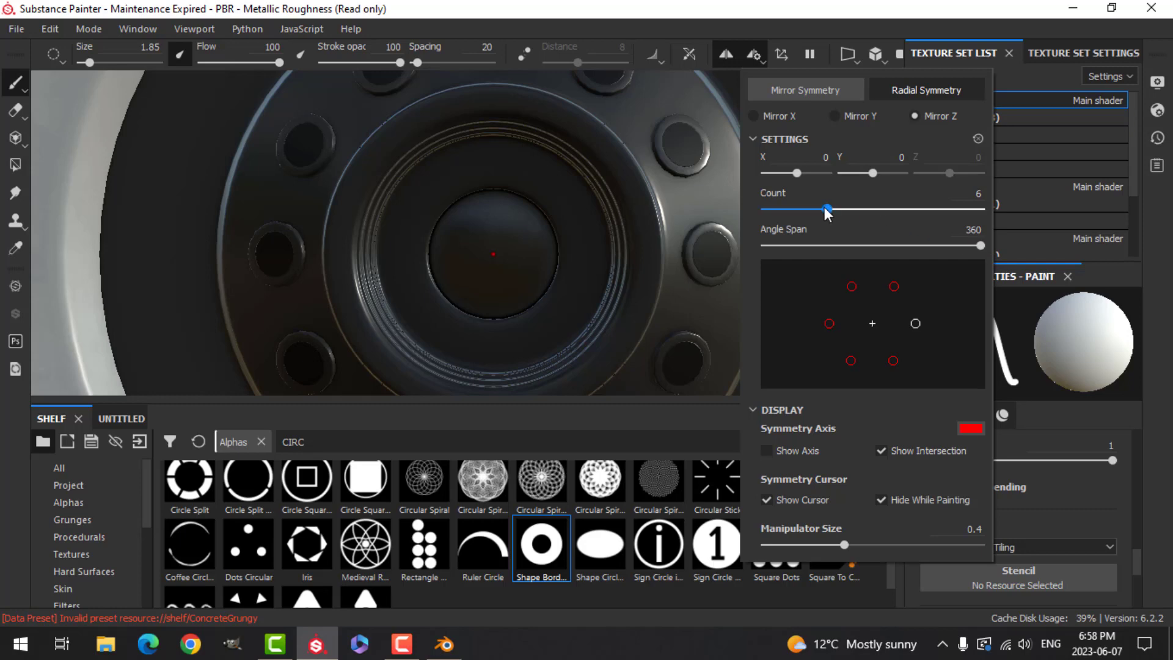
pyautogui.moveTo(826, 209); pyautogui.dragTo(1071, 200)
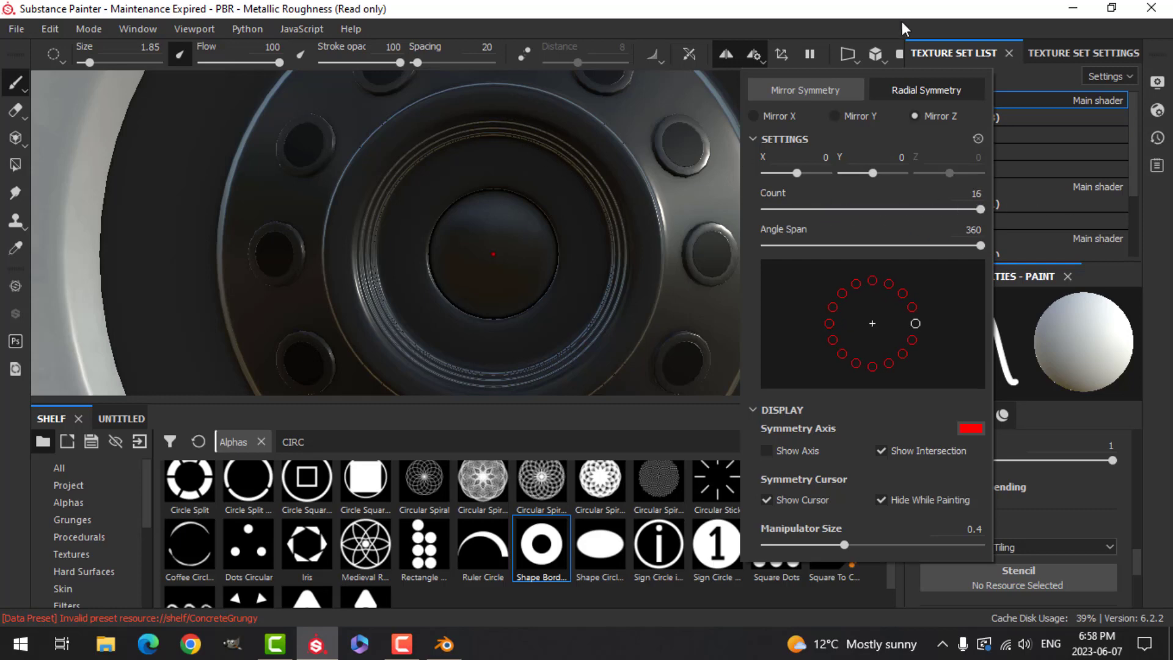
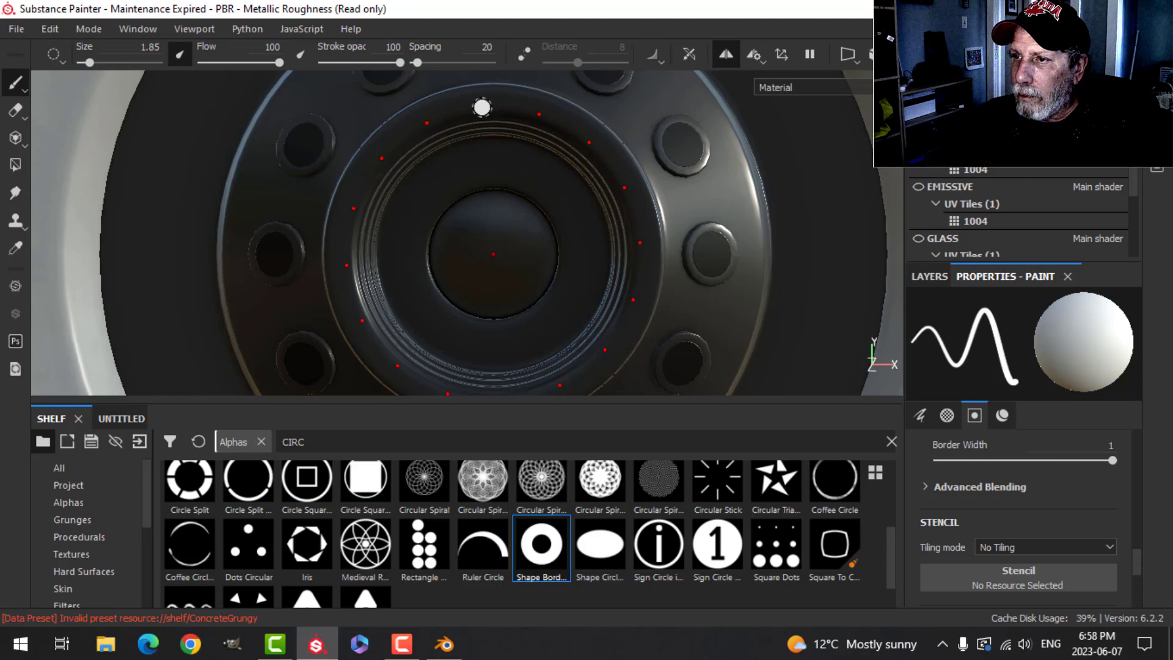
# - Set the brush size to about 1.37 and stamp a symmetric ring of small circles around the lens
pyautogui.press('[')
pyautogui.press('[')
pyautogui.press('[')
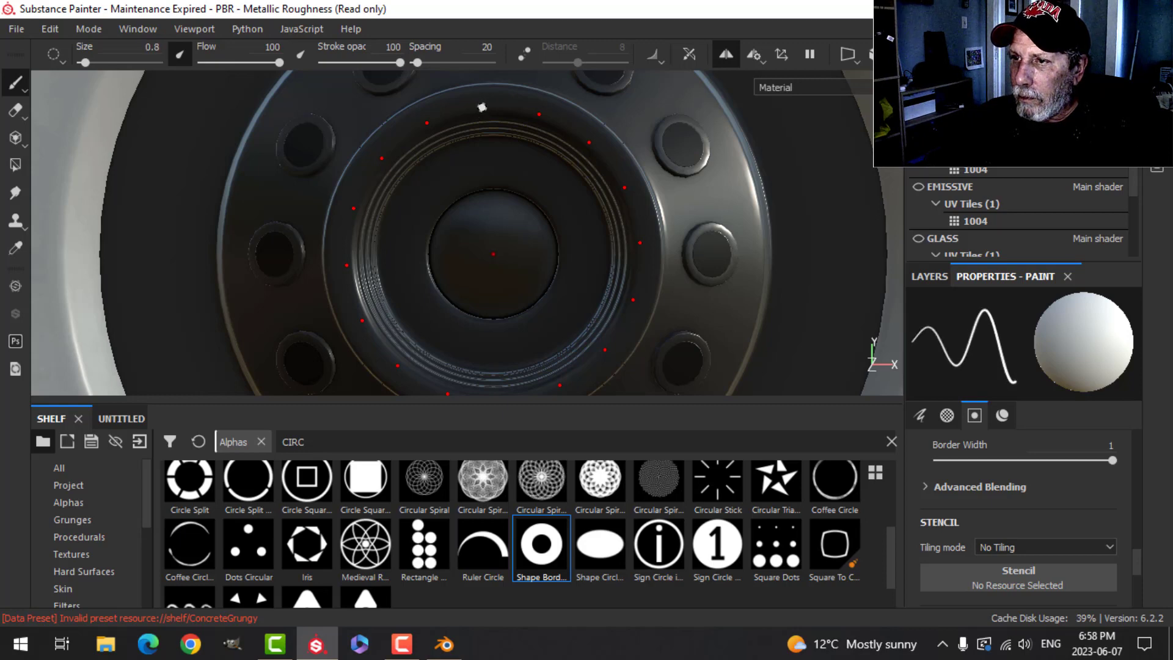
pyautogui.press(']')
pyautogui.press(']')
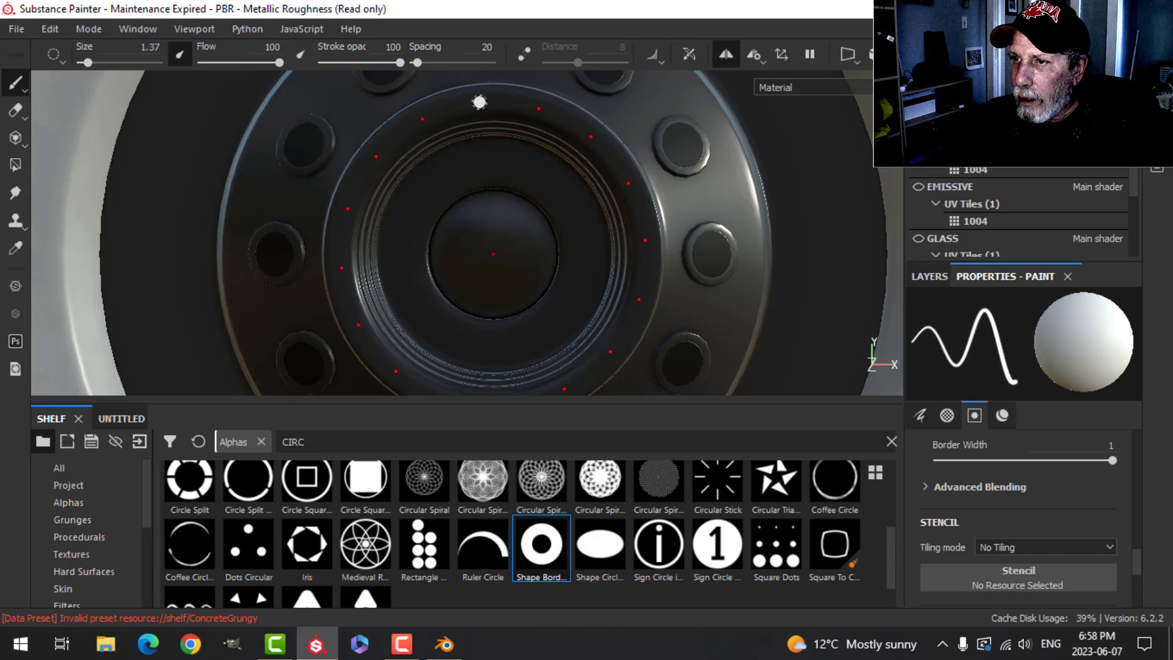
pyautogui.click(482, 102)
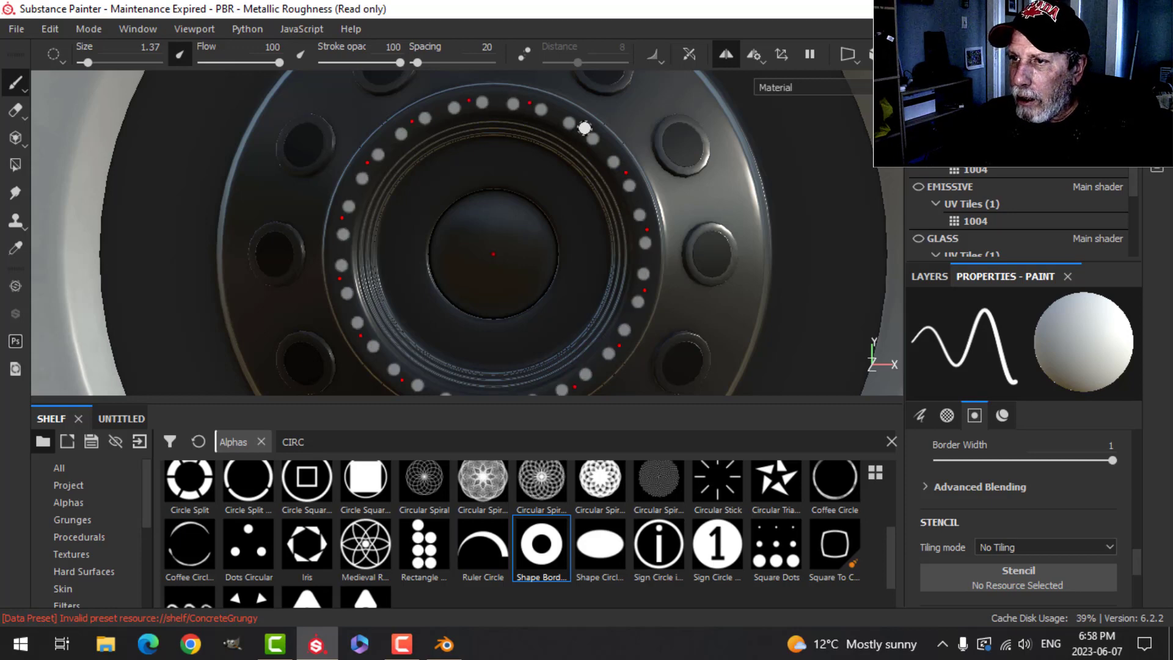
pyautogui.scroll(-3, 569, 246)
pyautogui.keyDown('alt'); pyautogui.moveTo(542, 286); pyautogui.dragTo(675, 251); pyautogui.keyUp('alt')
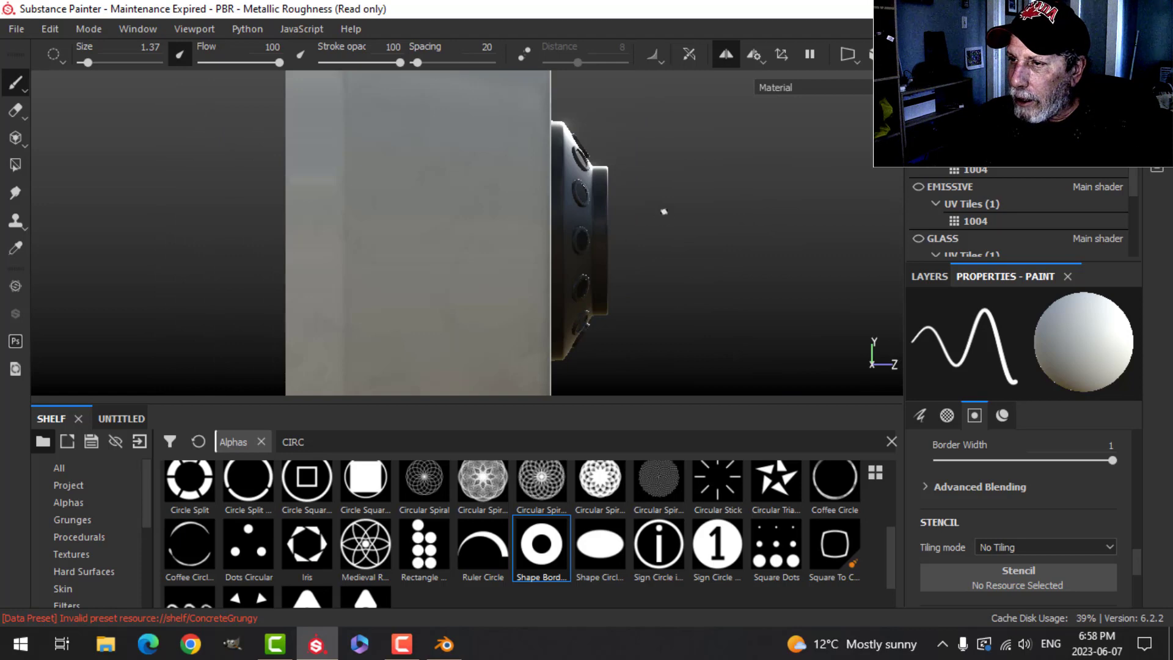
pyautogui.keyDown('alt'); pyautogui.moveTo(664, 212); pyautogui.dragTo(651, 234); pyautogui.keyUp('alt')
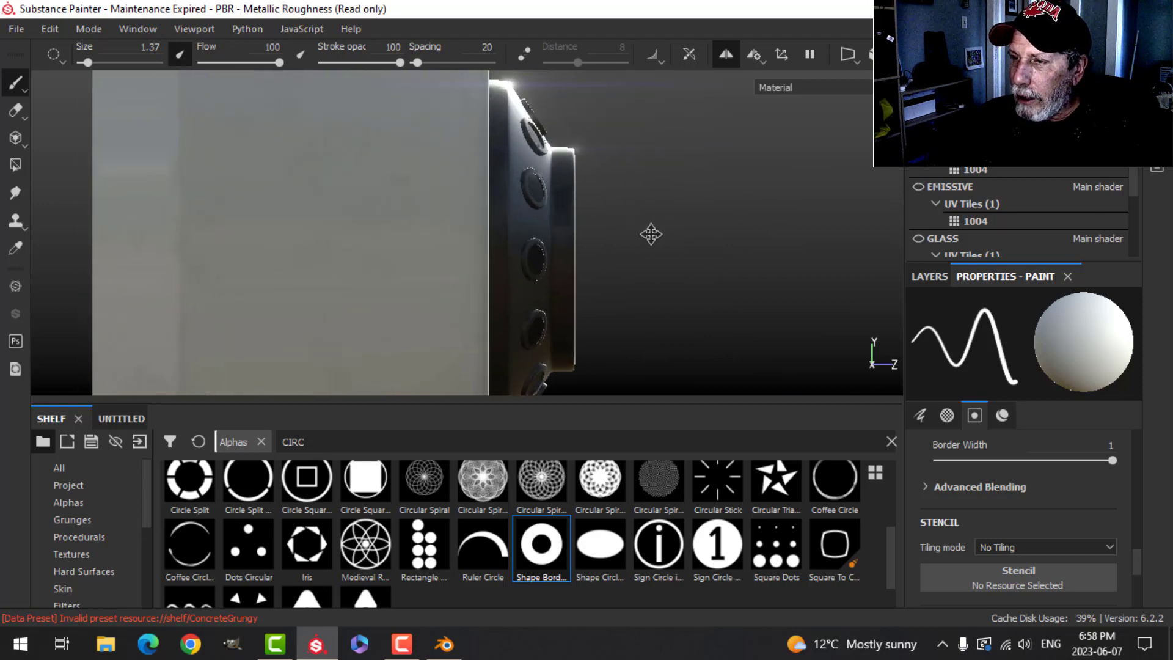
pyautogui.keyDown('alt'); pyautogui.moveTo(651, 234); pyautogui.dragTo(686, 255, button='middle'); pyautogui.keyUp('alt')
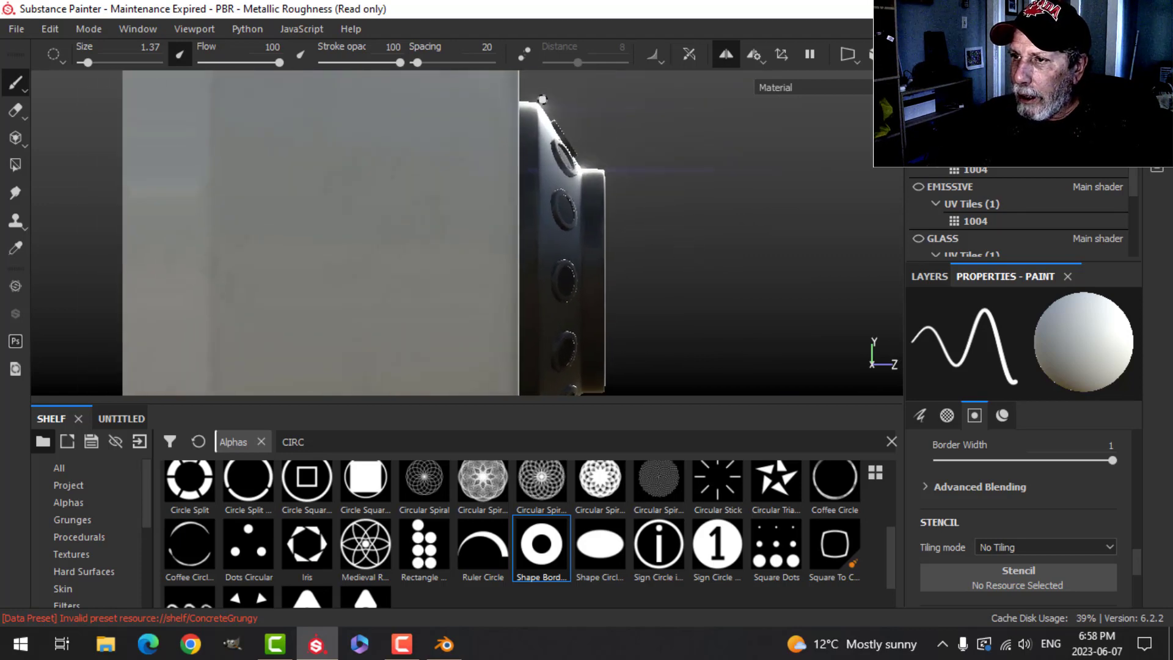
pyautogui.moveTo(622, 247)
pyautogui.keyDown('alt'); pyautogui.mouseDown()
pyautogui.moveTo(629, 263)
pyautogui.moveTo(618, 189)
pyautogui.moveTo(633, 230)
pyautogui.mouseUp(); pyautogui.keyUp('alt')
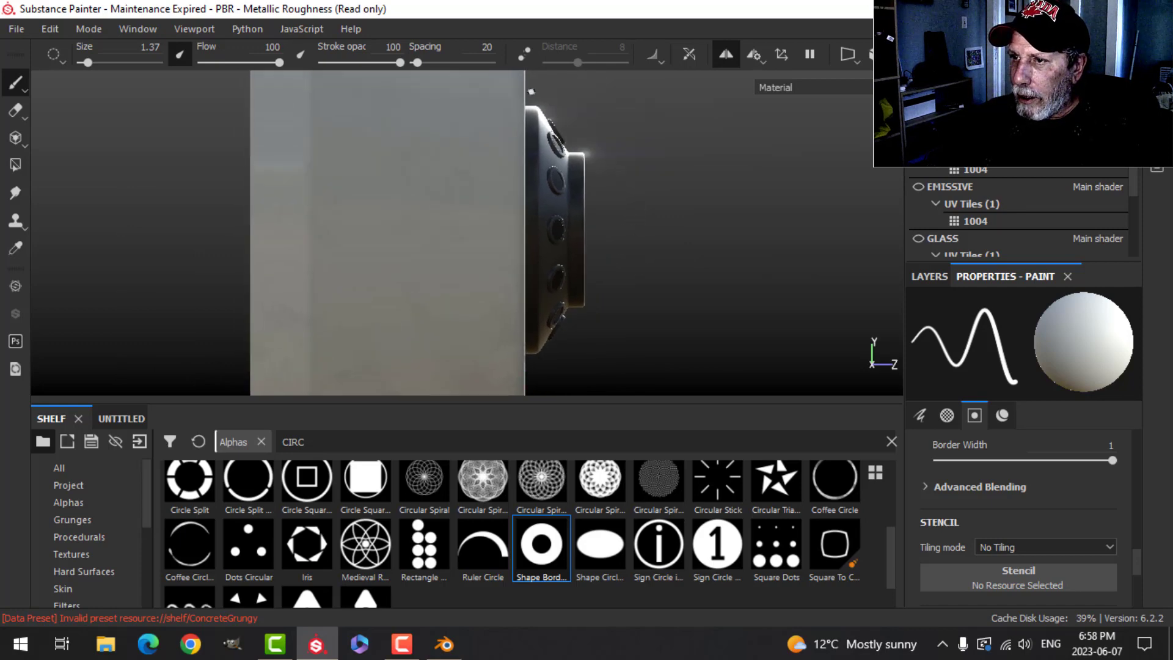
pyautogui.hotkey('ctrl', 'shift')
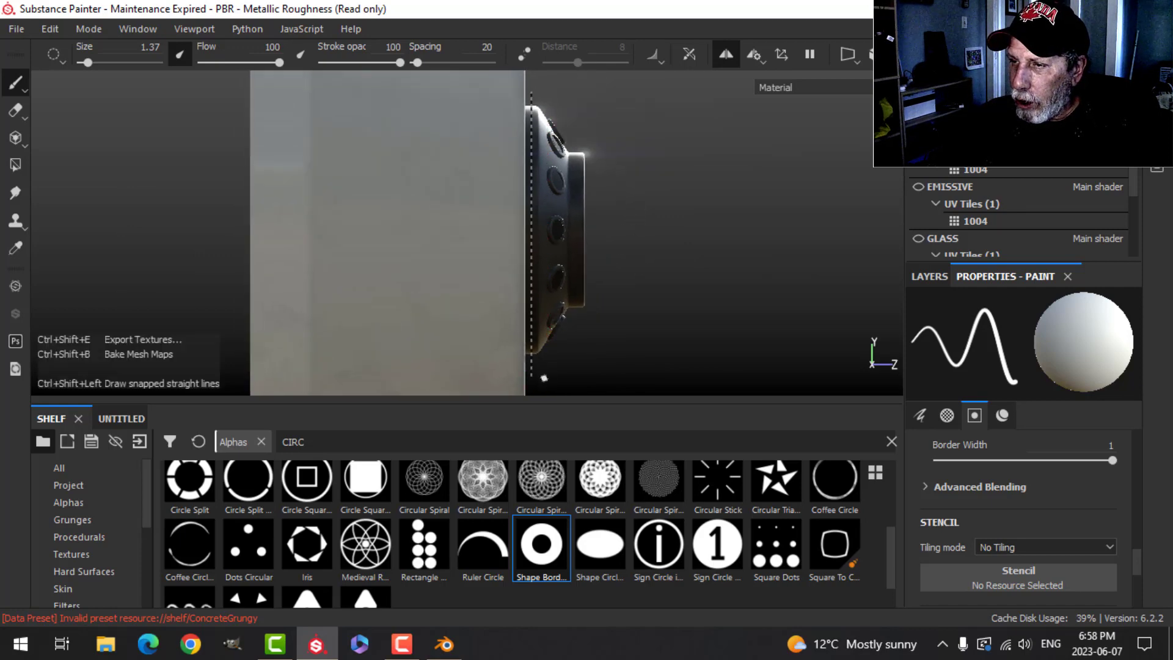
pyautogui.keyDown('ctrl'); pyautogui.keyDown('shift'); pyautogui.click(544, 378); pyautogui.keyUp('shift'); pyautogui.keyUp('ctrl')
pyautogui.moveTo(709, 276)
pyautogui.keyDown('alt'); pyautogui.mouseDown()
pyautogui.moveTo(547, 312)
pyautogui.moveTo(548, 286)
pyautogui.moveTo(597, 298)
pyautogui.moveTo(678, 287)
pyautogui.moveTo(689, 266)
pyautogui.mouseUp(); pyautogui.keyUp('alt')
pyautogui.hotkey('ctrl', 'z')
# - Set the brush material's height to about -0.49
pyautogui.scroll(-5, 1006, 452)
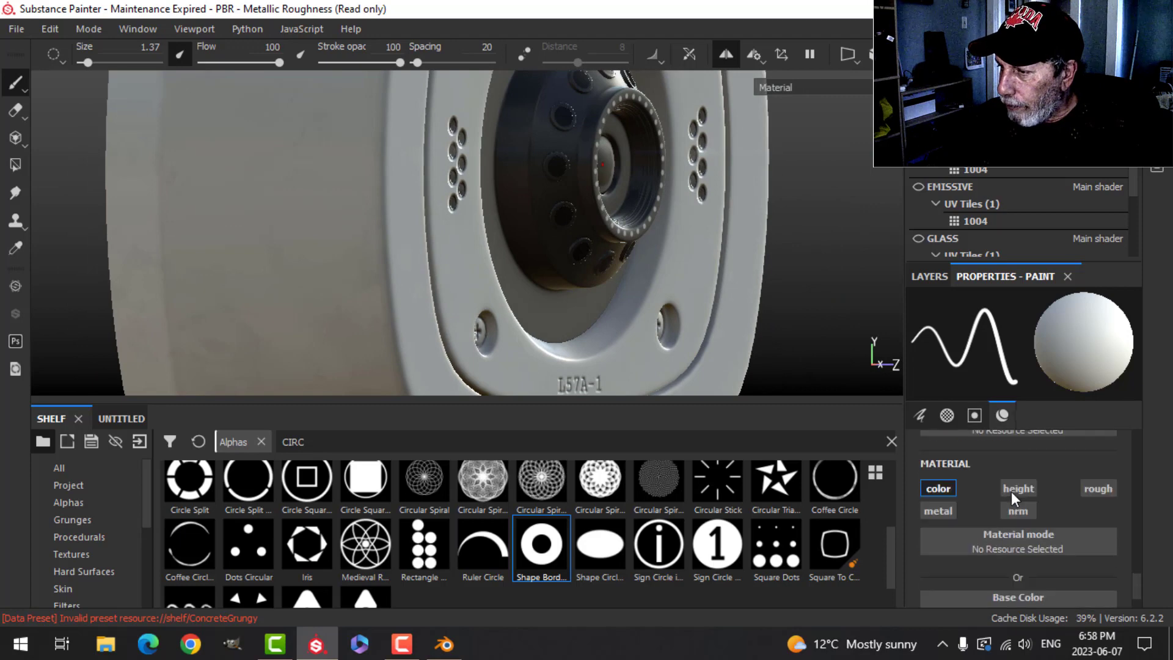
pyautogui.scroll(-1, 1017, 575)
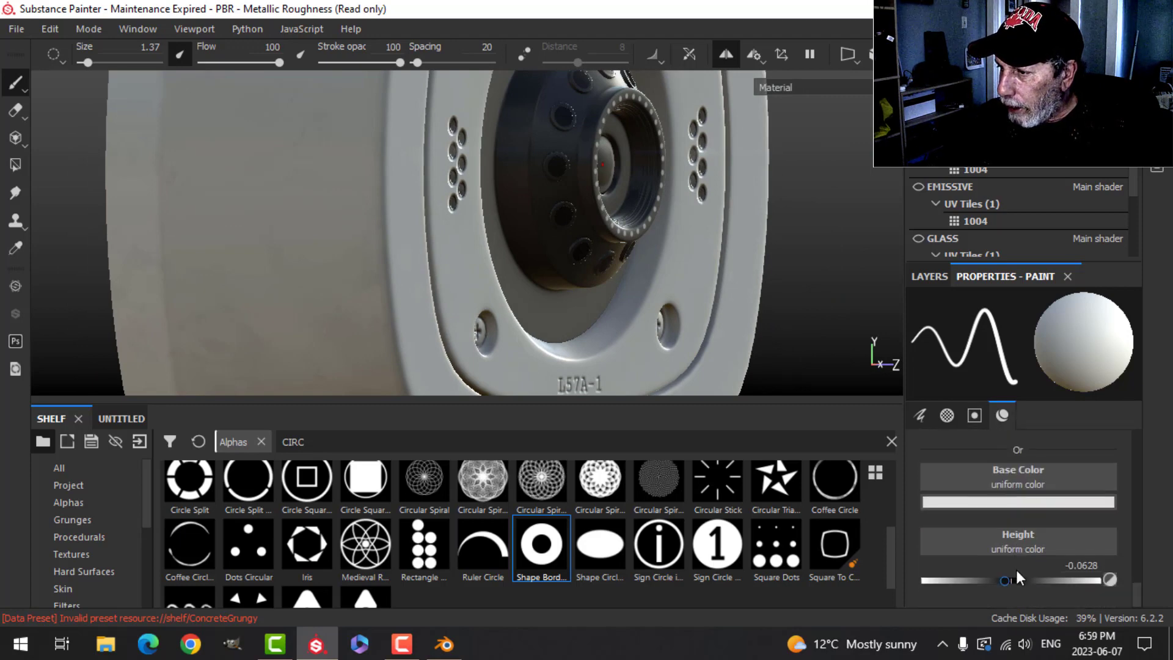
pyautogui.moveTo(1002, 580); pyautogui.dragTo(965, 581)
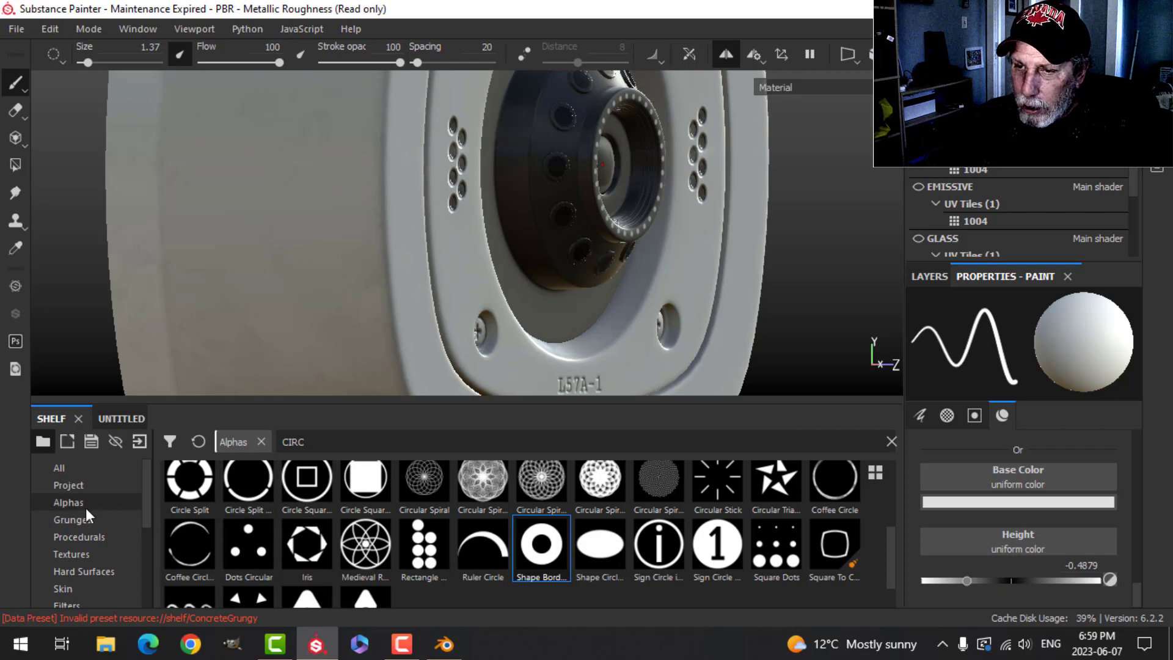
# - Search the alphas for SQ and pick the Square Rectangle alpha
pyautogui.press('BackSpace')
pyautogui.press('BackSpace')
pyautogui.press('BackSpace')
pyautogui.press('BackSpace')
pyautogui.write('SQ')
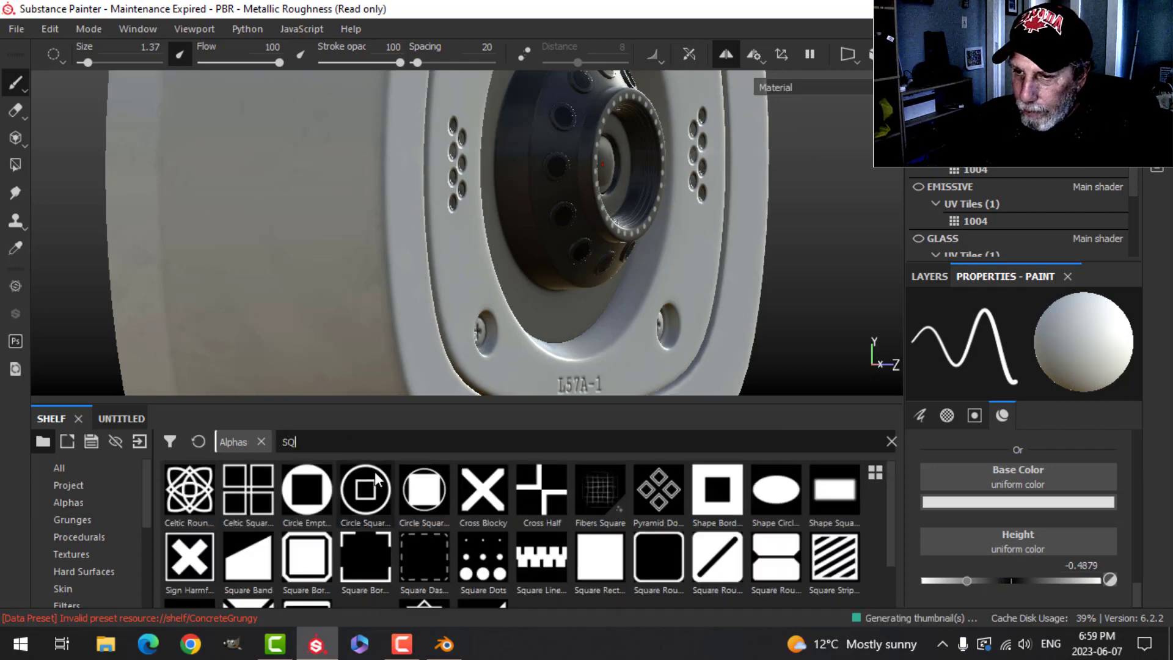
pyautogui.click(600, 556)
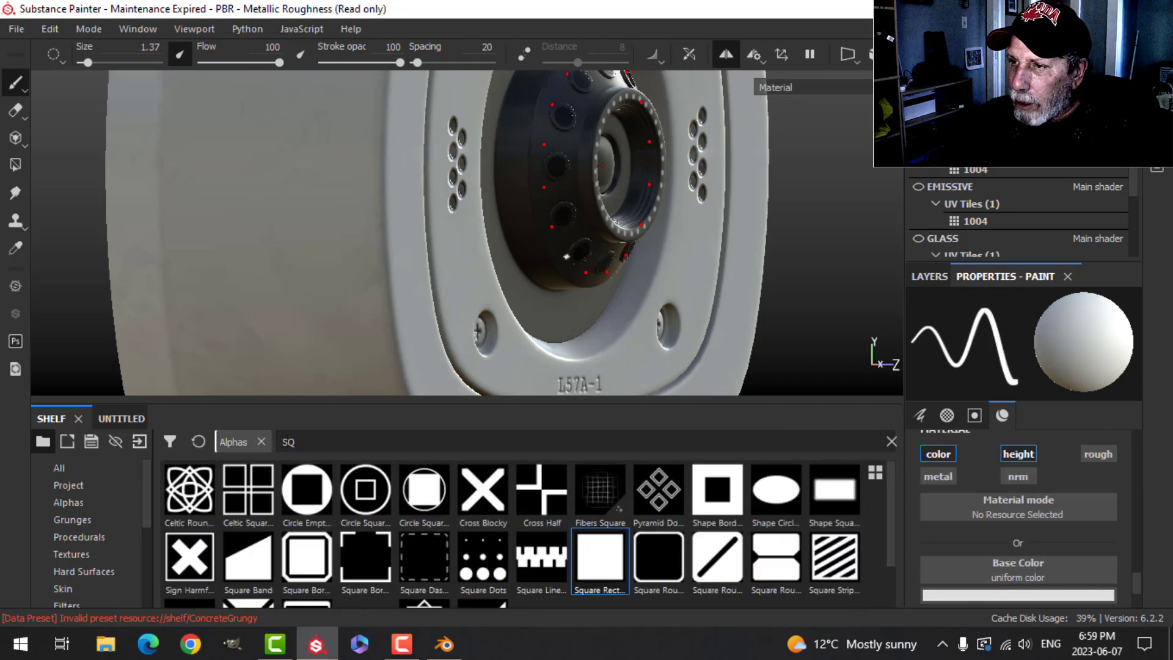
# - Reduce the brush size to about 0.95 and paint a snapped straight line of square stamps along the lens housing's side
pyautogui.keyDown('alt'); pyautogui.keyDown('shift'); pyautogui.moveTo(566, 256); pyautogui.dragTo(629, 257); pyautogui.keyUp('shift'); pyautogui.keyUp('alt')
pyautogui.press('[')
pyautogui.press('[')
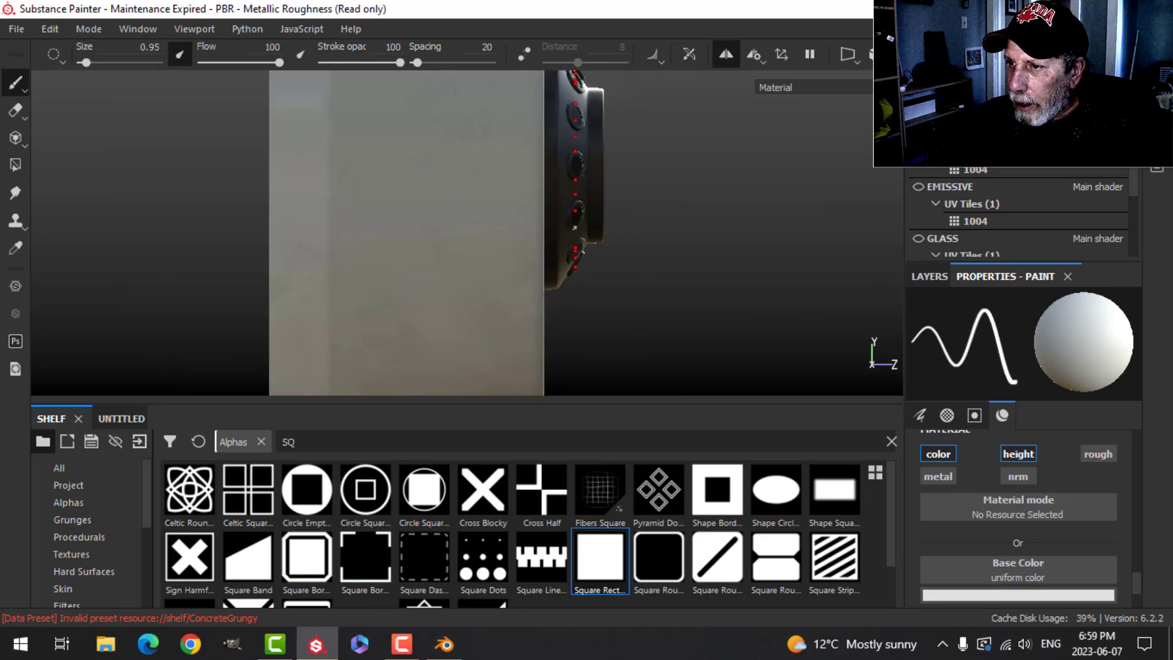
pyautogui.keyDown('alt'); pyautogui.moveTo(575, 199); pyautogui.dragTo(565, 338, button='middle'); pyautogui.keyUp('alt')
pyautogui.keyDown('alt'); pyautogui.moveTo(612, 280); pyautogui.dragTo(601, 216, button='middle'); pyautogui.keyUp('alt')
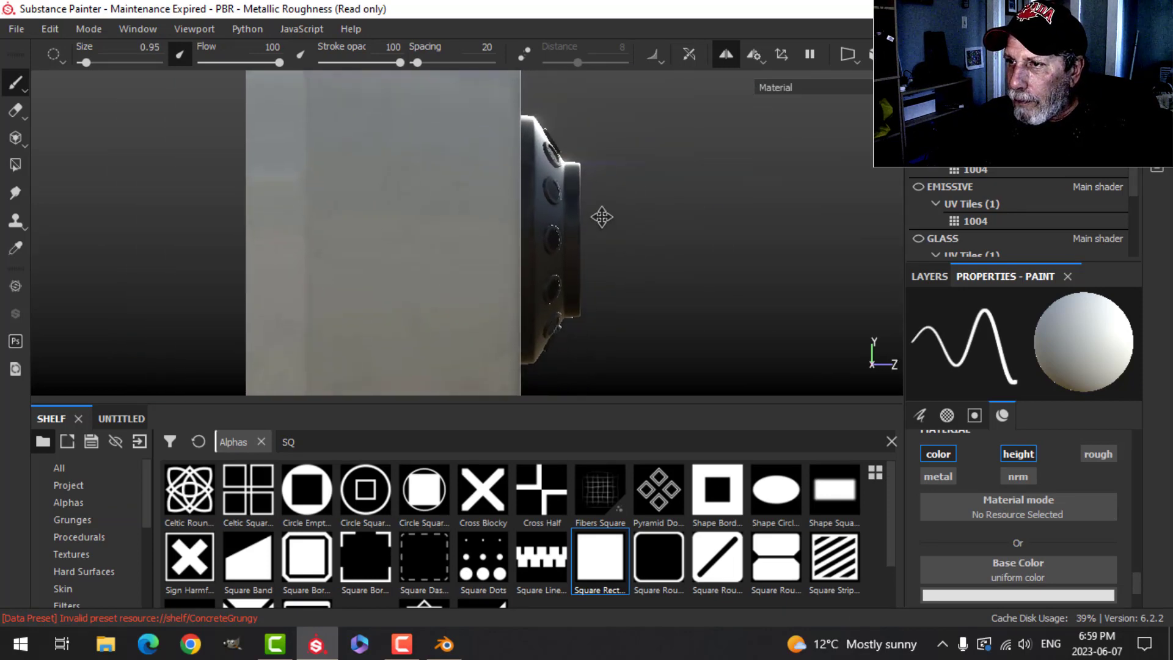
pyautogui.click(527, 103)
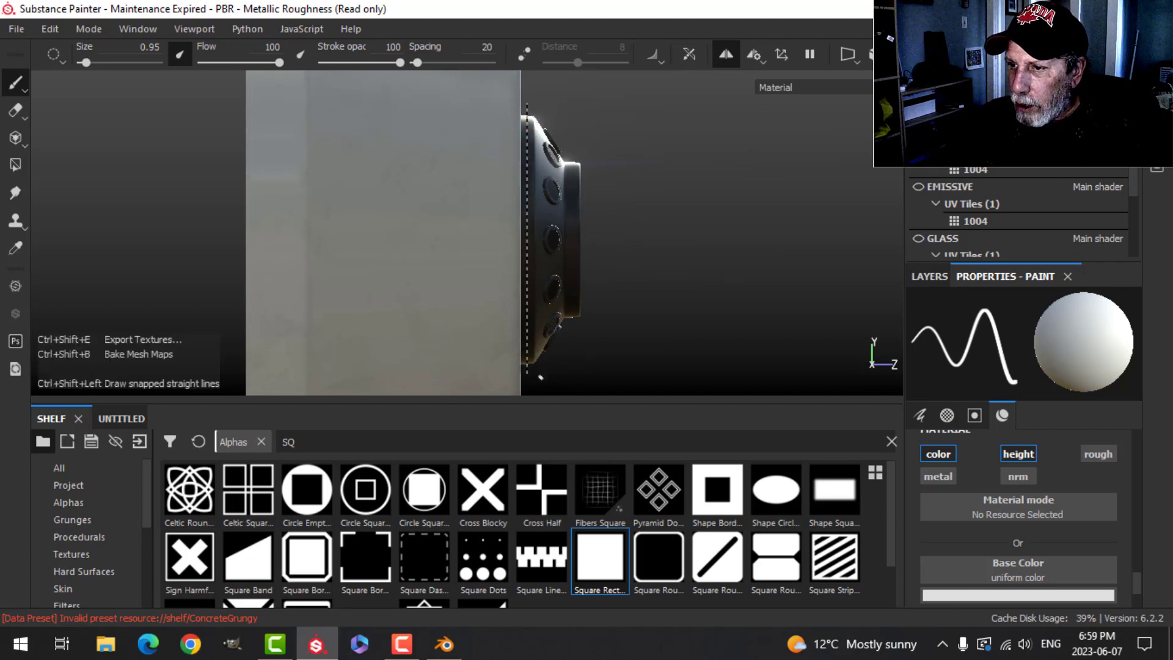
pyautogui.keyDown('ctrl'); pyautogui.keyDown('shift'); pyautogui.click(542, 383); pyautogui.keyUp('shift'); pyautogui.keyUp('ctrl')
# - Make the EMISSIVE and GLASS texture sets visible again
pyautogui.keyDown('alt'); pyautogui.moveTo(653, 274); pyautogui.dragTo(593, 336); pyautogui.keyUp('alt')
pyautogui.scroll(-3, 708, 315)
pyautogui.keyDown('alt'); pyautogui.moveTo(710, 316); pyautogui.dragTo(528, 307, button='middle'); pyautogui.keyUp('alt')
pyautogui.keyDown('alt'); pyautogui.moveTo(528, 308); pyautogui.dragTo(520, 181); pyautogui.keyUp('alt')
pyautogui.click(918, 186)
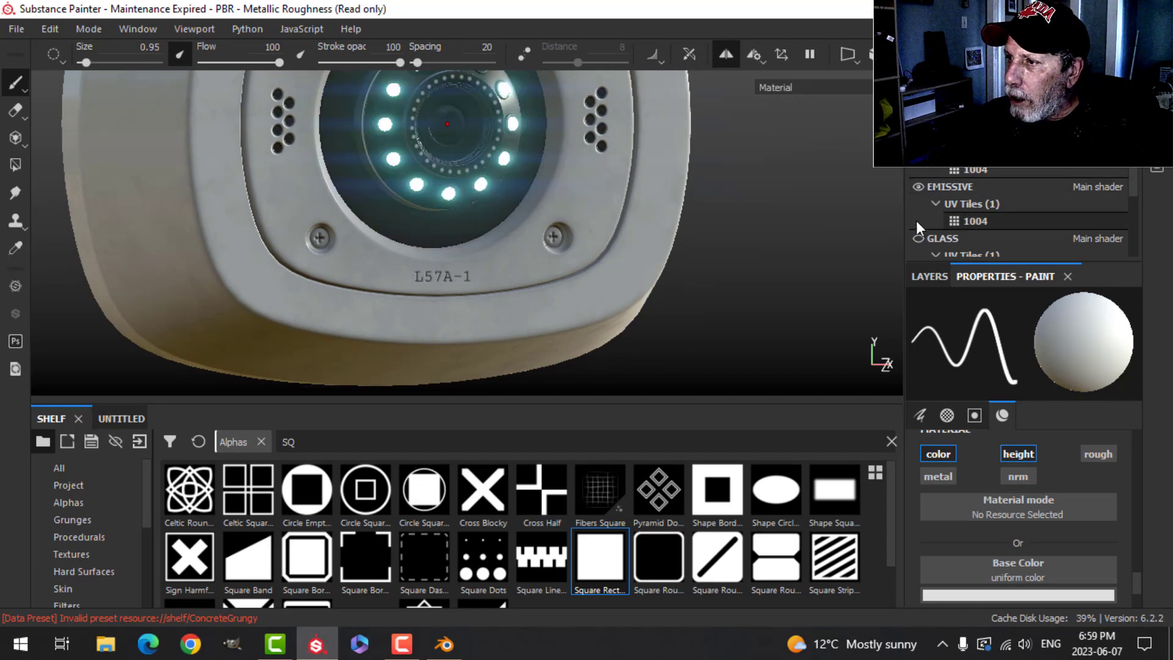
pyautogui.click(918, 239)
# - Add a new fill layer above the ALPHA paint layer
pyautogui.keyDown('alt'); pyautogui.moveTo(610, 208); pyautogui.dragTo(642, 195); pyautogui.keyUp('alt')
pyautogui.scroll(-7, 561, 205)
pyautogui.scroll(3, 577, 243)
pyautogui.scroll(-3, 480, 249)
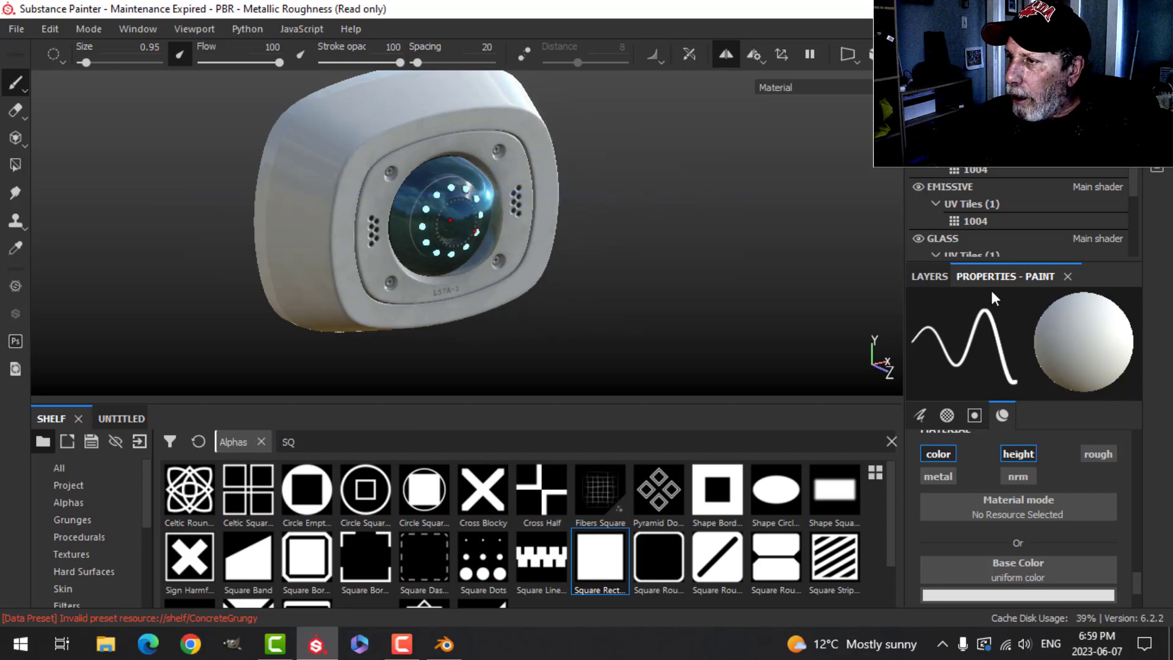
pyautogui.click(930, 276)
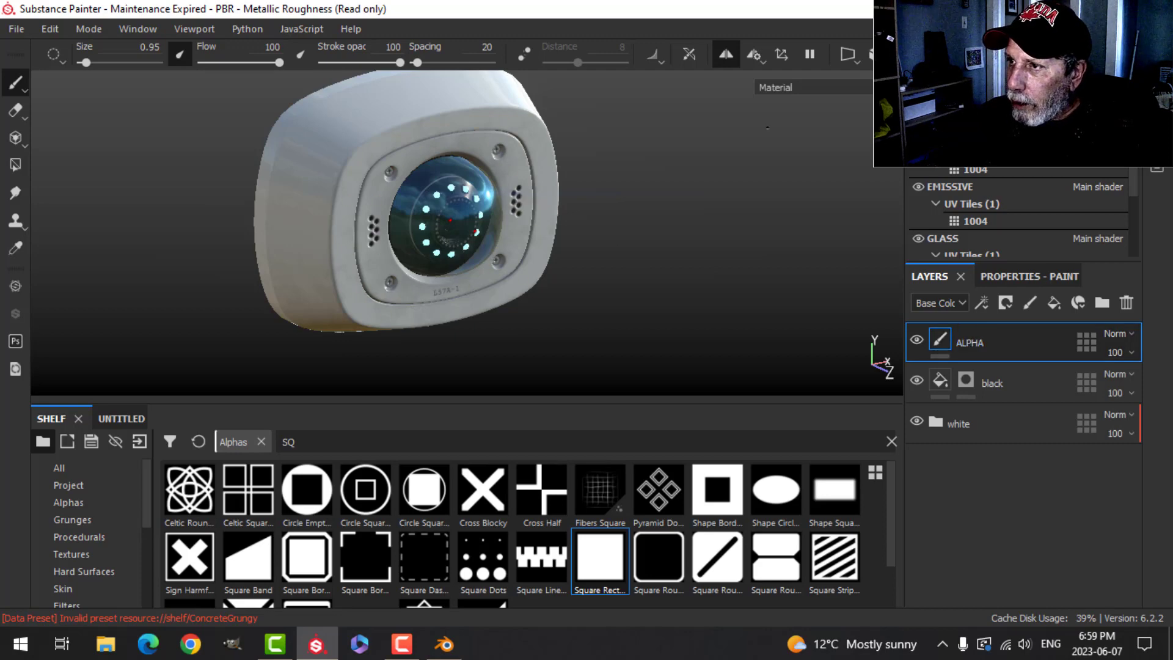
pyautogui.click(1053, 303)
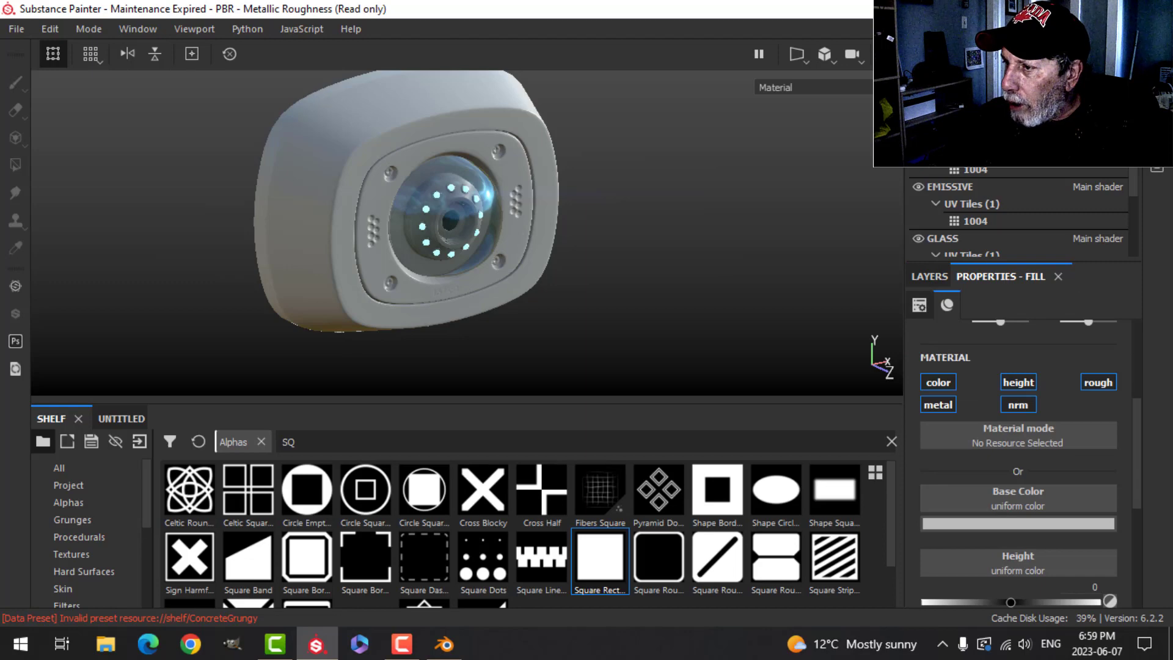
# - Limit the fill layer to color and roughness channels and set its roughness to 1
pyautogui.keyDown('alt'); pyautogui.click(943, 383); pyautogui.keyUp('alt')
pyautogui.click(1101, 386)
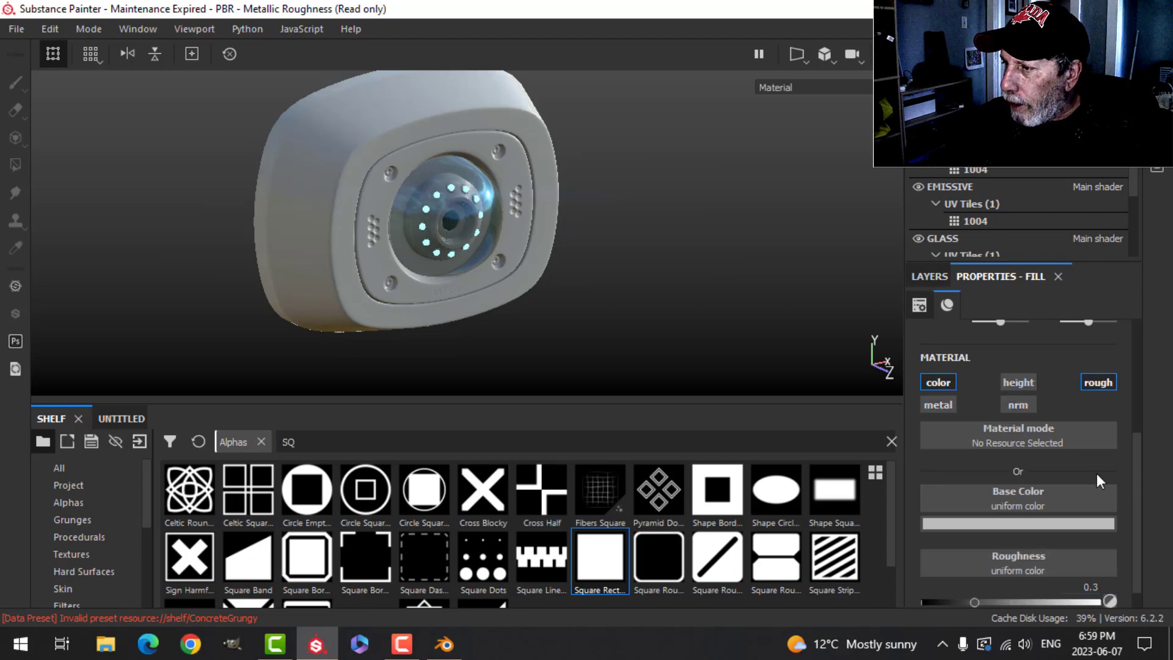
pyautogui.scroll(-1, 1087, 488)
pyautogui.moveTo(975, 578); pyautogui.dragTo(1118, 583)
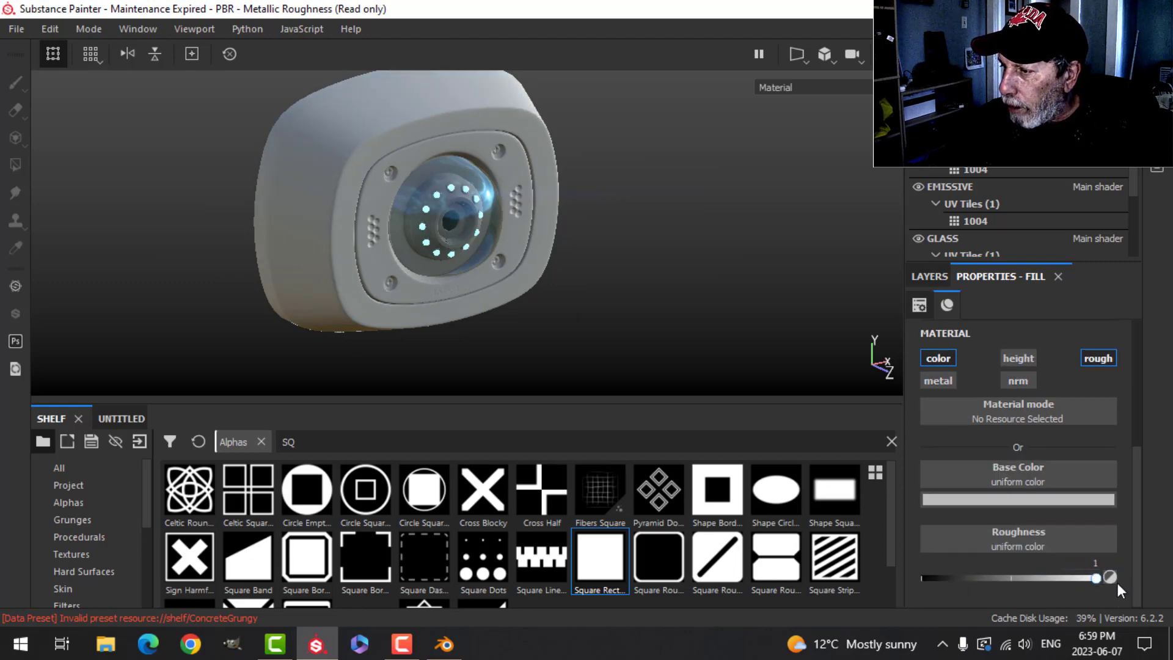
# - Set the fill layer's base color to a dark brown
pyautogui.click(1058, 500)
pyautogui.moveTo(1087, 435); pyautogui.dragTo(1083, 440)
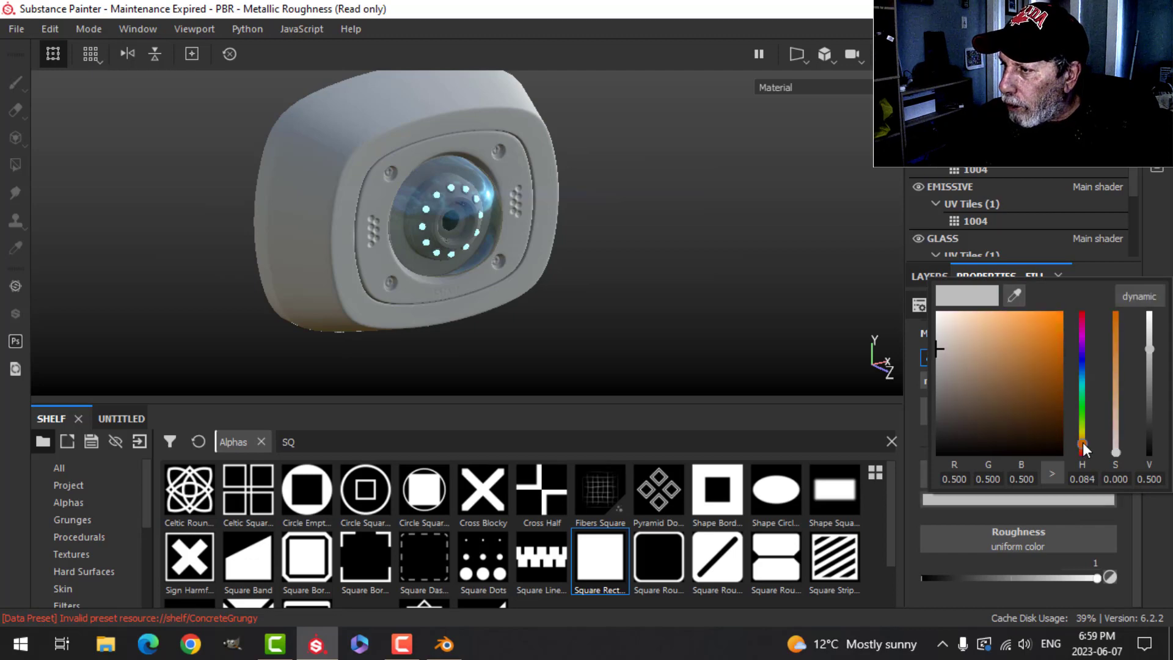
pyautogui.click(1028, 431)
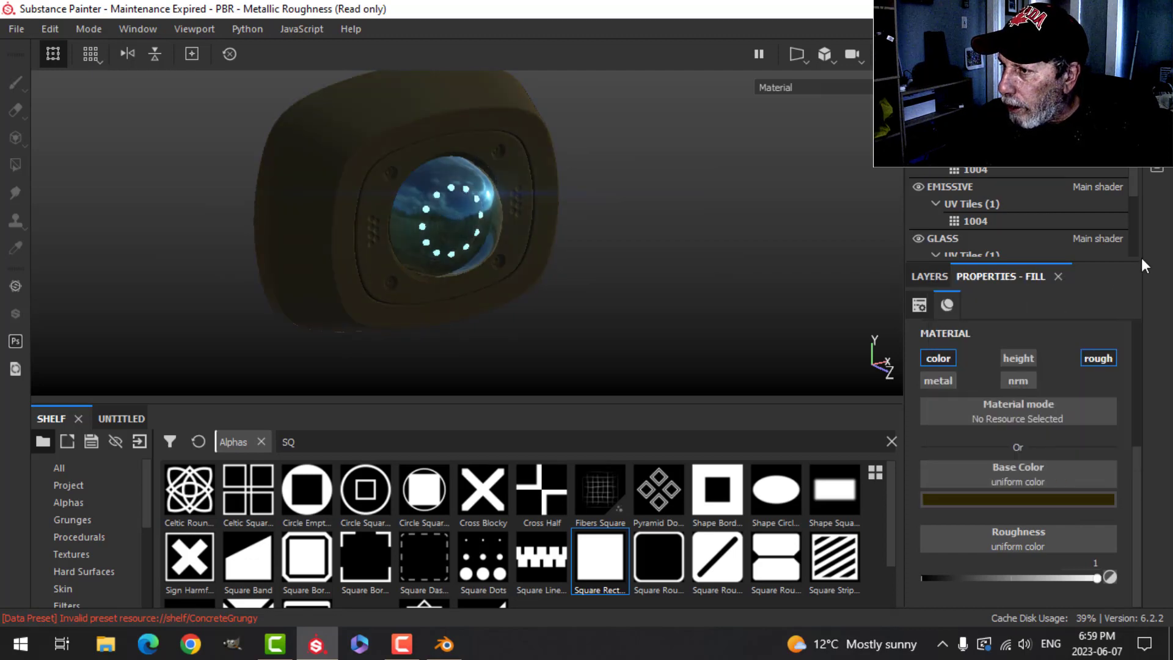
# - Add a black mask to the new fill layer
pyautogui.click(937, 277)
pyautogui.click(1006, 302)
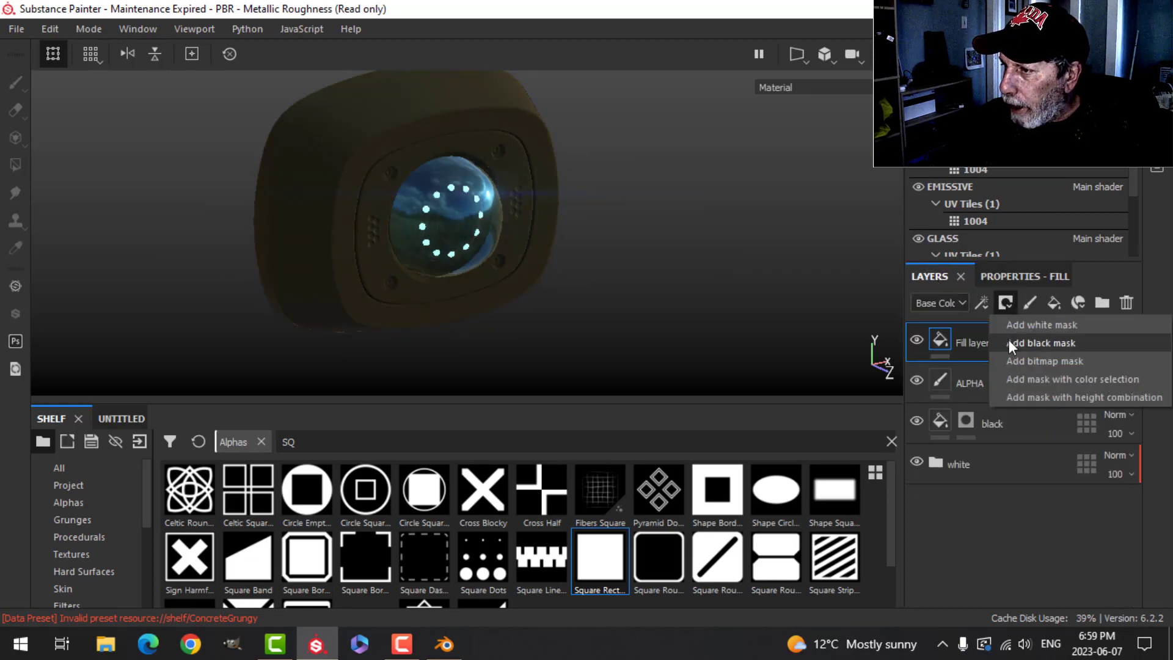
pyautogui.click(1009, 340)
# - Add a Dirt generator to the fill layer's mask
pyautogui.click(981, 302)
pyautogui.click(1008, 328)
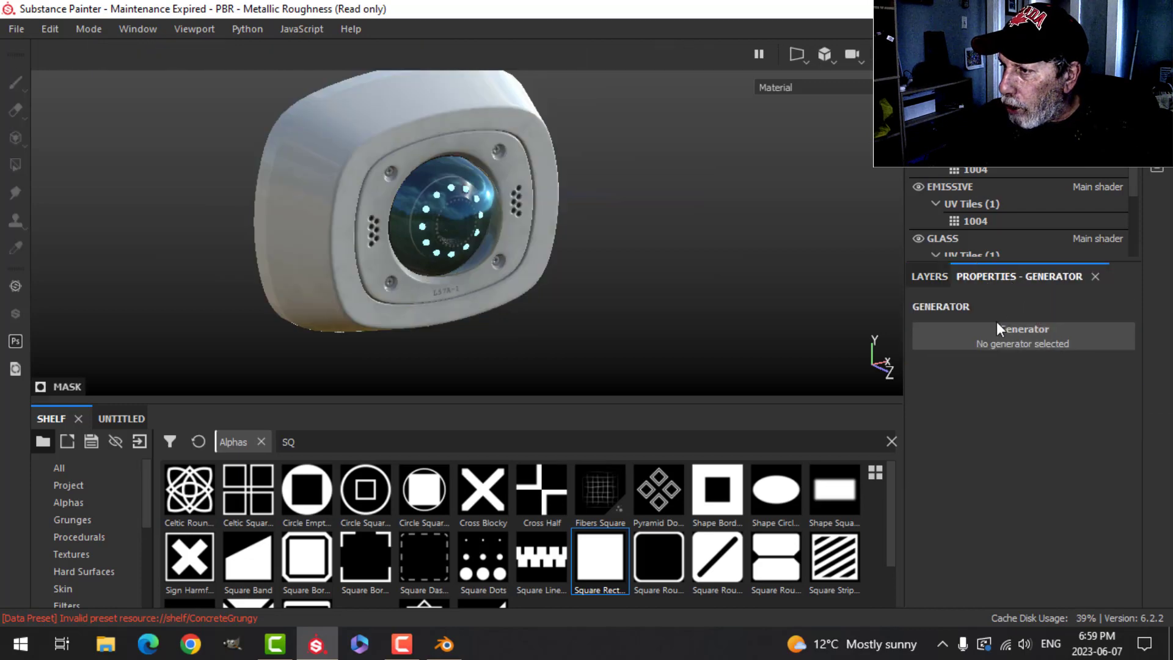
pyautogui.click(996, 328)
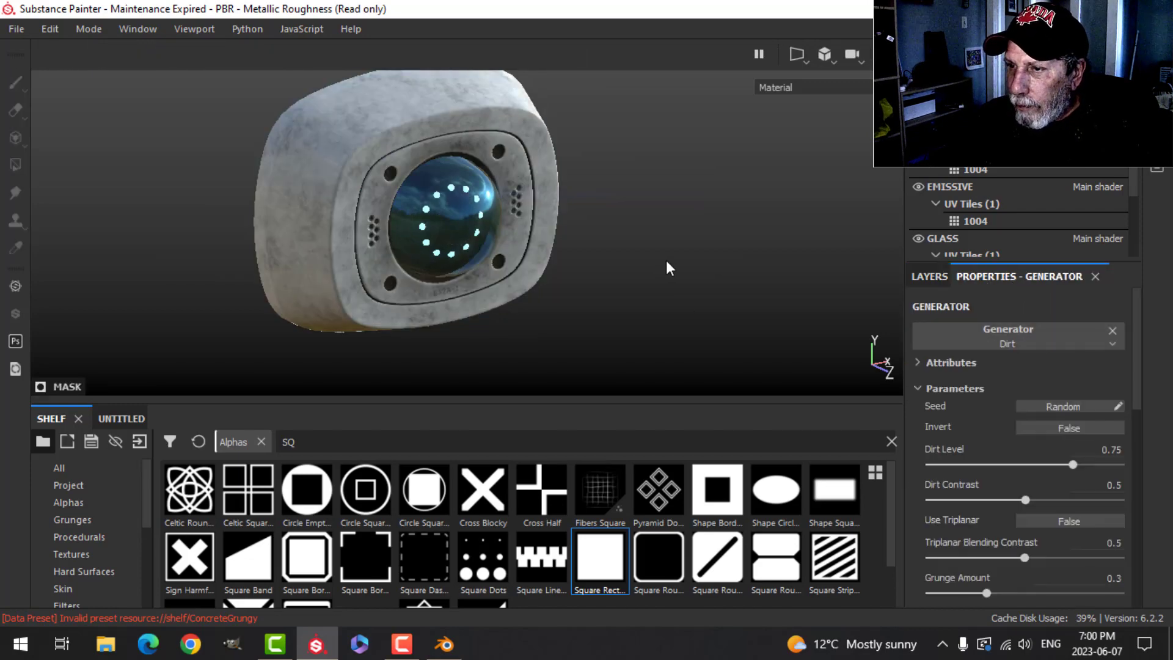
# - Set the Dirt generator's Dirt Level to 0.33
pyautogui.keyDown('alt'); pyautogui.moveTo(666, 260); pyautogui.dragTo(641, 254); pyautogui.keyUp('alt')
pyautogui.scroll(2, 635, 256)
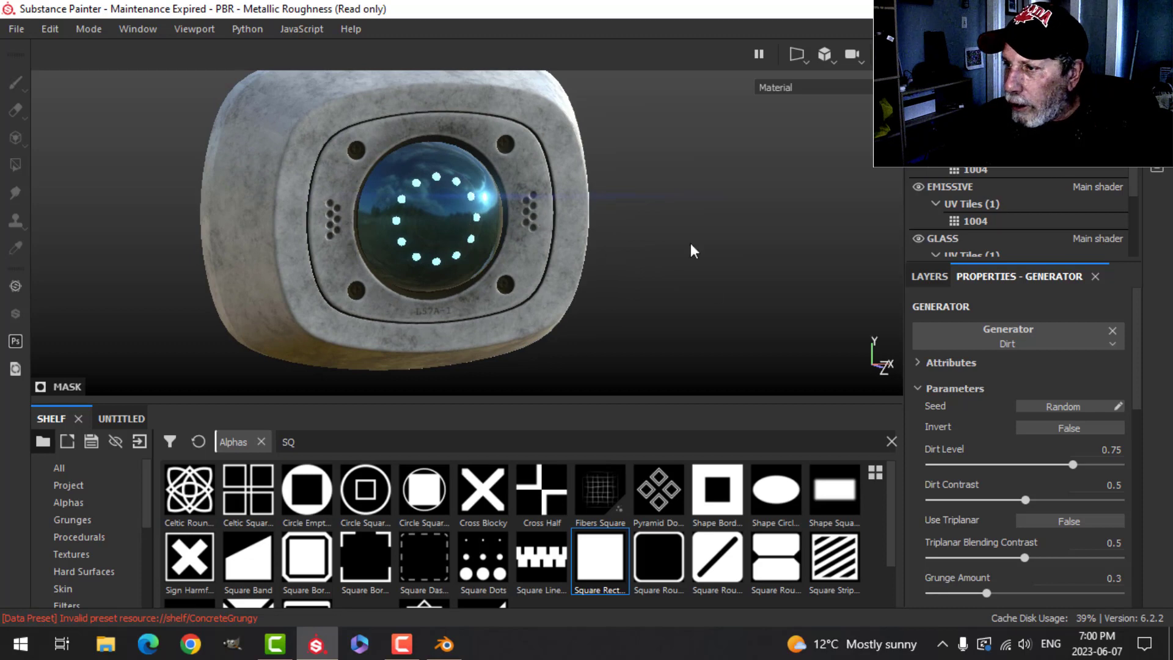
pyautogui.moveTo(1075, 463); pyautogui.dragTo(992, 460)
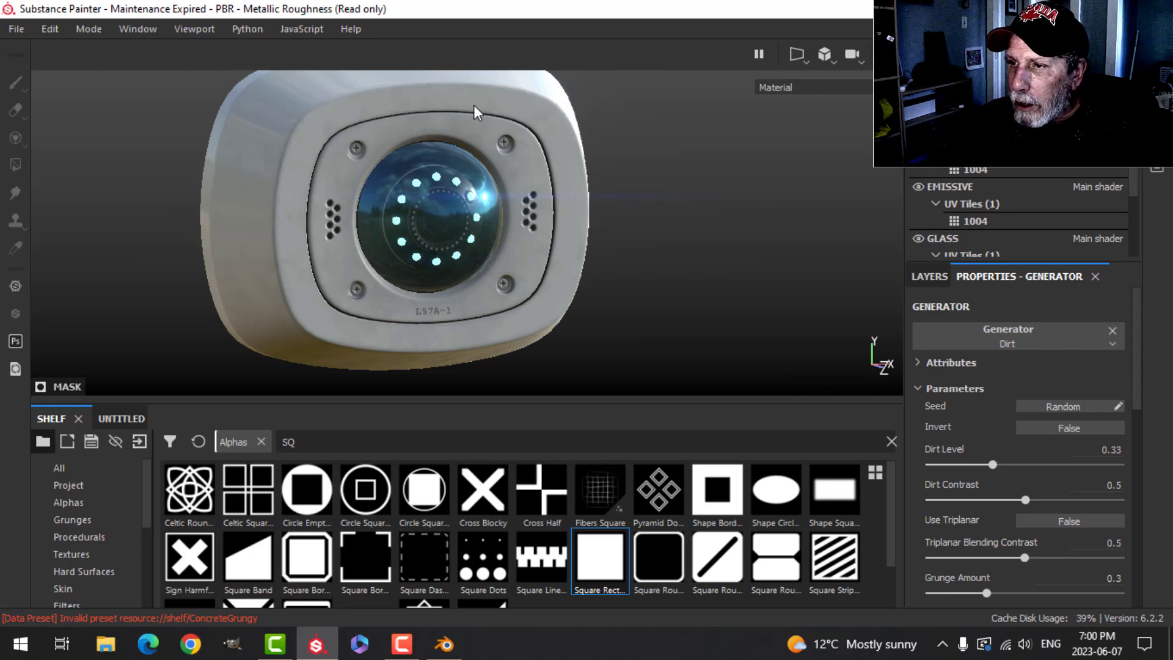
# - Rename the fill layer as DIRT
pyautogui.keyDown('alt'); pyautogui.moveTo(569, 321); pyautogui.dragTo(619, 238); pyautogui.keyUp('alt')
pyautogui.keyDown('alt'); pyautogui.moveTo(604, 292); pyautogui.dragTo(609, 270, button='middle'); pyautogui.keyUp('alt')
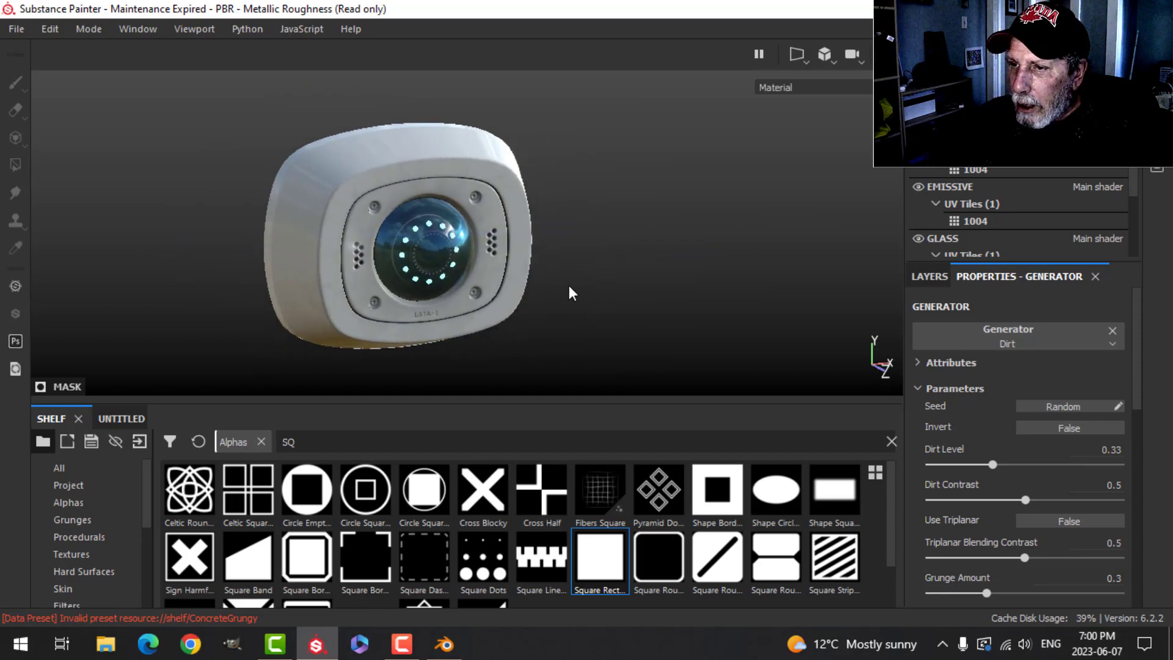
pyautogui.scroll(3, 569, 285)
pyautogui.keyDown('alt'); pyautogui.moveTo(569, 285); pyautogui.dragTo(576, 266); pyautogui.keyUp('alt')
pyautogui.click(911, 273)
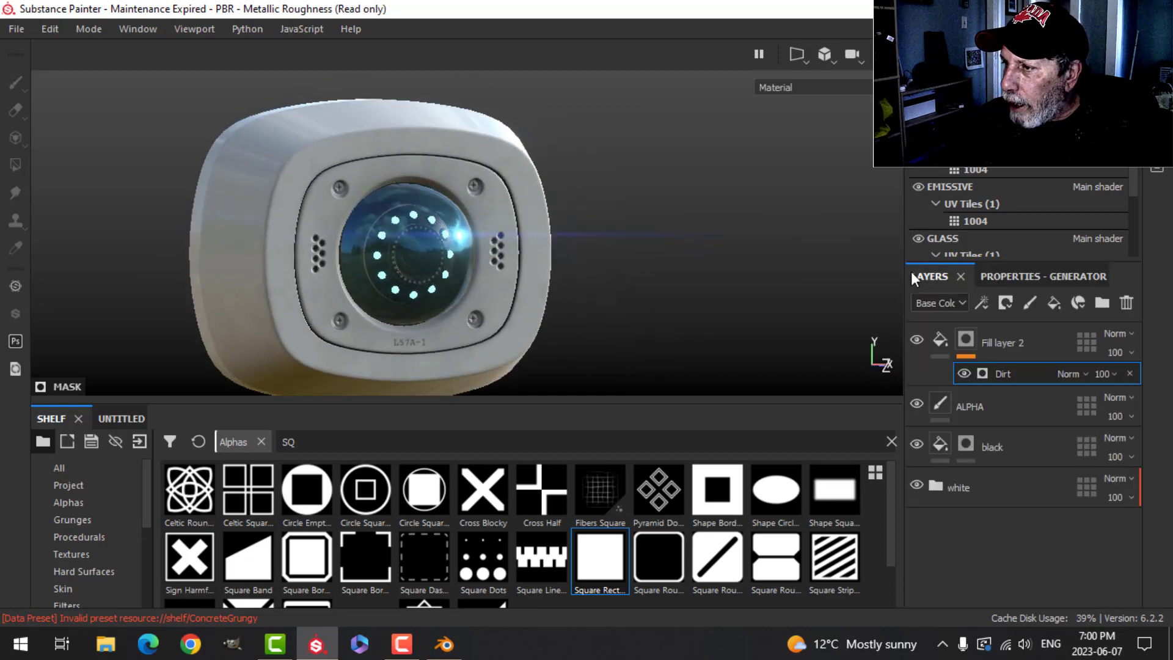
pyautogui.doubleClick(990, 337)
pyautogui.write('DIR')
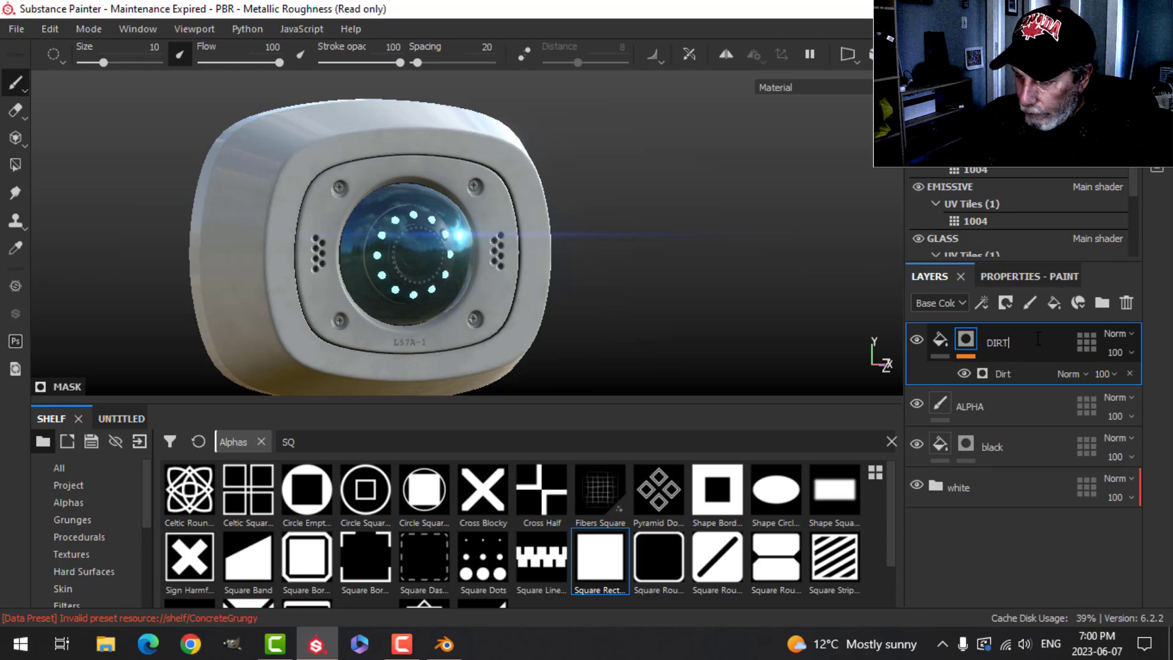
pyautogui.write('T')
# - Add an anchor point to the ALPHA paint layer
pyautogui.click(1041, 399)
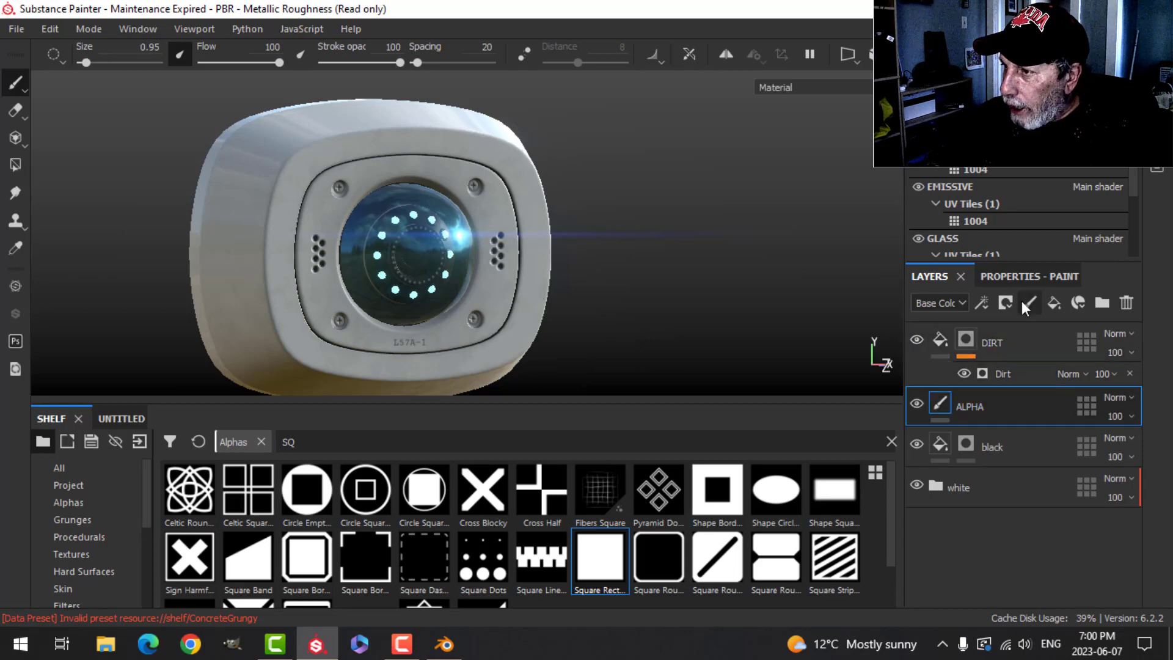
pyautogui.click(990, 294)
pyautogui.click(1029, 469)
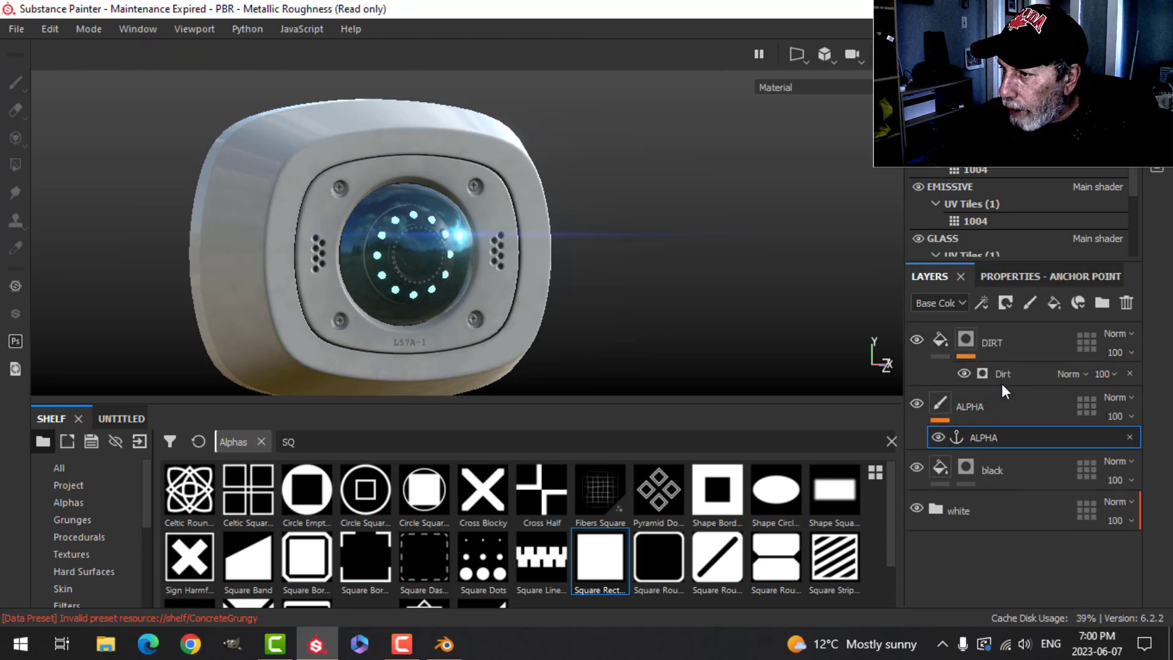
# - Open the Dirt generator's parameters and link its Micro Height input to the ALPHA anchor point
pyautogui.click(1004, 373)
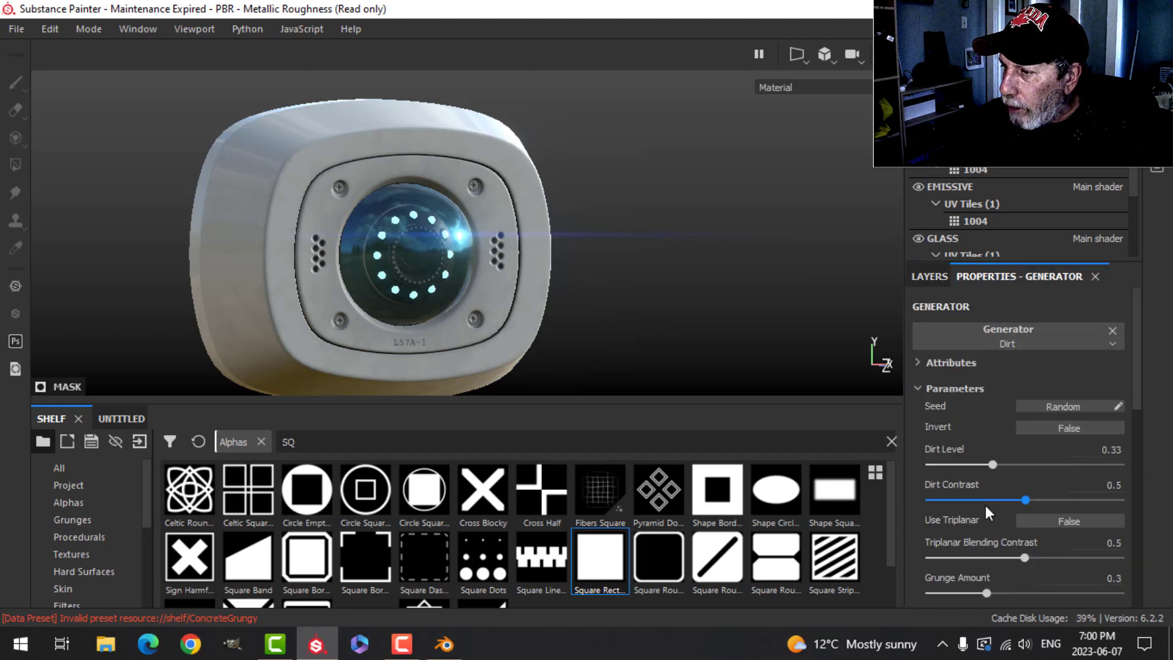
pyautogui.scroll(-1, 983, 506)
pyautogui.scroll(-3, 959, 501)
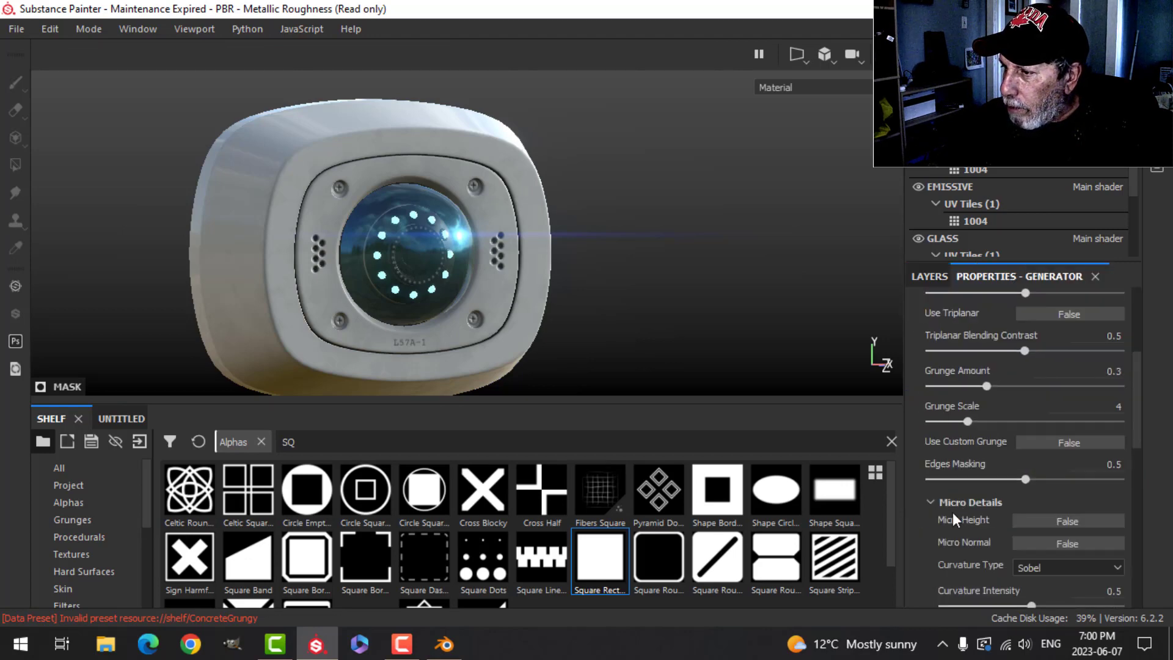
pyautogui.scroll(-6, 1006, 508)
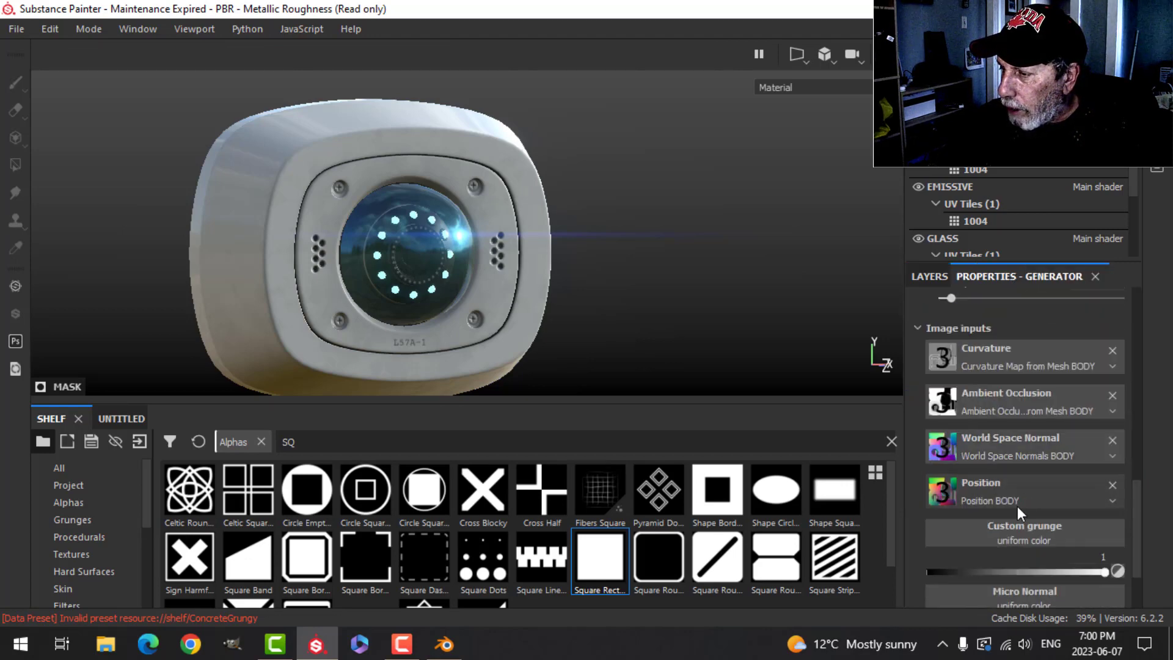
pyautogui.scroll(-2, 1009, 577)
pyautogui.click(1014, 559)
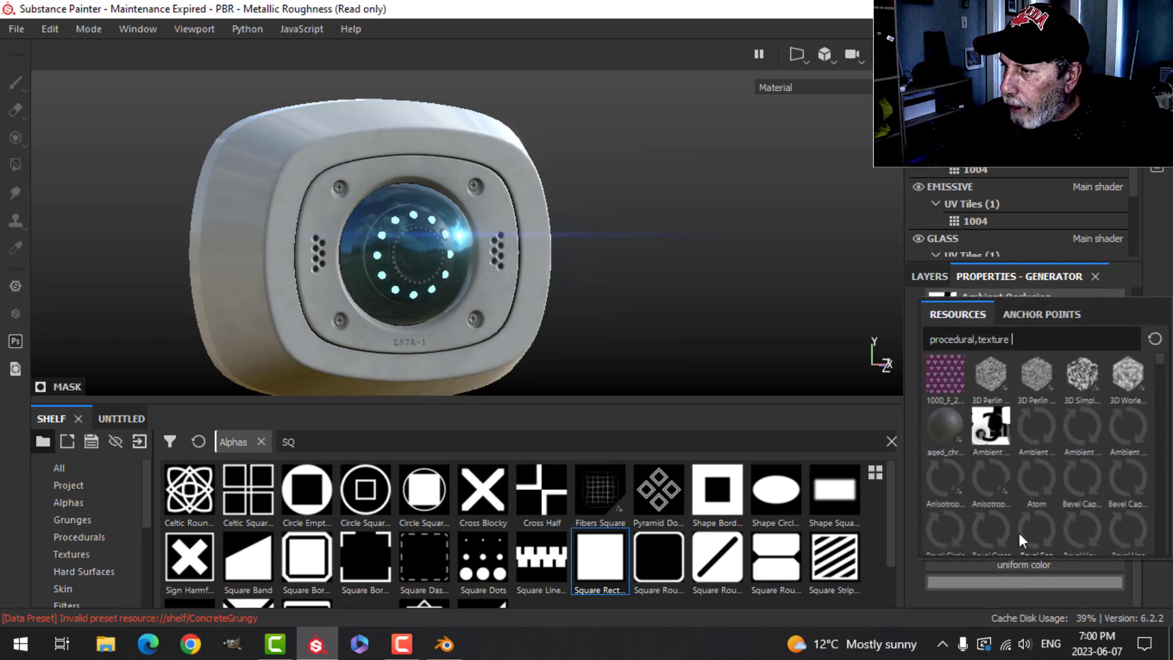
pyautogui.click(1020, 320)
pyautogui.click(966, 339)
# - Set the Micro Height anchor's referenced channel to Height
pyautogui.scroll(-1, 1080, 578)
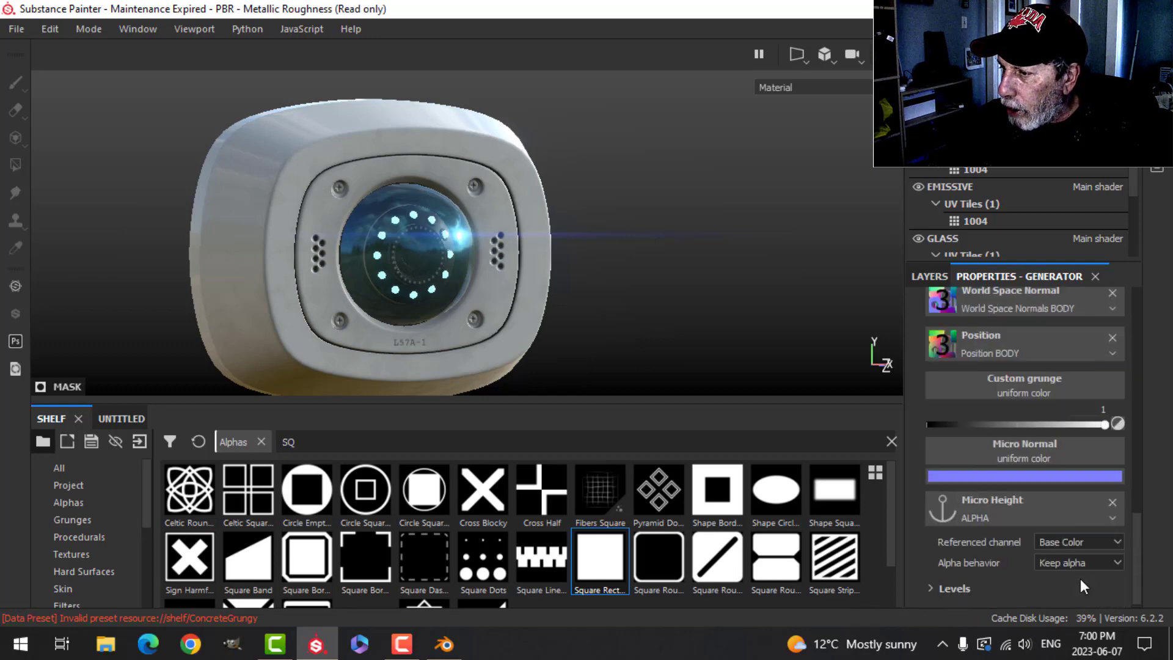
pyautogui.click(1061, 540)
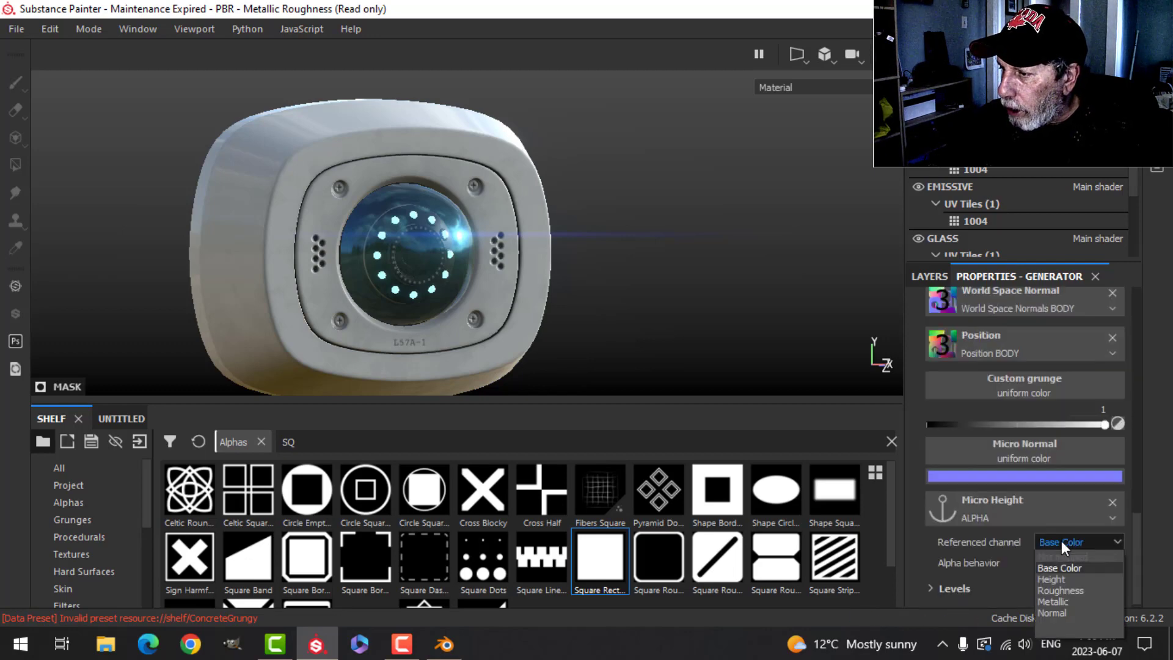
pyautogui.click(1055, 579)
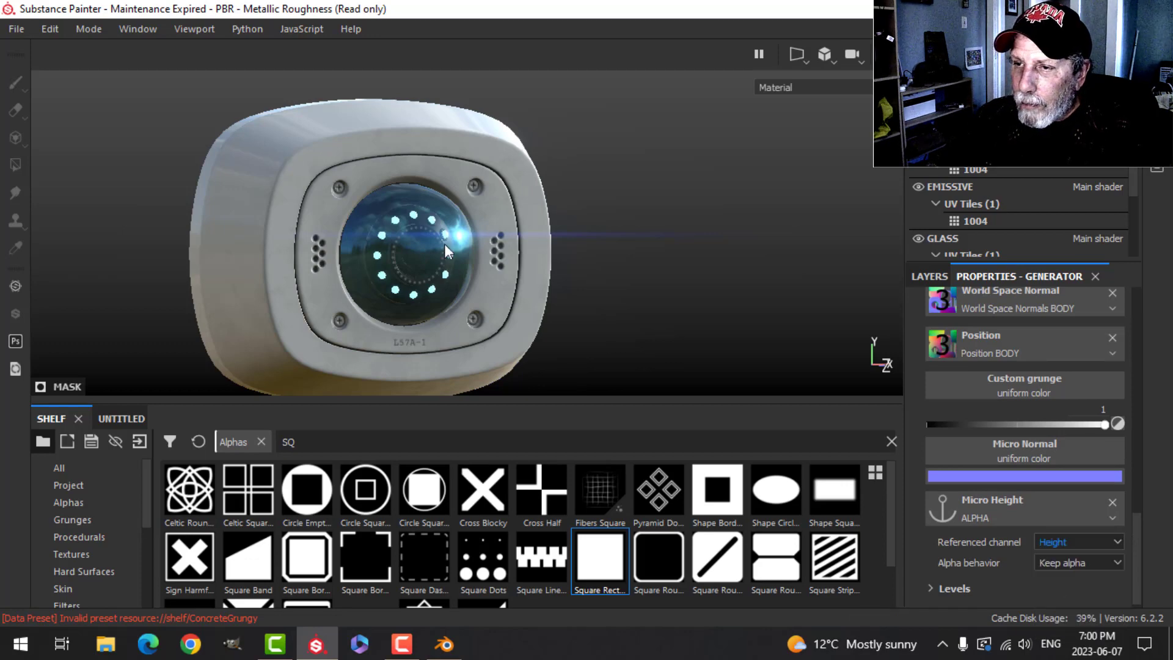
# - Inspect the camera's dirt, bolts and lens details from several angles in the viewport
pyautogui.scroll(3, 446, 252)
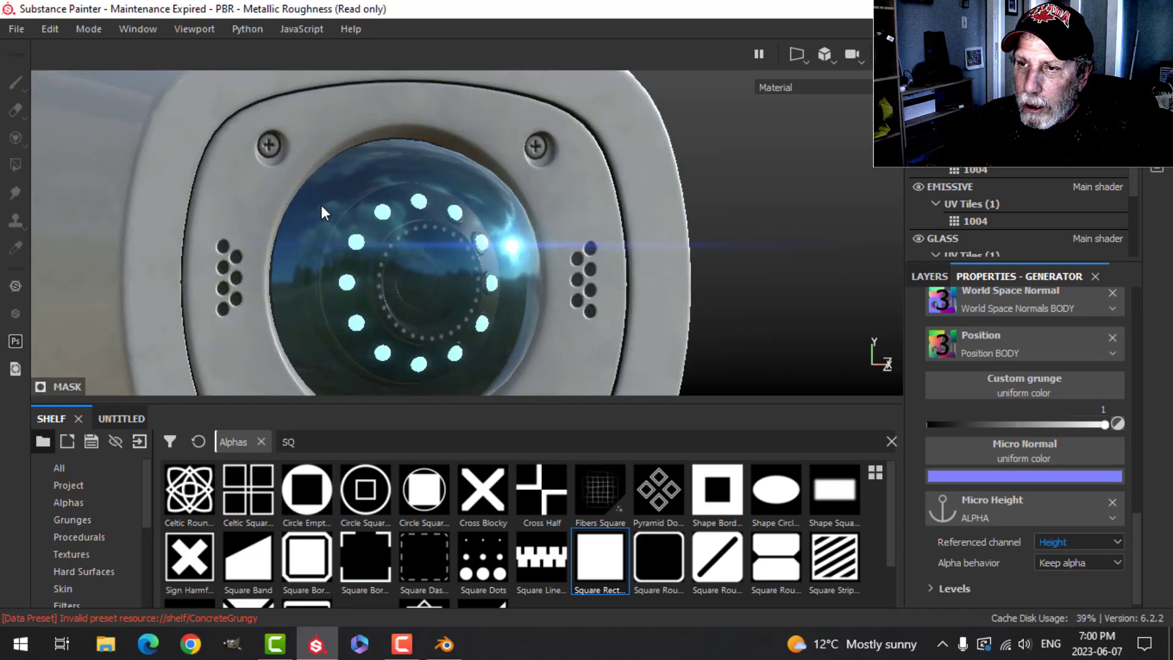
pyautogui.scroll(-3, 318, 219)
pyautogui.keyDown('alt'); pyautogui.moveTo(505, 237); pyautogui.dragTo(562, 238); pyautogui.keyUp('alt')
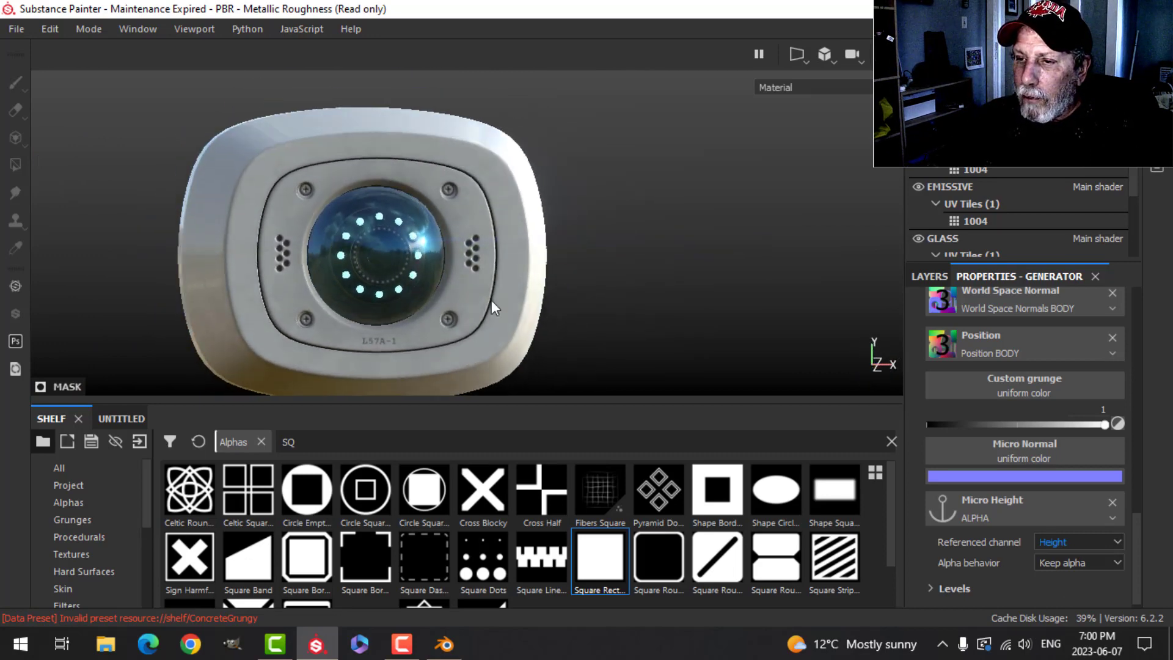
pyautogui.scroll(4, 492, 309)
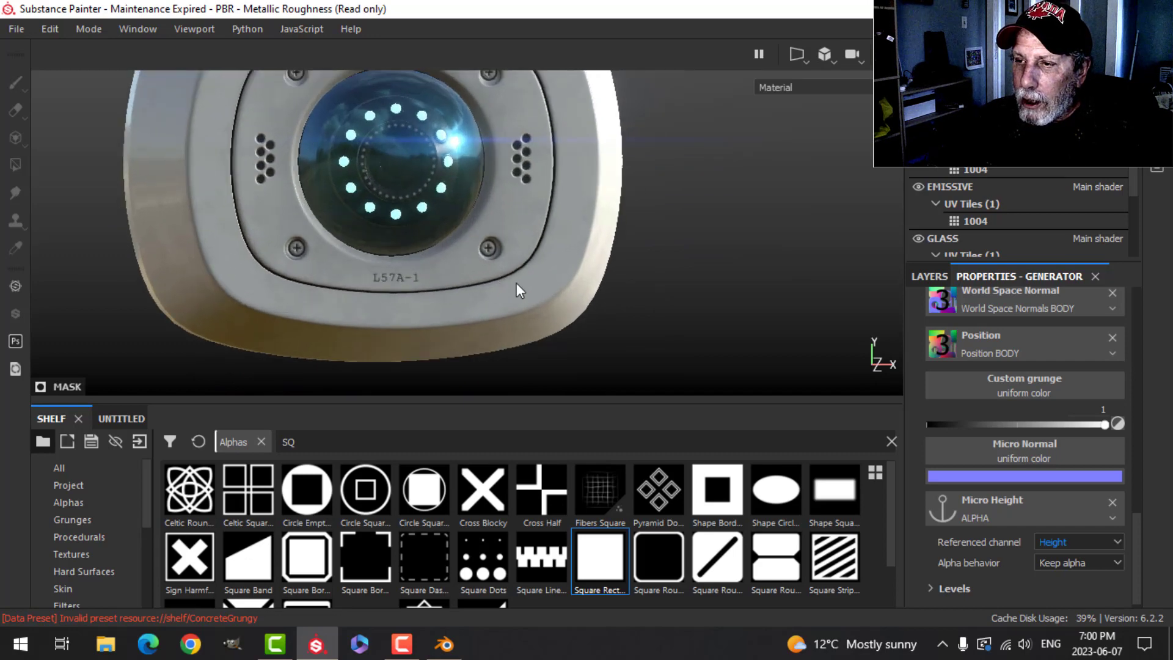
pyautogui.scroll(-5, 549, 278)
pyautogui.moveTo(626, 218)
pyautogui.keyDown('alt'); pyautogui.mouseDown(button='middle')
pyautogui.moveTo(613, 234)
pyautogui.moveTo(631, 204)
pyautogui.mouseUp(button='middle'); pyautogui.keyUp('alt')
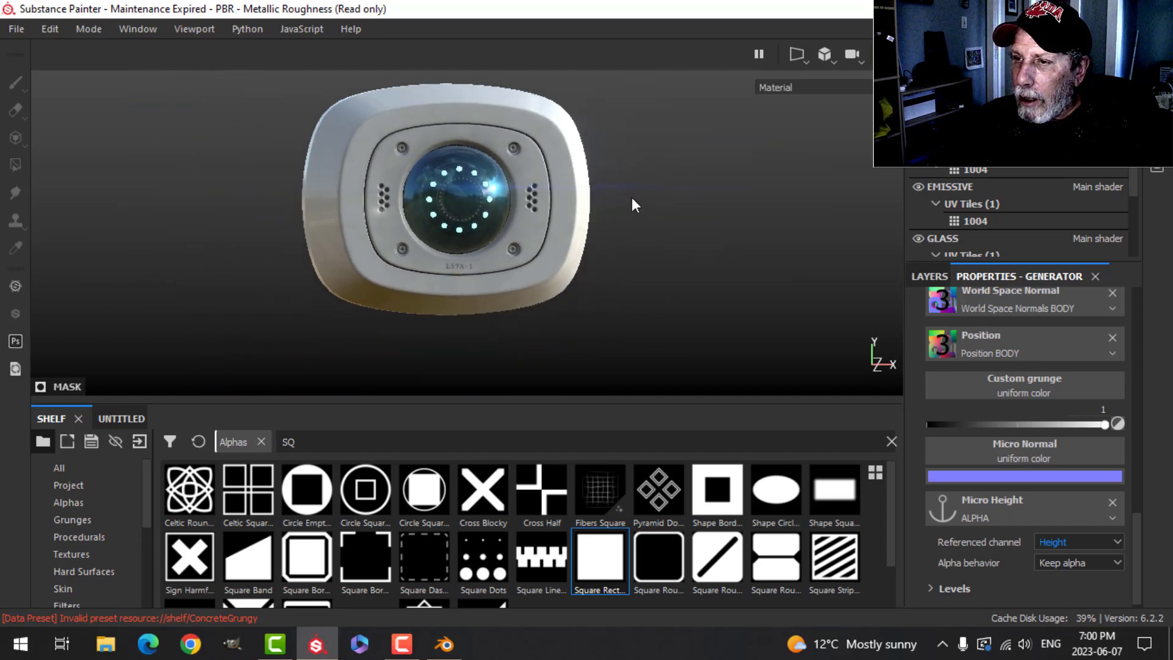
pyautogui.keyDown('alt'); pyautogui.moveTo(631, 204); pyautogui.dragTo(602, 240); pyautogui.keyUp('alt')
pyautogui.moveTo(614, 240)
pyautogui.keyDown('alt'); pyautogui.mouseDown(button='middle')
pyautogui.moveTo(615, 220)
pyautogui.moveTo(618, 273)
pyautogui.moveTo(701, 278)
pyautogui.mouseUp(button='middle'); pyautogui.keyUp('alt')
pyautogui.scroll(3, 614, 238)
pyautogui.scroll(1, 620, 265)
pyautogui.scroll(1, 698, 261)
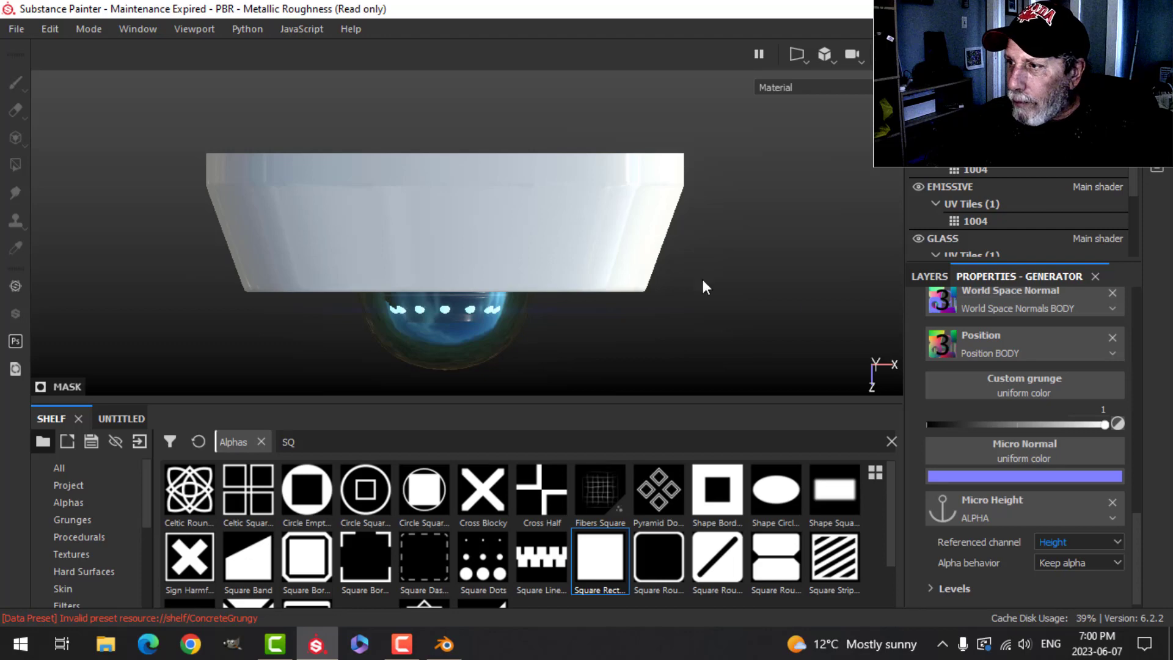
# - Add a new paint layer above the DIRT layer
pyautogui.click(940, 280)
pyautogui.click(944, 339)
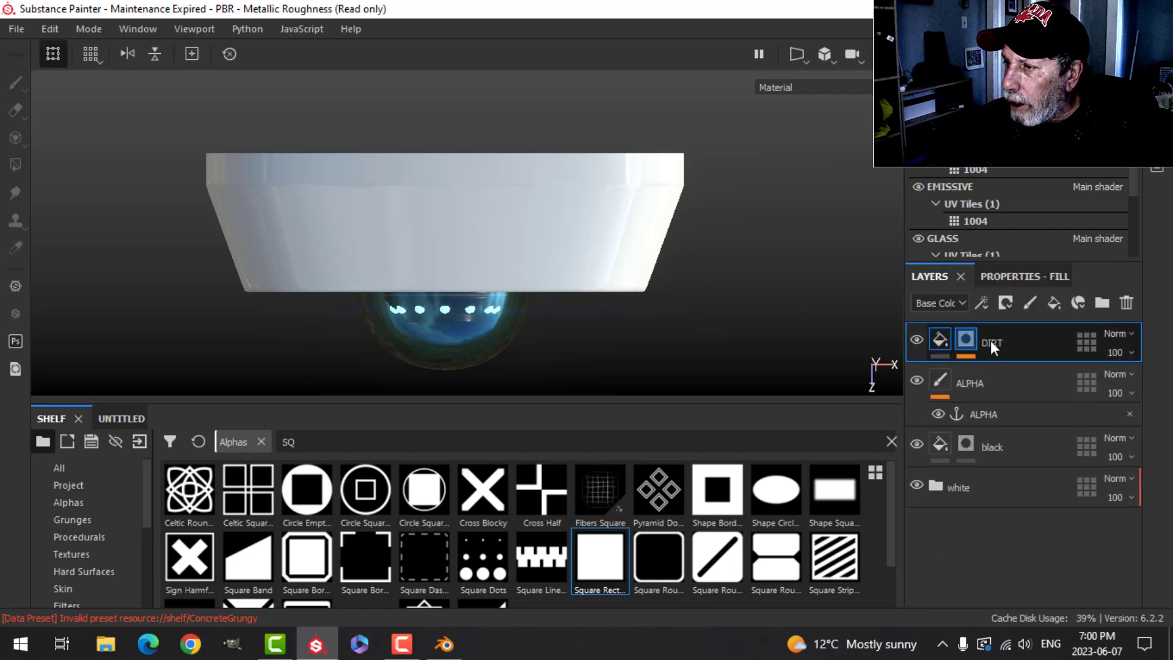
pyautogui.click(1030, 302)
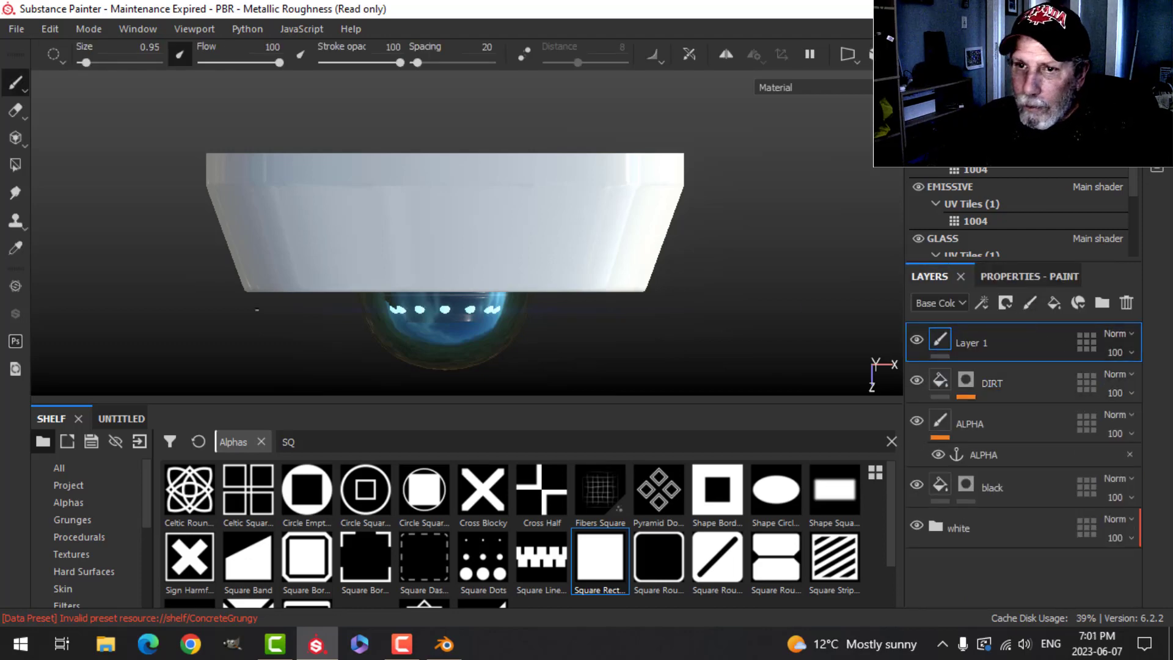
# - Start importing resources and pick PinClipart.com_attention-clip-art_5515684.png from the WARNING LABELS folder
pyautogui.click(141, 442)
pyautogui.click(662, 89)
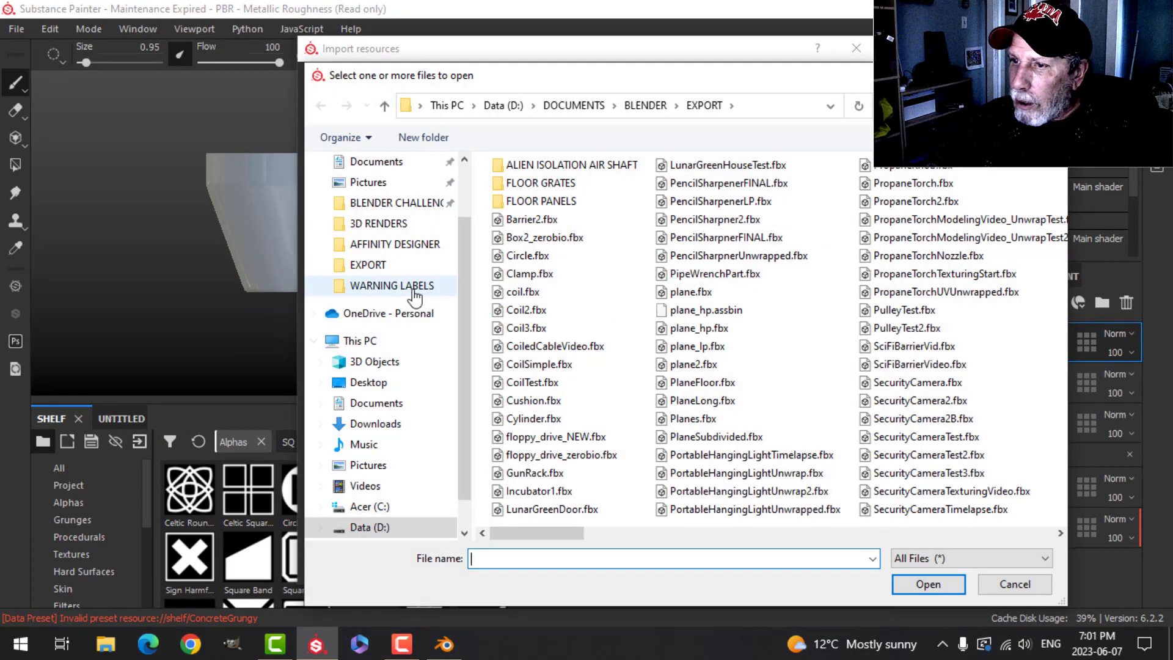
pyautogui.click(388, 291)
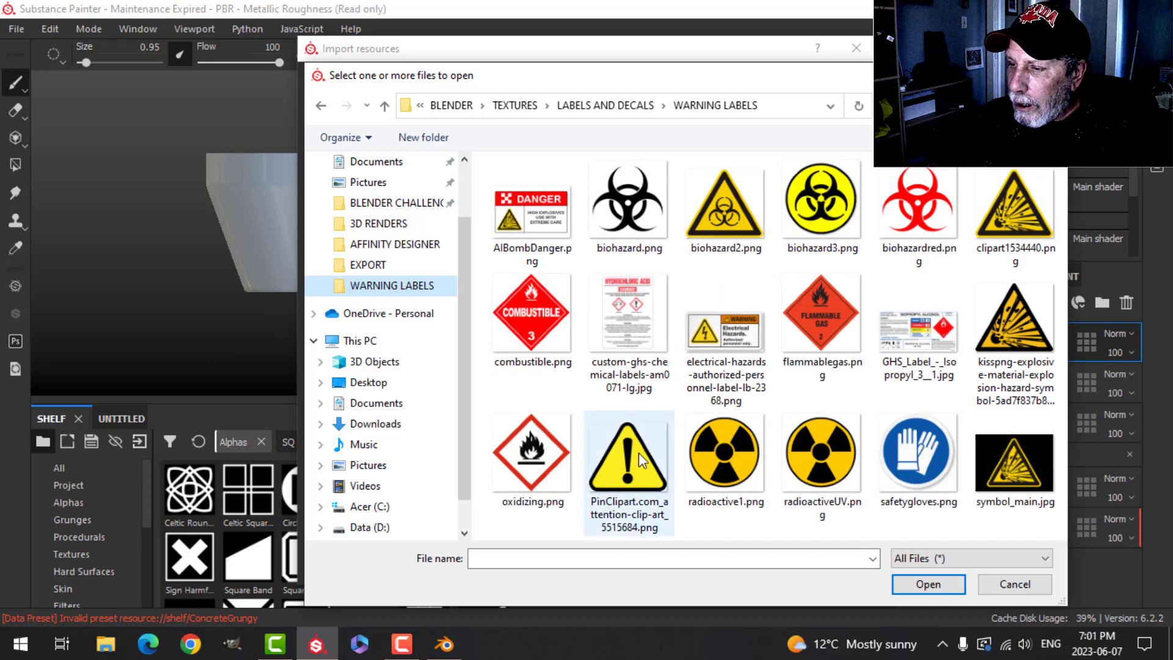
pyautogui.click(639, 453)
pyautogui.click(927, 584)
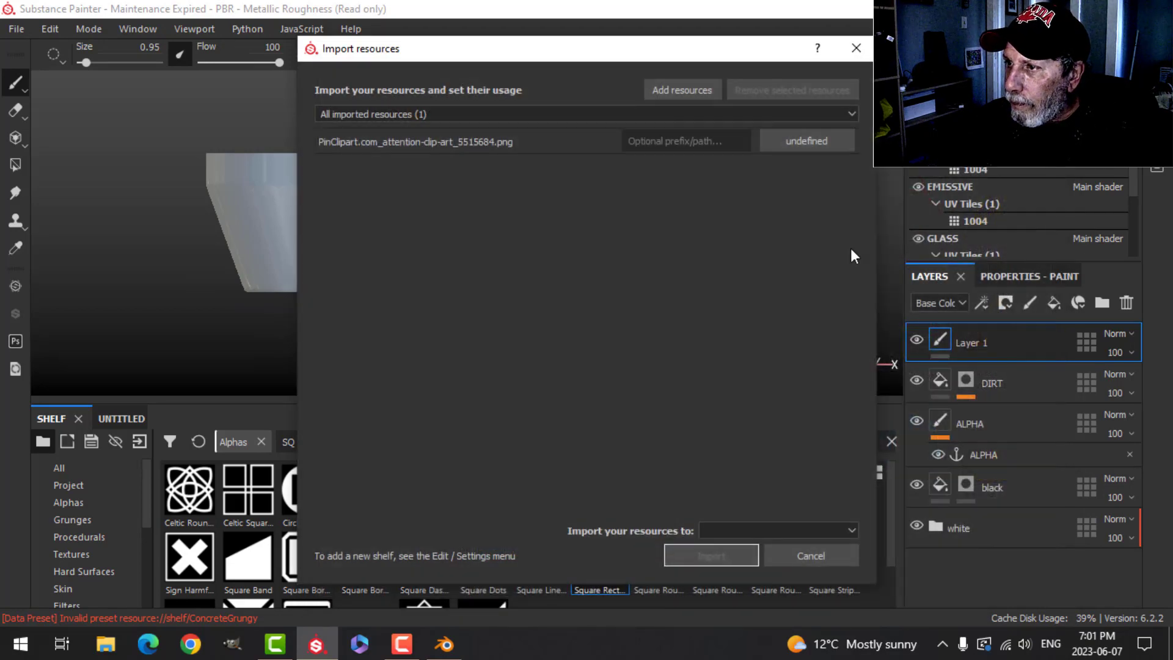
# - Set the image's usage to texture and import it into the project 'PBR - Metallic Roughness'
pyautogui.click(810, 147)
pyautogui.click(841, 217)
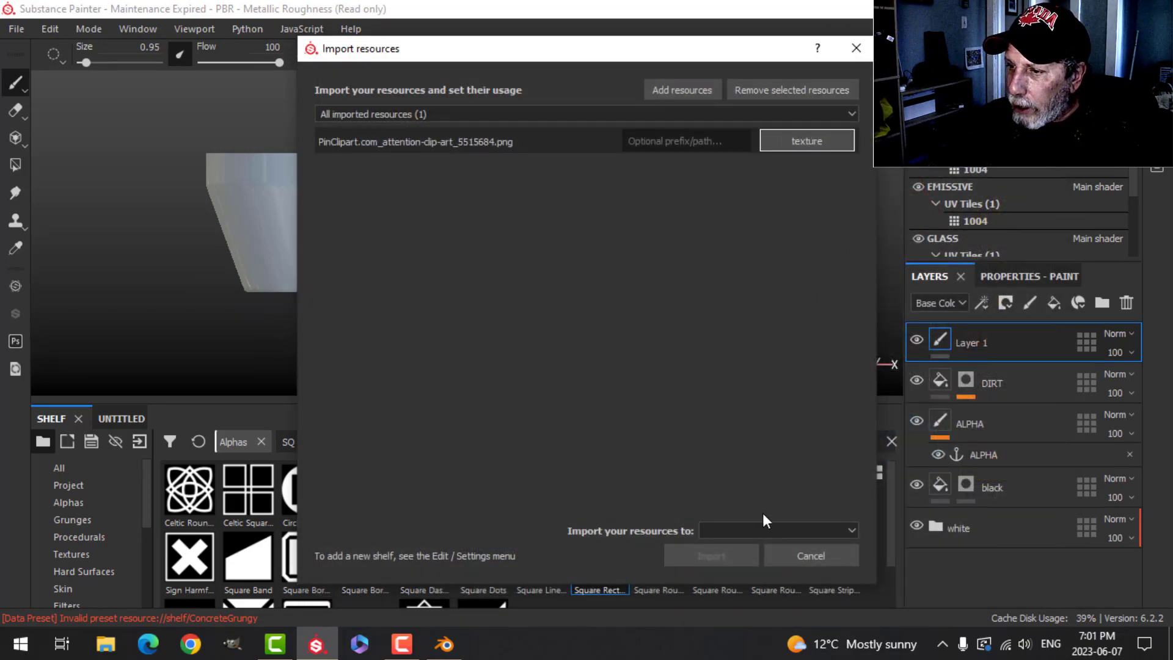
pyautogui.click(761, 528)
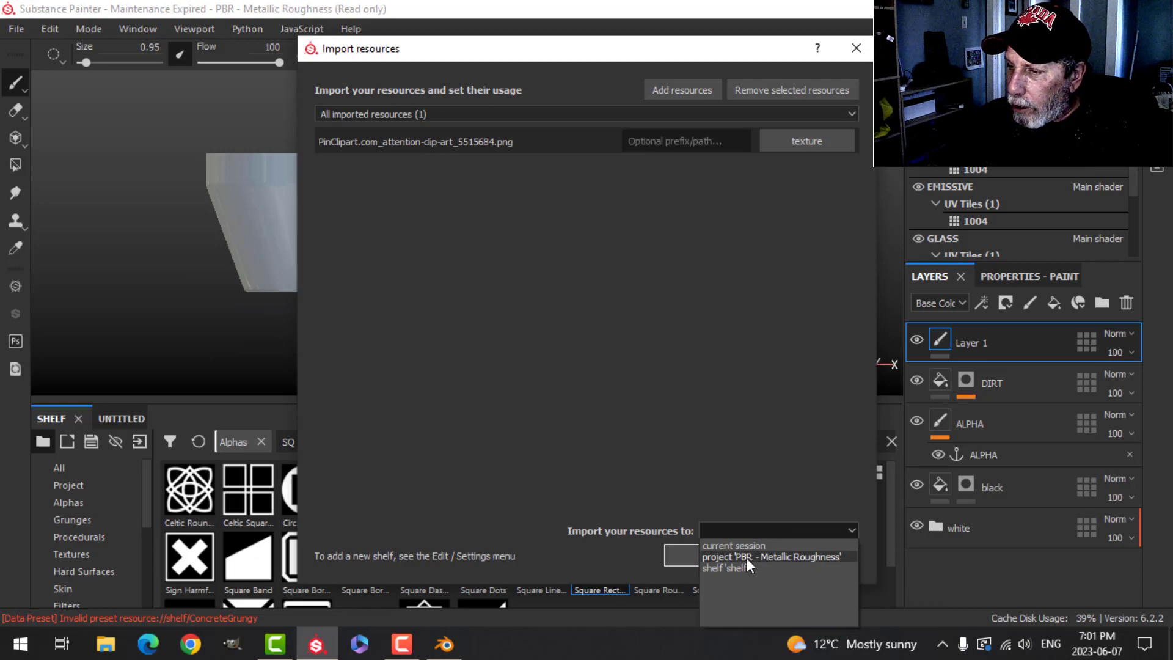
pyautogui.click(746, 557)
pyautogui.click(706, 554)
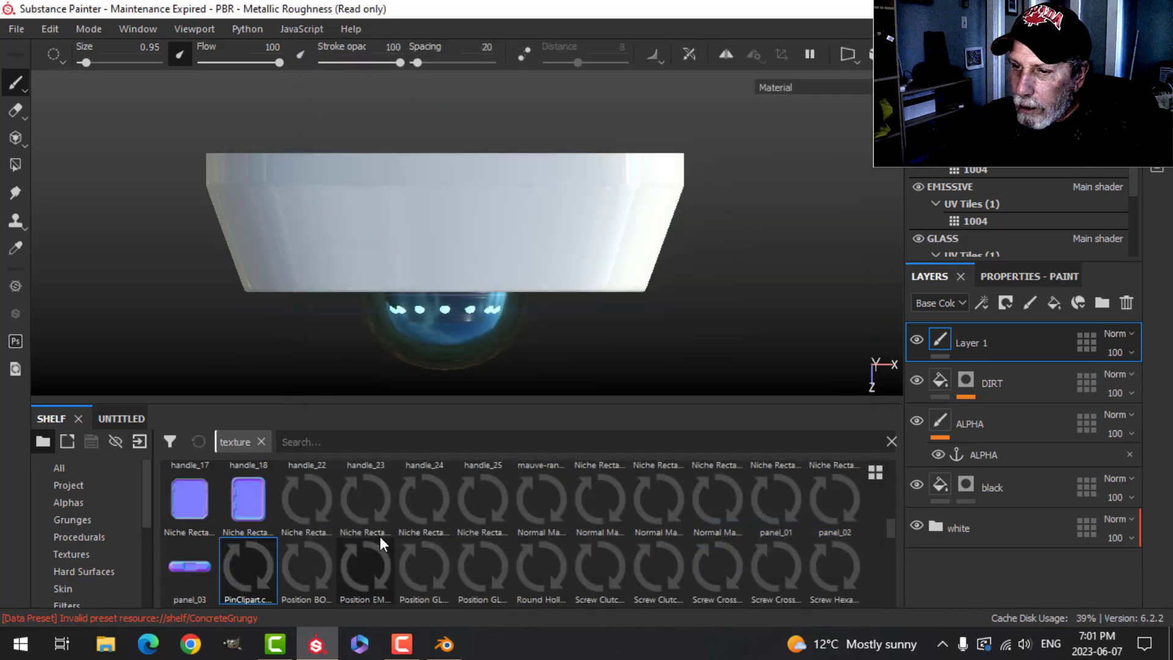
# - Load the warning sign texture as the Projection tool's base color and enable roughness at about 0.13
pyautogui.click(16, 139)
pyautogui.click(1017, 278)
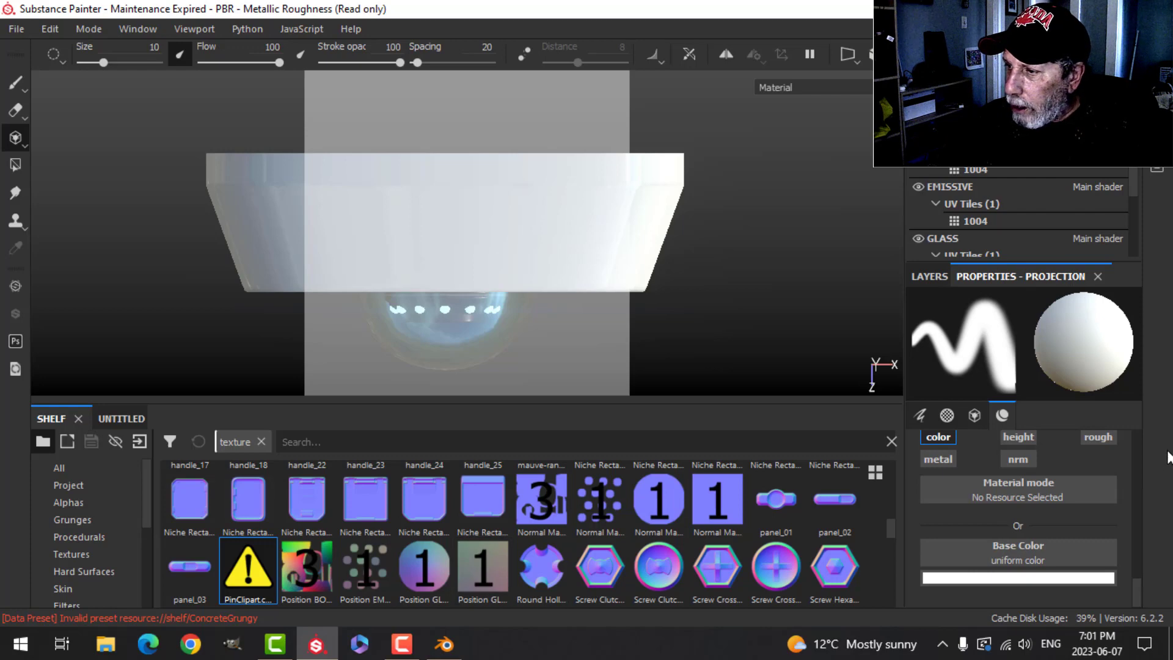
pyautogui.moveTo(246, 569); pyautogui.dragTo(997, 548)
pyautogui.click(1103, 465)
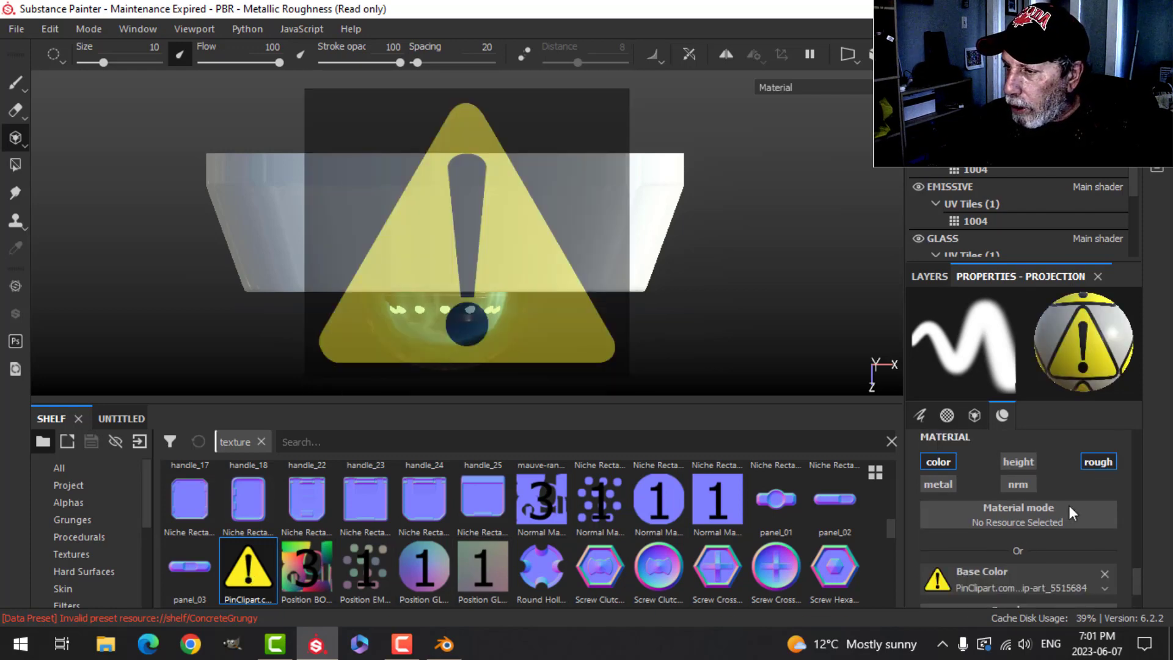
pyautogui.scroll(-2, 1075, 525)
pyautogui.moveTo(973, 588); pyautogui.dragTo(944, 583)
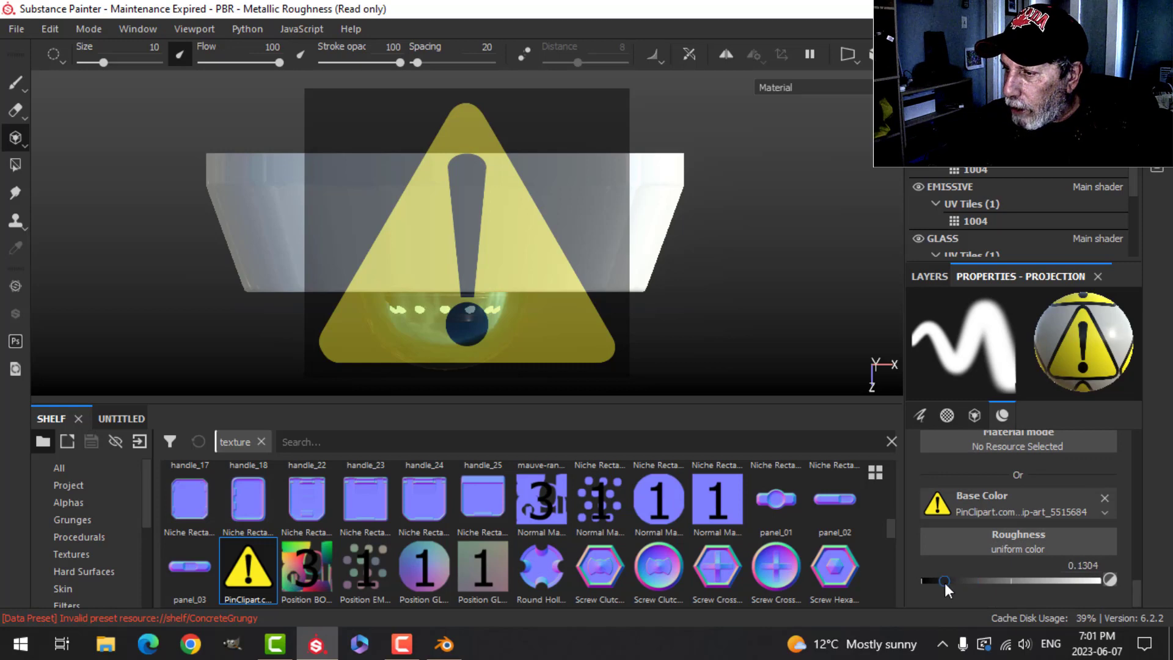
# - Scale down and position the projected warning sign on the camera's underside, and set the alpha hardness to 1
pyautogui.scroll(1, 555, 267)
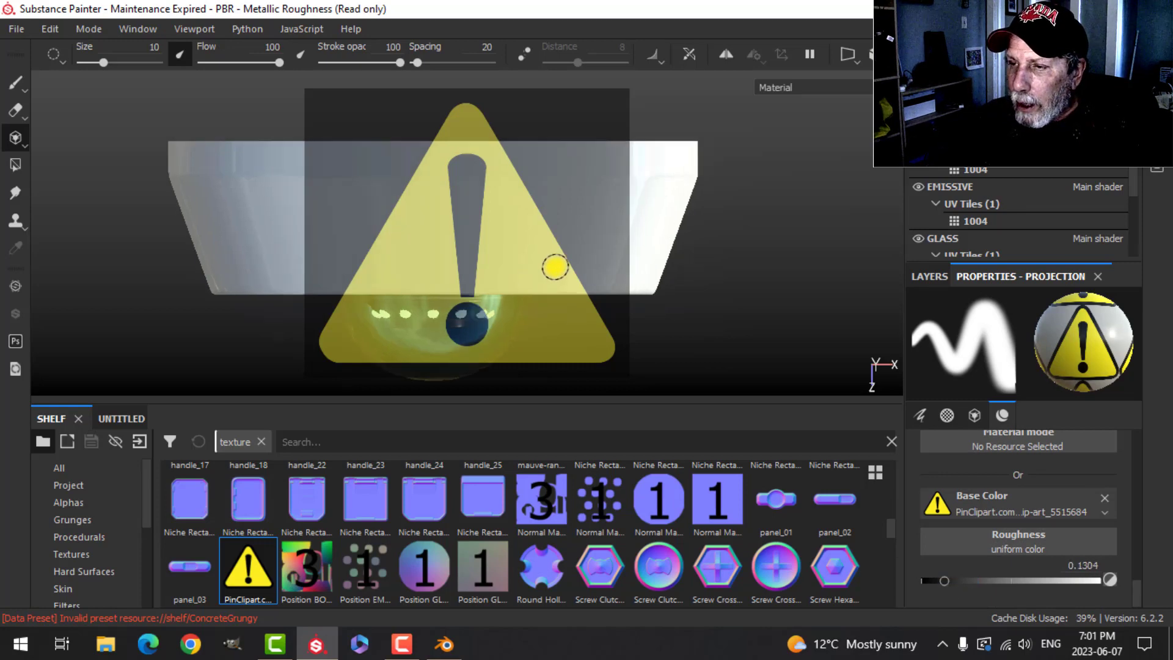
pyautogui.scroll(-1, 554, 267)
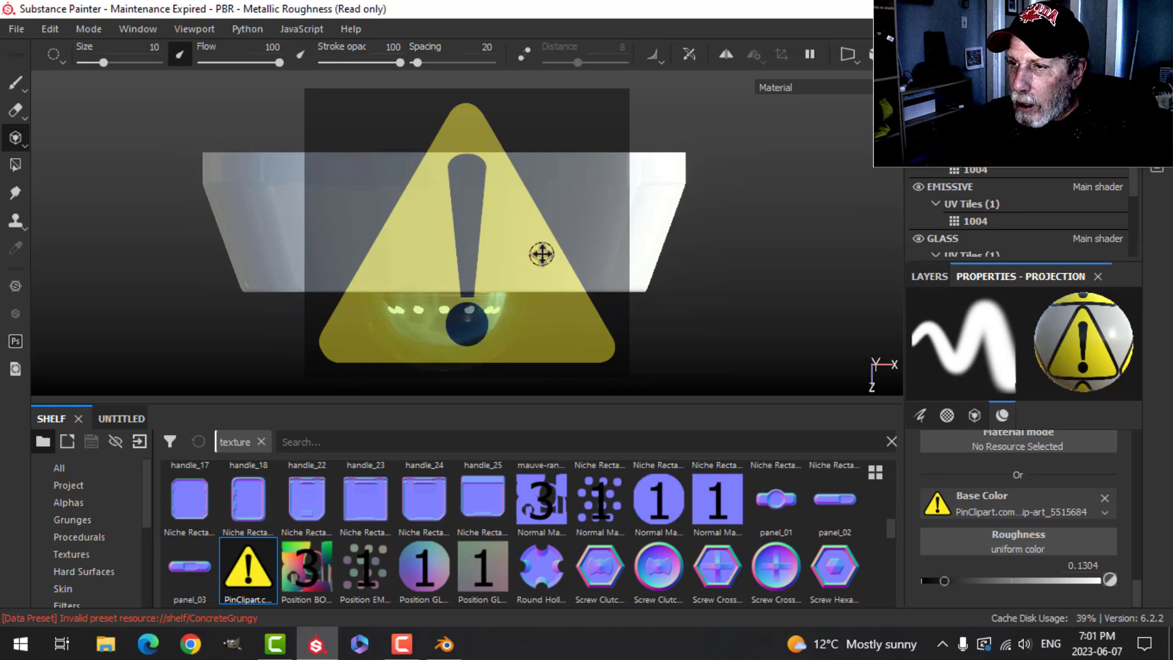
pyautogui.keyDown('alt'); pyautogui.moveTo(541, 255); pyautogui.dragTo(561, 263, button='middle'); pyautogui.keyUp('alt')
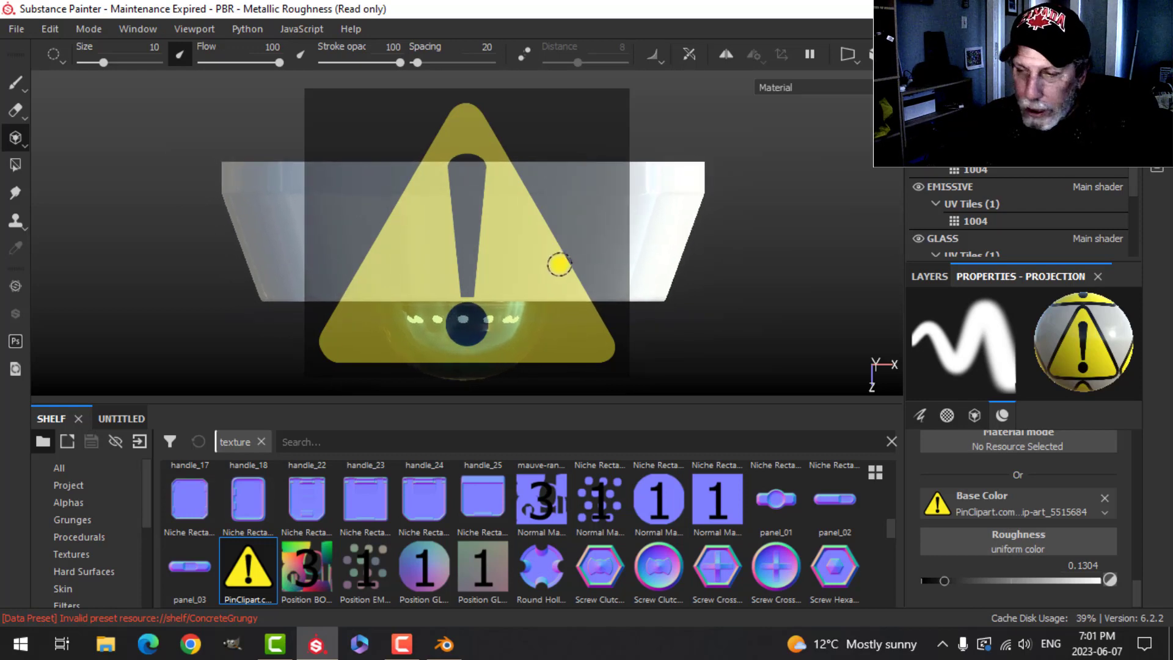
pyautogui.press('s')
pyautogui.moveTo(559, 264); pyautogui.dragTo(481, 153, button='right')
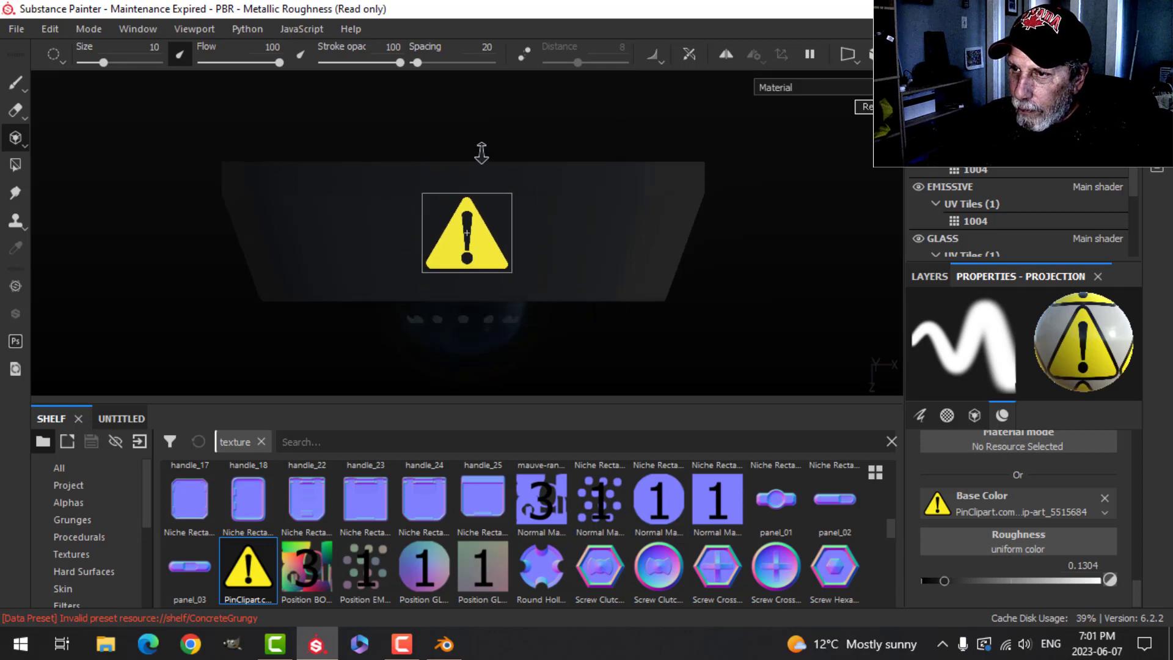
pyautogui.moveTo(545, 205)
pyautogui.keyDown('alt'); pyautogui.mouseDown(button='middle')
pyautogui.moveTo(541, 183)
pyautogui.moveTo(554, 194)
pyautogui.mouseUp(button='middle'); pyautogui.keyUp('alt')
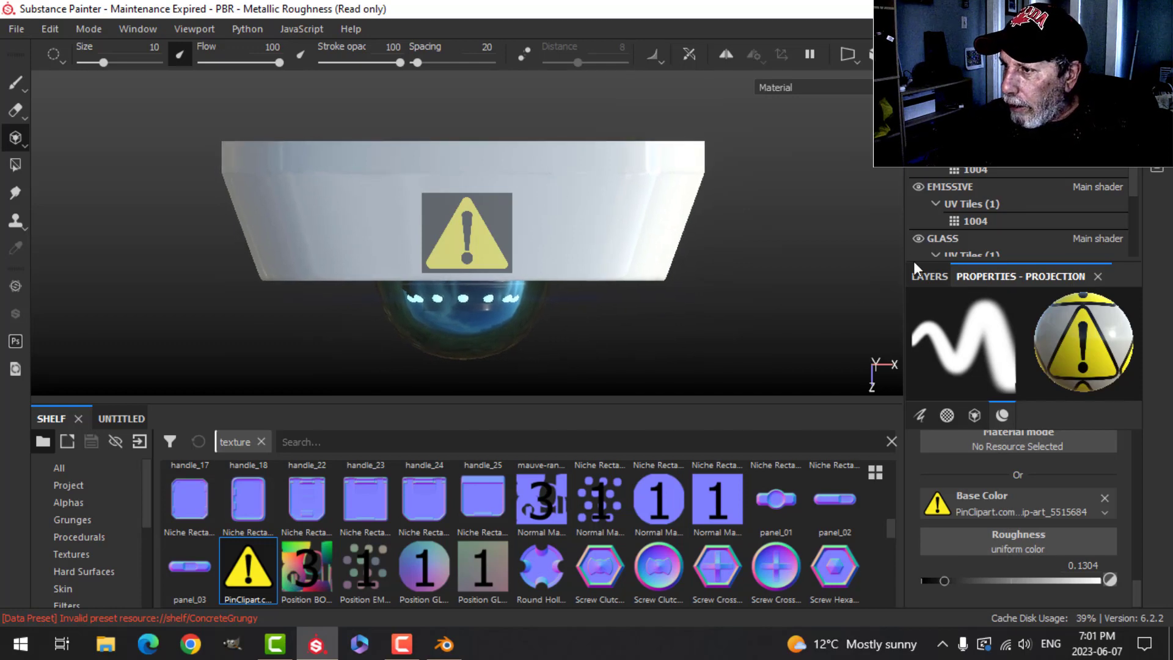
pyautogui.scroll(6, 1002, 501)
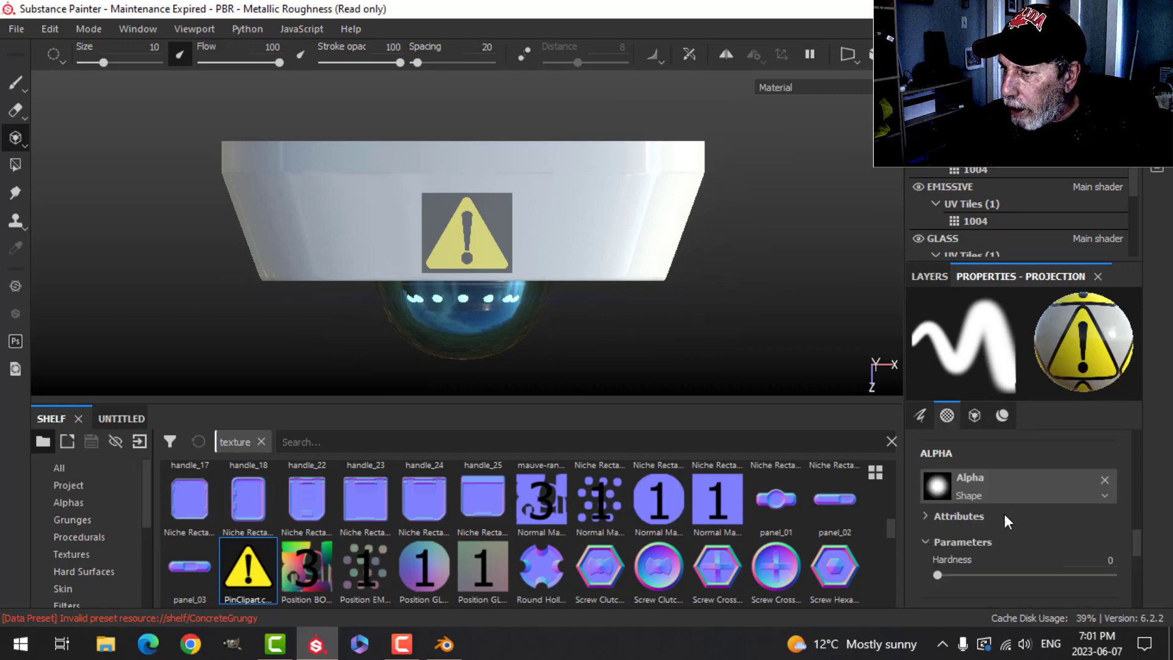
pyautogui.moveTo(945, 573); pyautogui.dragTo(1113, 574)
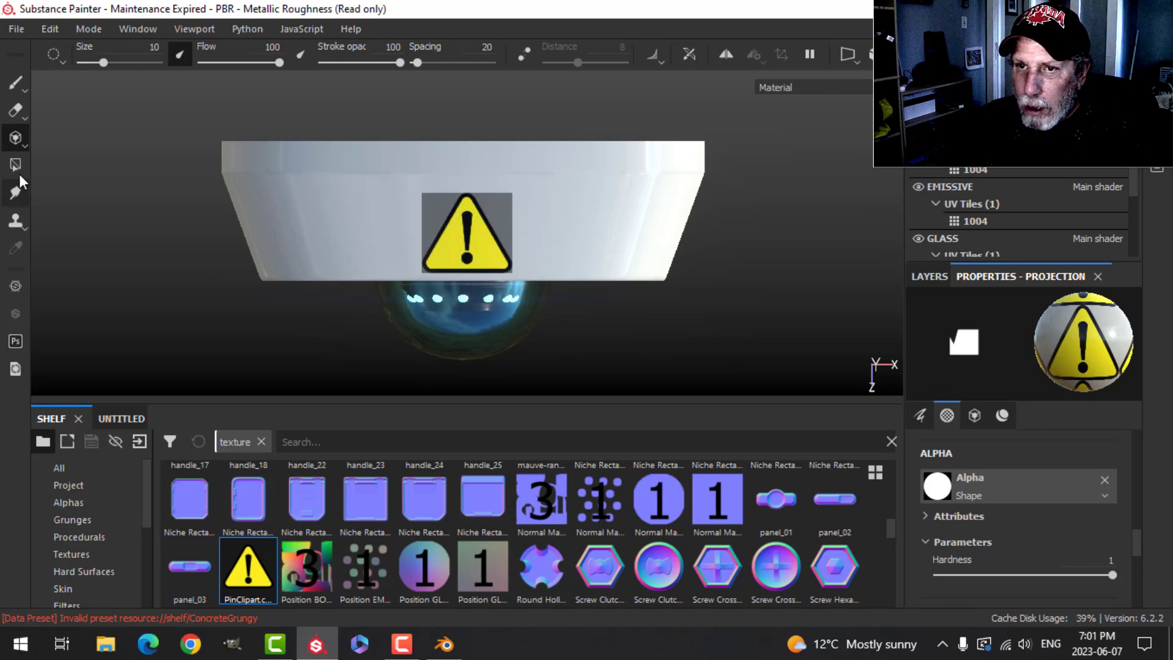
# - Switch back to the Paint brush and set the BODY texture set's size to 2048
pyautogui.click(21, 87)
pyautogui.moveTo(537, 264)
pyautogui.keyDown('alt'); pyautogui.mouseDown()
pyautogui.moveTo(439, 208)
pyautogui.moveTo(465, 201)
pyautogui.moveTo(598, 263)
pyautogui.moveTo(581, 226)
pyautogui.mouseUp(); pyautogui.keyUp('alt')
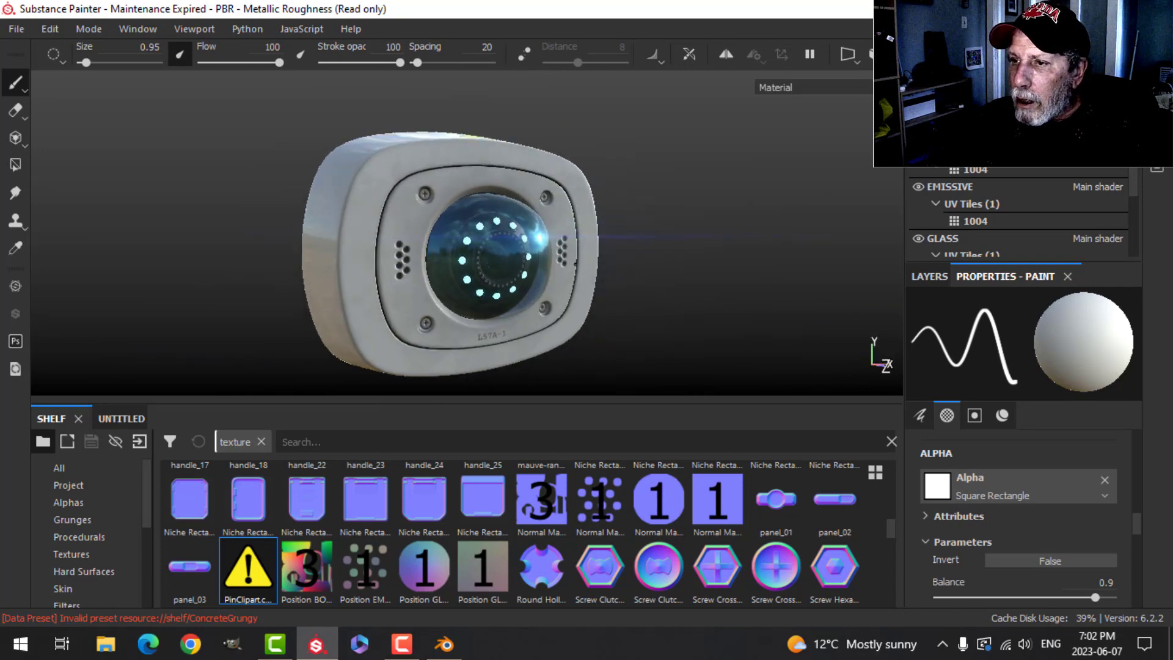
pyautogui.scroll(5, 567, 274)
pyautogui.keyDown('alt'); pyautogui.moveTo(567, 273); pyautogui.dragTo(626, 288); pyautogui.keyUp('alt')
pyautogui.scroll(-3, 625, 288)
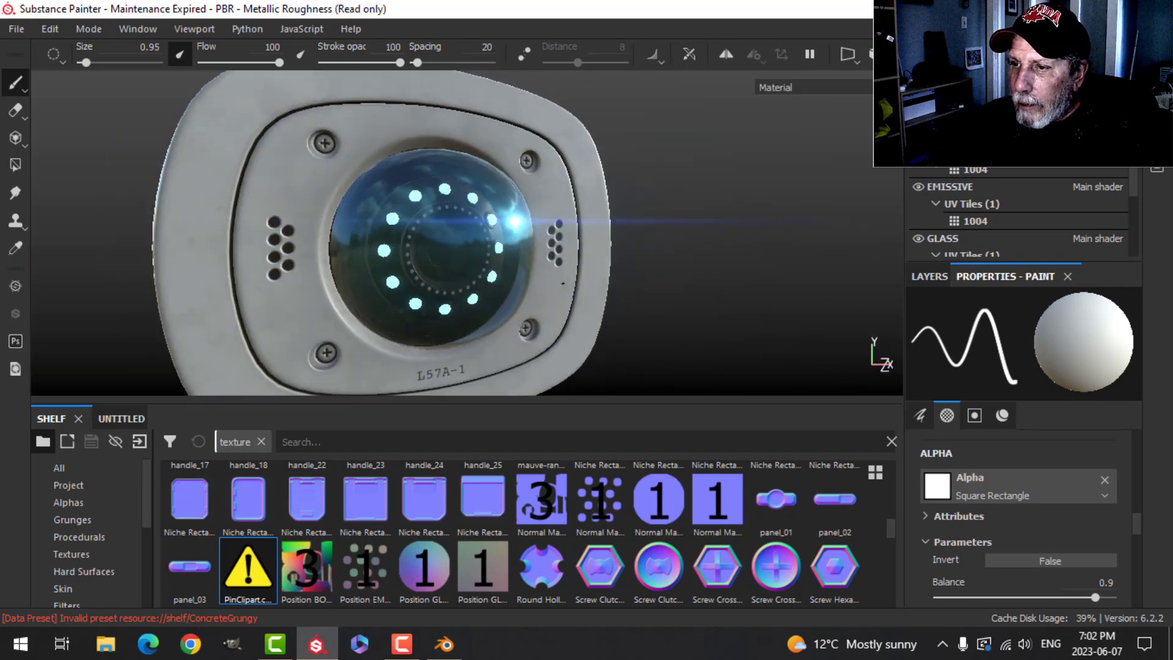
pyautogui.keyDown('alt'); pyautogui.moveTo(626, 288); pyautogui.dragTo(635, 247, button='middle'); pyautogui.keyUp('alt')
pyautogui.keyDown('alt'); pyautogui.moveTo(635, 248); pyautogui.dragTo(647, 232); pyautogui.keyUp('alt')
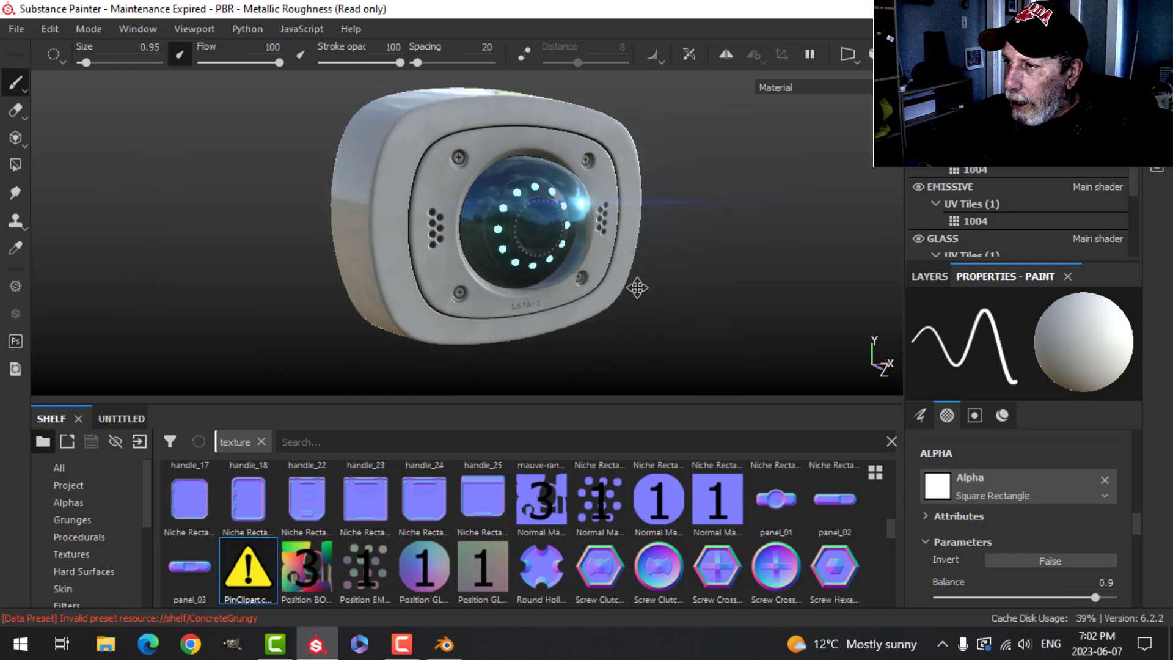
pyautogui.click(1048, 53)
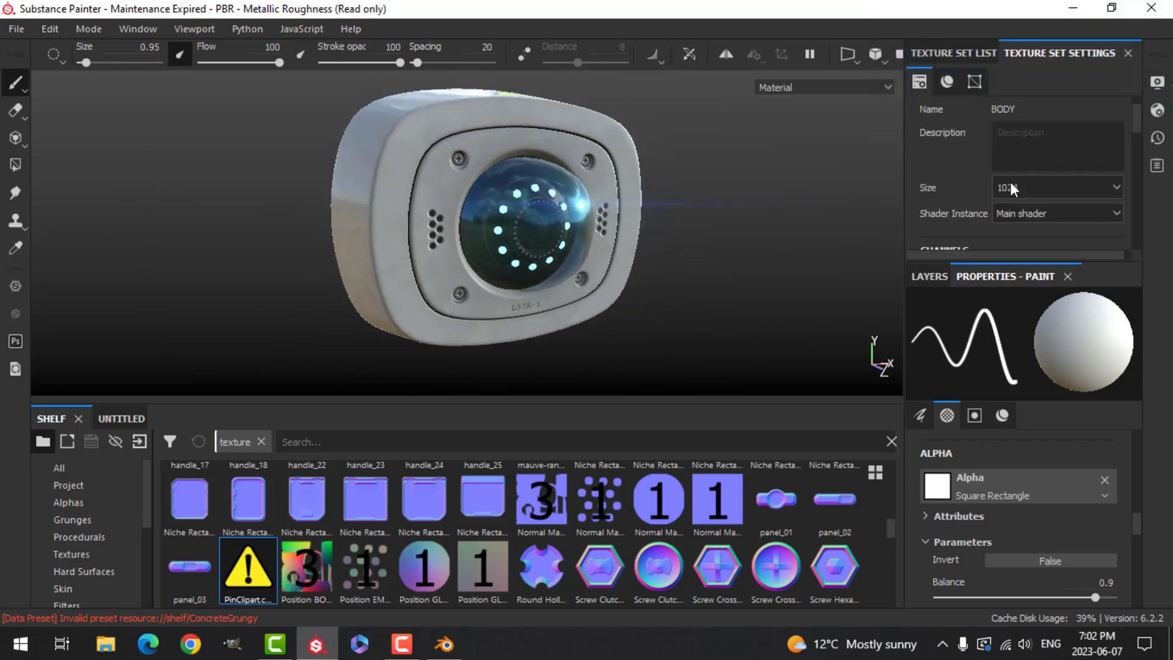
pyautogui.click(1047, 189)
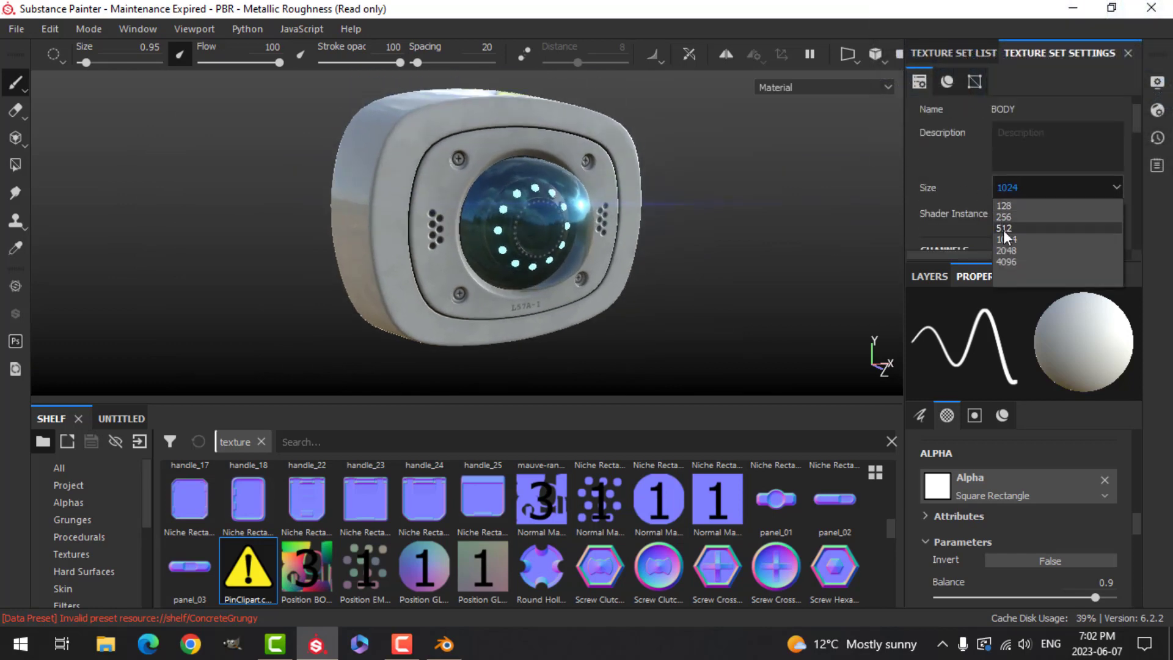
pyautogui.click(1011, 250)
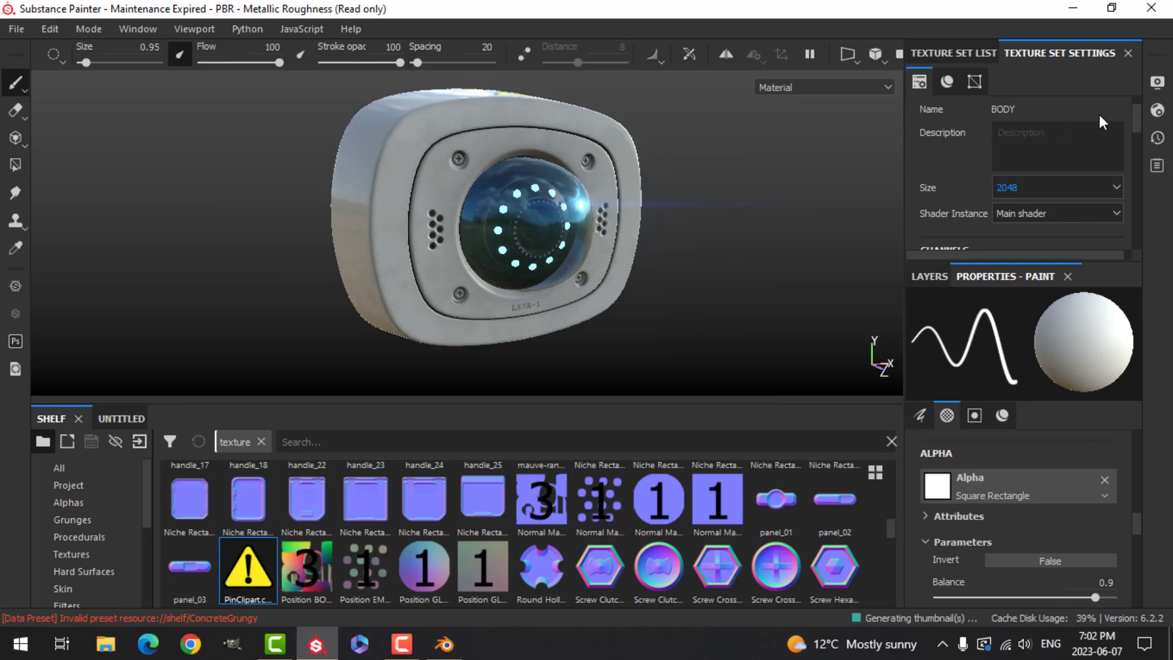
# - Enable Temporal Anti-Aliasing in the viewport's display settings
pyautogui.click(1157, 110)
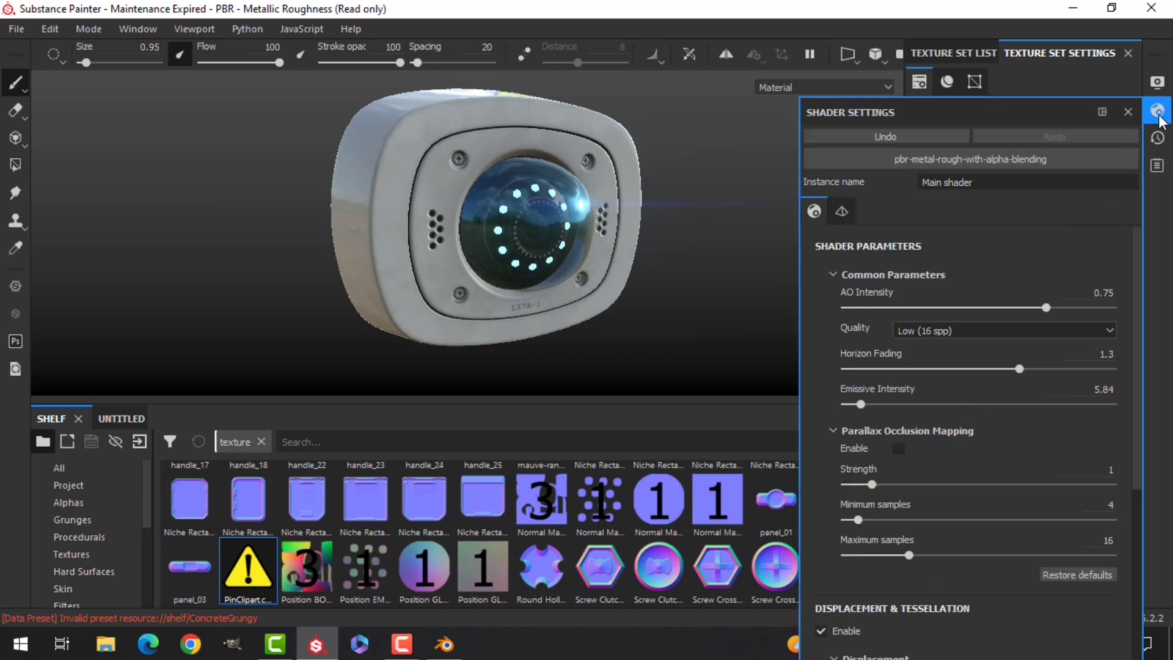
pyautogui.scroll(-5, 950, 348)
pyautogui.scroll(3, 932, 408)
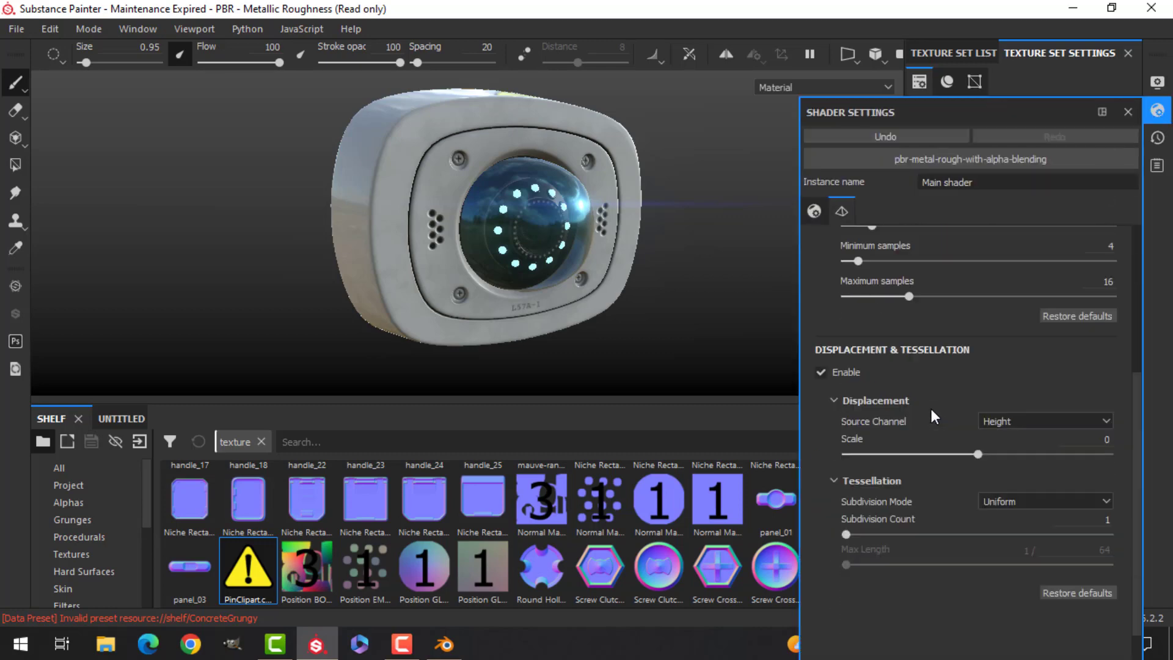
pyautogui.click(1156, 82)
pyautogui.scroll(-5, 907, 429)
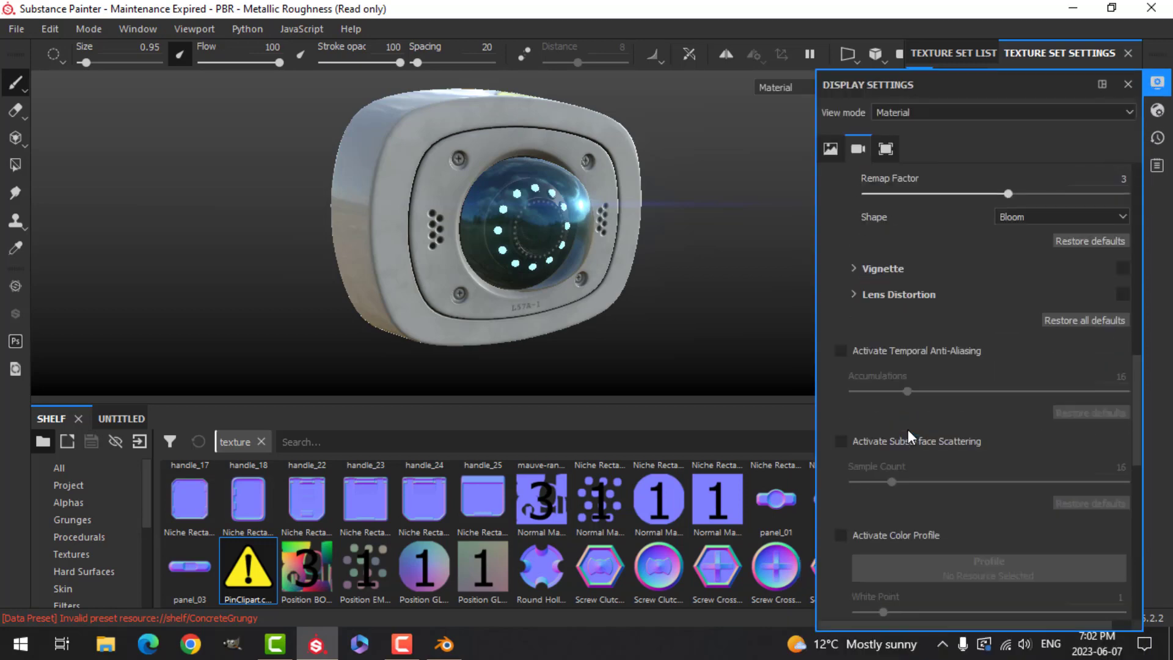
pyautogui.click(840, 350)
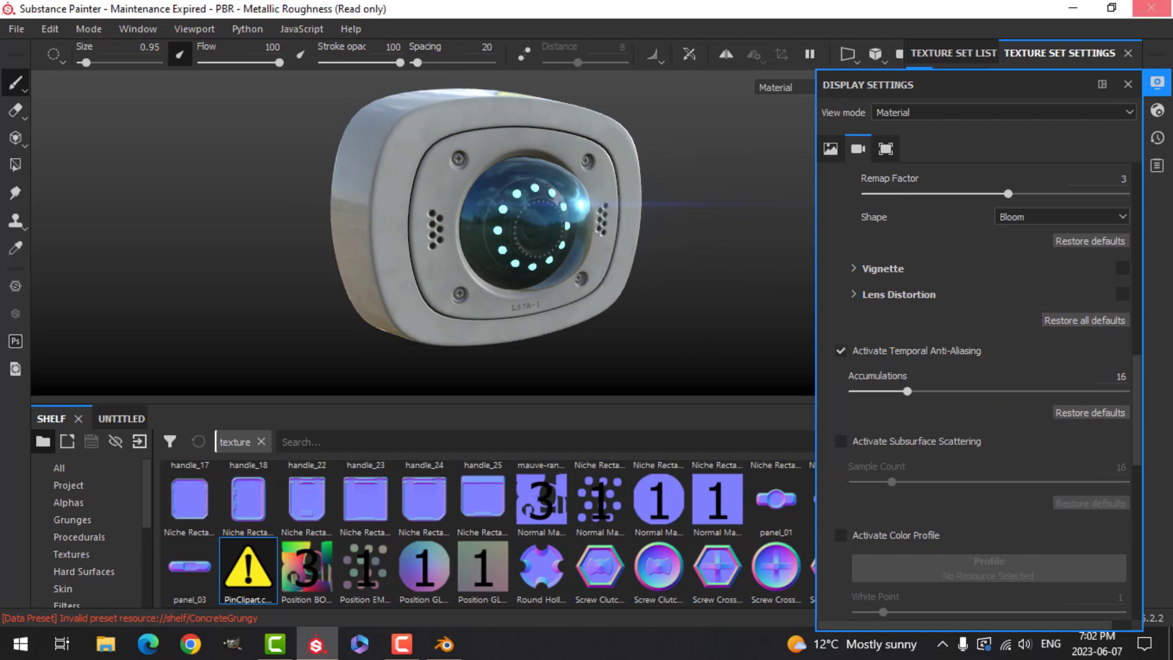
pyautogui.click(1155, 87)
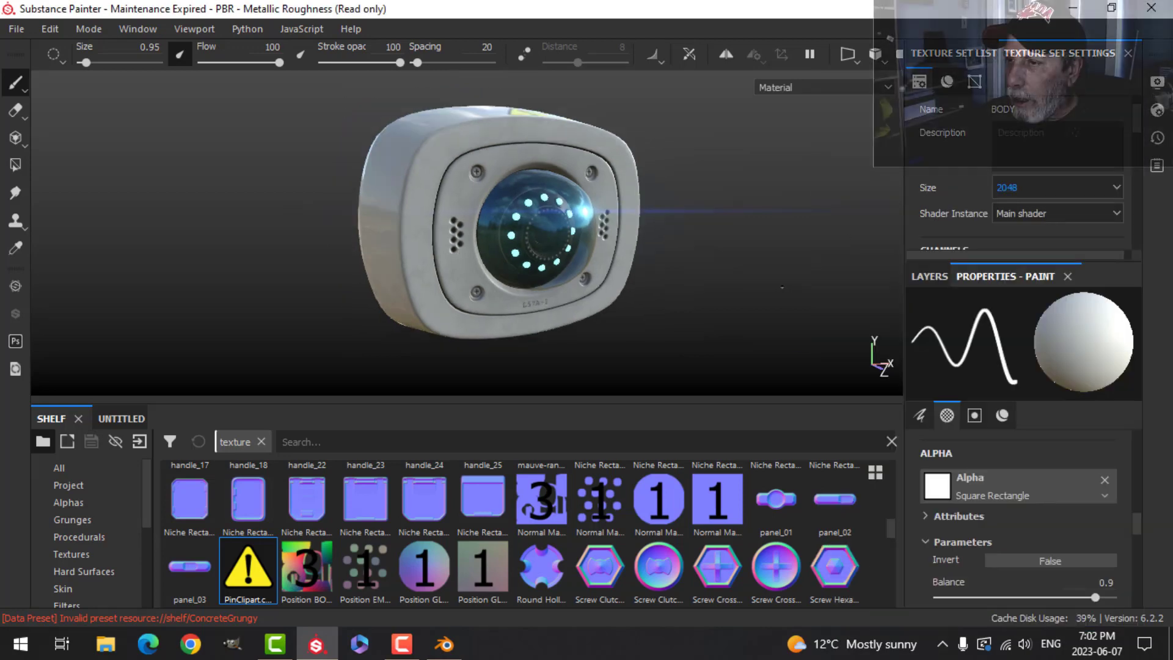
# - Set the display environment map to Bus Garage
pyautogui.press('Tab')
pyautogui.keyDown('alt'); pyautogui.moveTo(780, 292); pyautogui.dragTo(810, 325); pyautogui.keyUp('alt')
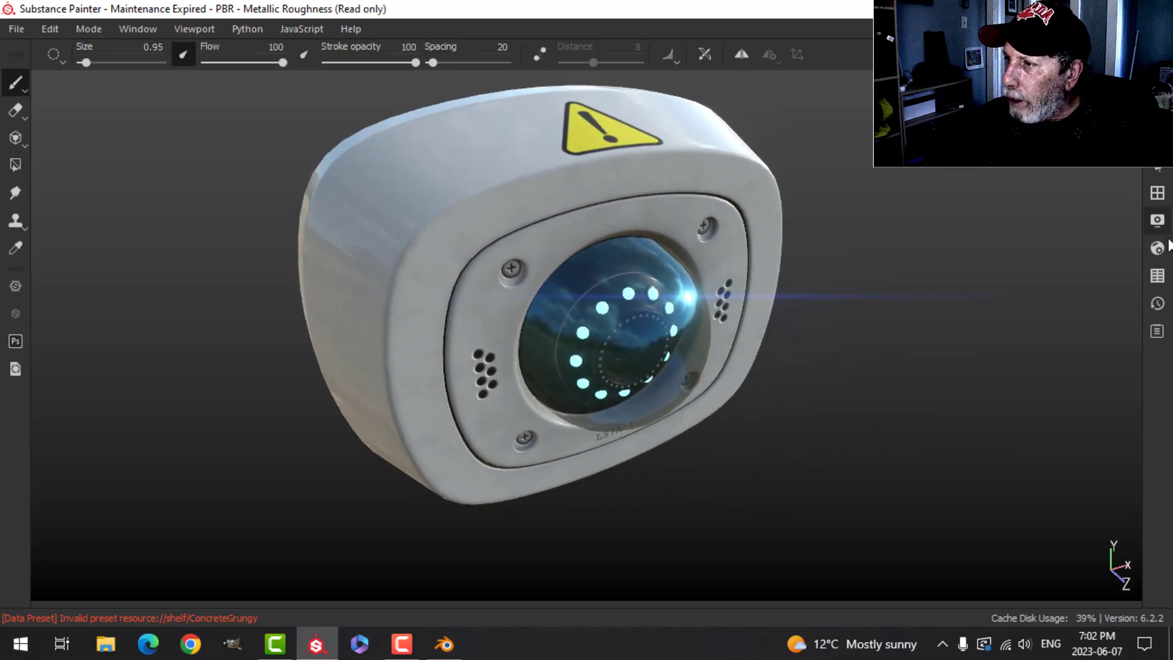
pyautogui.click(1160, 247)
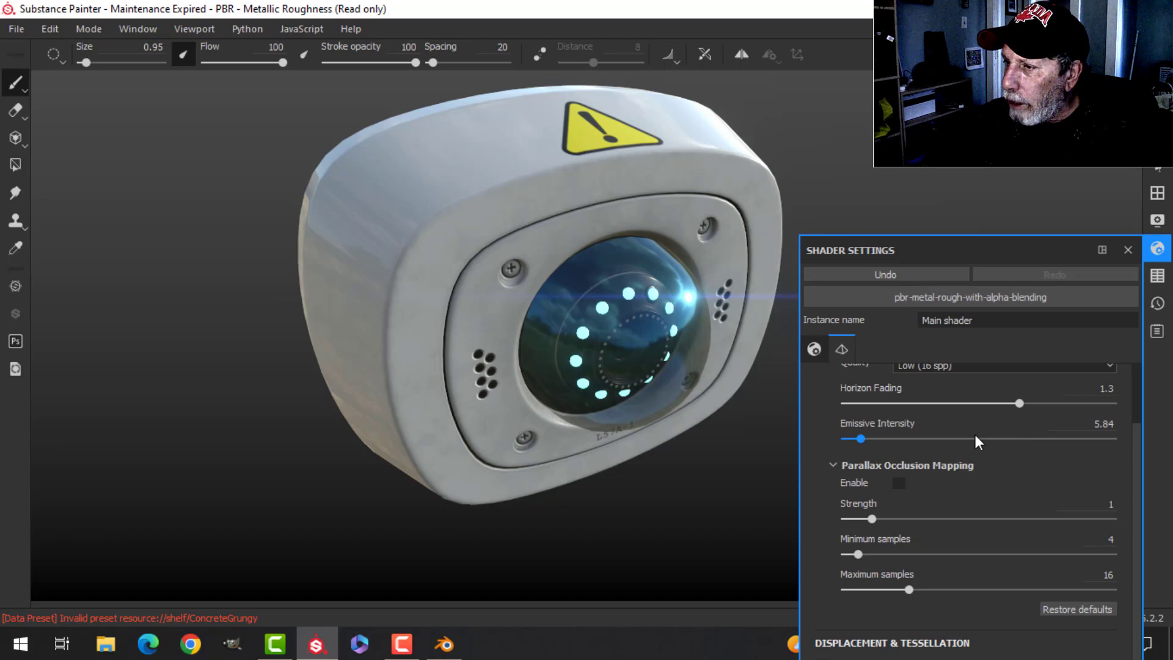
pyautogui.scroll(3, 975, 434)
pyautogui.click(1157, 222)
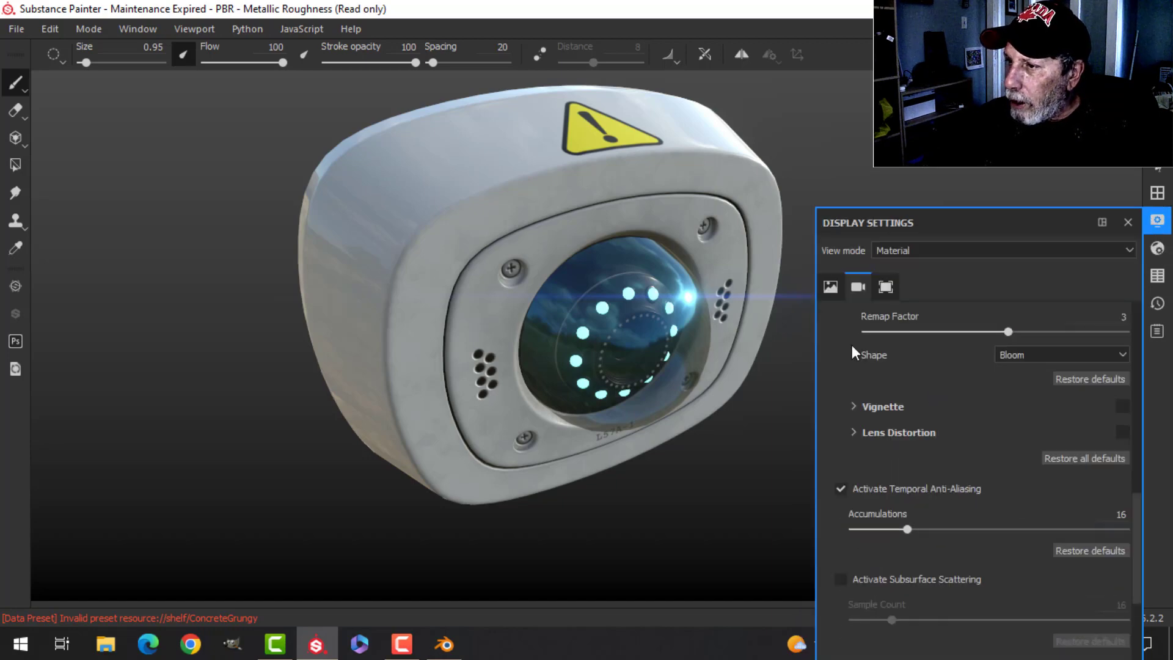
pyautogui.click(828, 288)
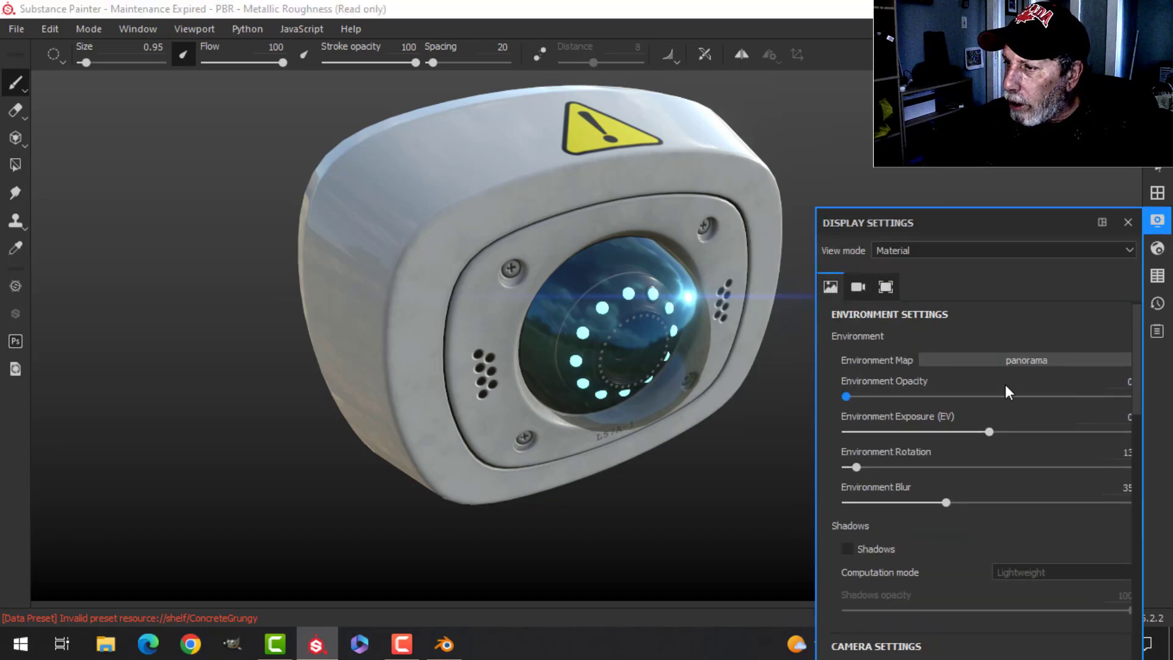
pyautogui.click(1000, 363)
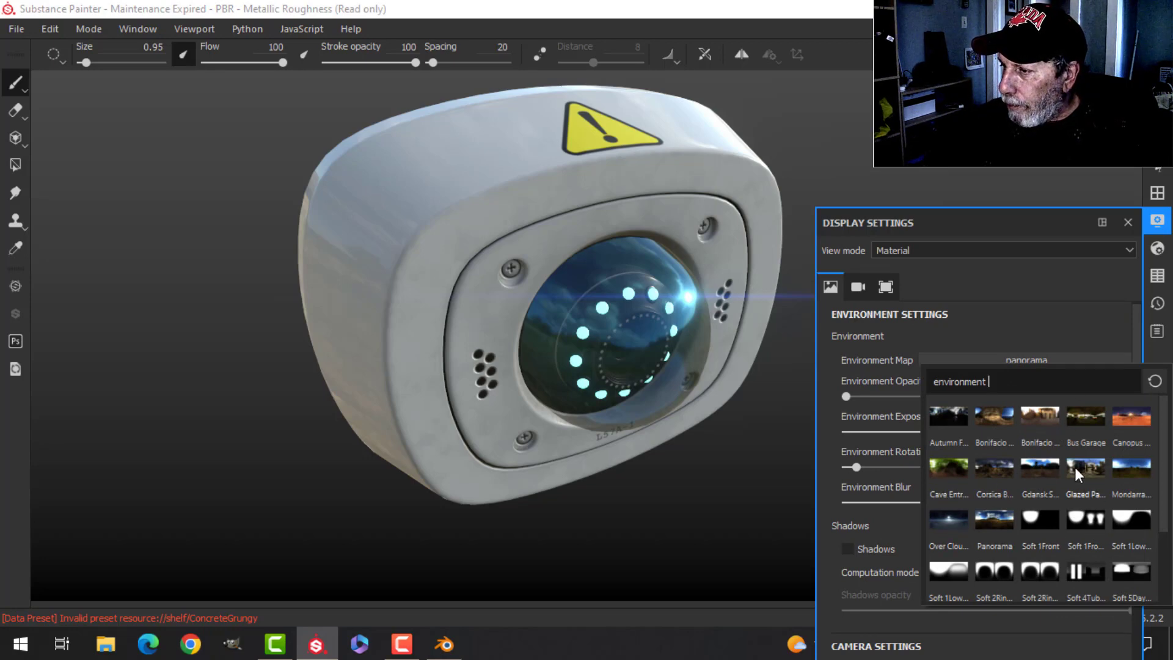
pyautogui.click(1076, 419)
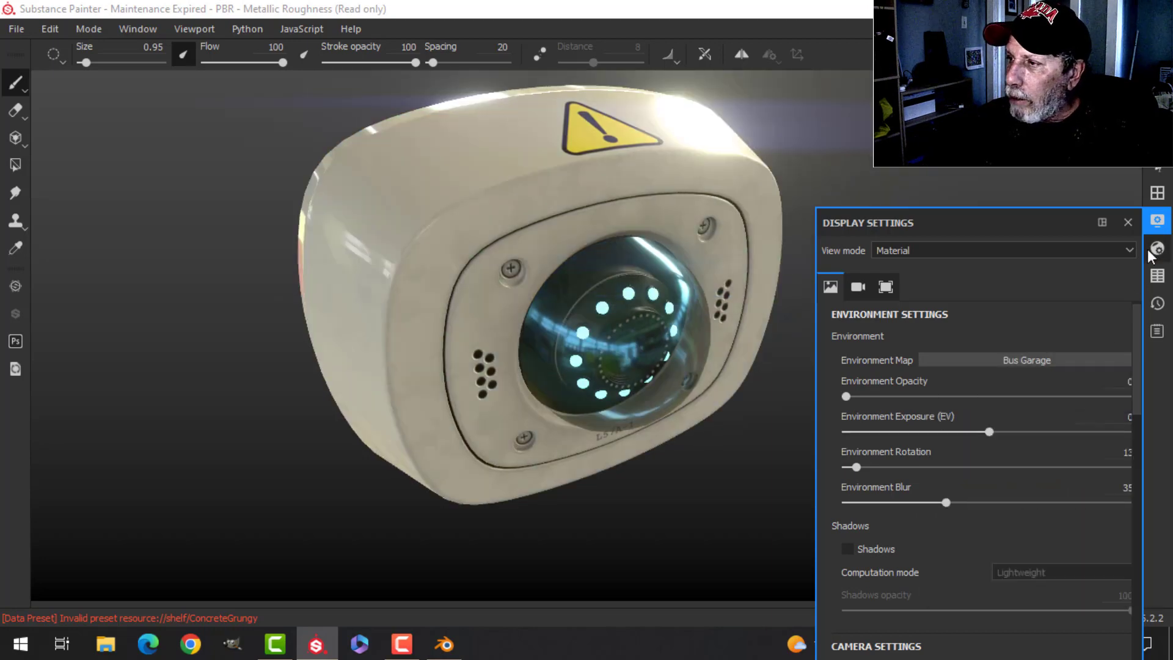
pyautogui.click(1157, 220)
# - Orbit and zoom around the camera to examine its textures under the new environment lighting
pyautogui.keyDown('alt'); pyautogui.moveTo(865, 312); pyautogui.dragTo(576, 334); pyautogui.keyUp('alt')
pyautogui.scroll(-2, 602, 313)
pyautogui.scroll(4, 602, 314)
pyautogui.keyDown('alt'); pyautogui.moveTo(667, 311); pyautogui.dragTo(622, 322); pyautogui.keyUp('alt')
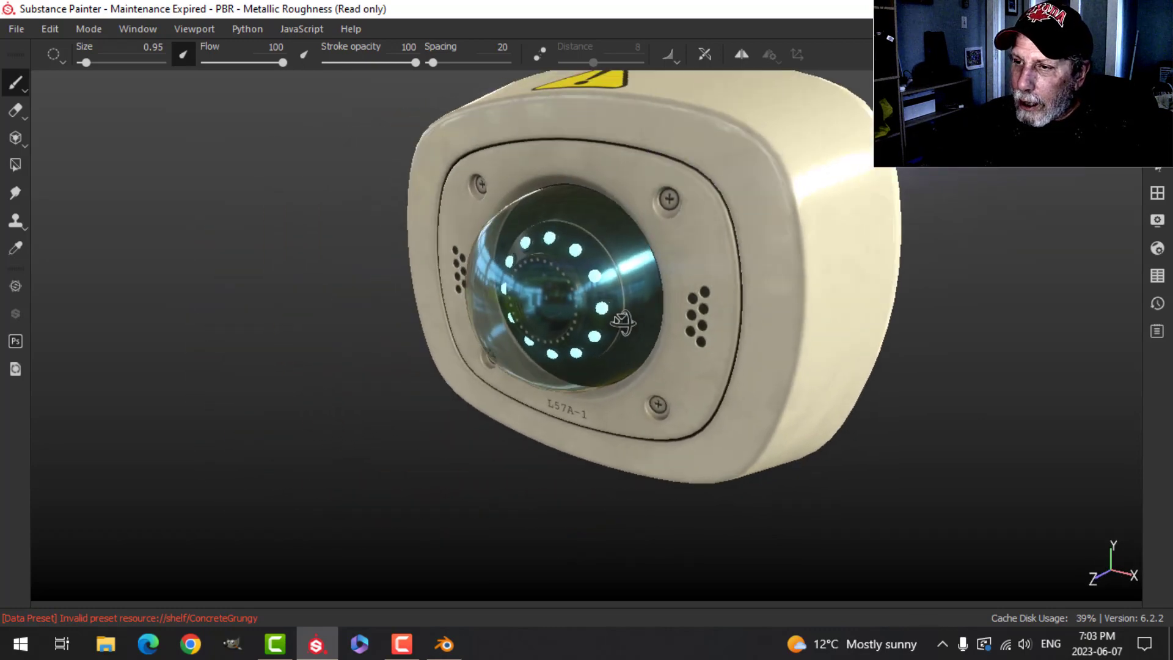
pyautogui.keyDown('alt'); pyautogui.moveTo(565, 313); pyautogui.dragTo(620, 279, button='middle'); pyautogui.keyUp('alt')
pyautogui.keyDown('alt'); pyautogui.moveTo(511, 293); pyautogui.dragTo(771, 303); pyautogui.keyUp('alt')
pyautogui.scroll(2, 639, 372)
pyautogui.keyDown('alt'); pyautogui.moveTo(620, 355); pyautogui.dragTo(702, 246, button='middle'); pyautogui.keyUp('alt')
pyautogui.keyDown('alt'); pyautogui.moveTo(596, 319); pyautogui.dragTo(652, 340); pyautogui.keyUp('alt')
pyautogui.keyDown('alt'); pyautogui.moveTo(622, 296); pyautogui.dragTo(627, 372, button='middle'); pyautogui.keyUp('alt')
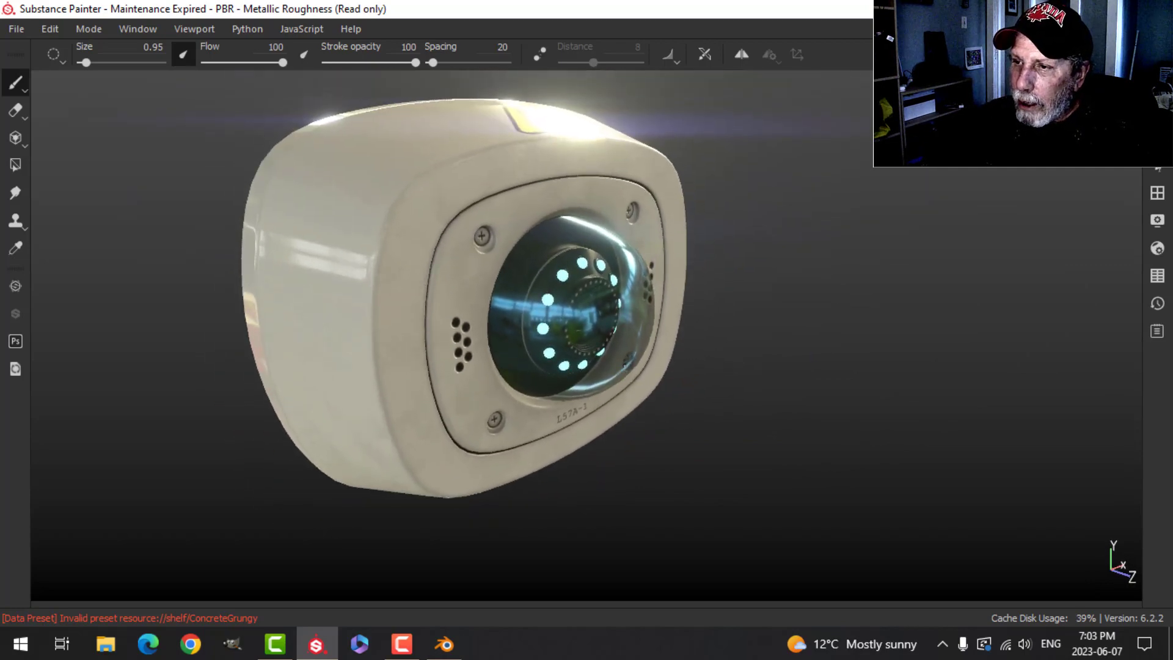
pyautogui.scroll(1, 629, 370)
pyautogui.scroll(-2, 646, 352)
pyautogui.keyDown('alt'); pyautogui.moveTo(650, 347); pyautogui.dragTo(657, 346); pyautogui.keyUp('alt')
pyautogui.keyDown('alt'); pyautogui.moveTo(545, 347); pyautogui.dragTo(637, 355); pyautogui.keyUp('alt')
pyautogui.scroll(3, 614, 351)
pyautogui.scroll(-3, 637, 354)
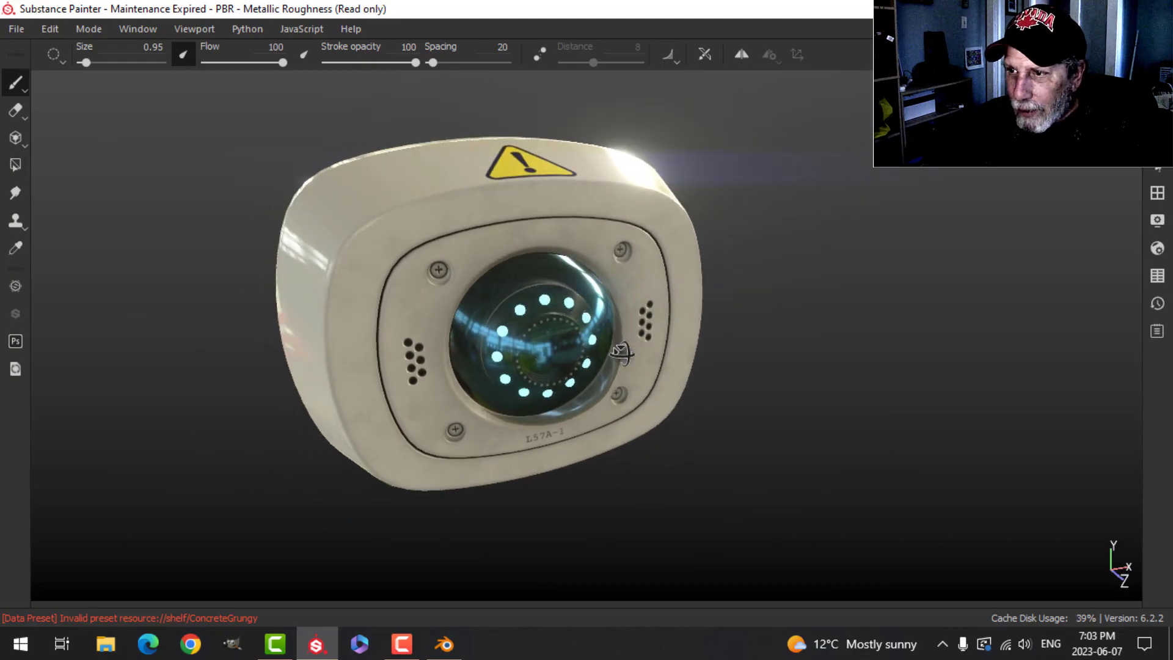